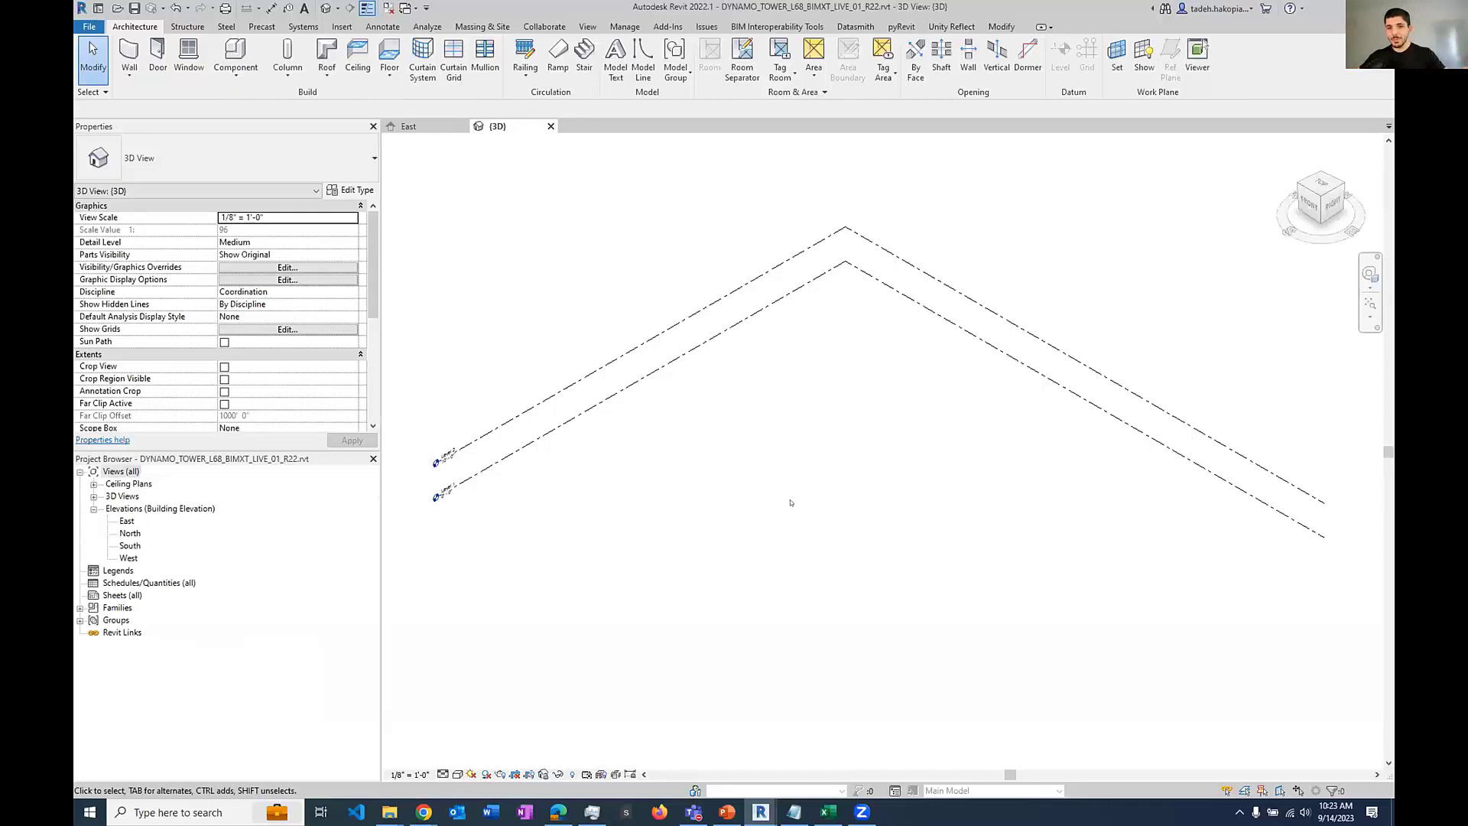
Step: Launch Dynamo from Revit and open the 01.LEVEL-BY-CODE.dyn definition
scroll(663, 437, "down", 3)
scroll(417, 555, "up", 6)
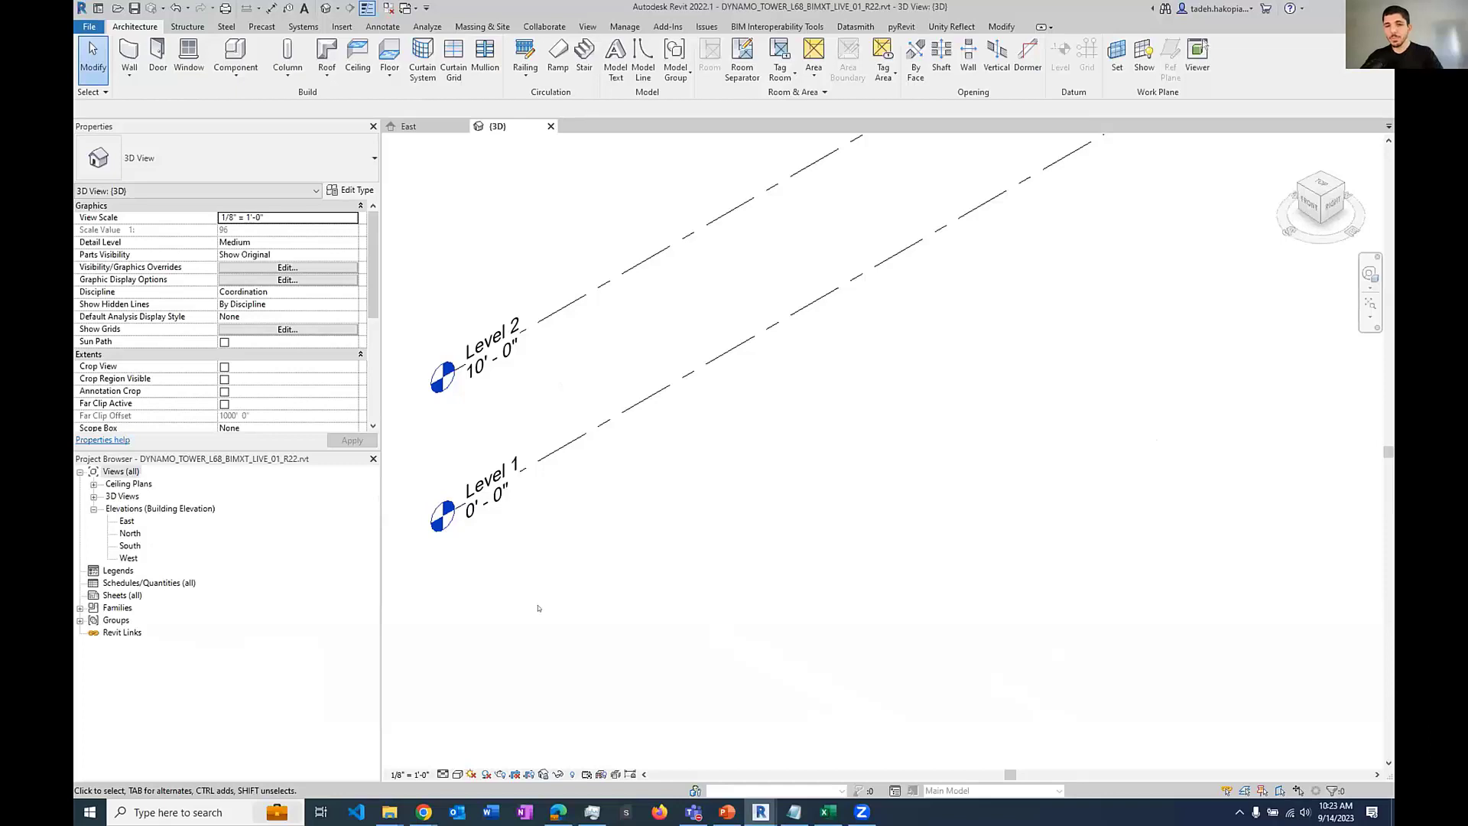
scroll(539, 608, "down", 5)
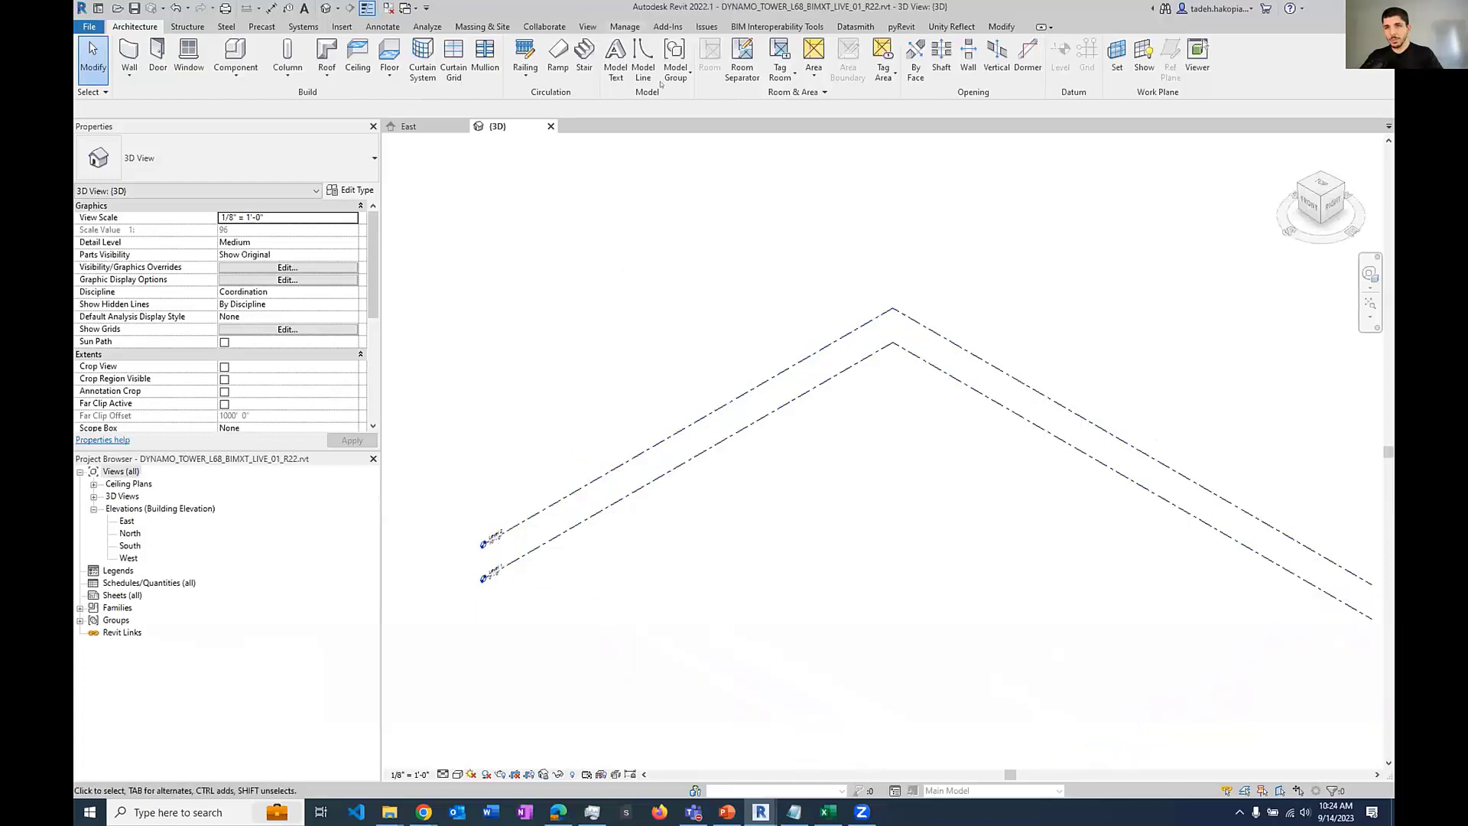
left_click(625, 27)
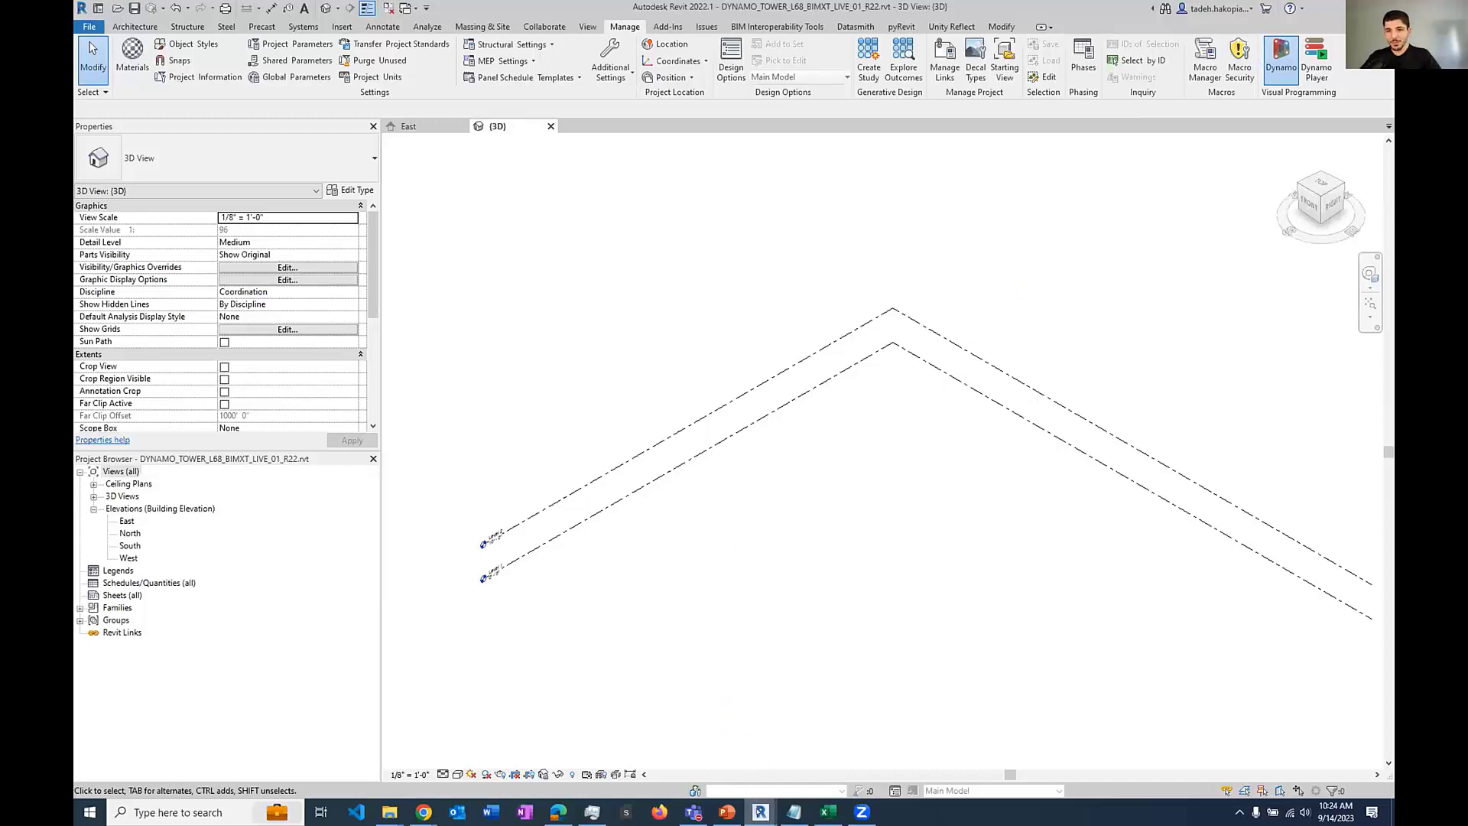
mouse_move(760, 811)
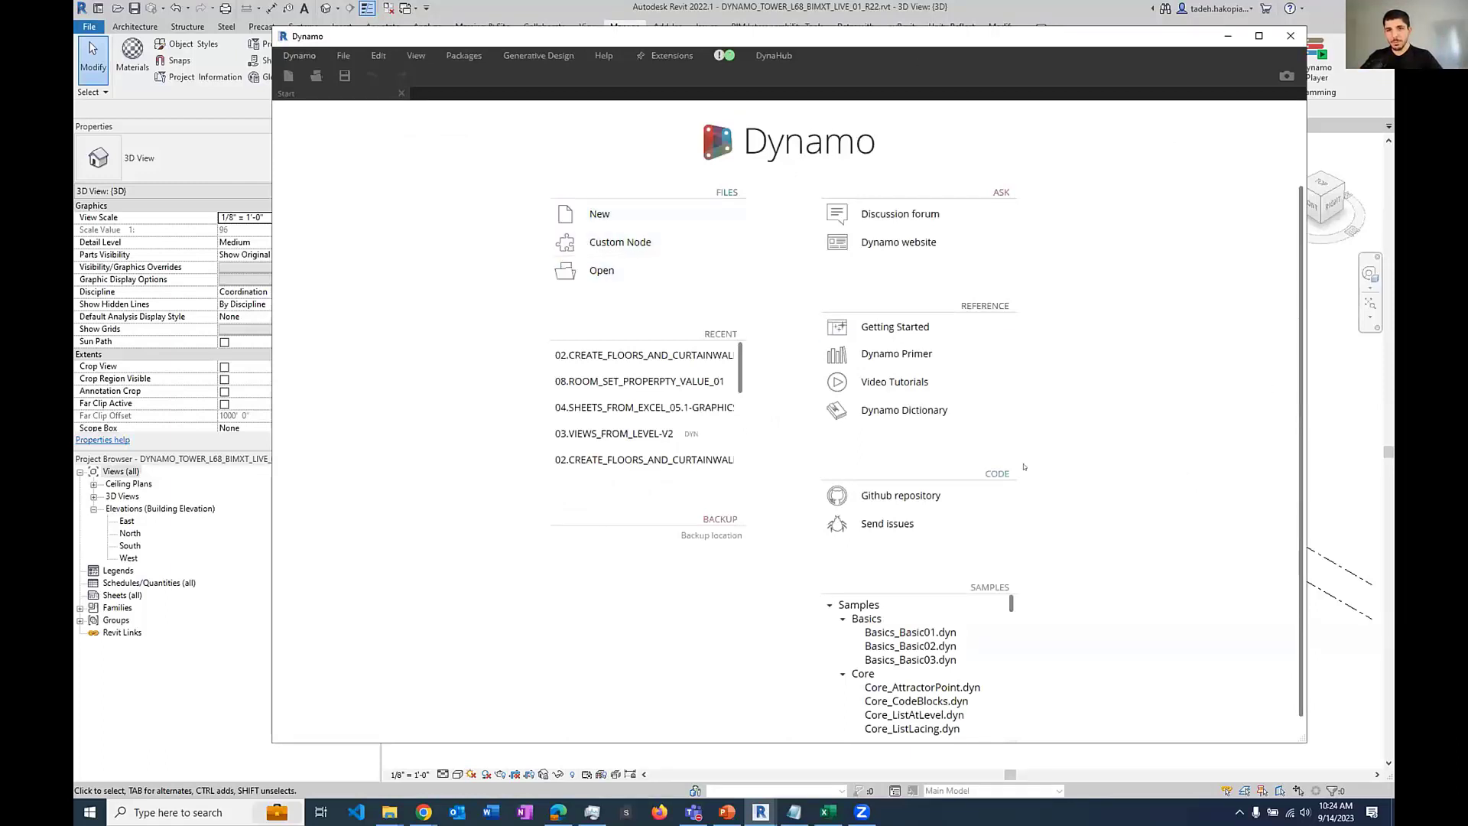
left_click(603, 269)
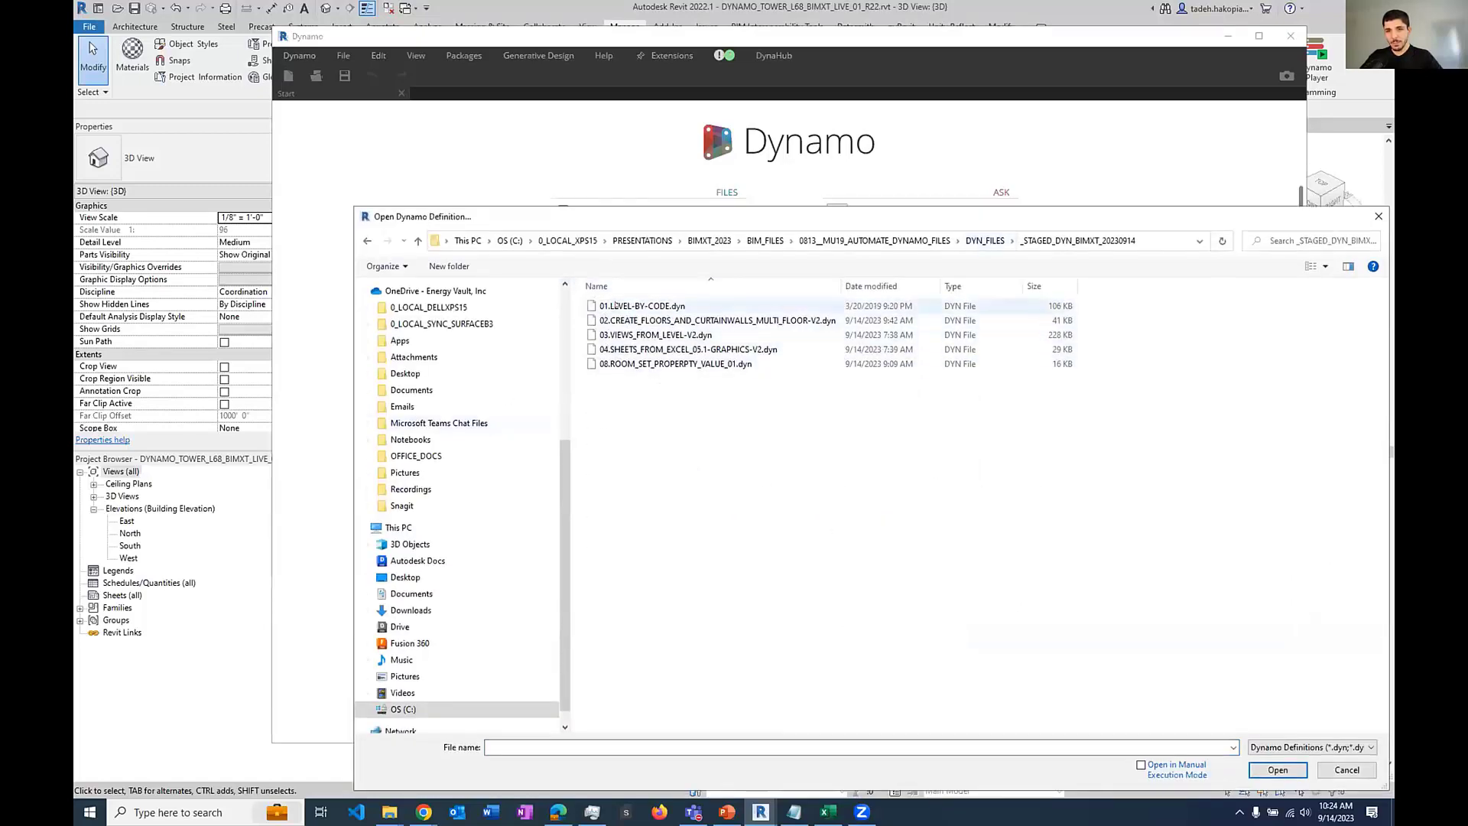
double_click(642, 305)
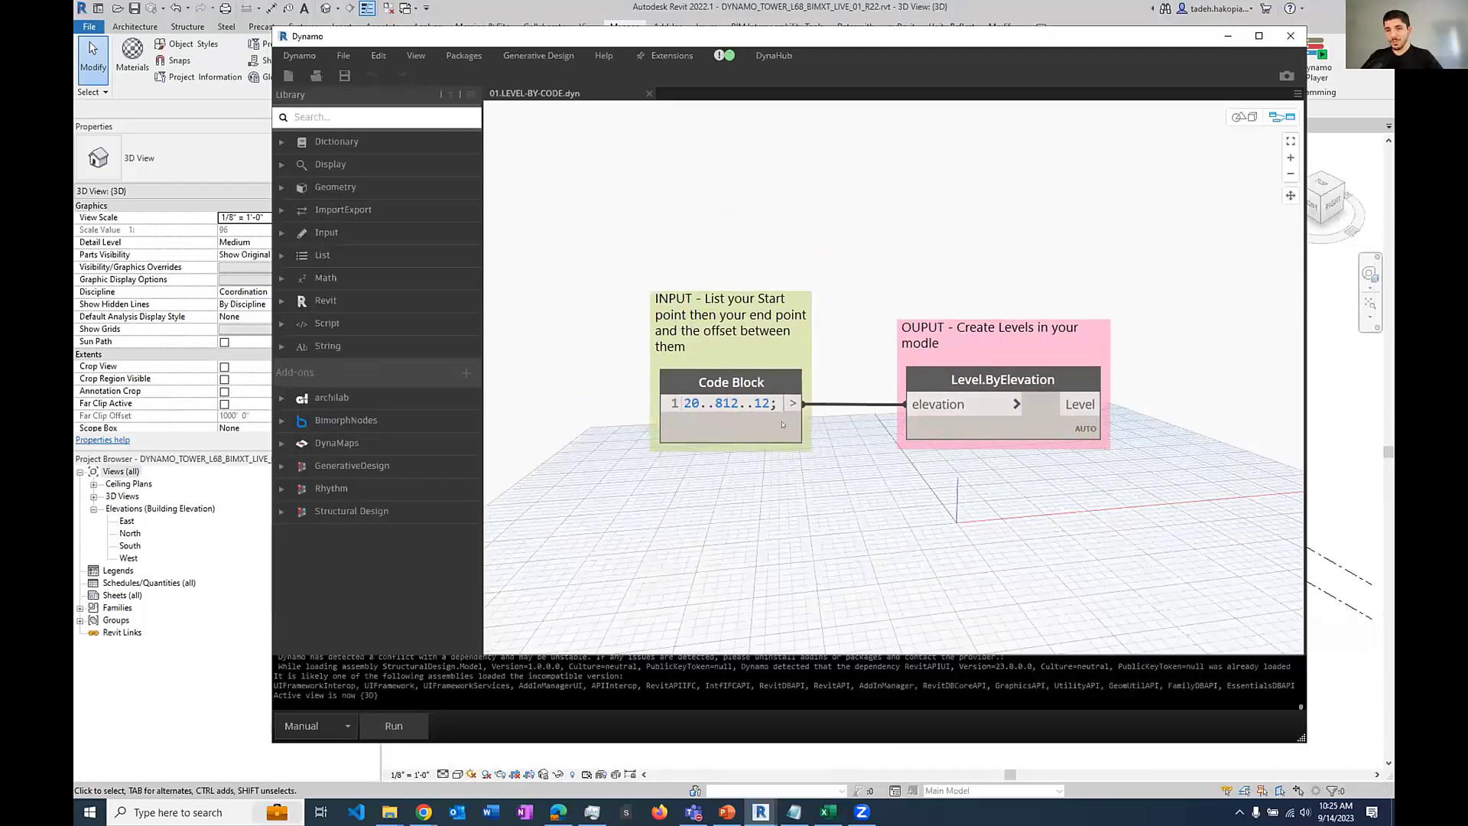
Step: Examine the start, end and offset values of the elevation range in the Code Block
scroll(905, 379, "up", 2)
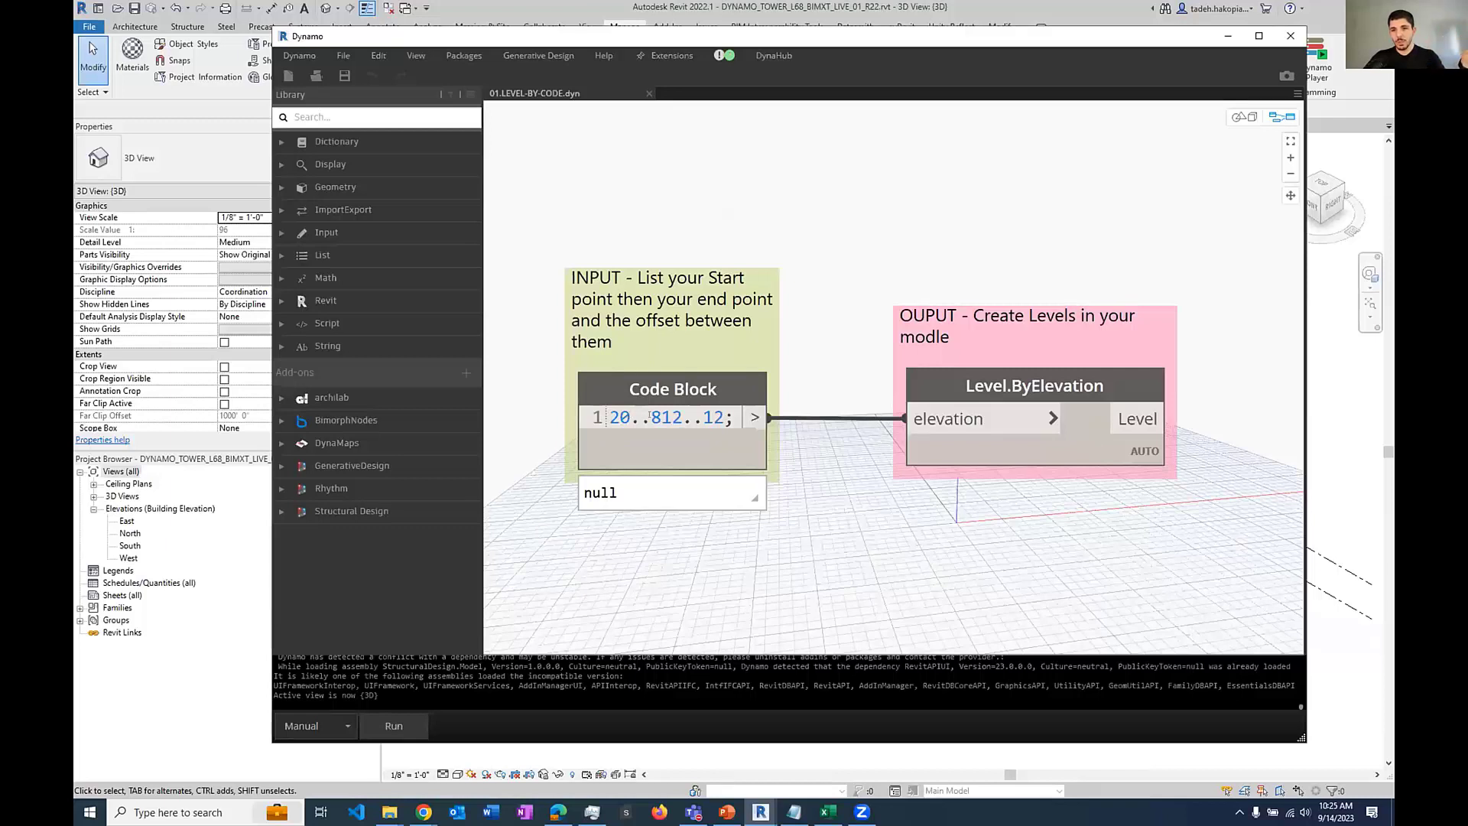
left_click_drag(650, 417, 681, 419)
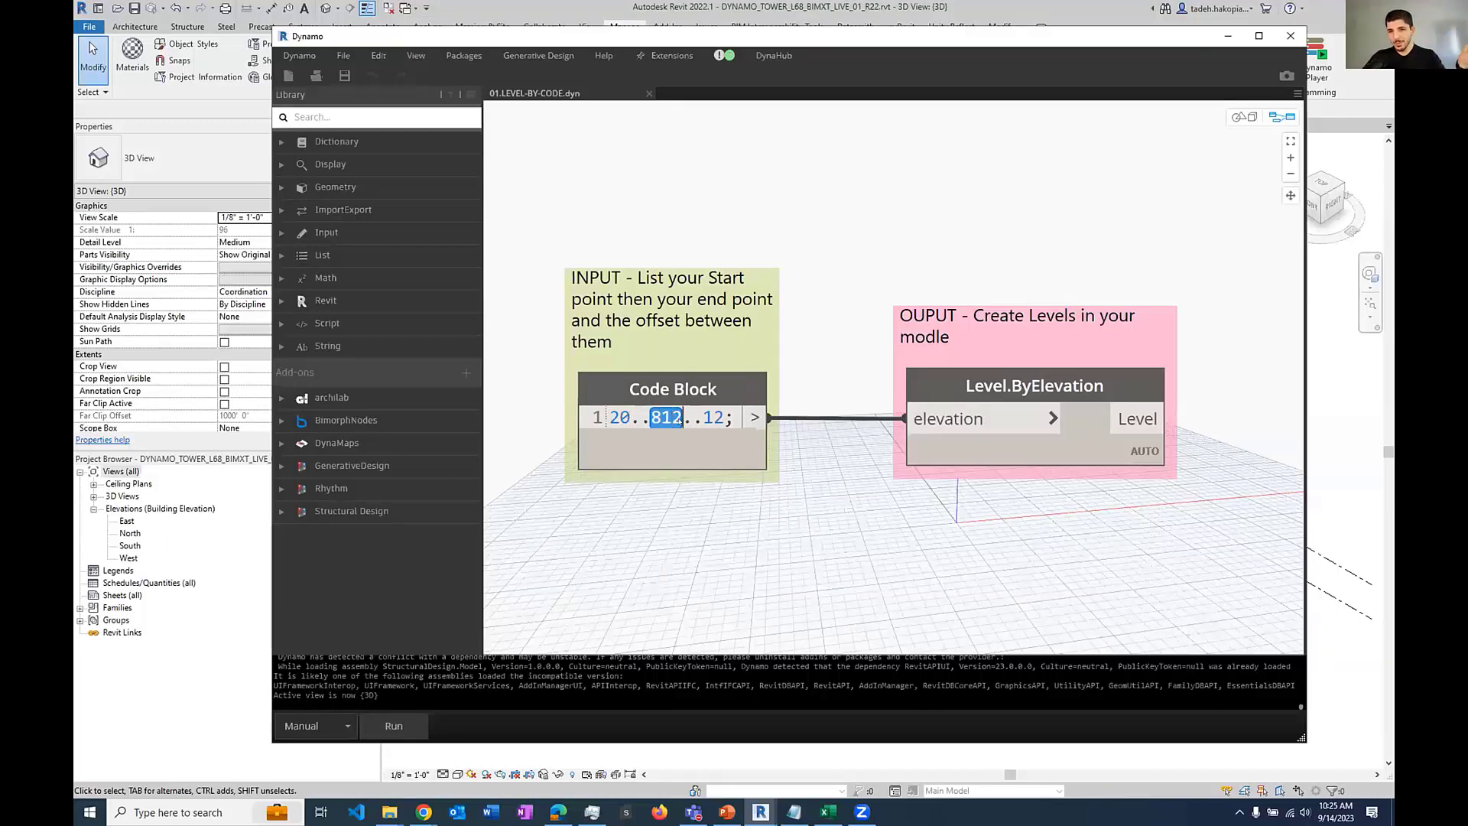
double_click(610, 416)
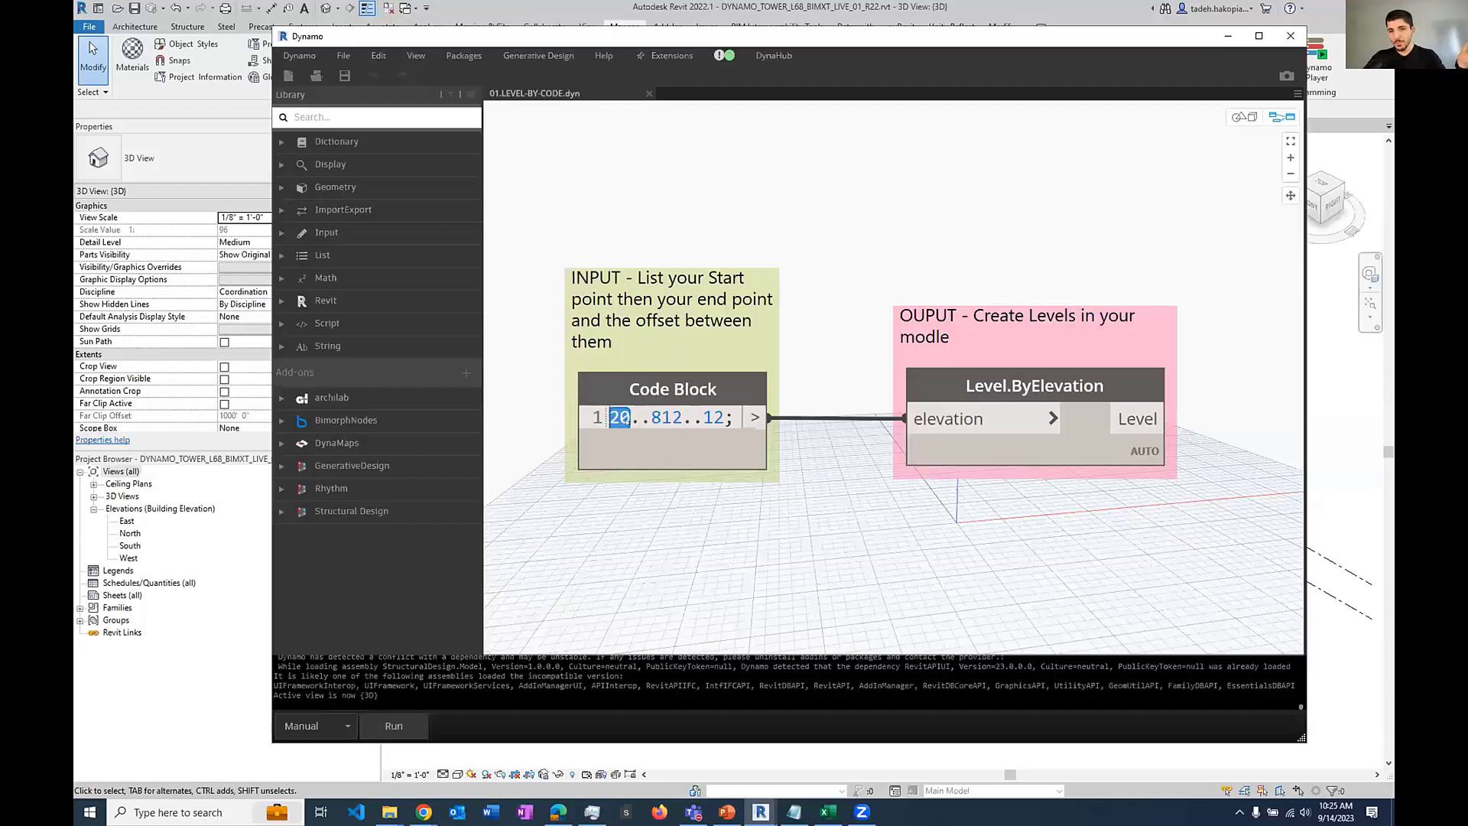
left_click_drag(650, 417, 683, 416)
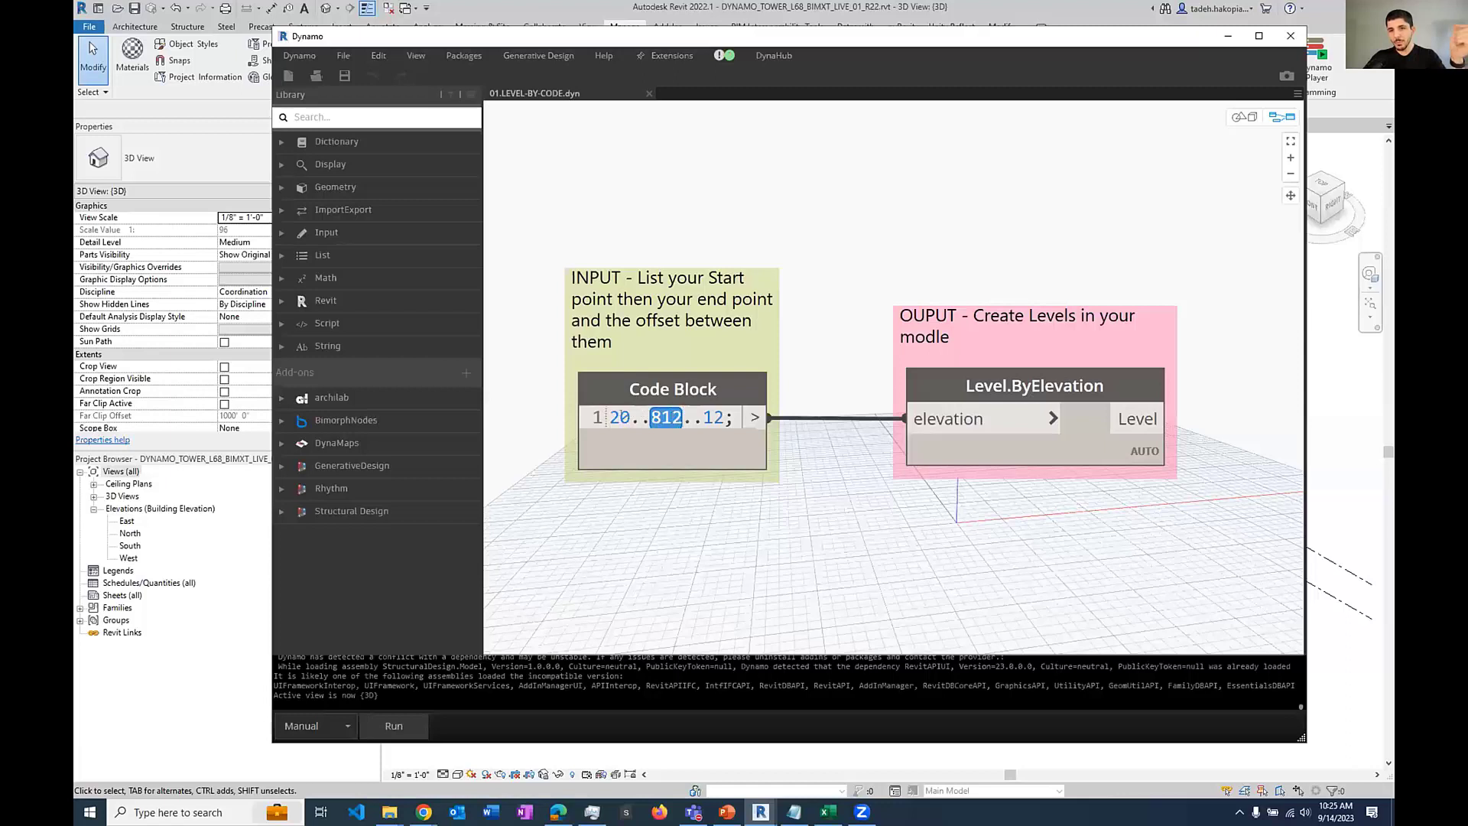
left_click(630, 416)
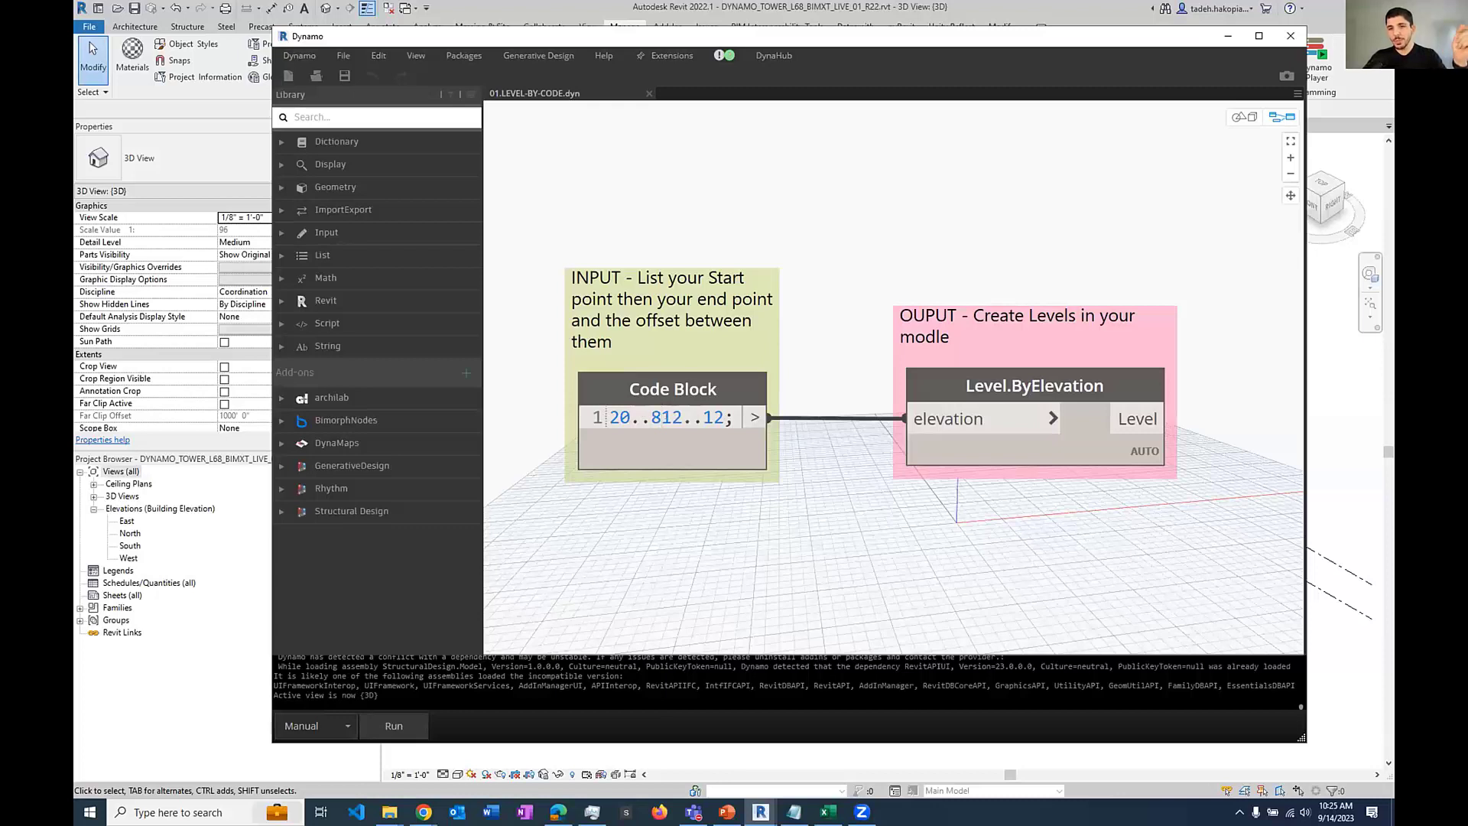
double_click(717, 416)
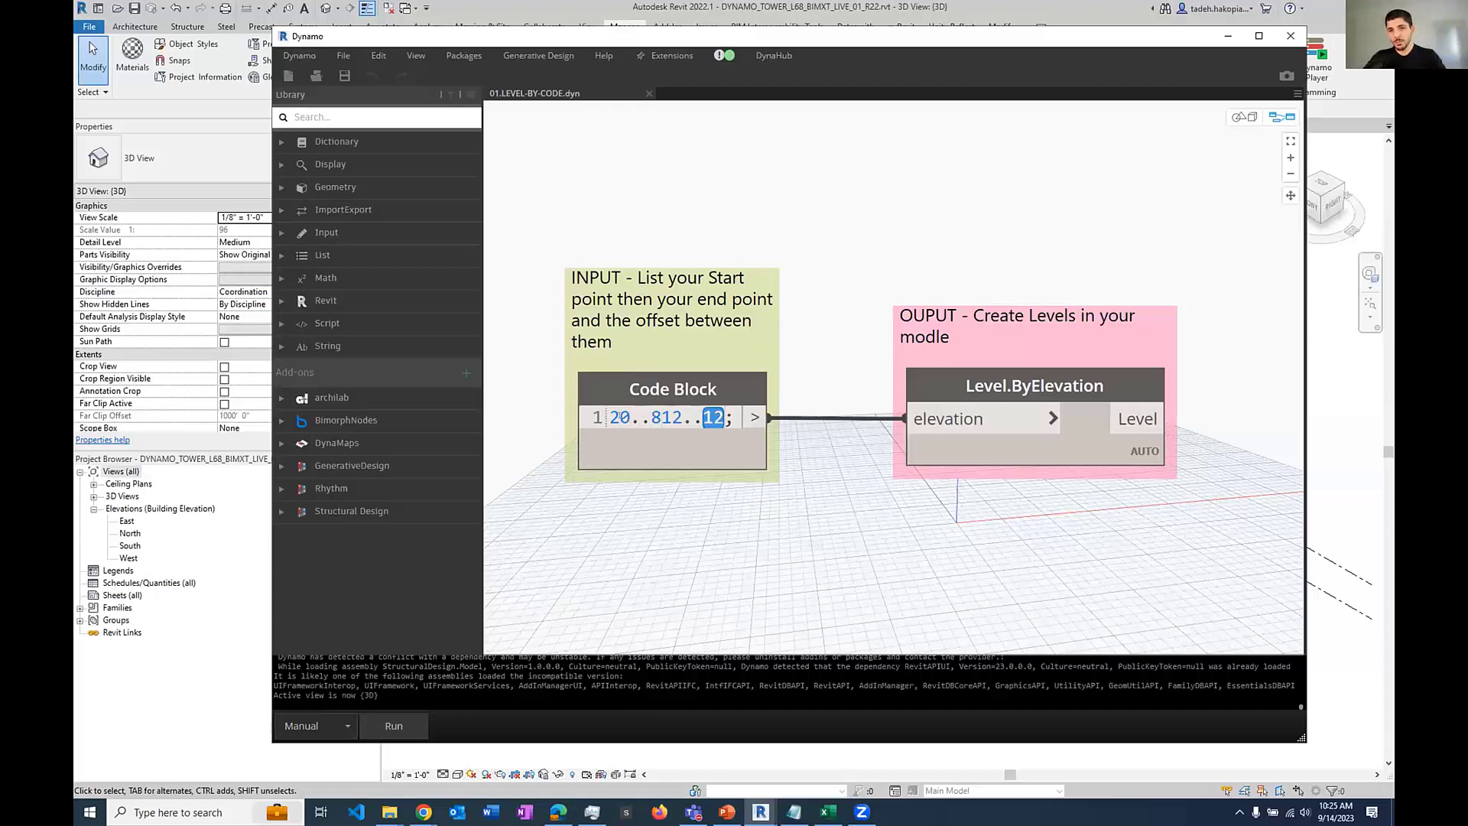
left_click(620, 417)
left_click(713, 417)
Step: Try 500 as the end value of the Code Block's elevation range and restore it to 812
double_click(662, 417)
type("500")
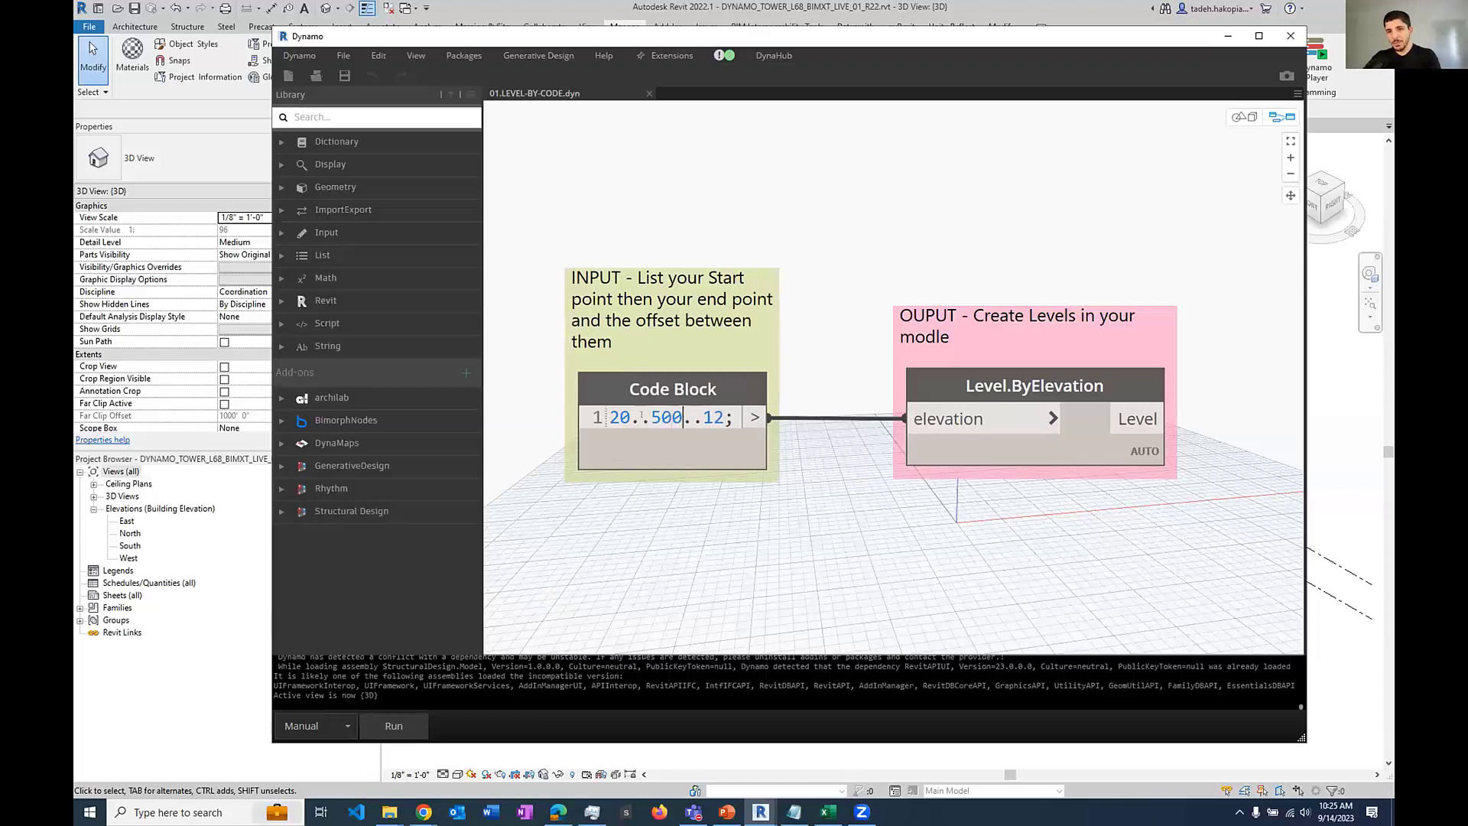
left_click_drag(650, 417, 684, 417)
type("812")
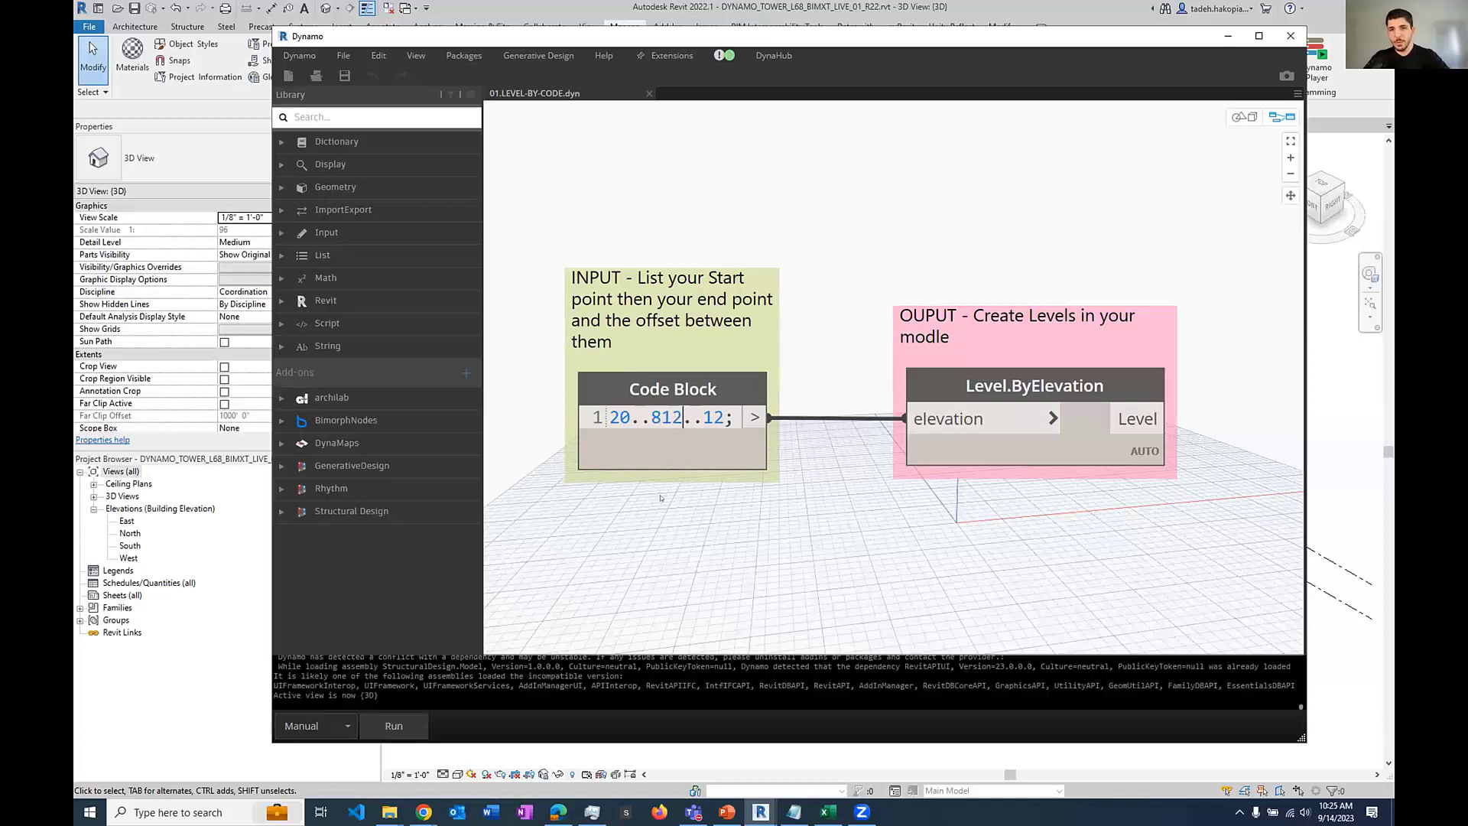
Step: Run the graph to create the levels and inspect them in Revit's 3D view, ending at the front orientation
left_click(413, 723)
left_click(1228, 36)
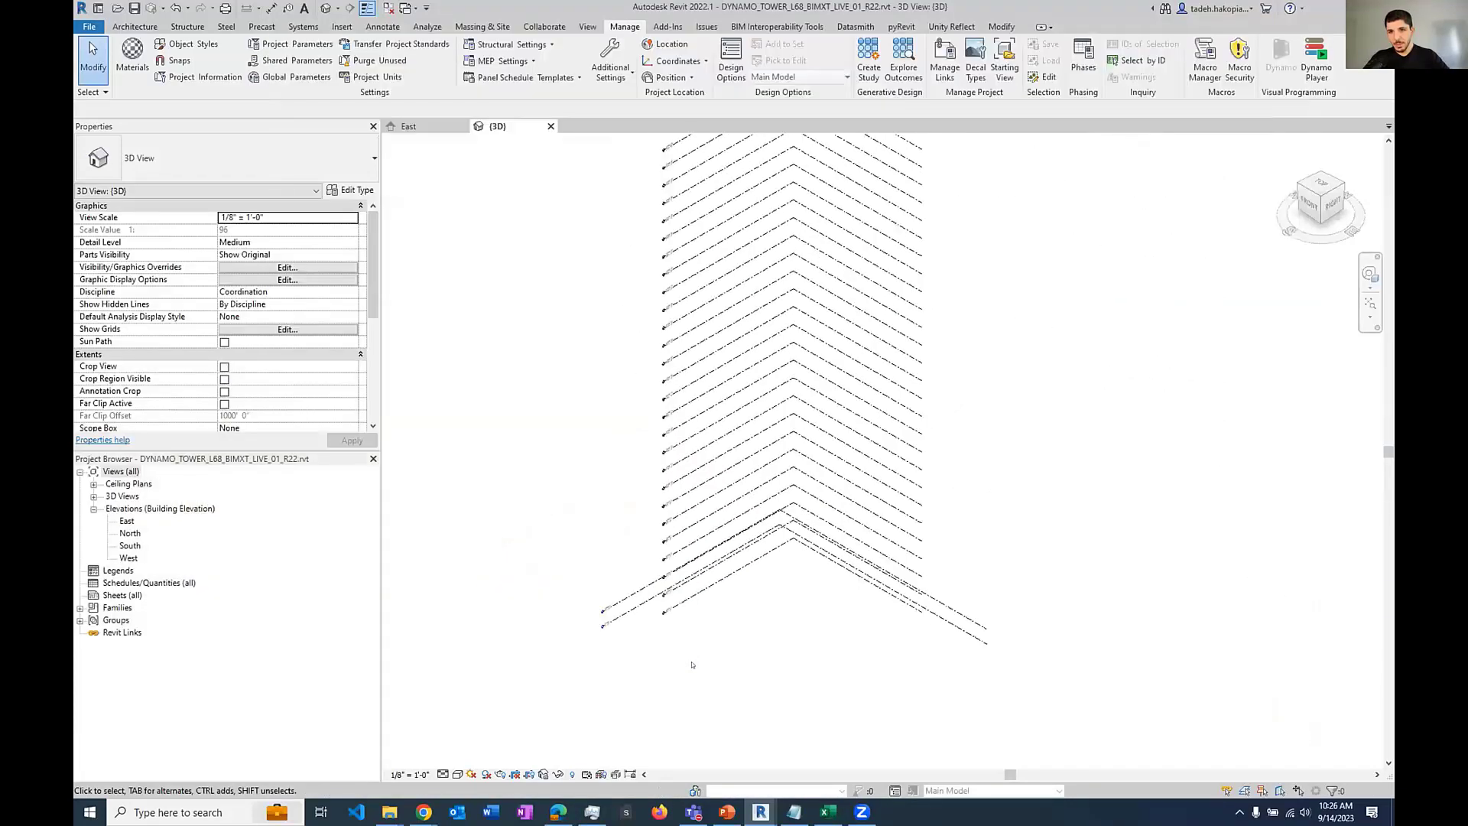
scroll(692, 664, "down", 4)
middle_click_drag(692, 666, 921, 487, "shift")
scroll(903, 499, "up", 2)
scroll(904, 501, "down", 2)
left_click(1330, 207)
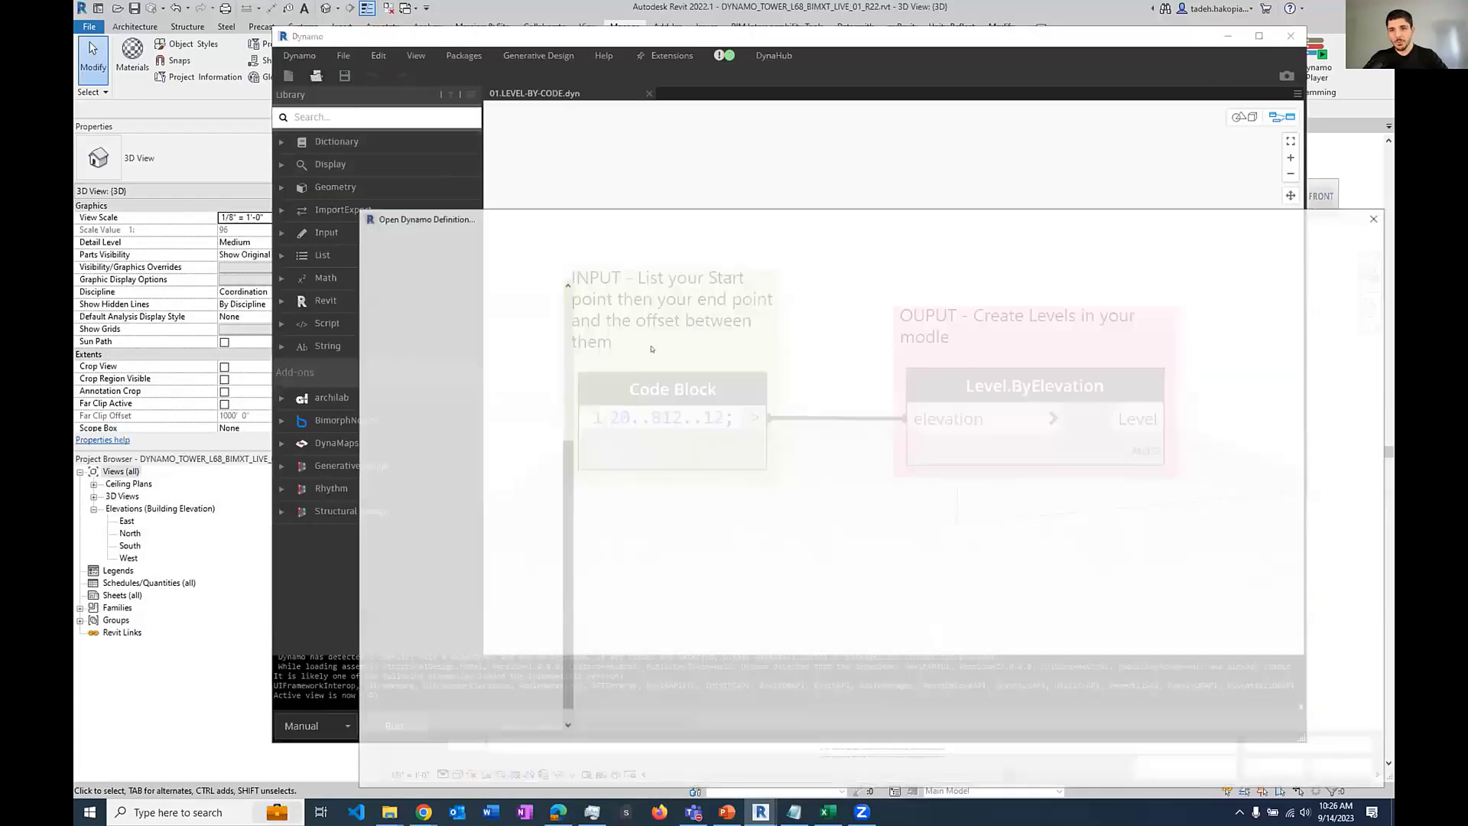
Step: Open the 02.CREATE_FLOORS_AND_CURTAINWALLS_MULTI_FLOOR-V2.dyn definition in Dynamo and examine its wall and floor creation output nodes
left_click(688, 132)
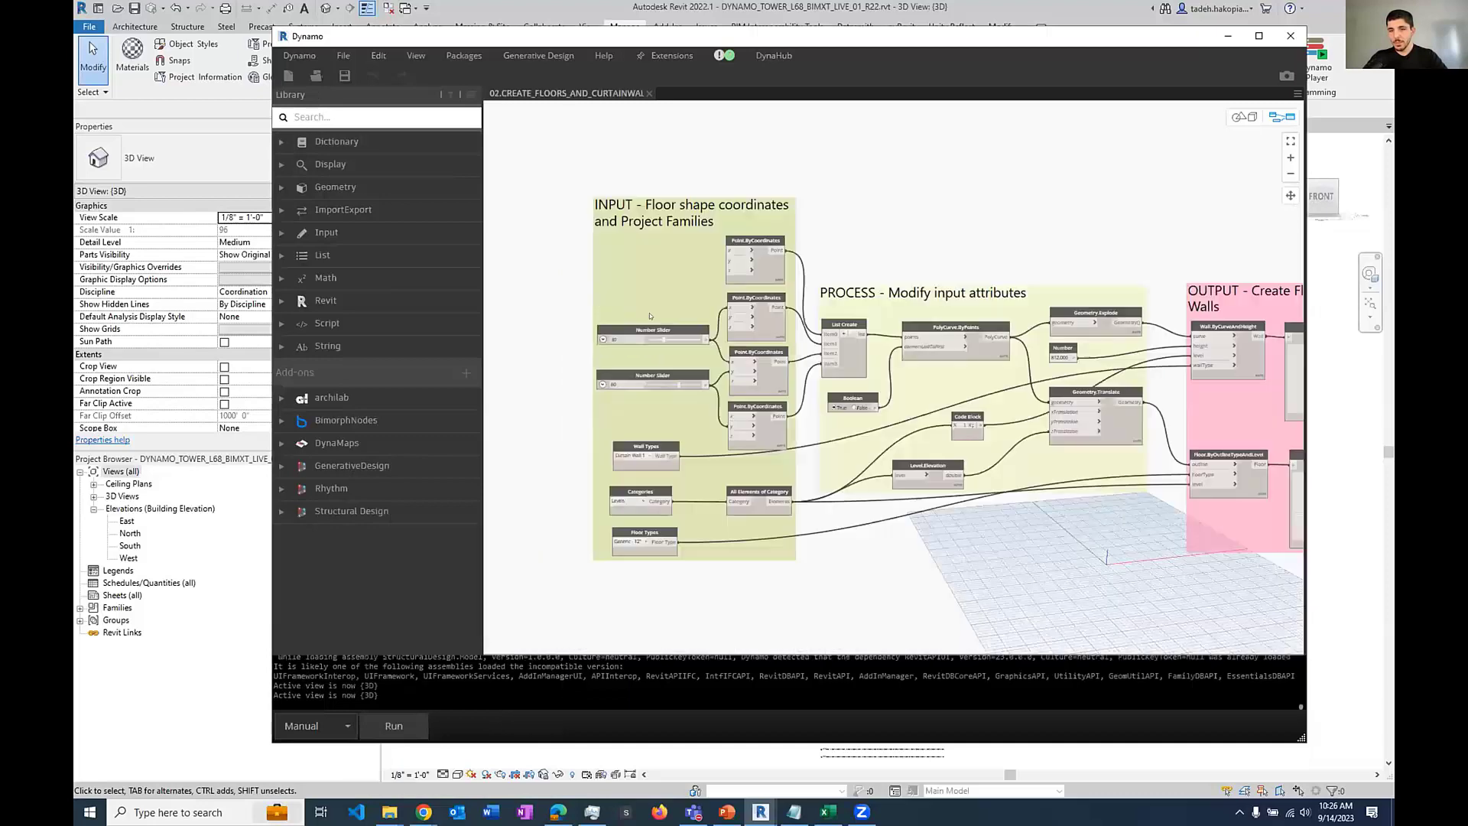
middle_click_drag(1055, 220, 946, 214)
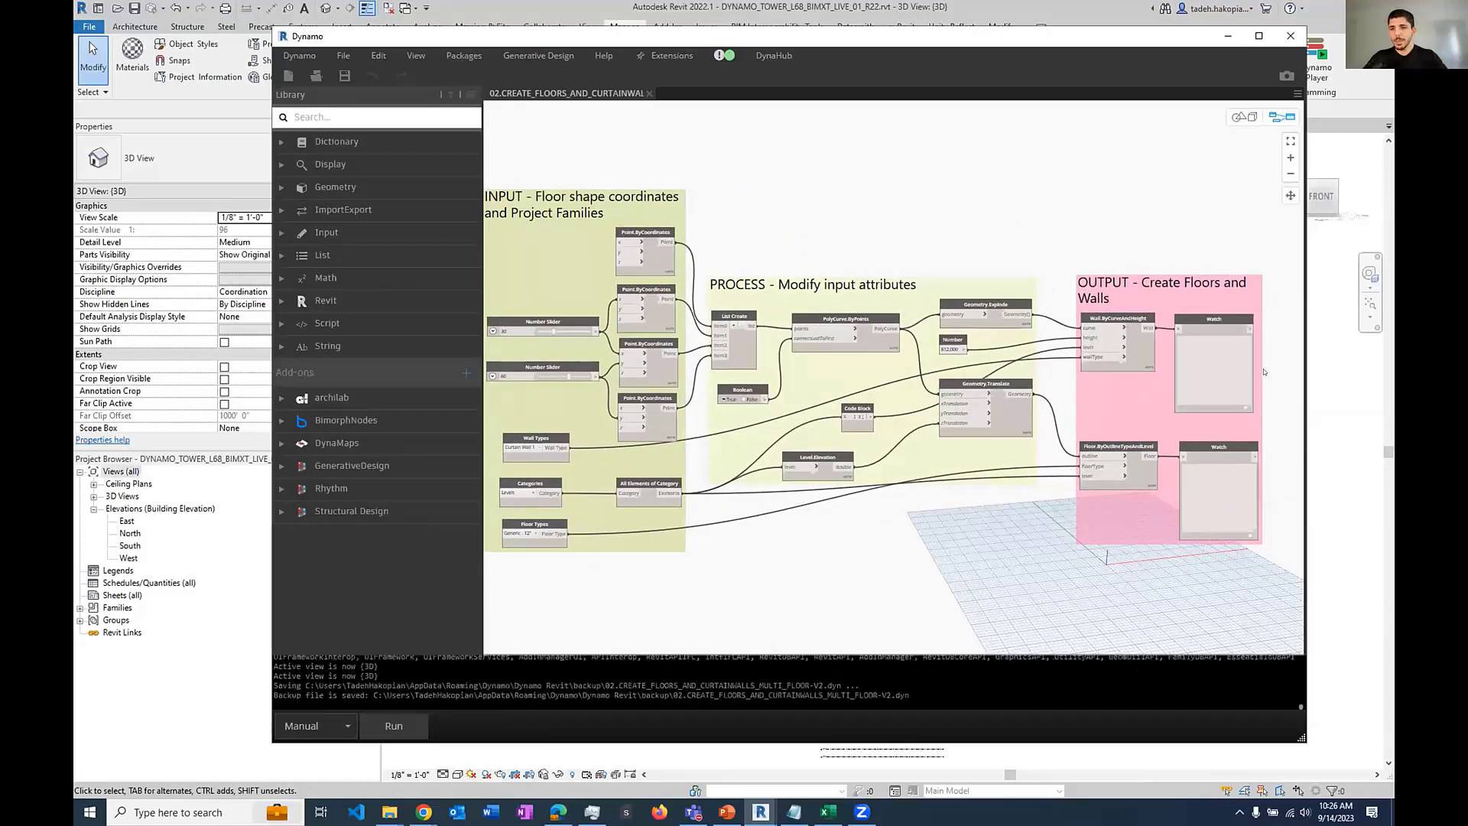
scroll(1288, 392, "up", 4)
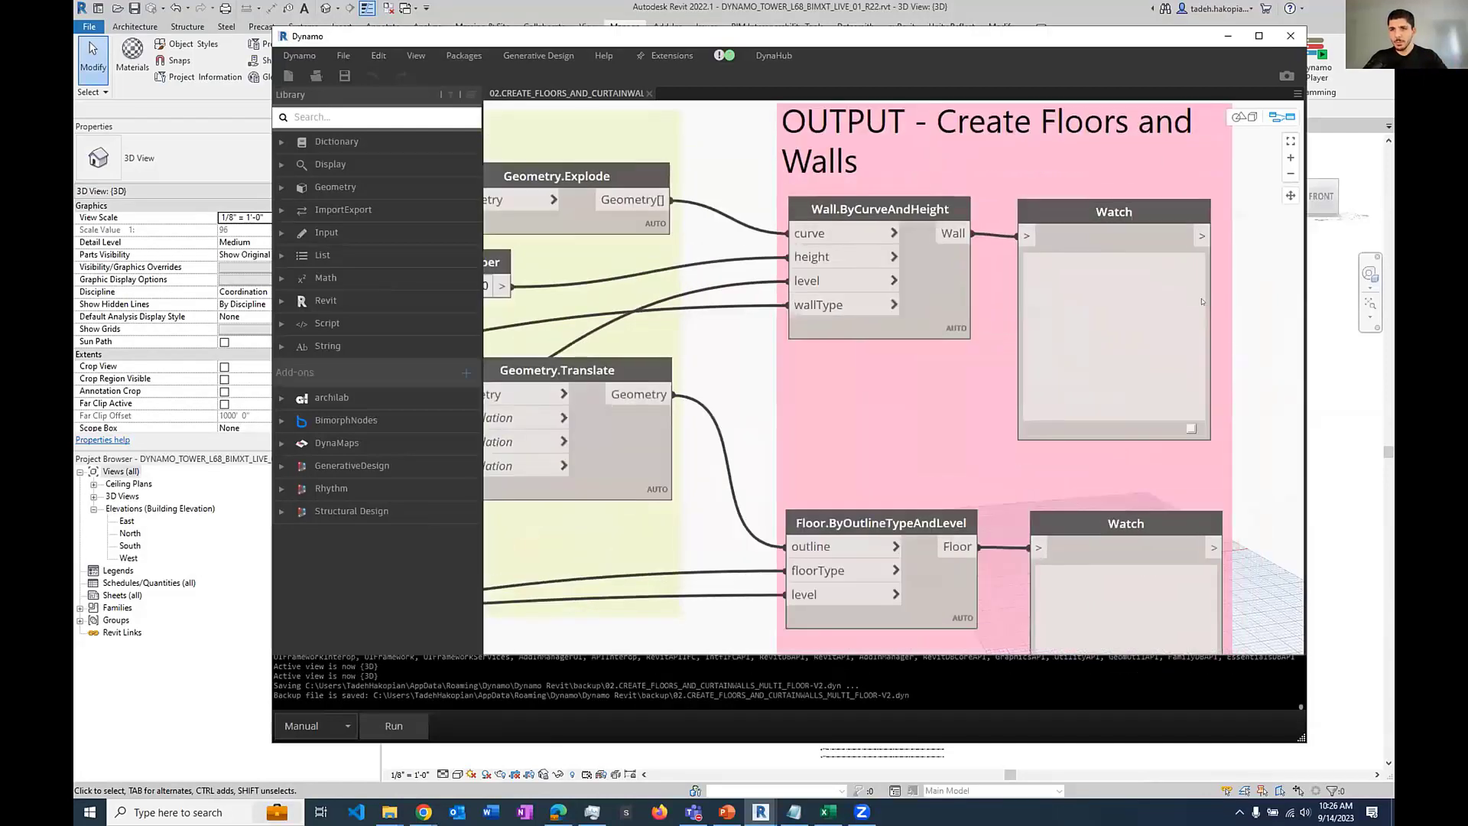
middle_click_drag(1190, 296, 1067, 299)
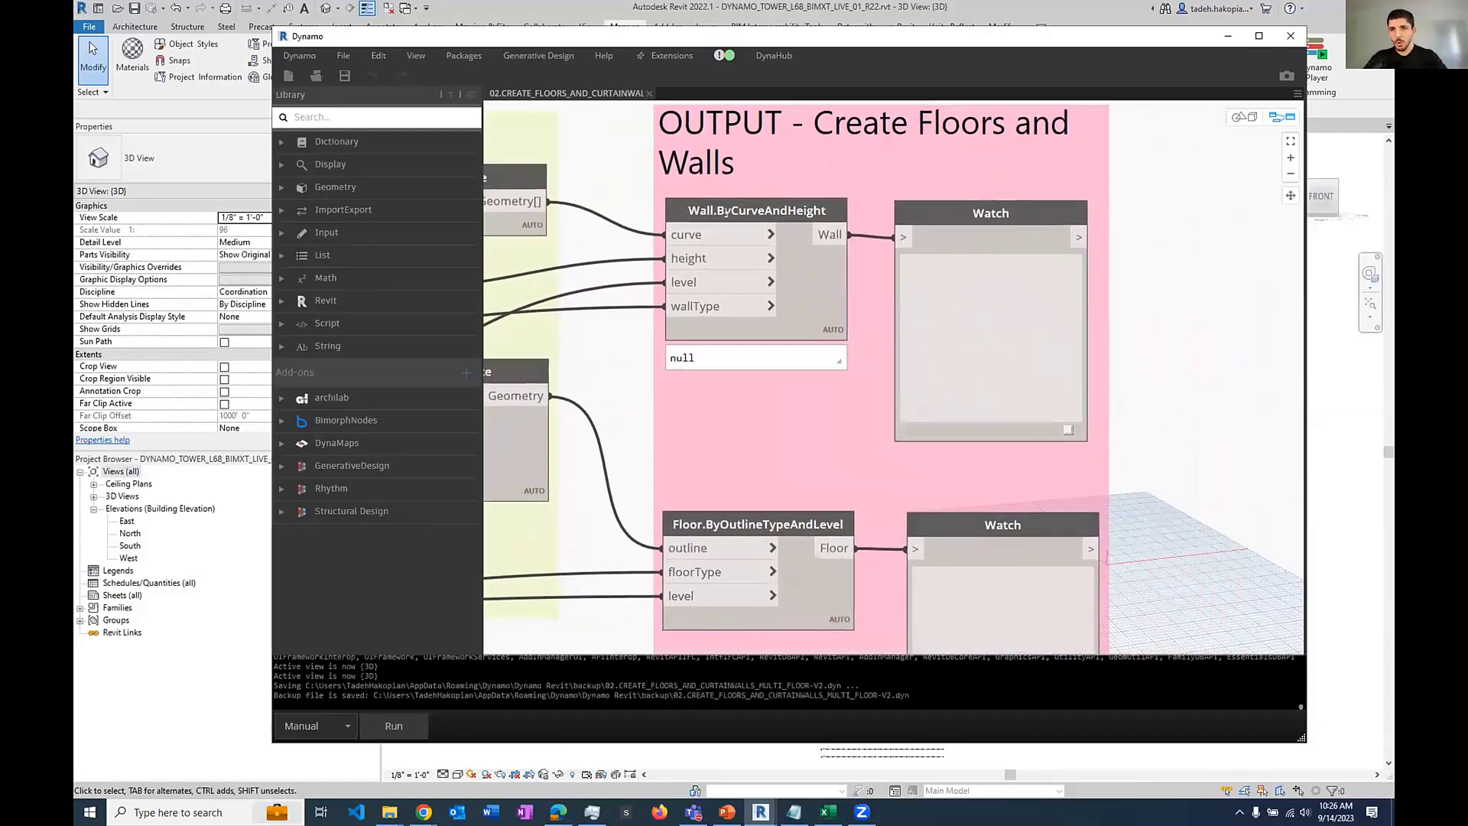
mouse_move(718, 524)
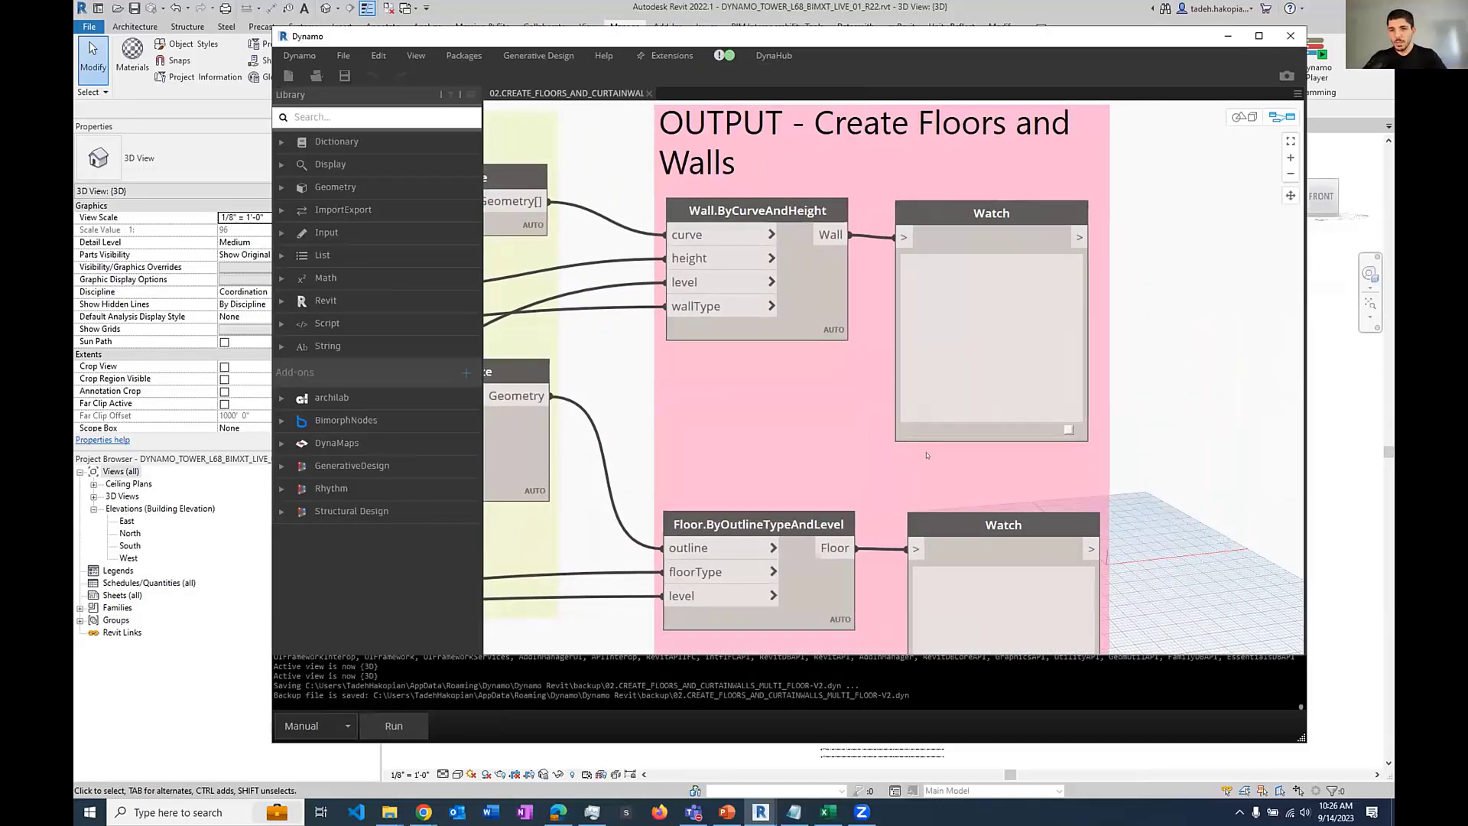
middle_click_drag(880, 474, 938, 449)
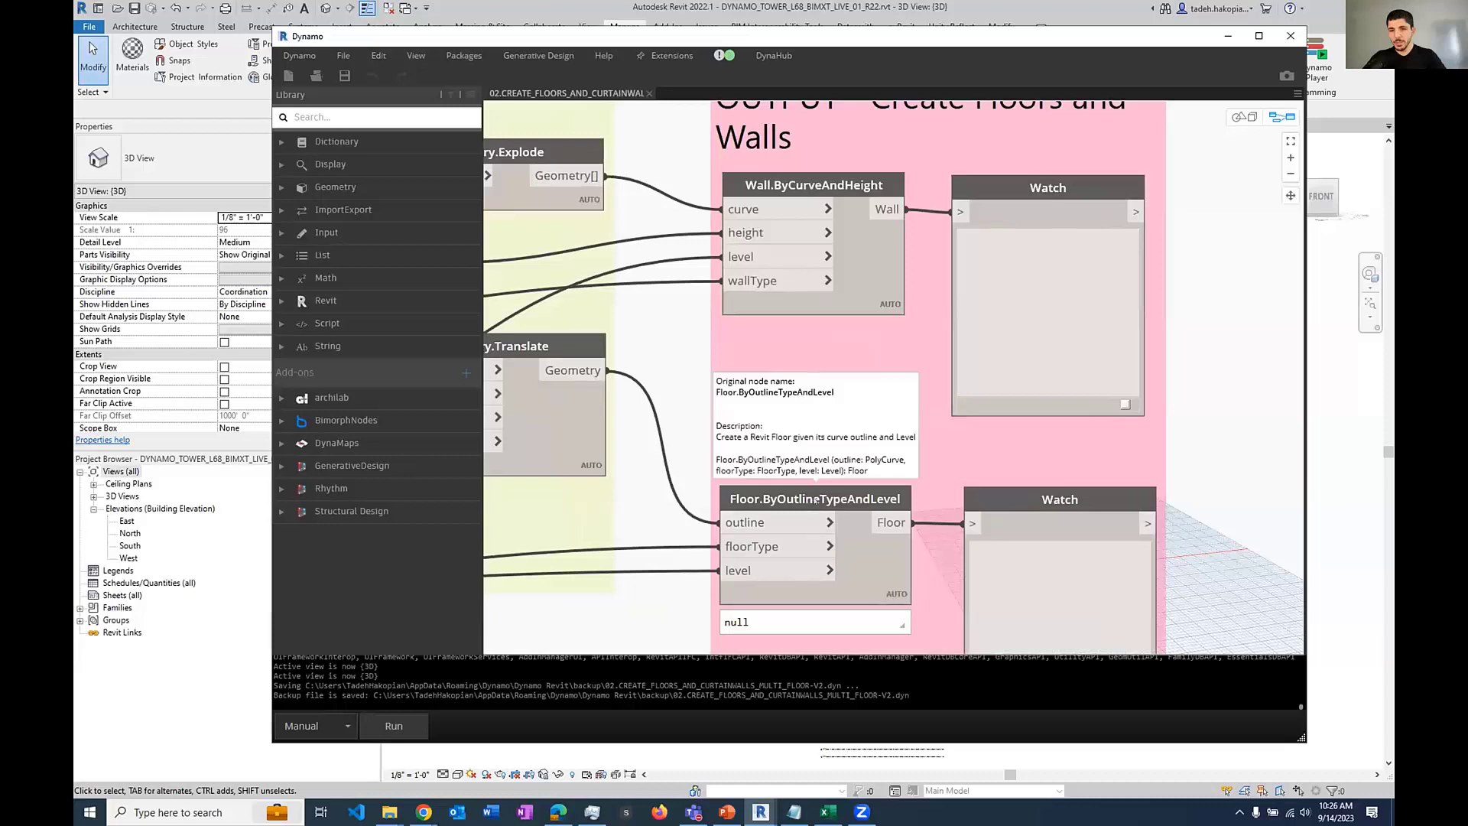
mouse_move(816, 196)
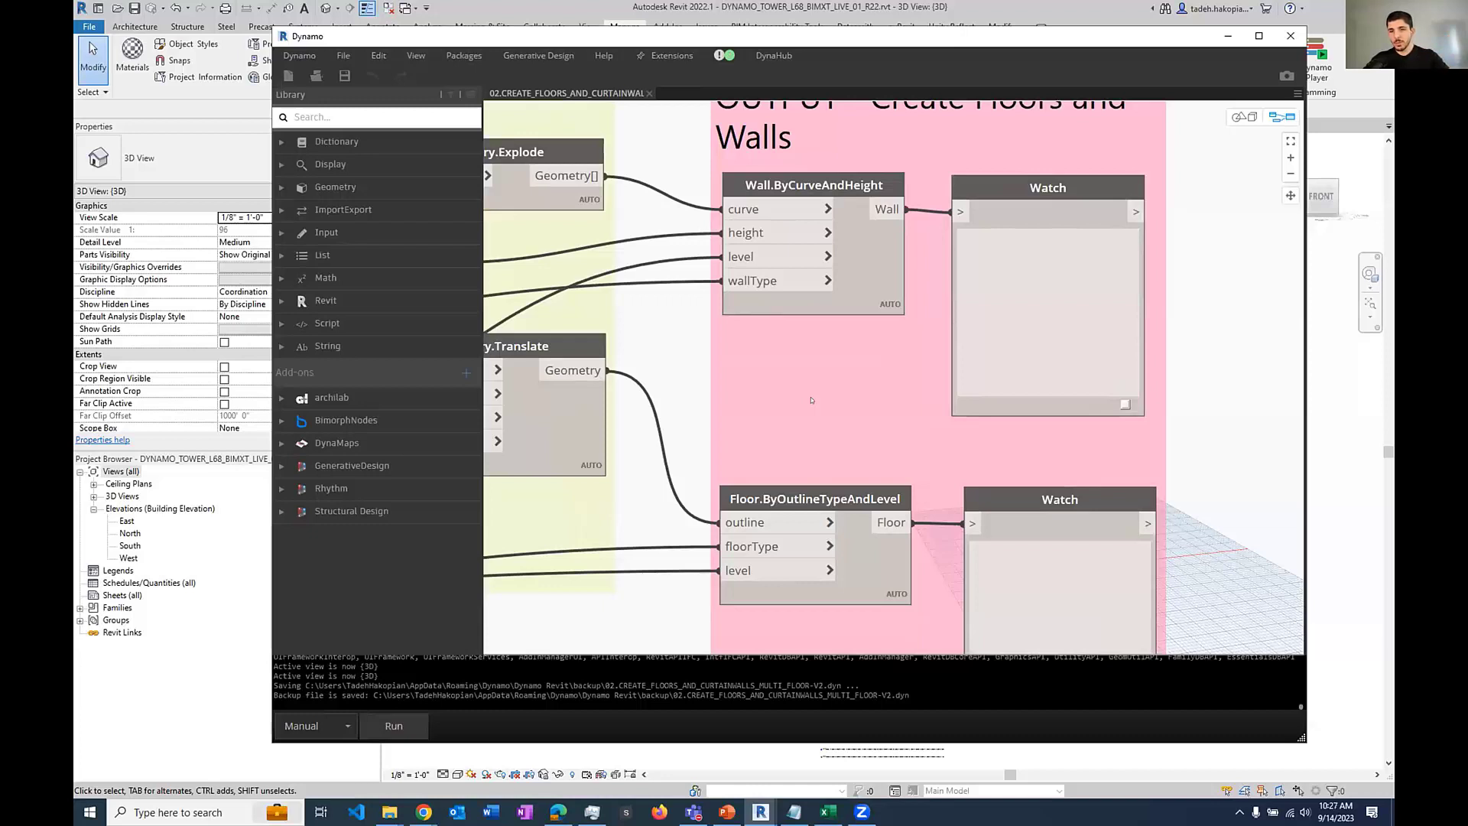
Step: Review the Wall Types, Categories and Floor Types input nodes, including the list of available floor types
scroll(801, 398, "down", 10)
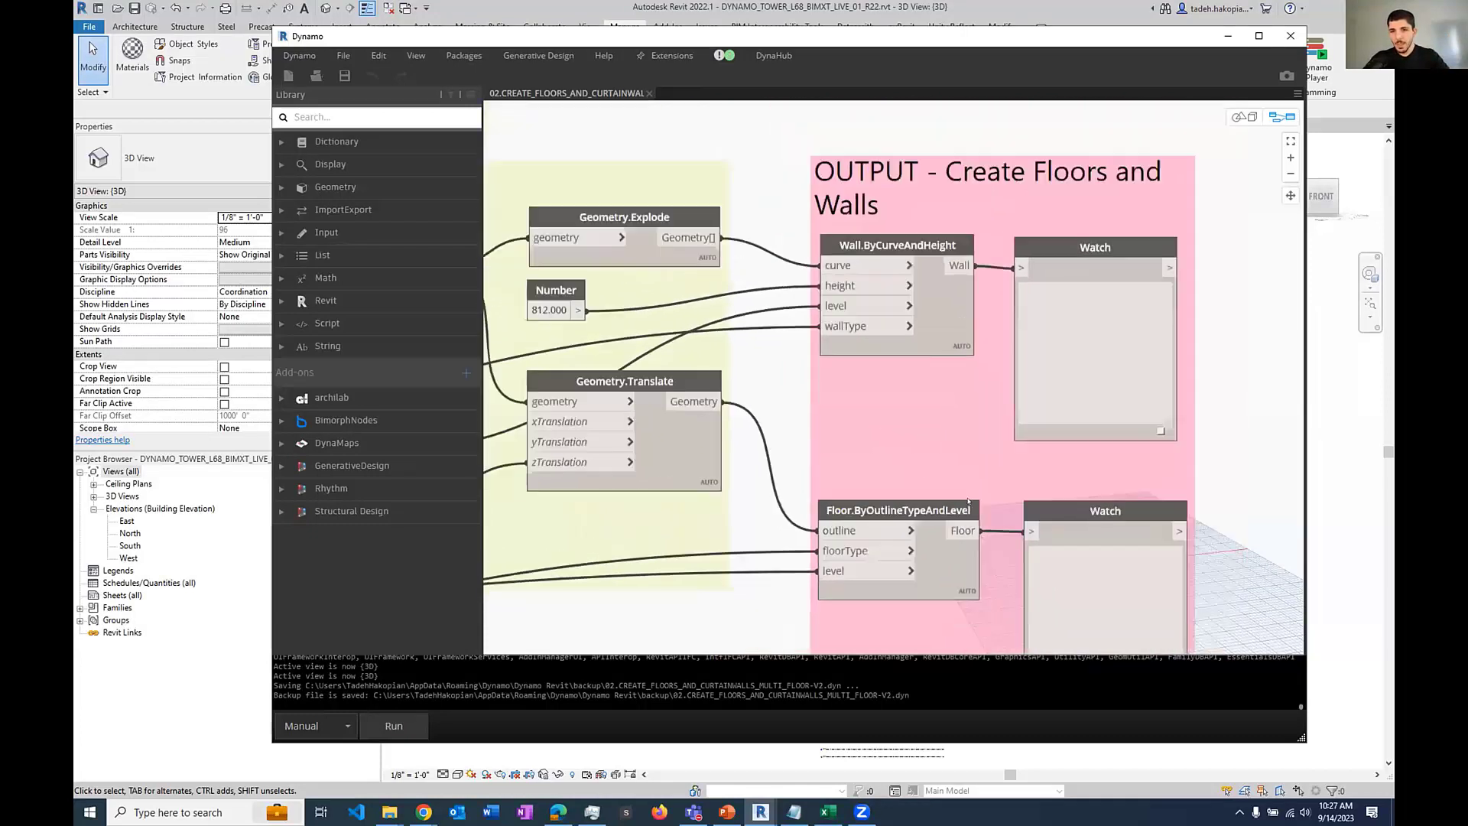
scroll(672, 379, "up", 8)
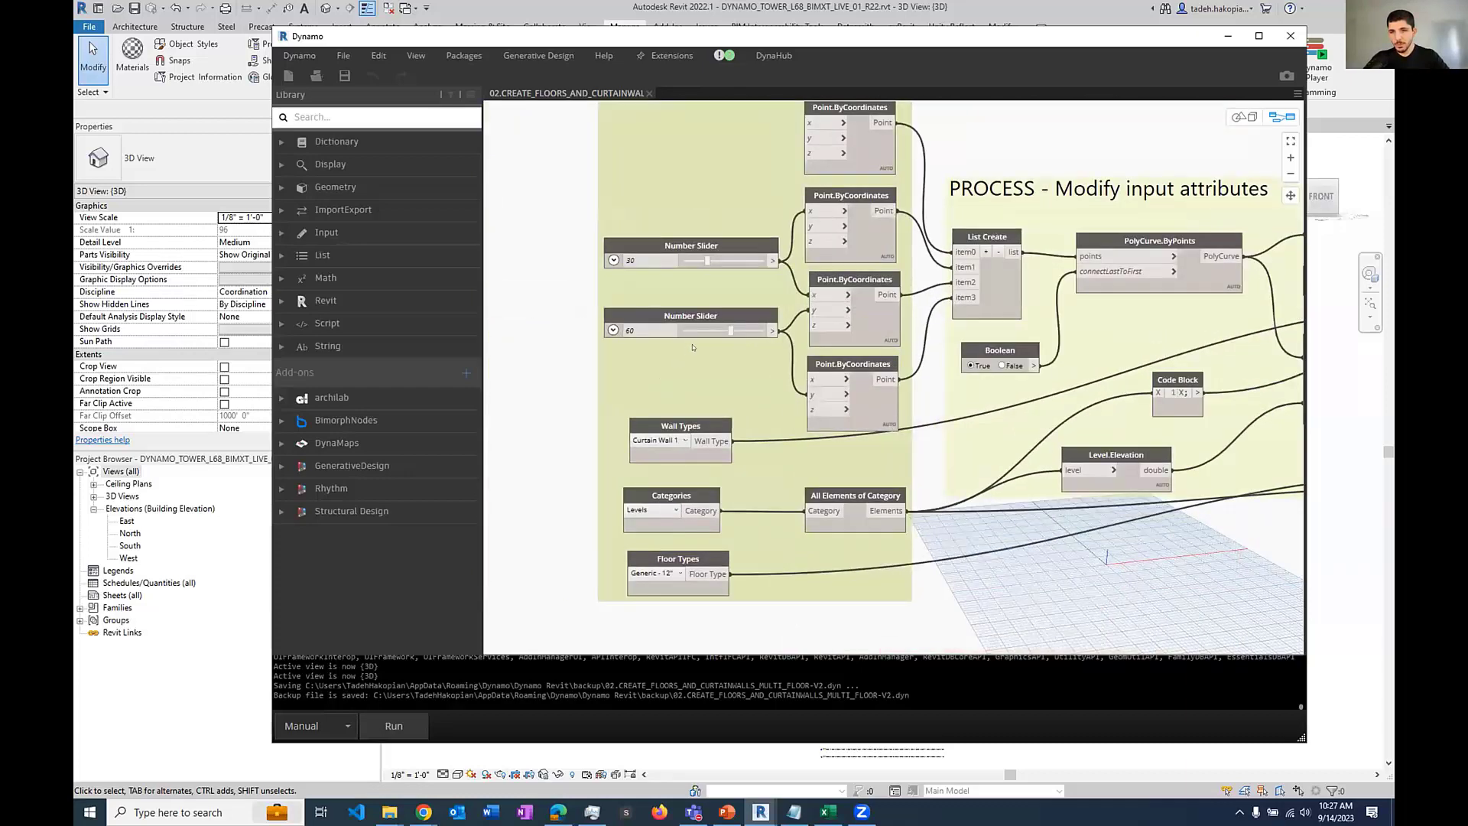
scroll(606, 580, "up", 4)
mouse_move(713, 292)
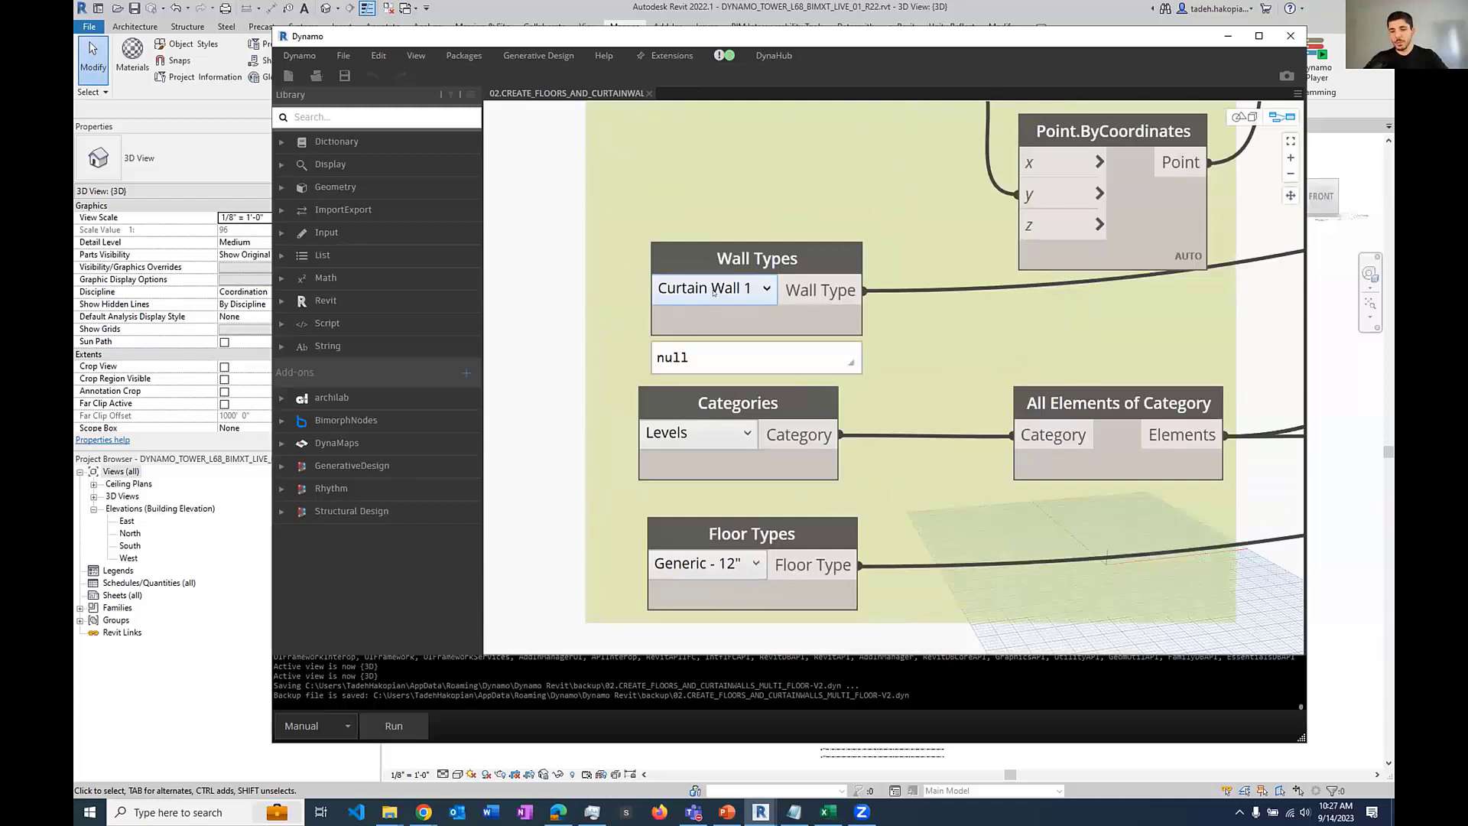
mouse_move(684, 432)
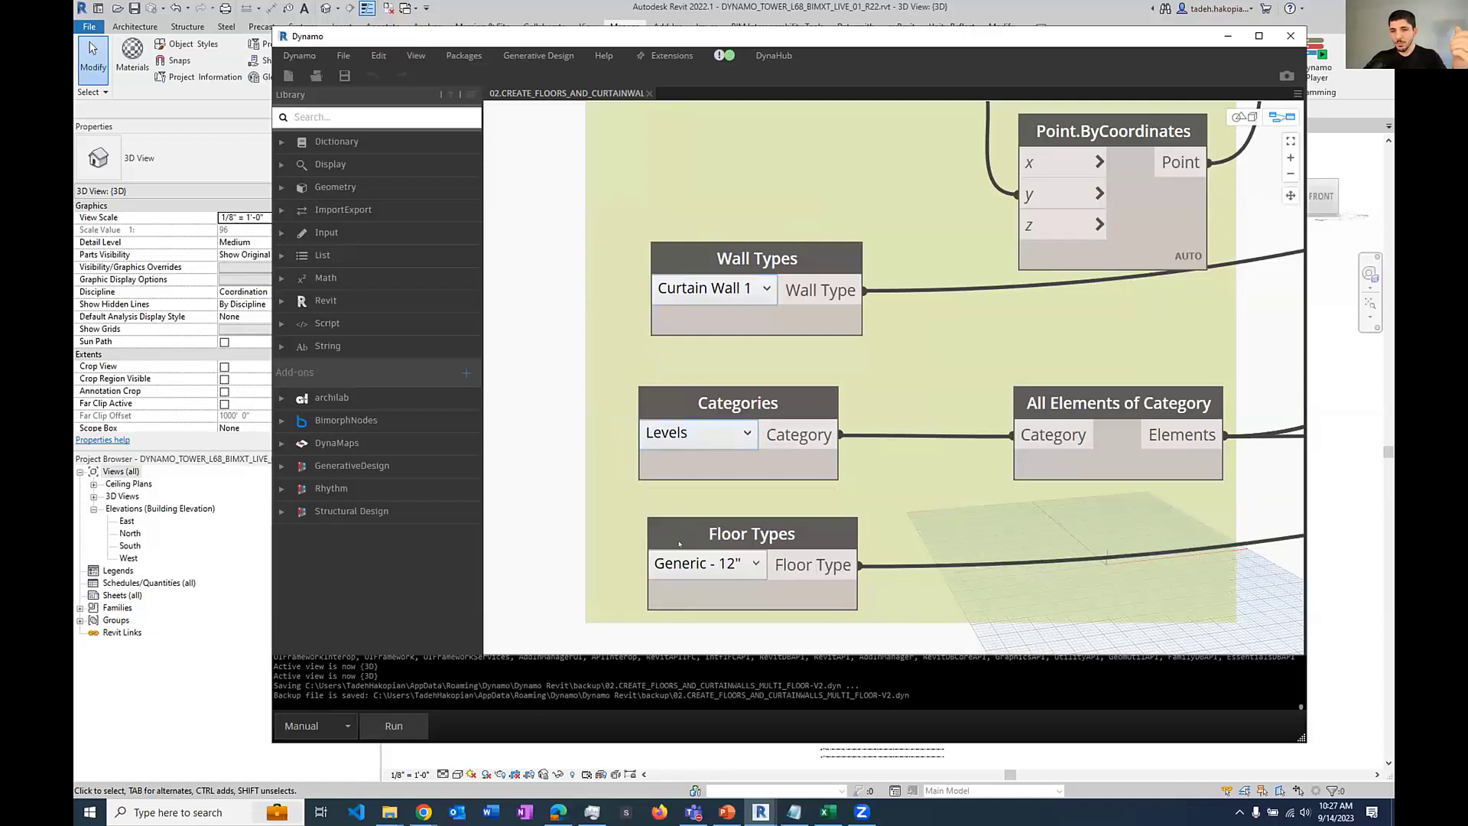
left_click(683, 564)
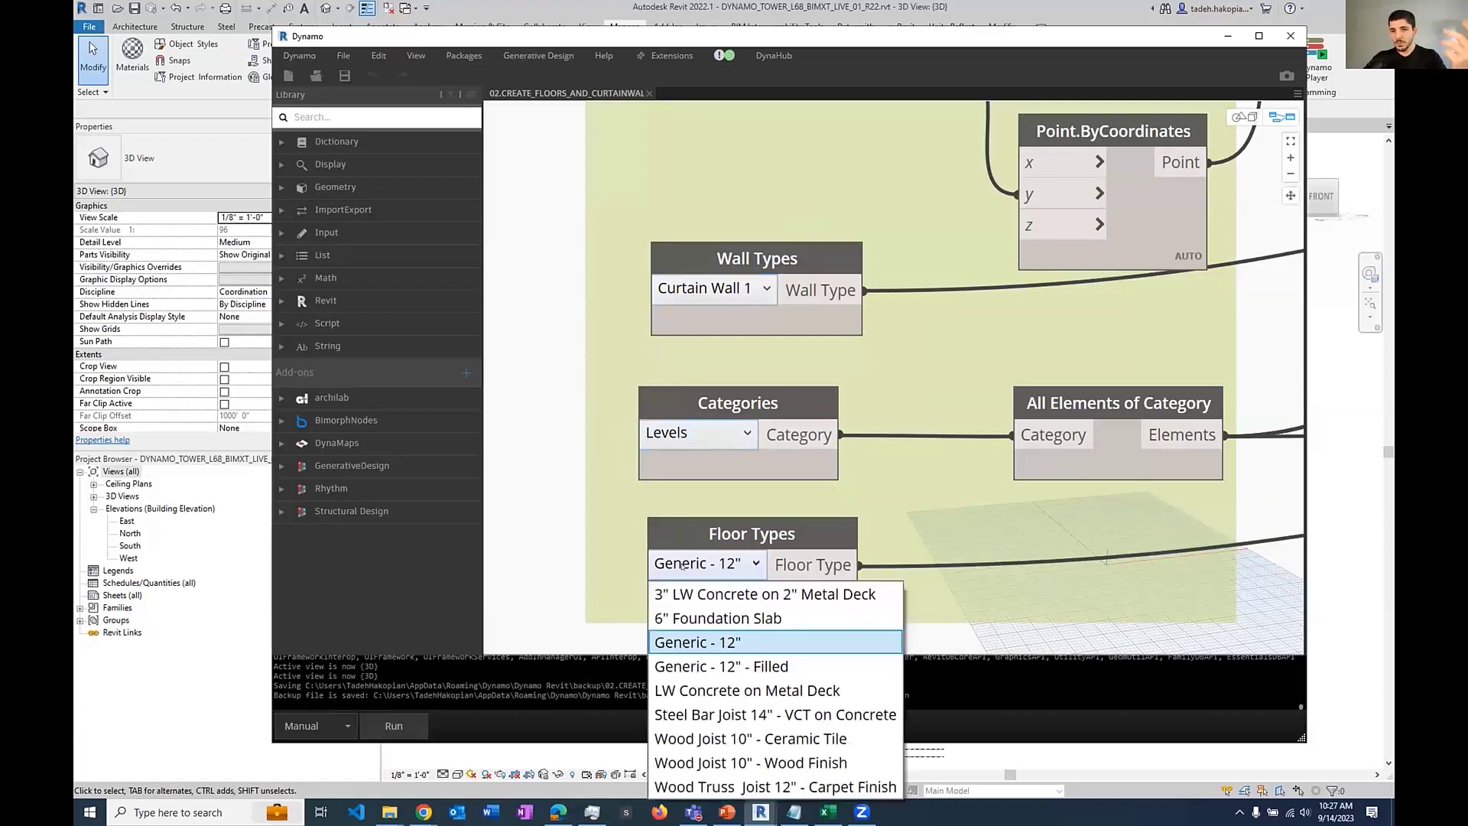
left_click(704, 557)
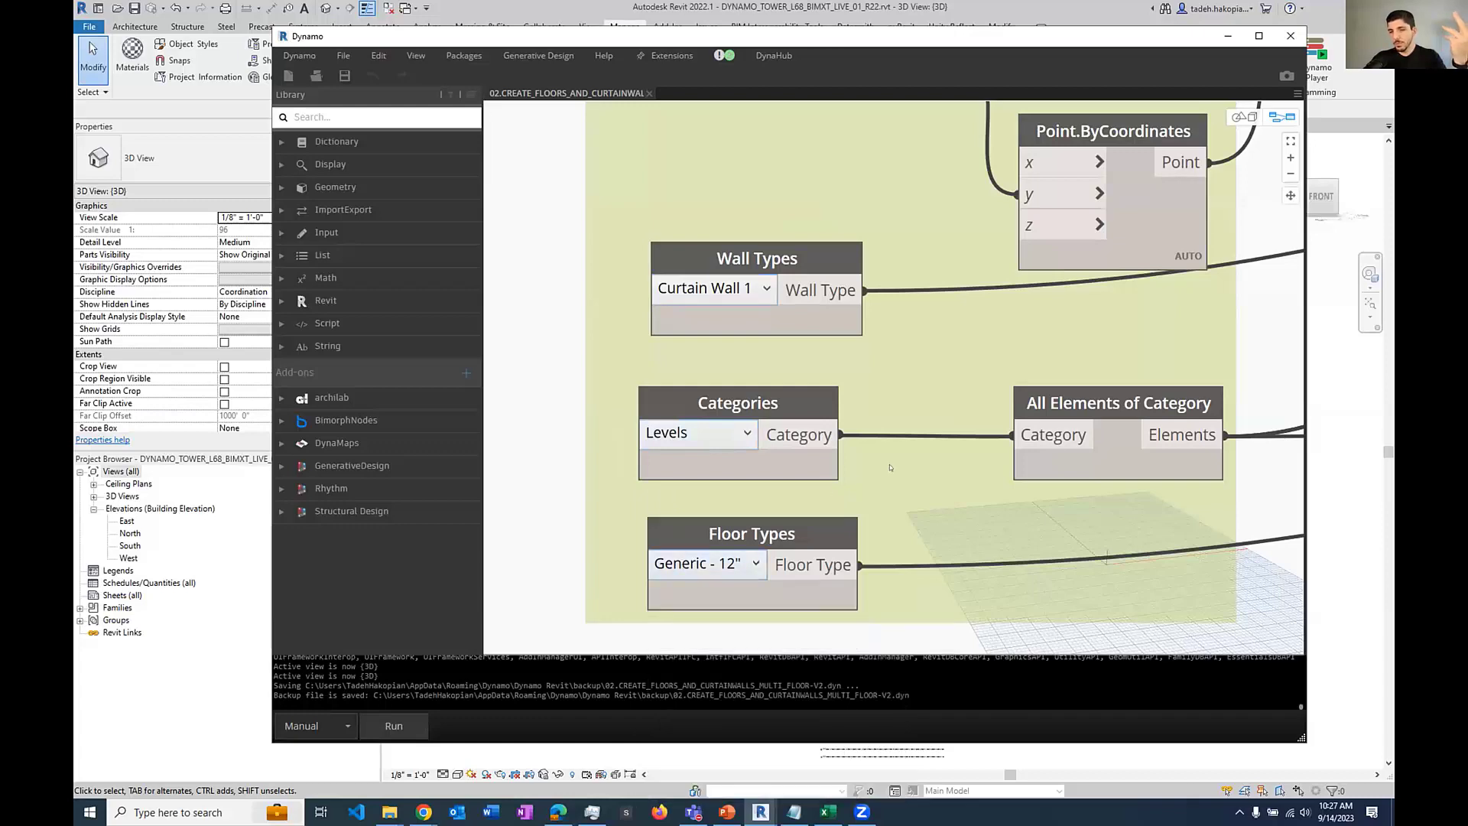
Step: Examine how the two Number Sliders feed the Point.ByCoordinates nodes that define the floor shape
scroll(980, 581, "down", 3)
middle_click_drag(981, 581, 956, 718)
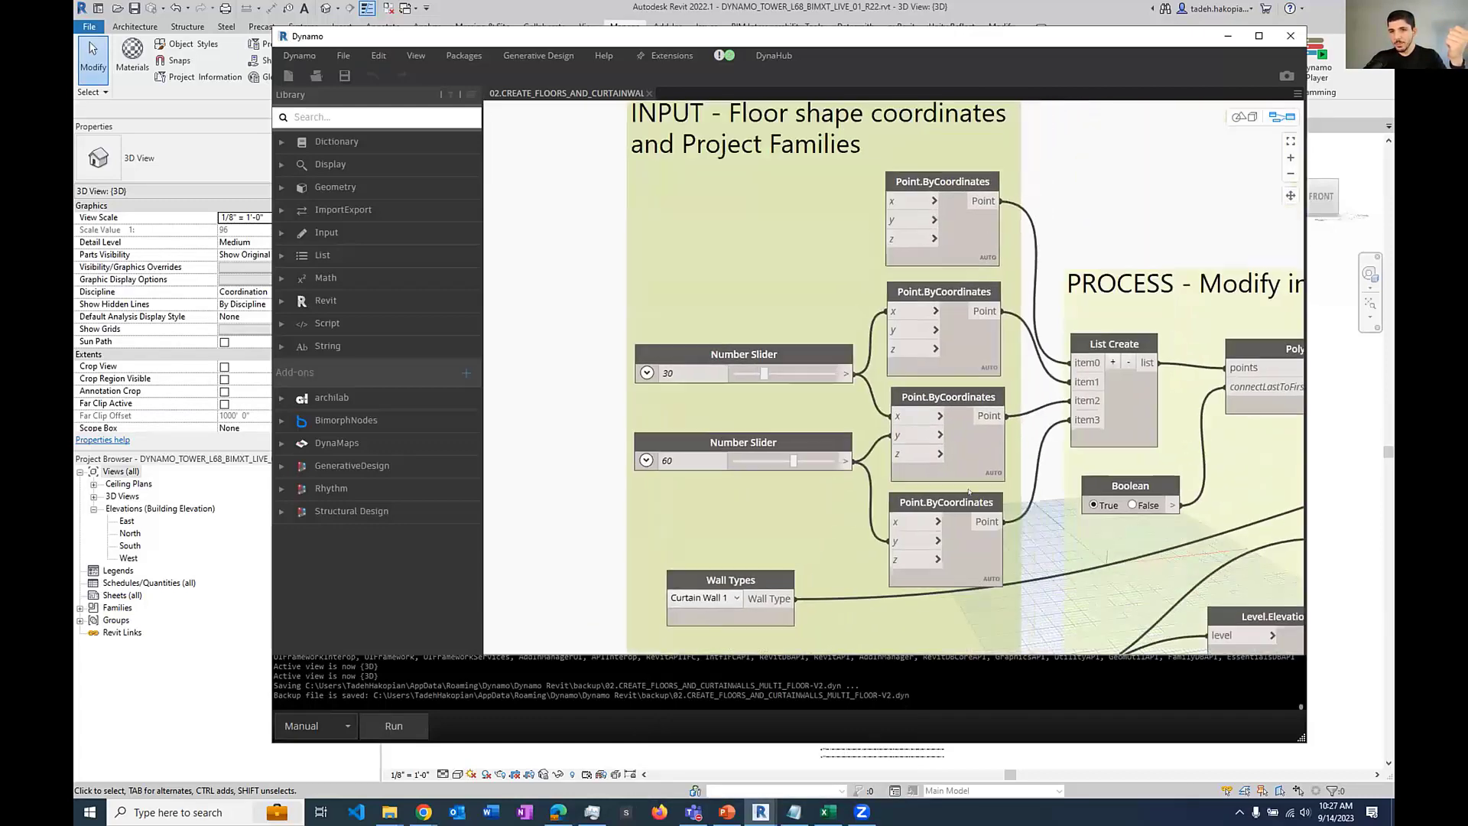
scroll(750, 410, "up", 2)
scroll(618, 460, "down", 2)
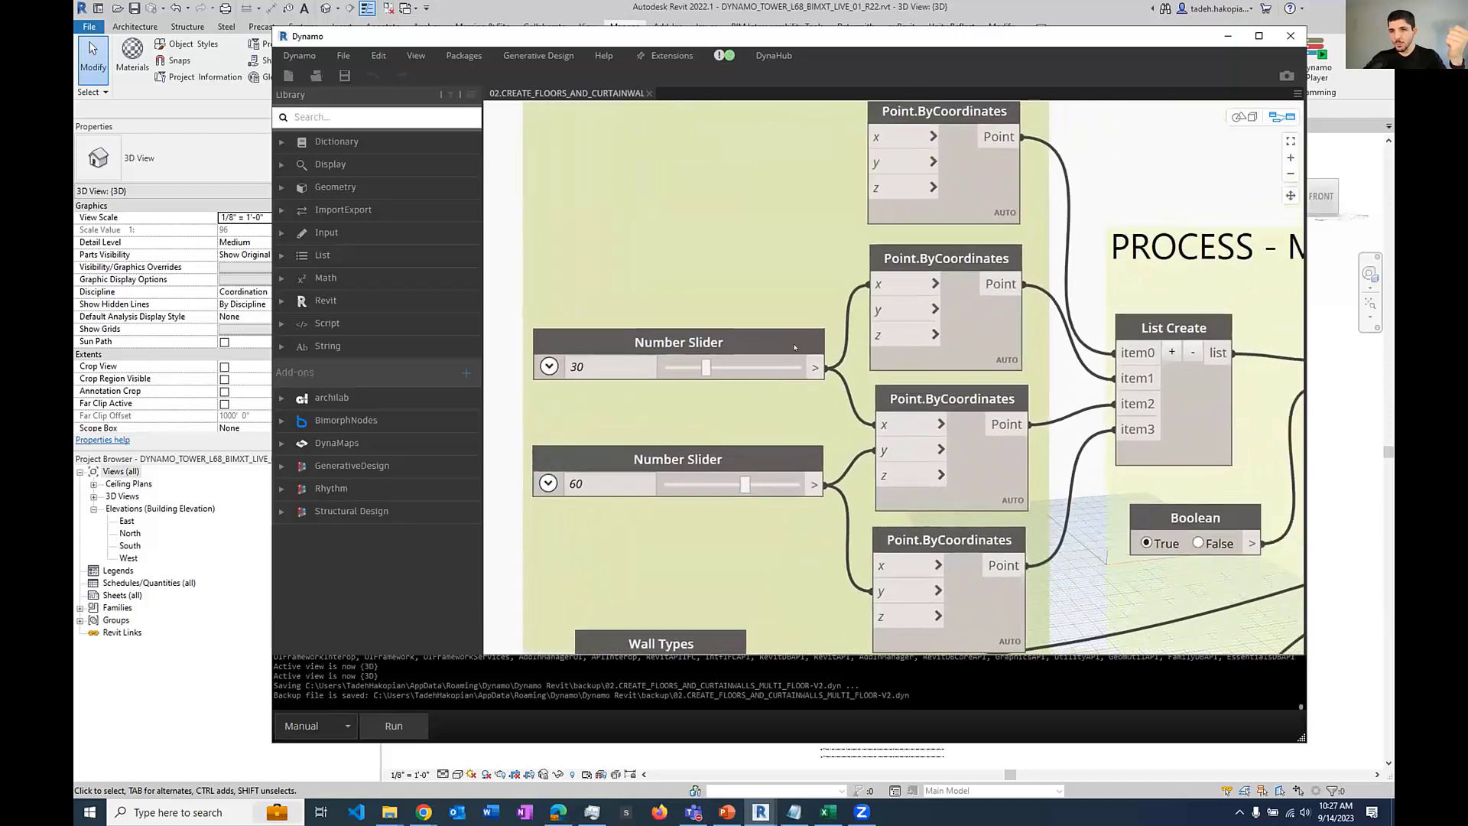
mouse_move(882, 380)
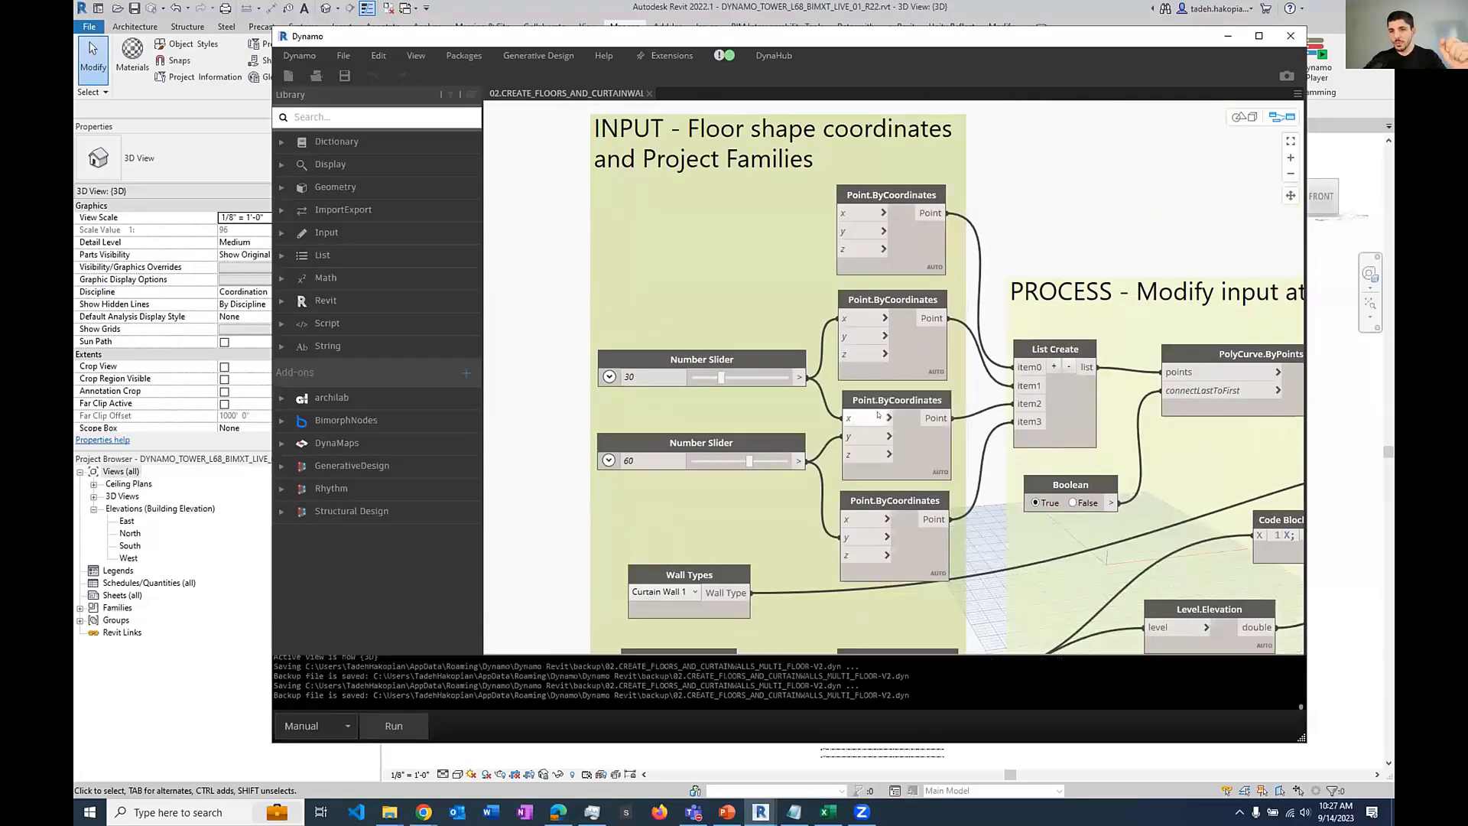
scroll(679, 415, "up", 1)
scroll(679, 415, "up", 2)
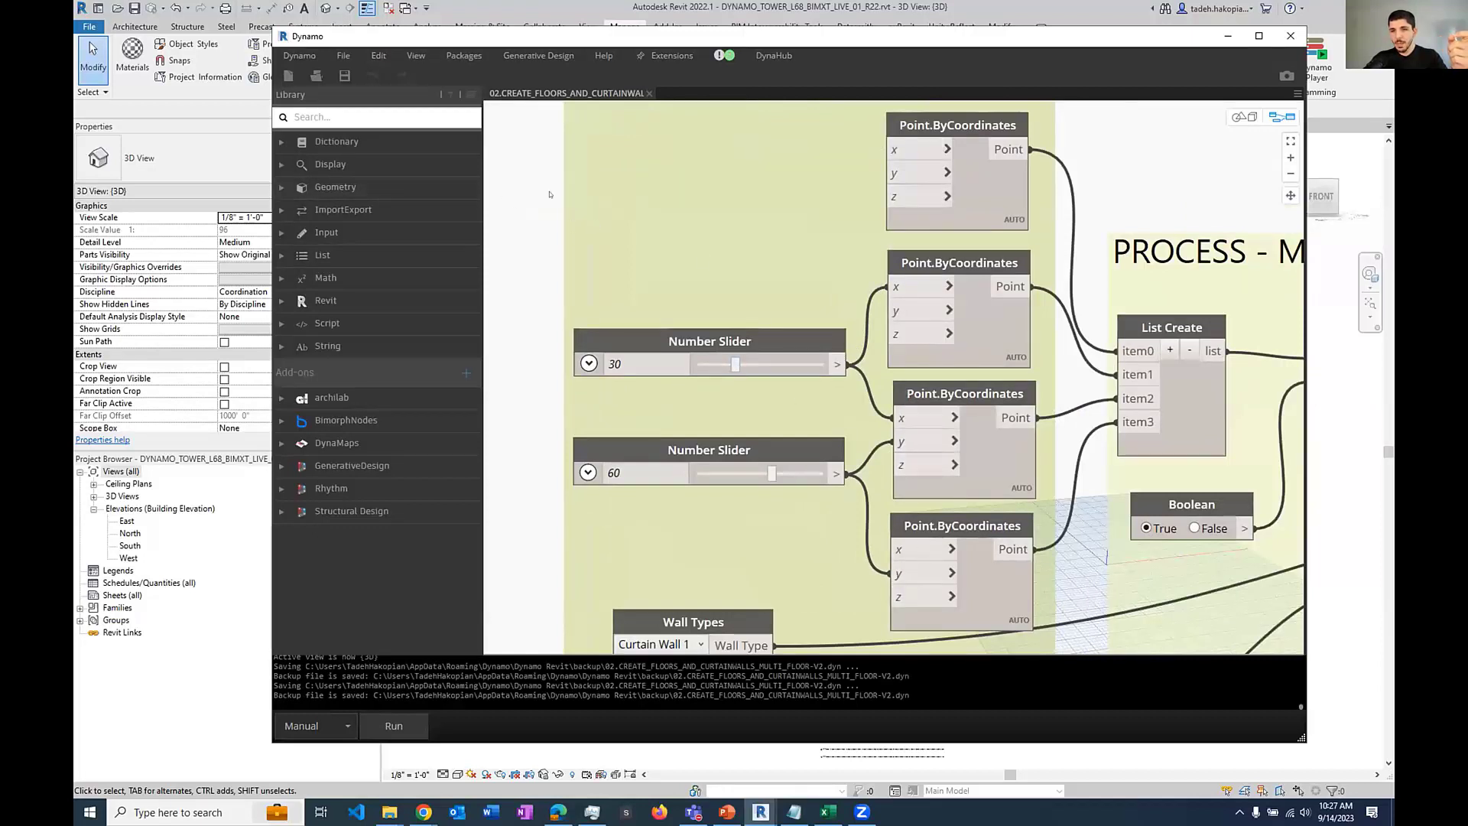
scroll(549, 194, "down", 3)
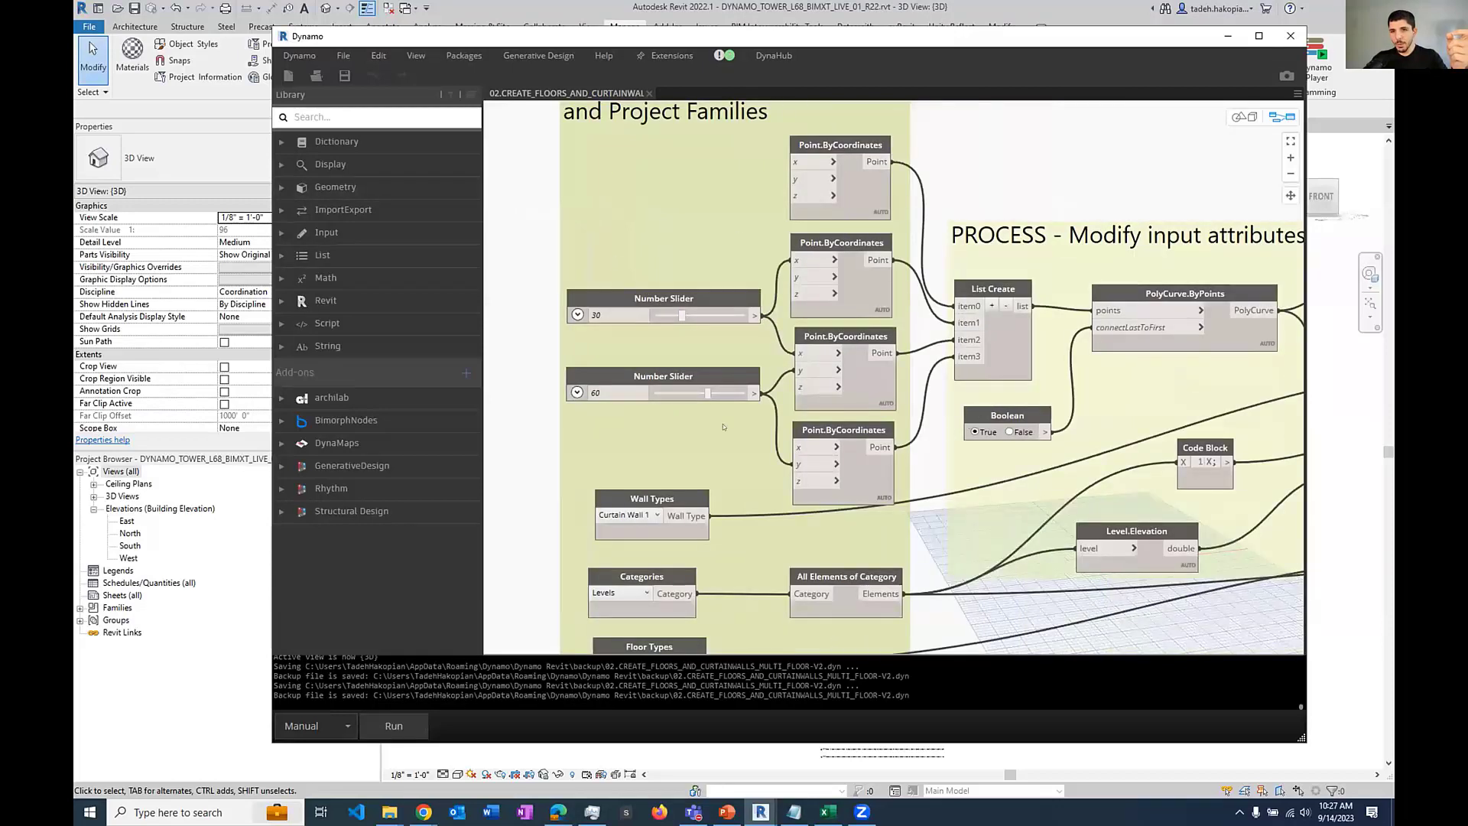
middle_click_drag(702, 347, 640, 152)
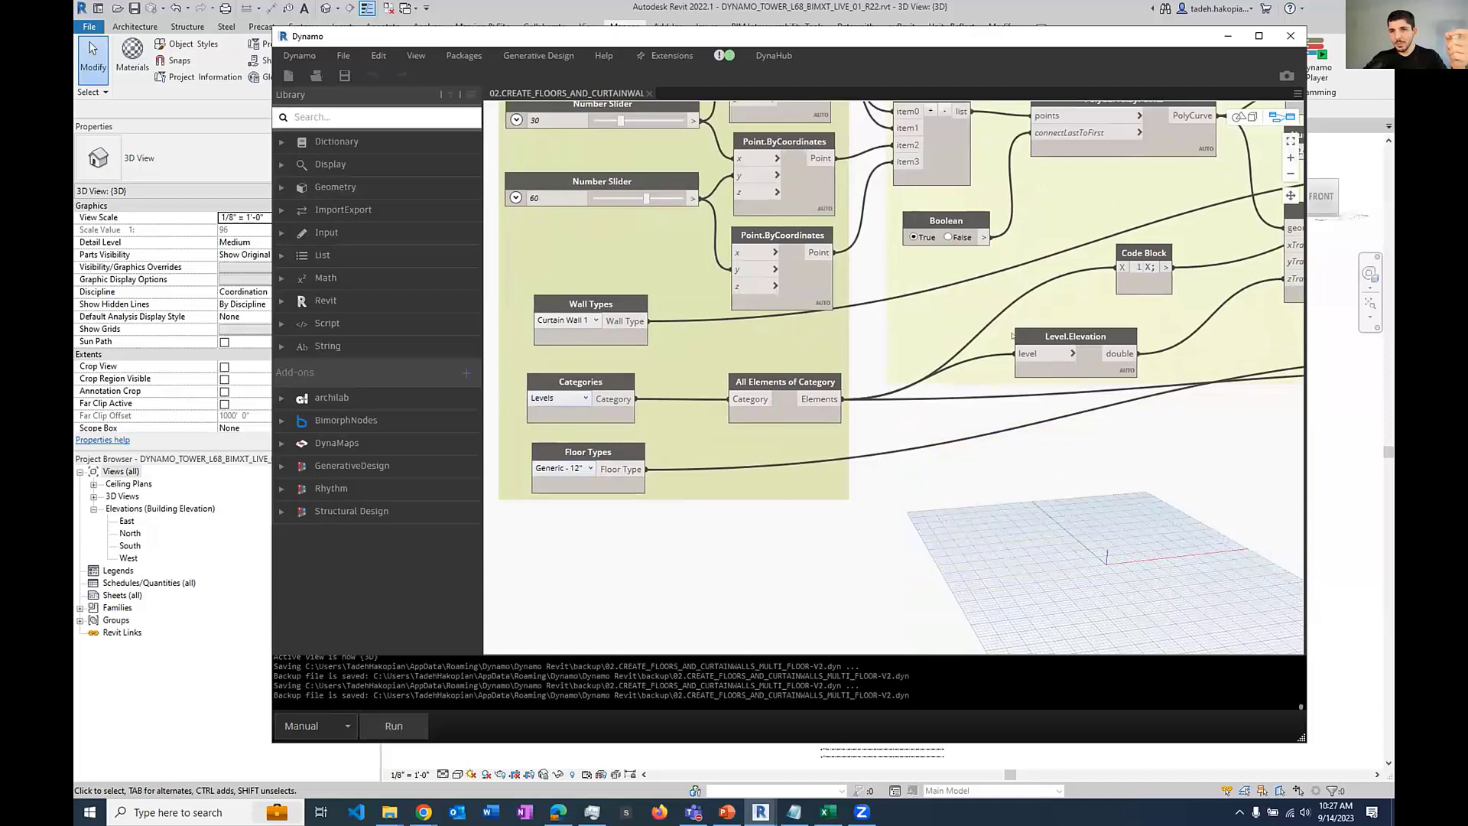
Step: Examine how the List Create and Boolean nodes feed PolyCurve.ByPoints in the PROCESS group
middle_click_drag(1004, 362, 660, 536)
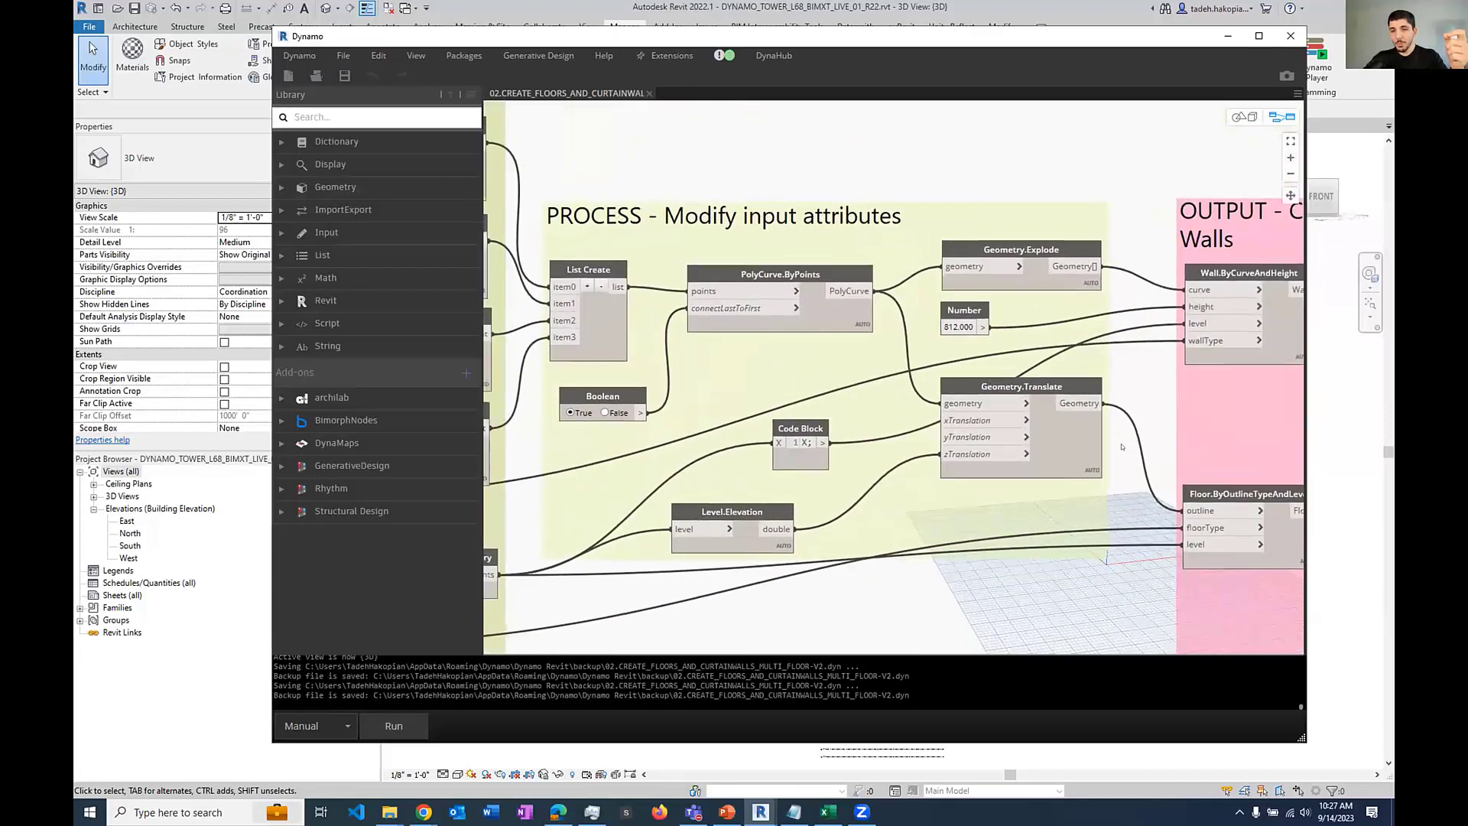
scroll(1031, 305, "down", 3)
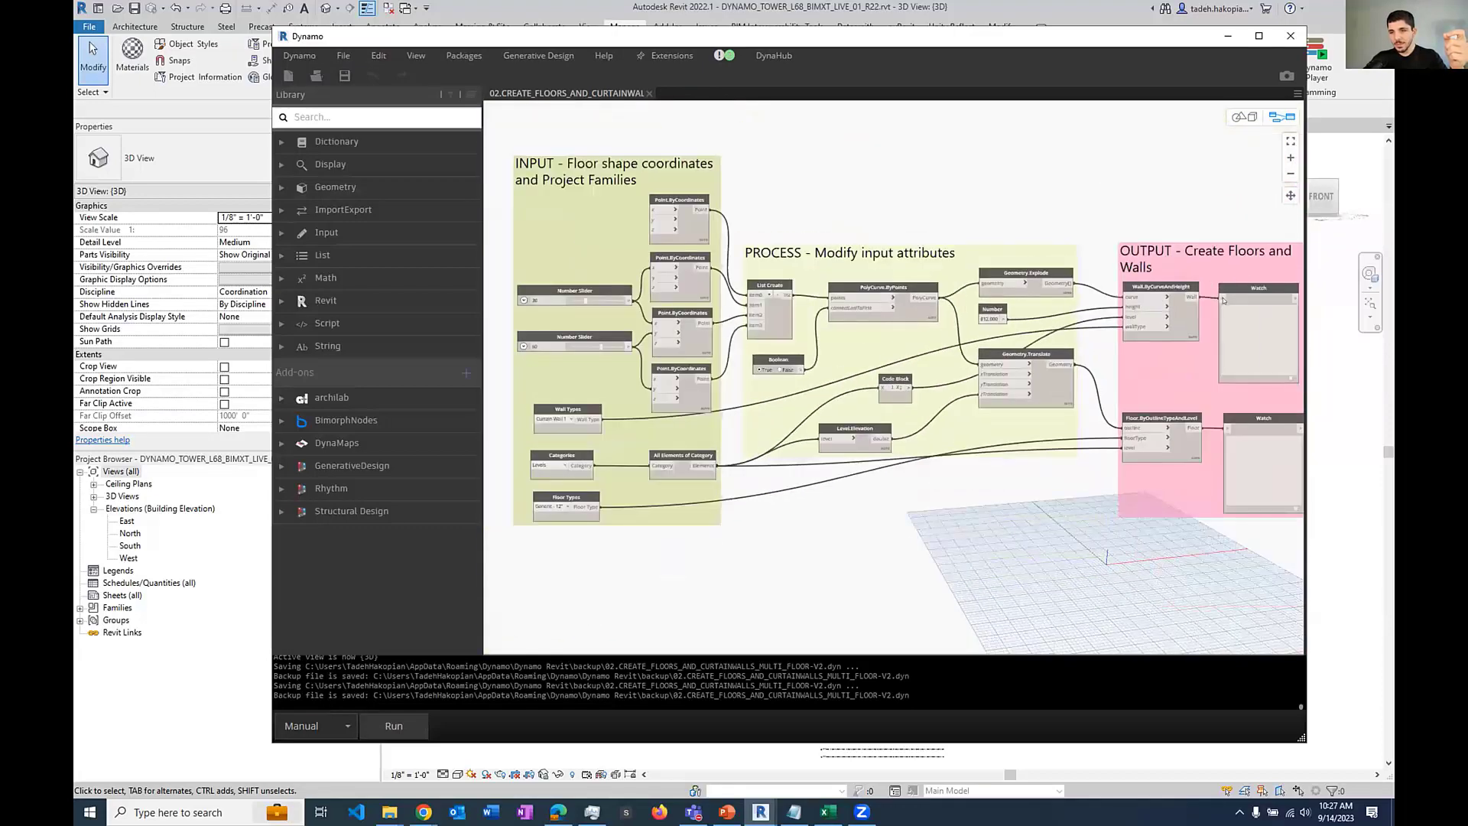
scroll(885, 254, "up", 3)
middle_click_drag(914, 420, 903, 355)
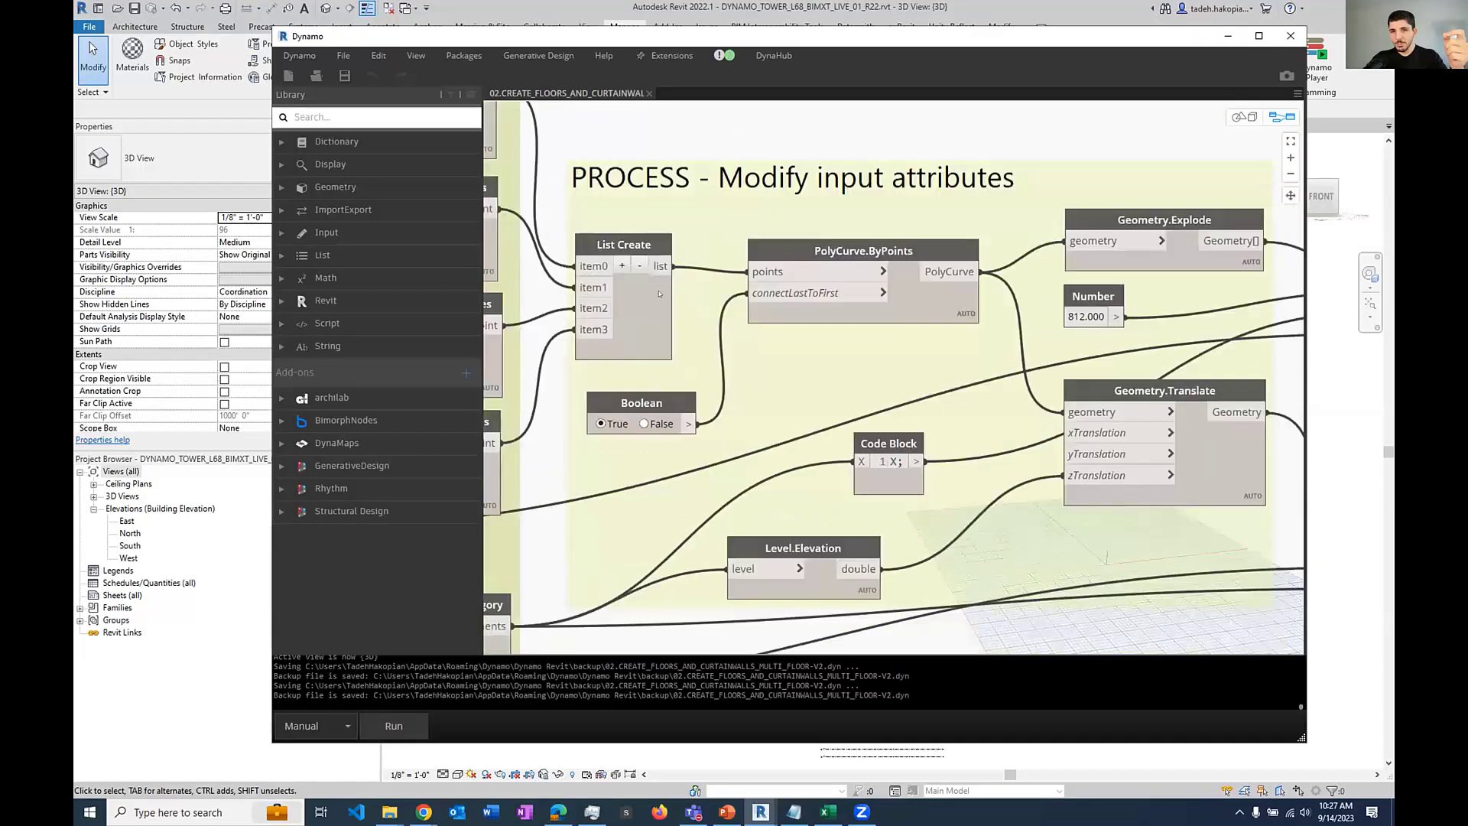
middle_click_drag(647, 293, 879, 339)
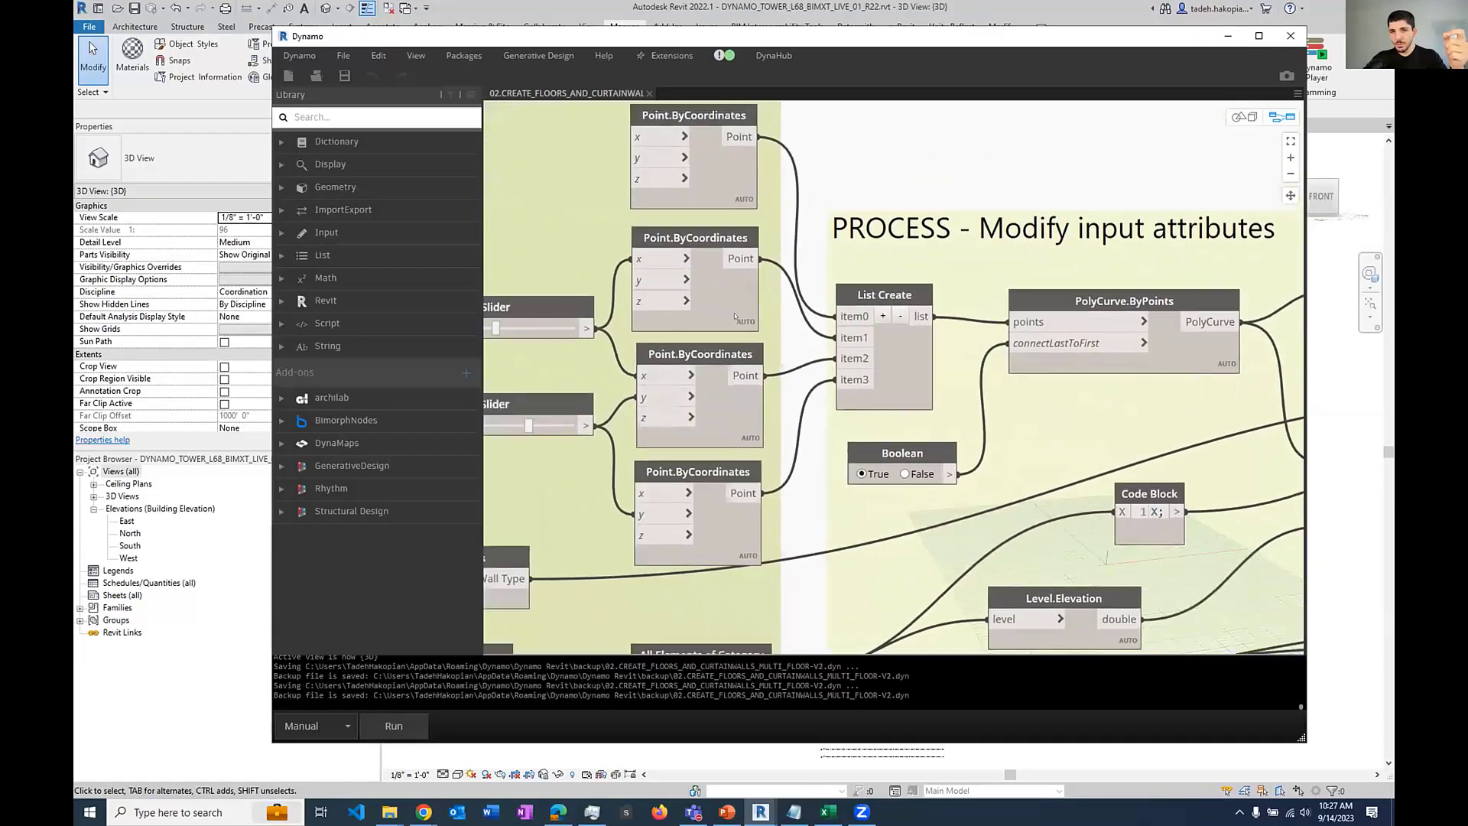
middle_click_drag(1090, 400, 846, 312)
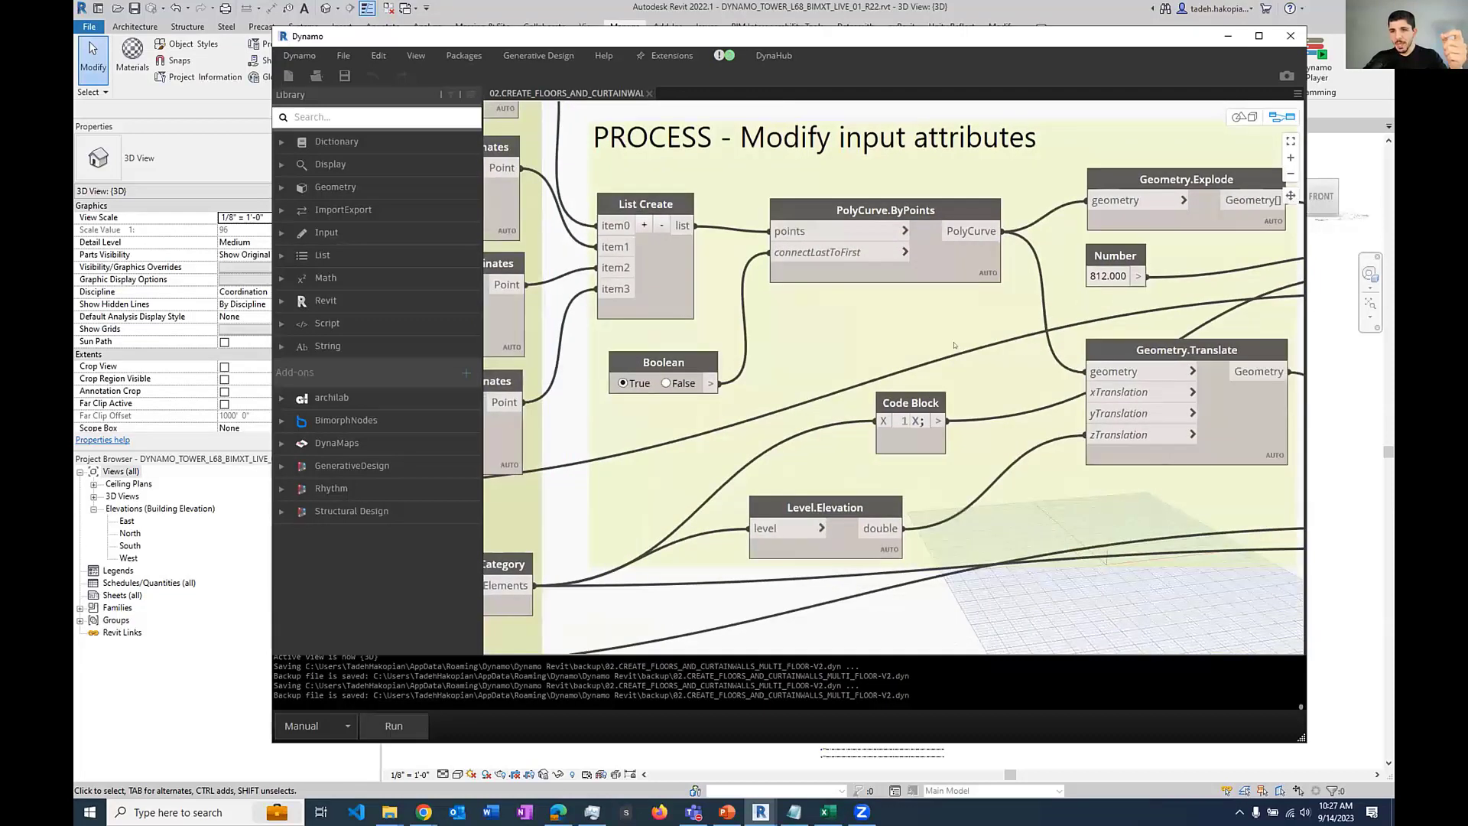
middle_click_drag(1031, 334, 916, 348)
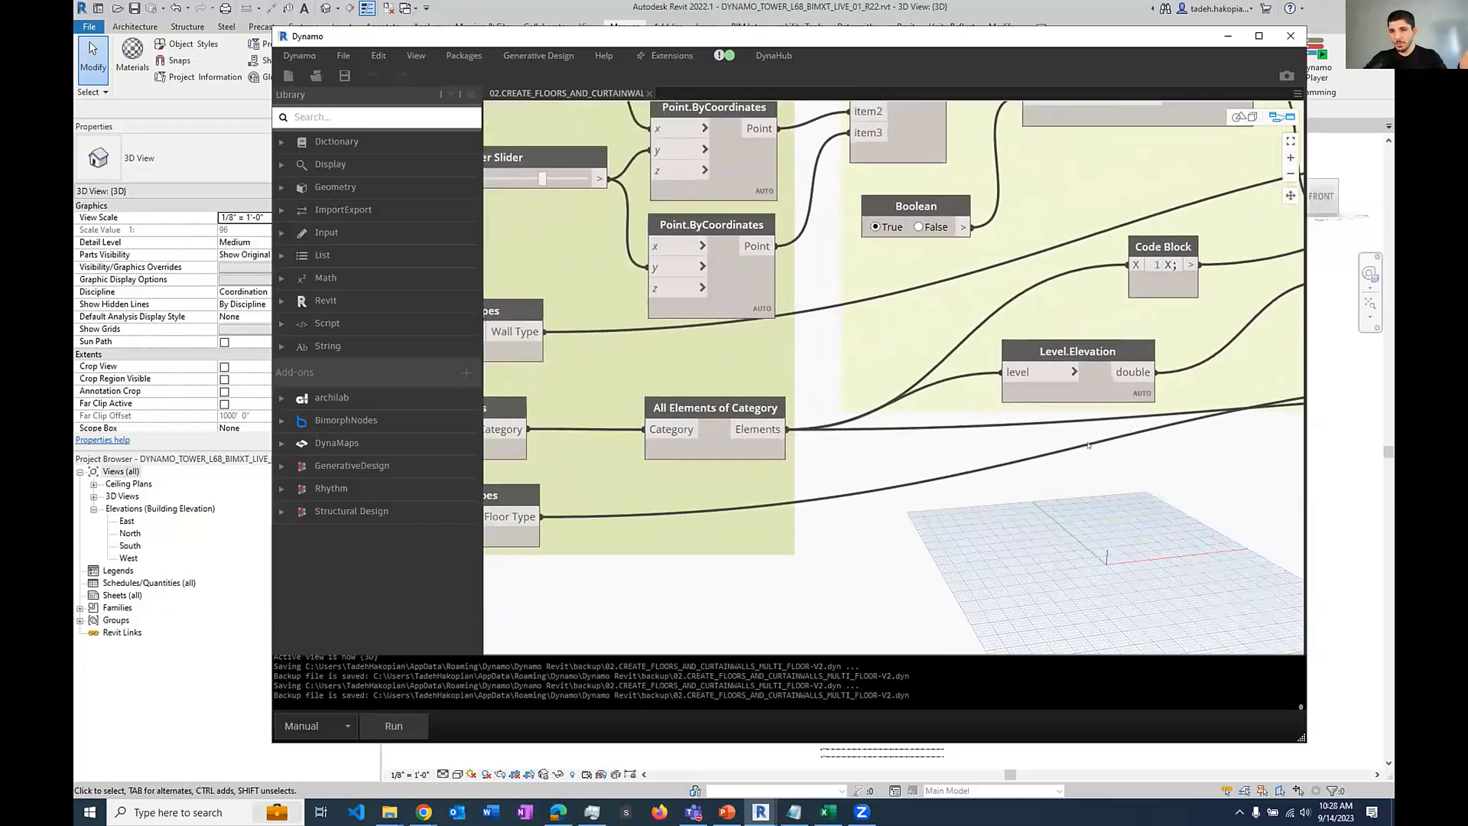
Step: Trace the Level.Elevation and Geometry.Translate connections through to the wall and floor output nodes
middle_click_drag(1284, 360, 901, 435)
middle_click_drag(693, 445, 512, 482)
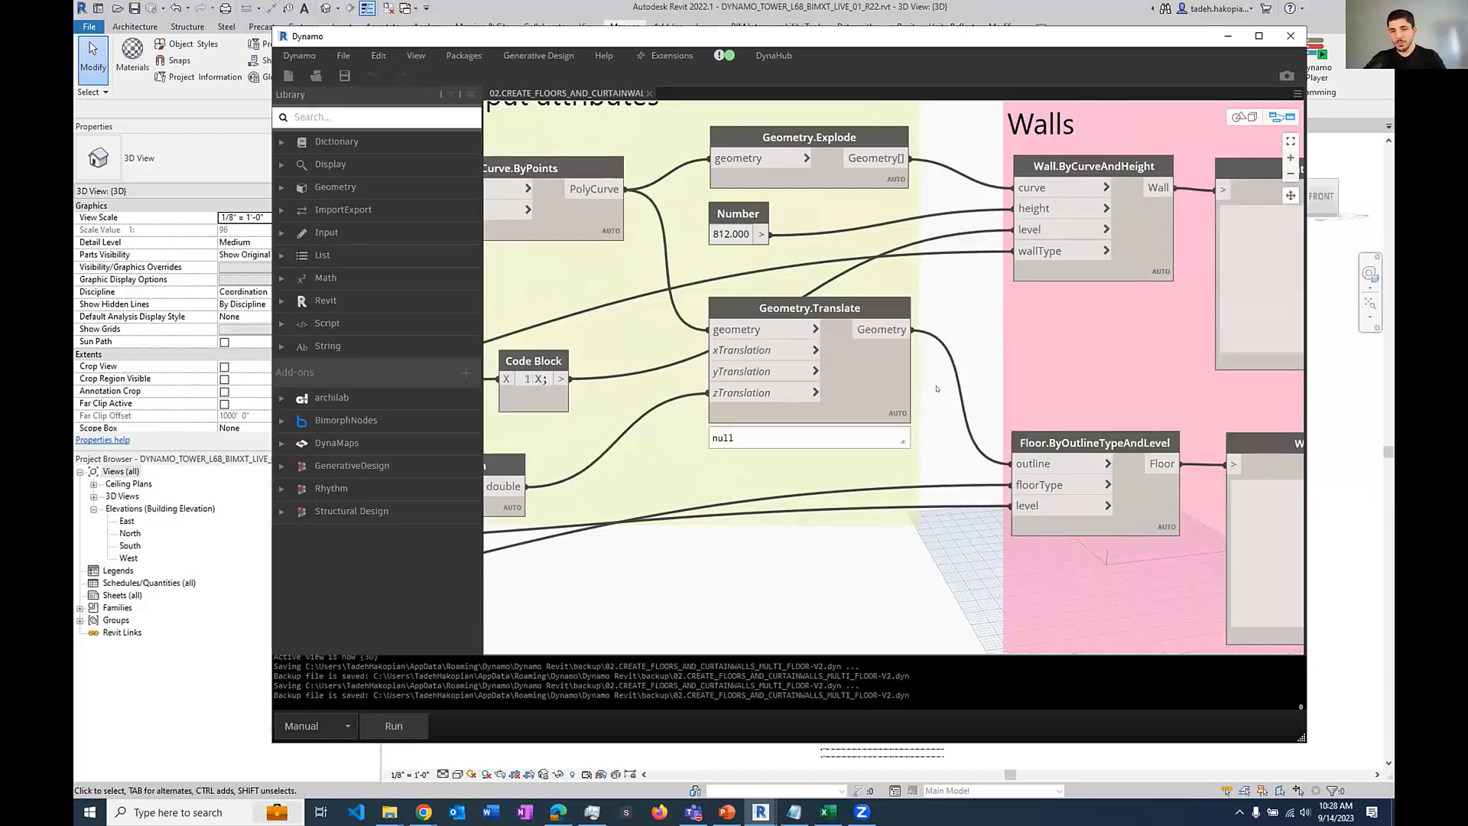
scroll(893, 405, "down", 4)
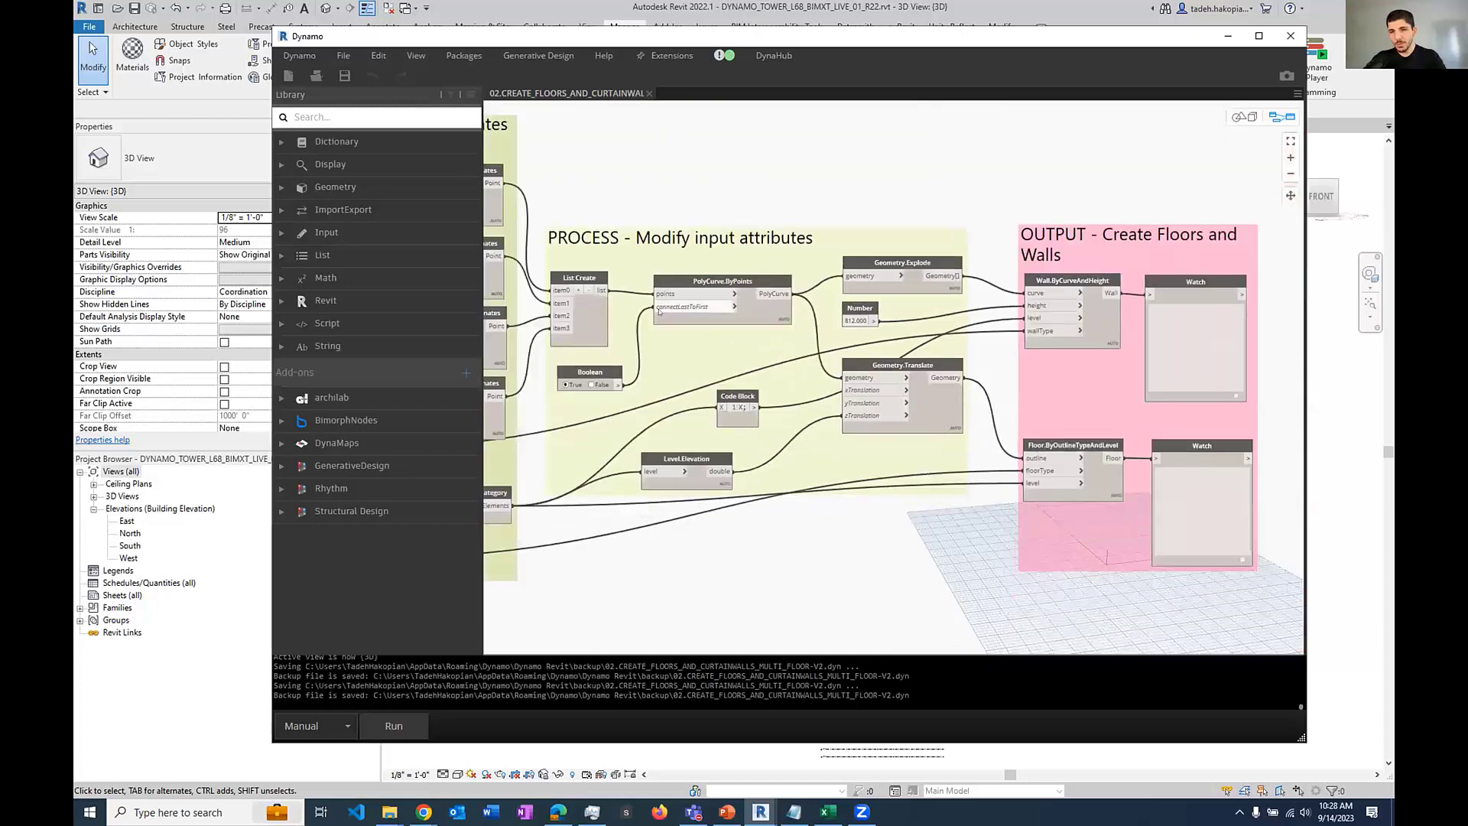
scroll(657, 307, "up", 2)
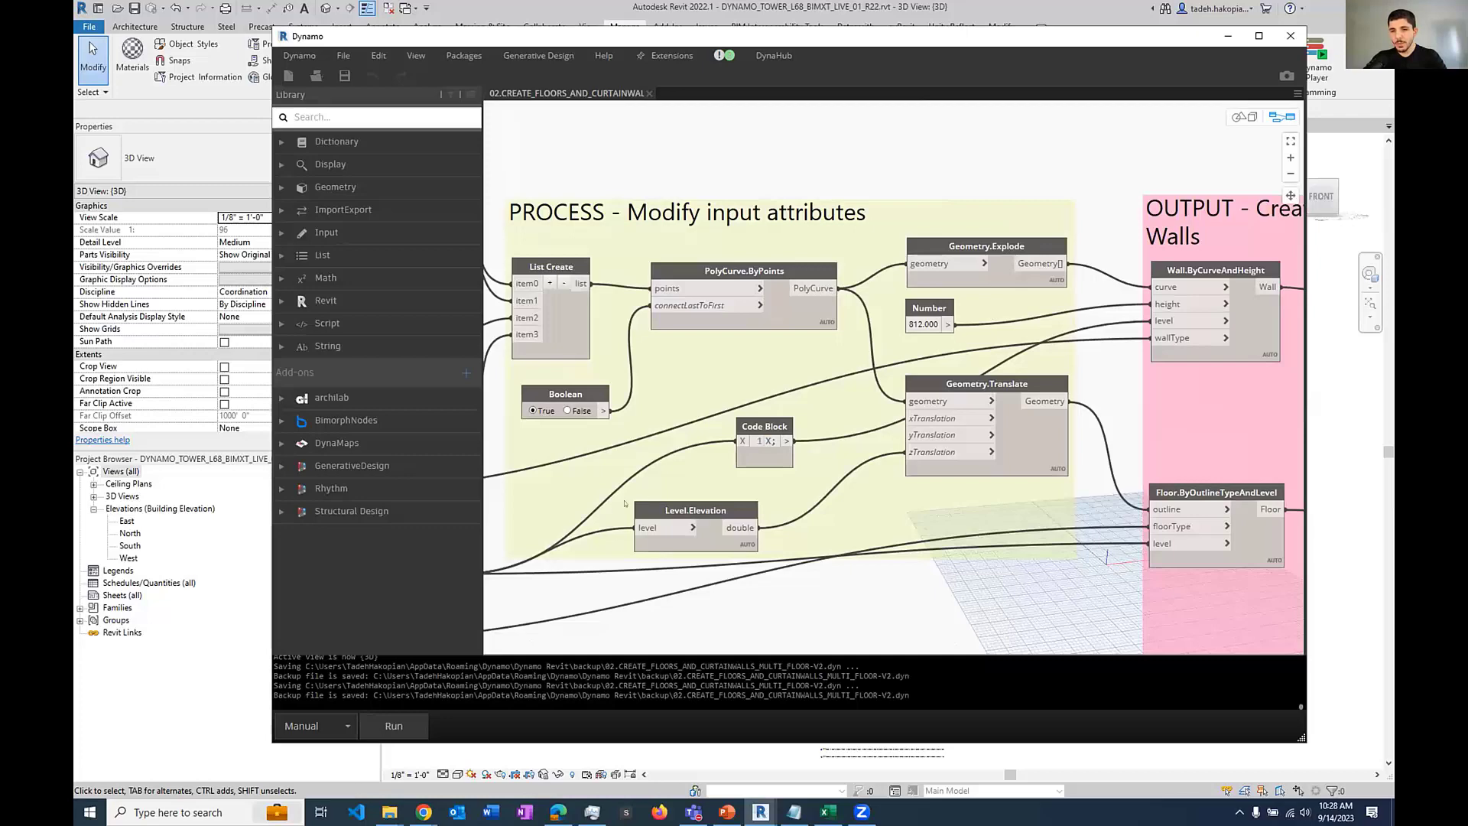
middle_click_drag(1240, 426, 1275, 426)
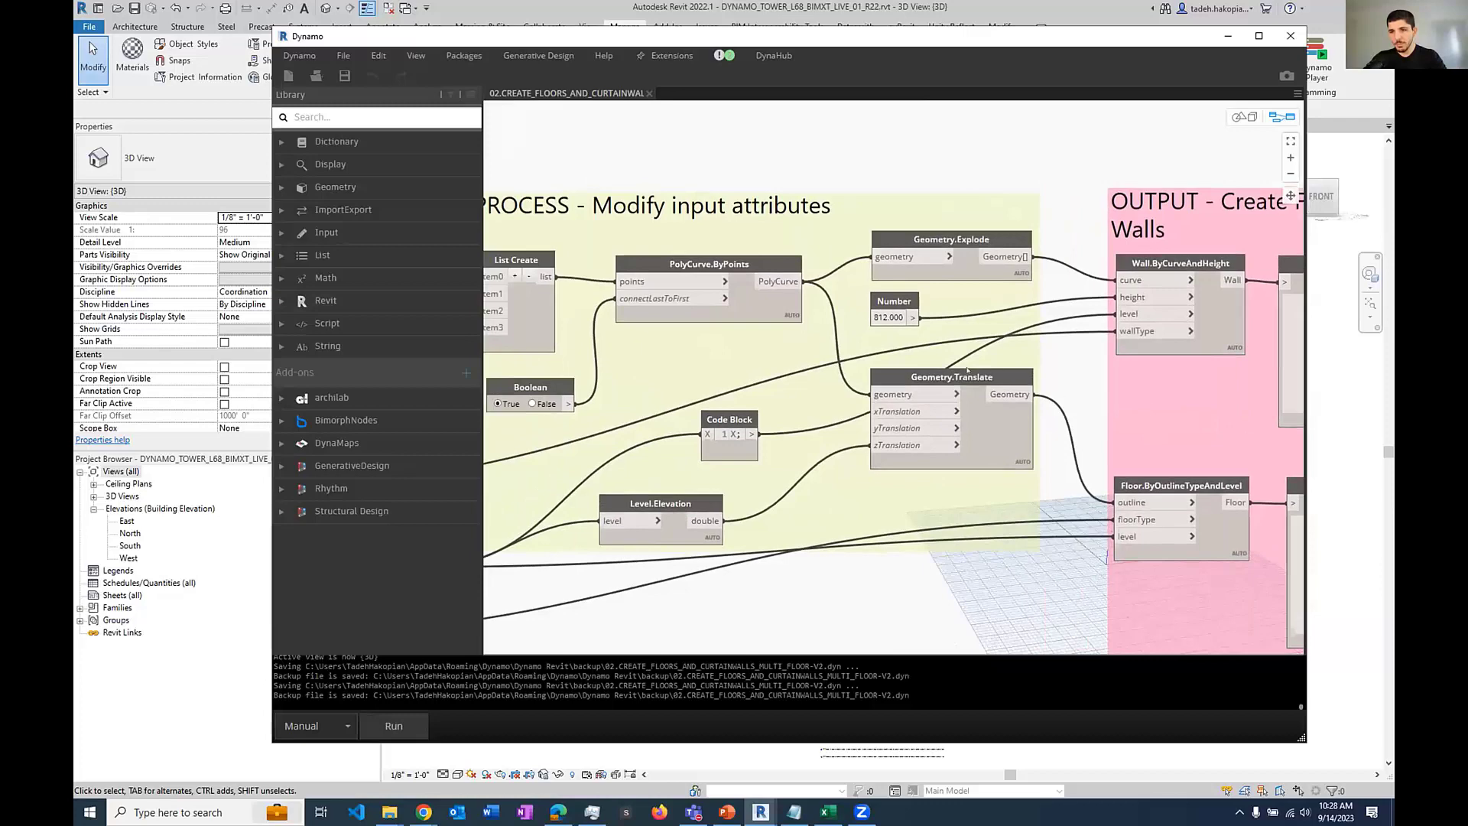
middle_click_drag(1292, 358, 924, 302)
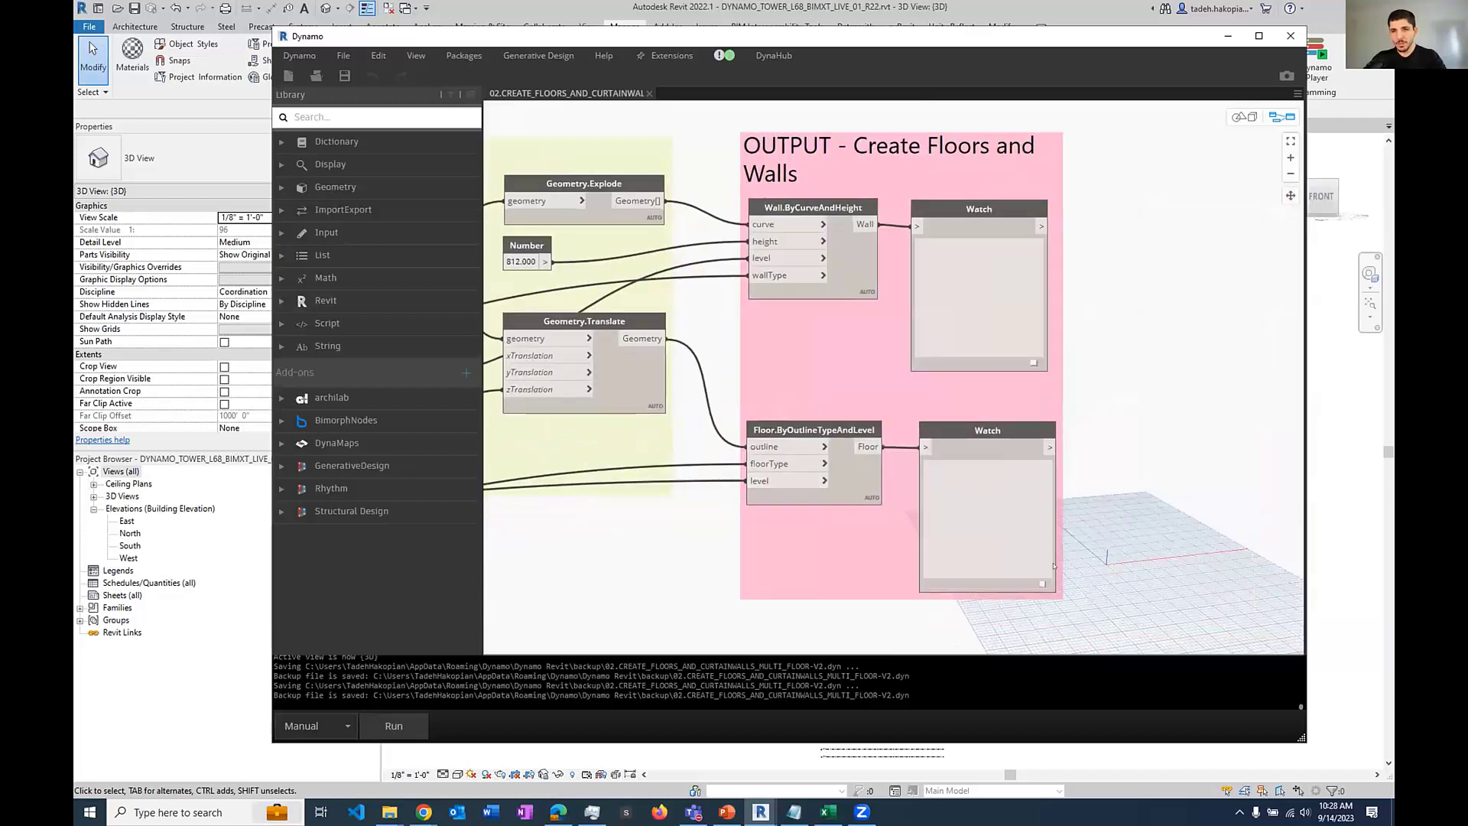
scroll(817, 490, "down", 3)
scroll(997, 544, "up", 2)
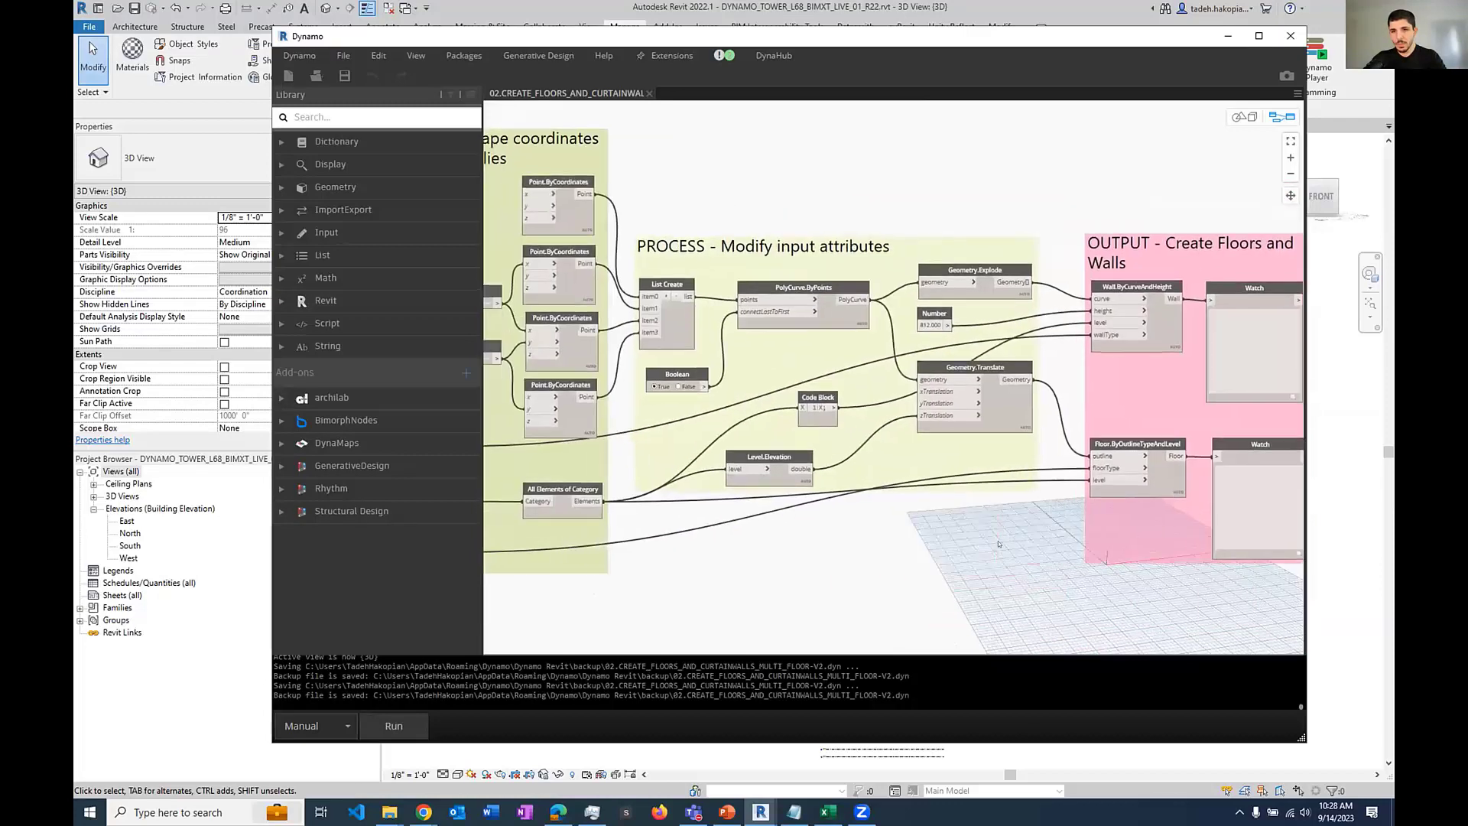
Step: Run the graph to create the floors and curtain walls, inspect the outlines in the background 3D preview, and return to graph navigation
left_click(405, 728)
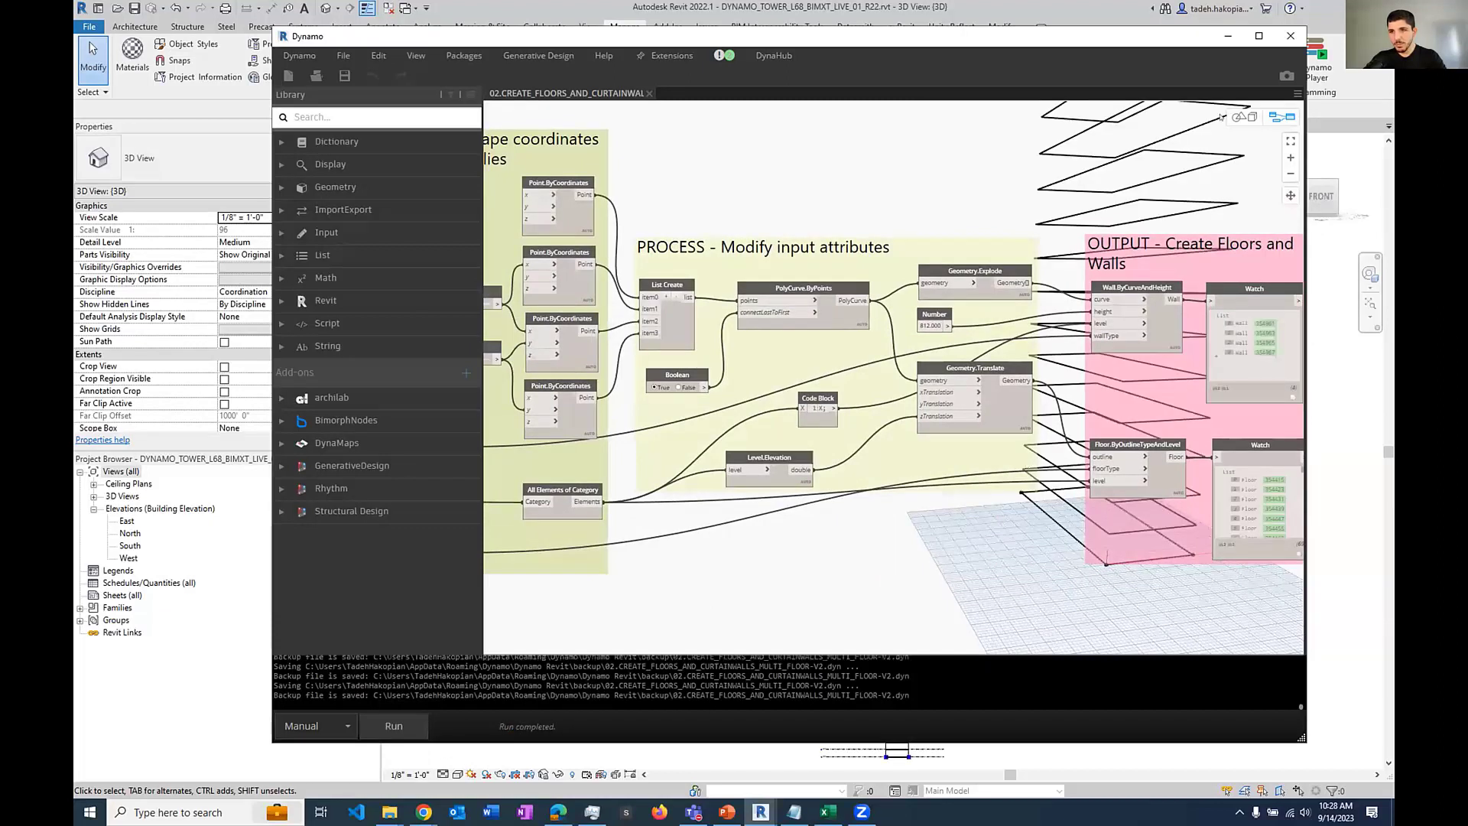
left_click(1244, 117)
scroll(879, 458, "down", 5)
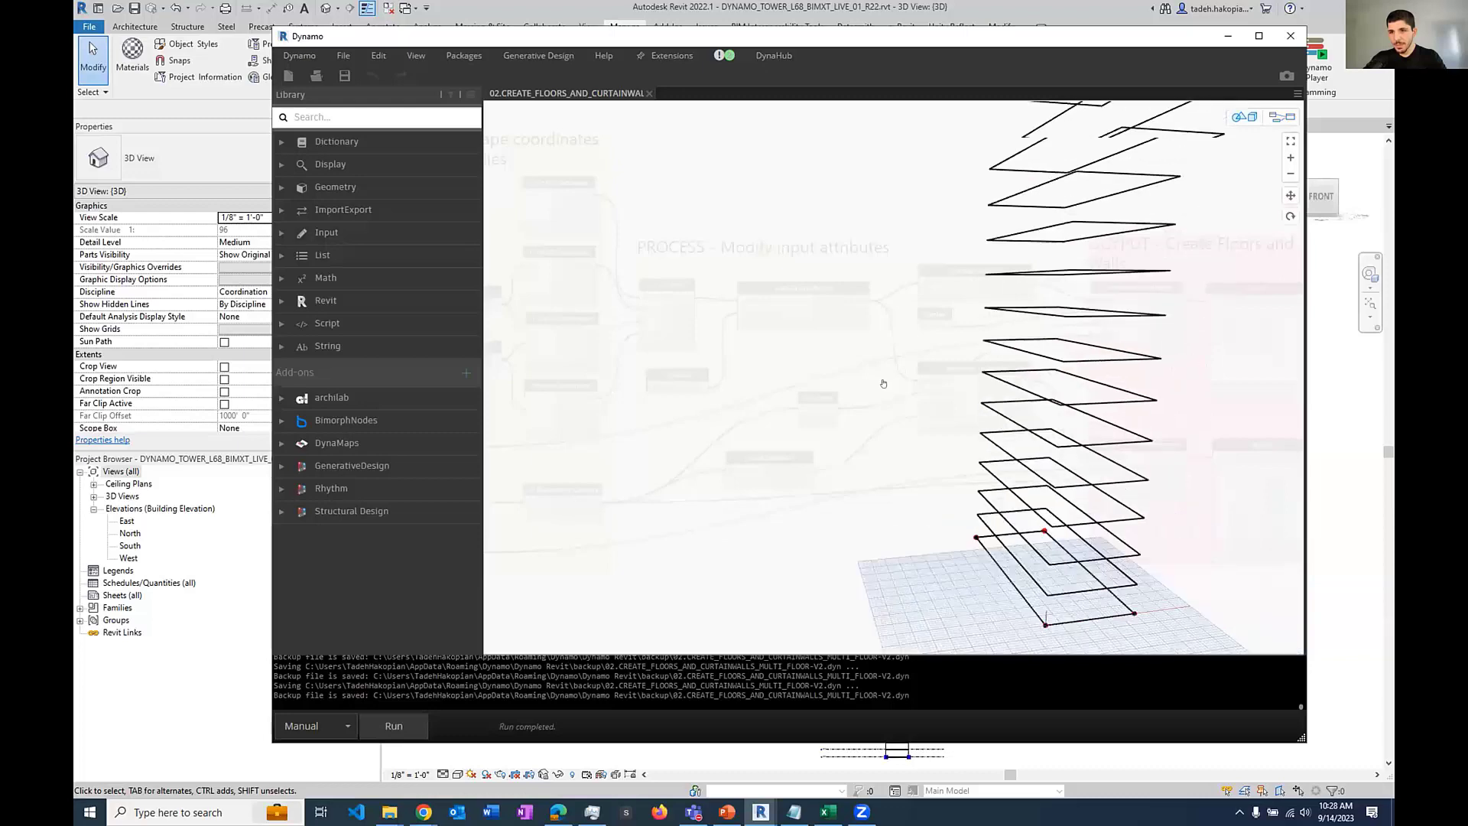
scroll(878, 491, "down", 3)
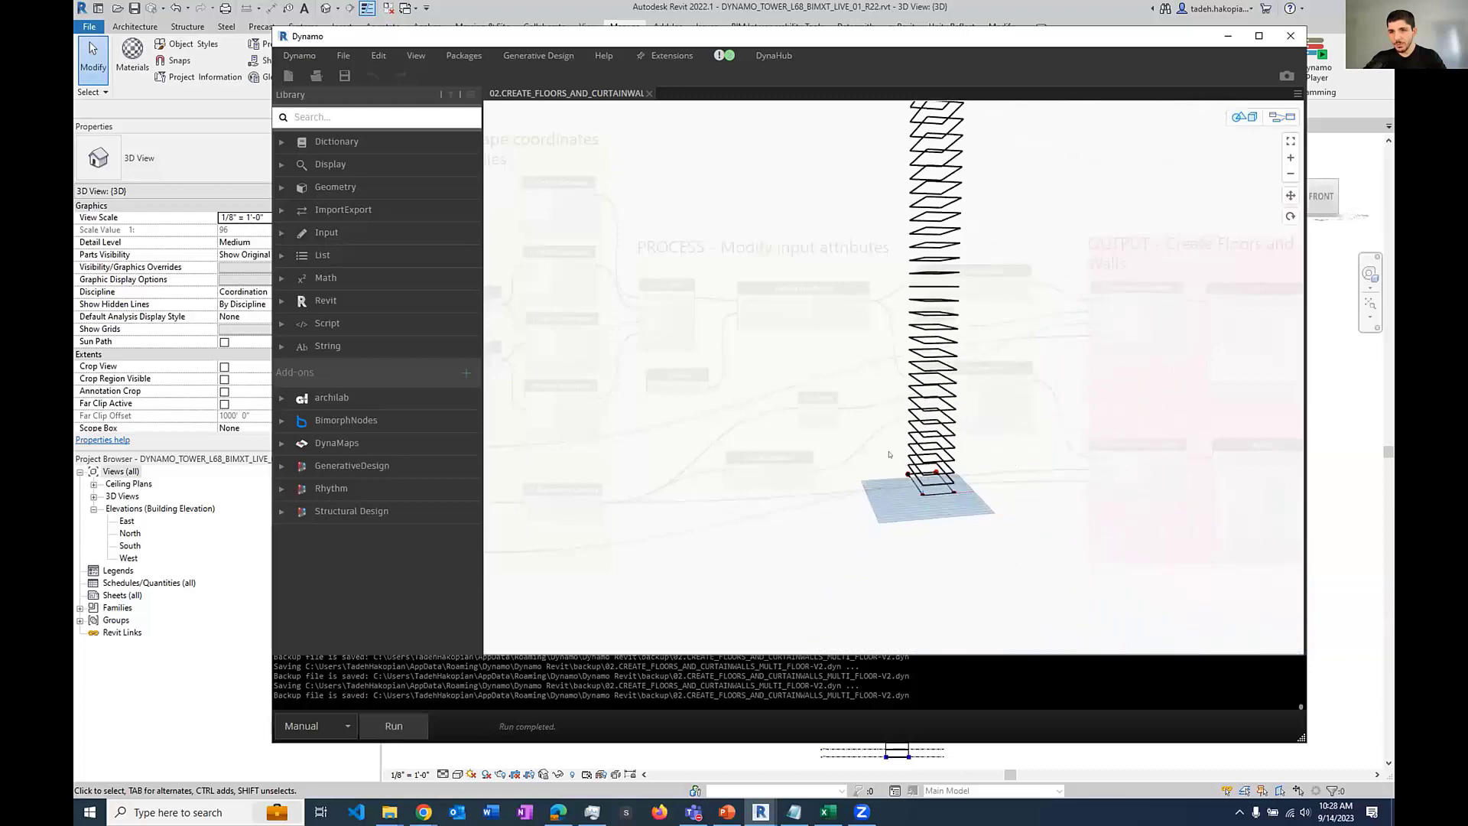
scroll(857, 317, "up", 5)
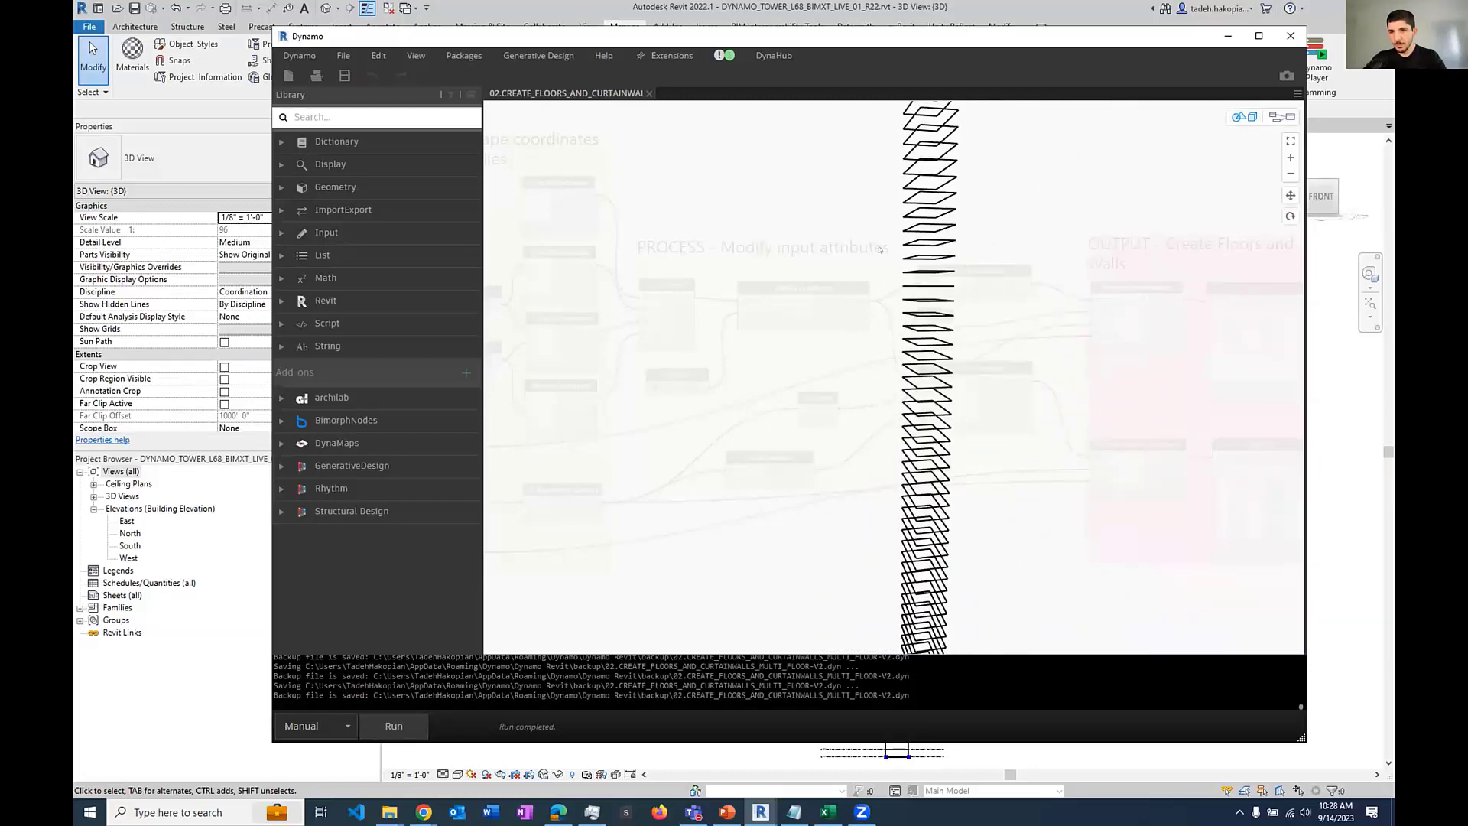
middle_click_drag(881, 381, 895, 170)
middle_click_drag(850, 495, 871, 324)
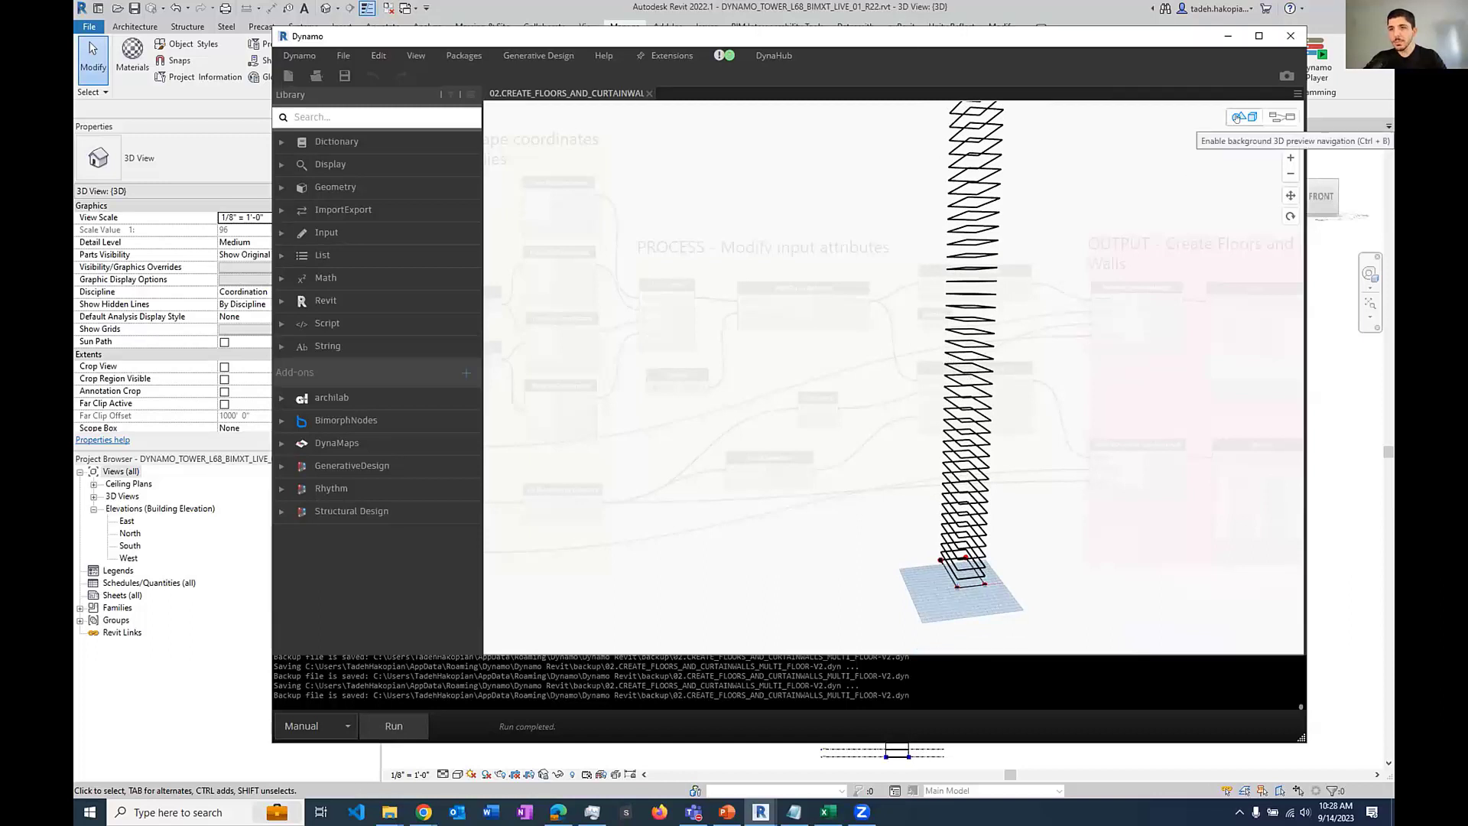
left_click(1236, 117)
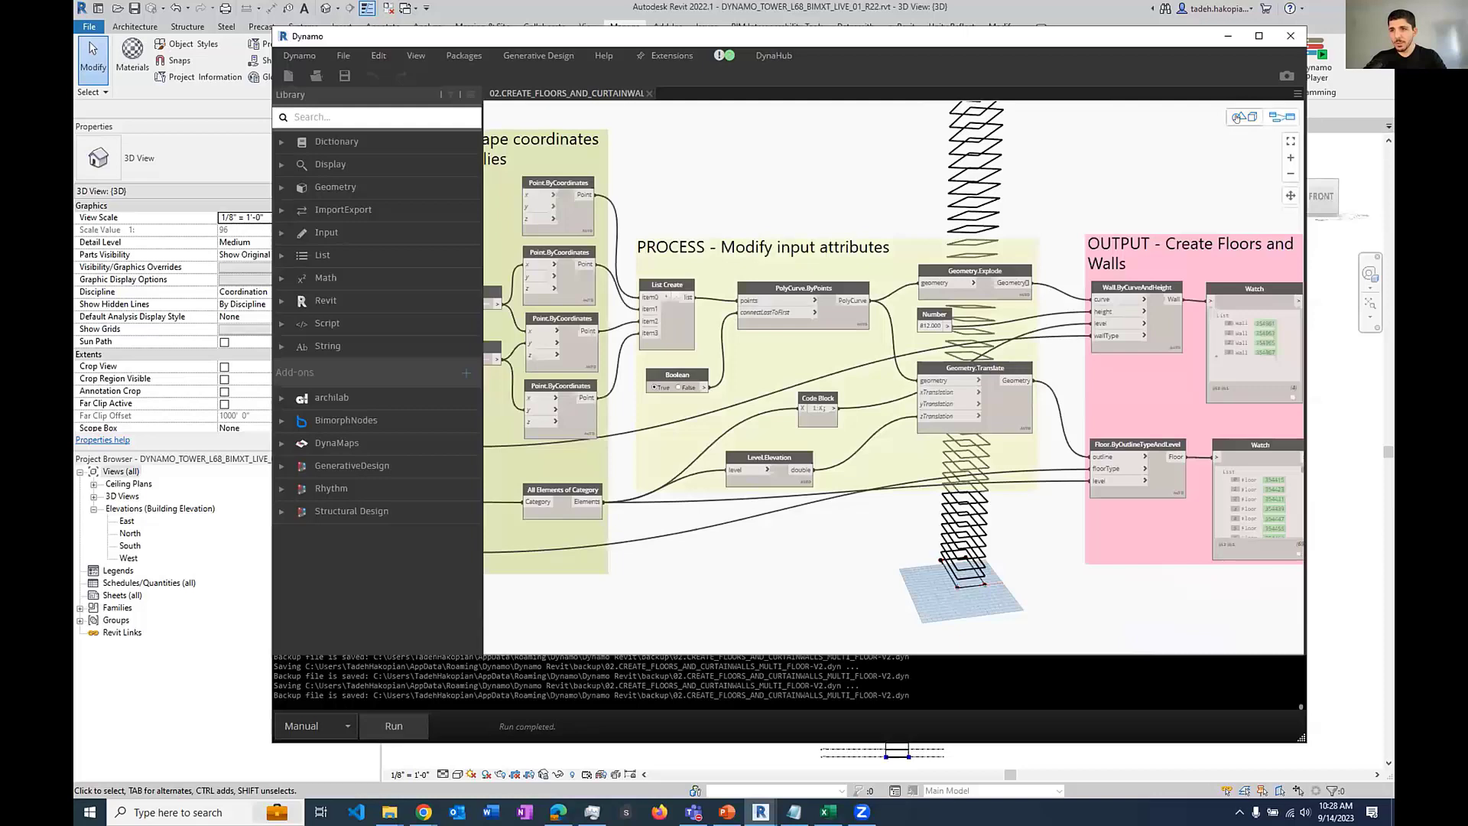
Step: Switch to Revit and examine the generated tower and its topmost levels from an angled 3D view
left_click(1228, 36)
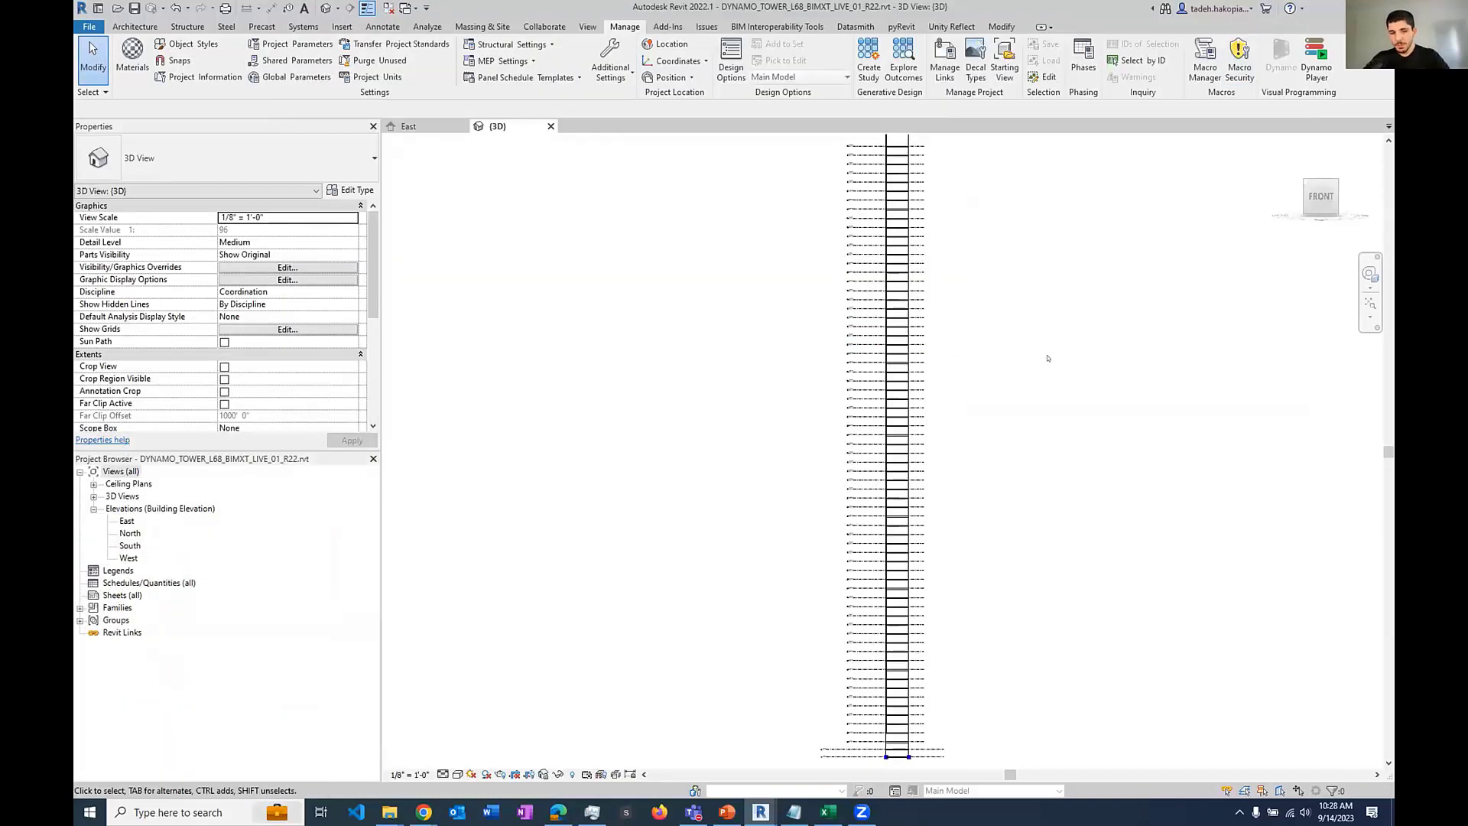
middle_click_drag(1047, 358, 757, 369, "shift")
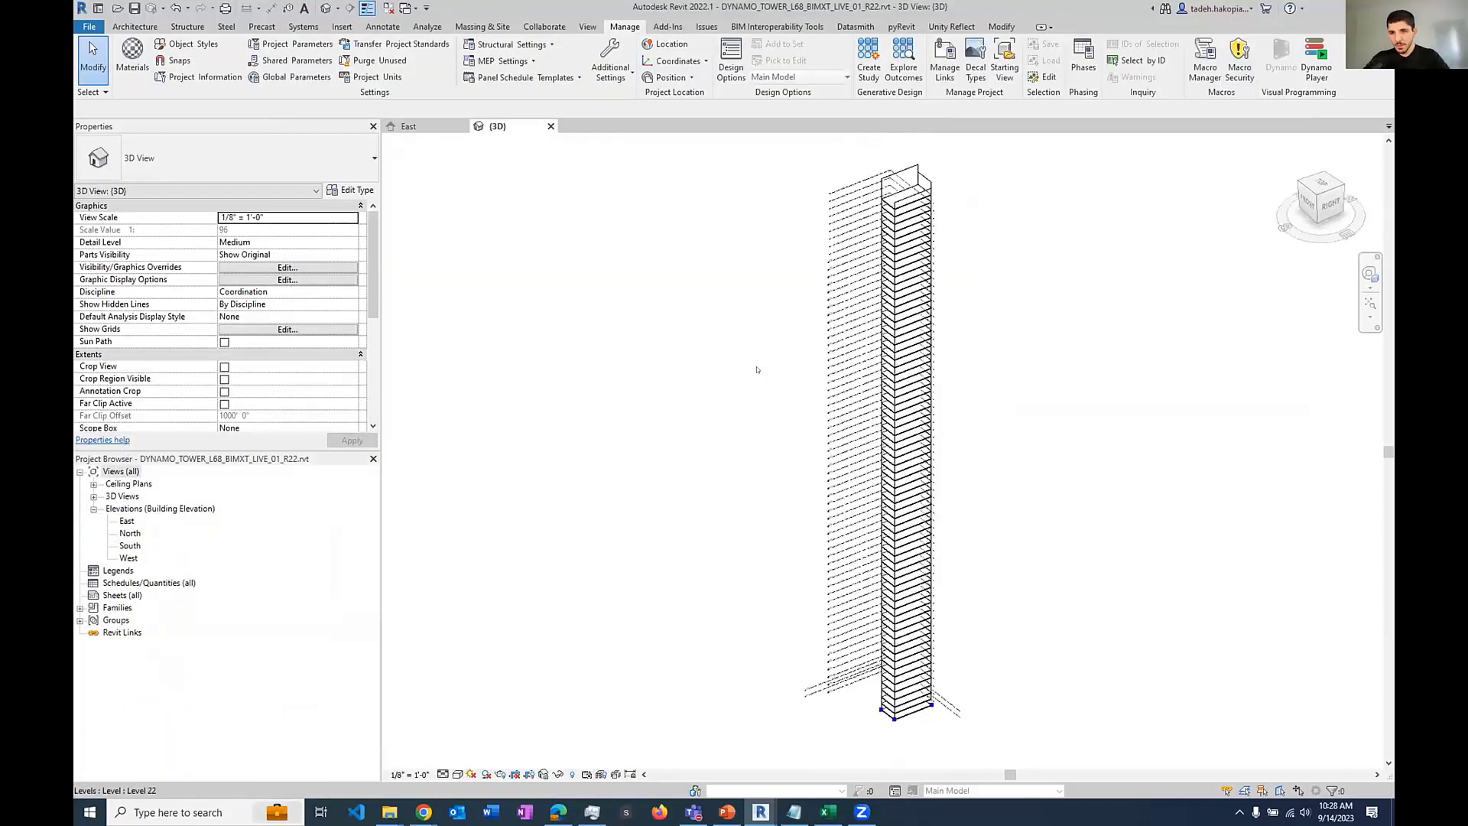
scroll(825, 191, "up", 4)
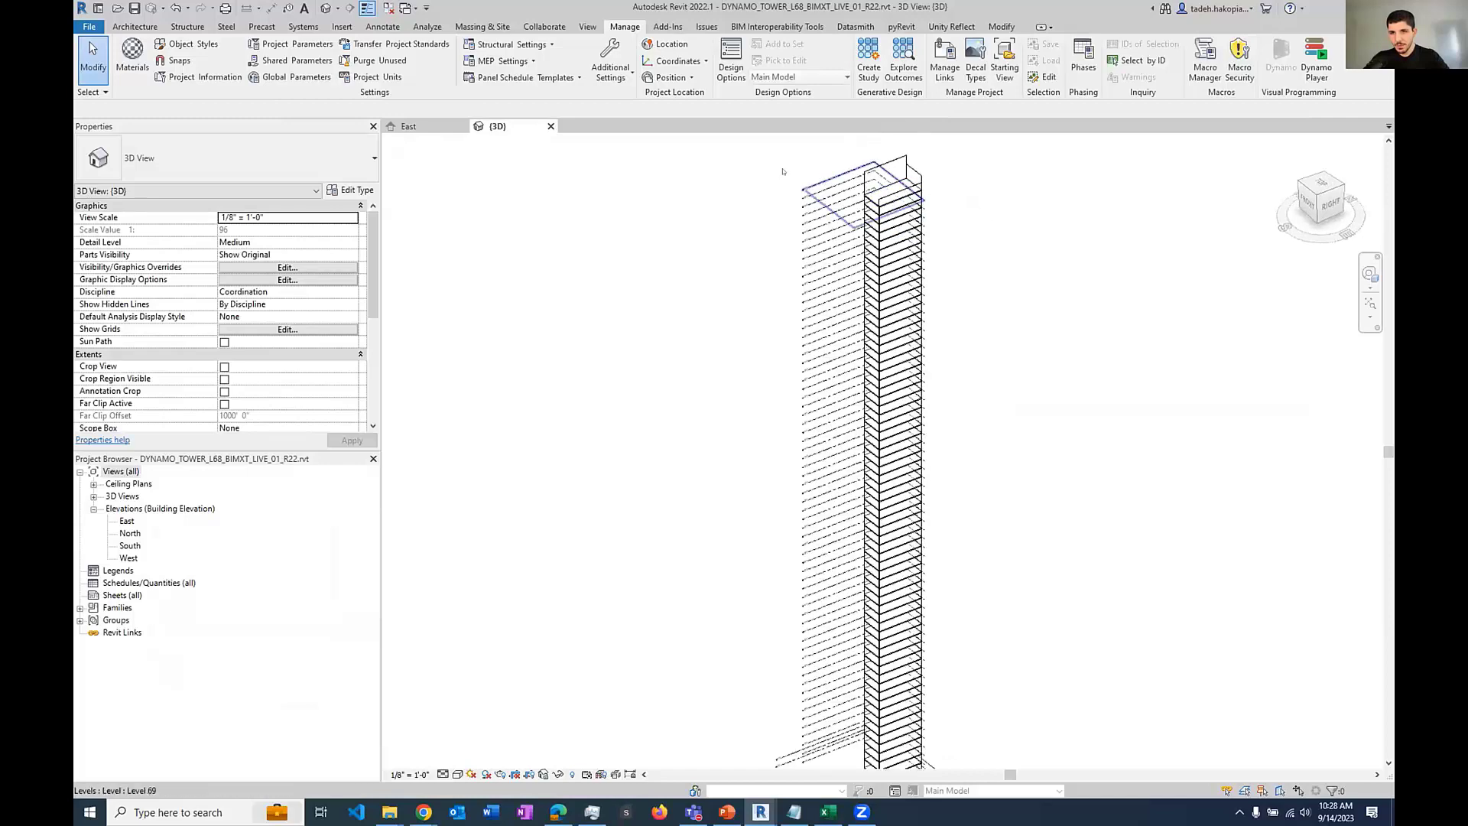
scroll(825, 191, "up", 5)
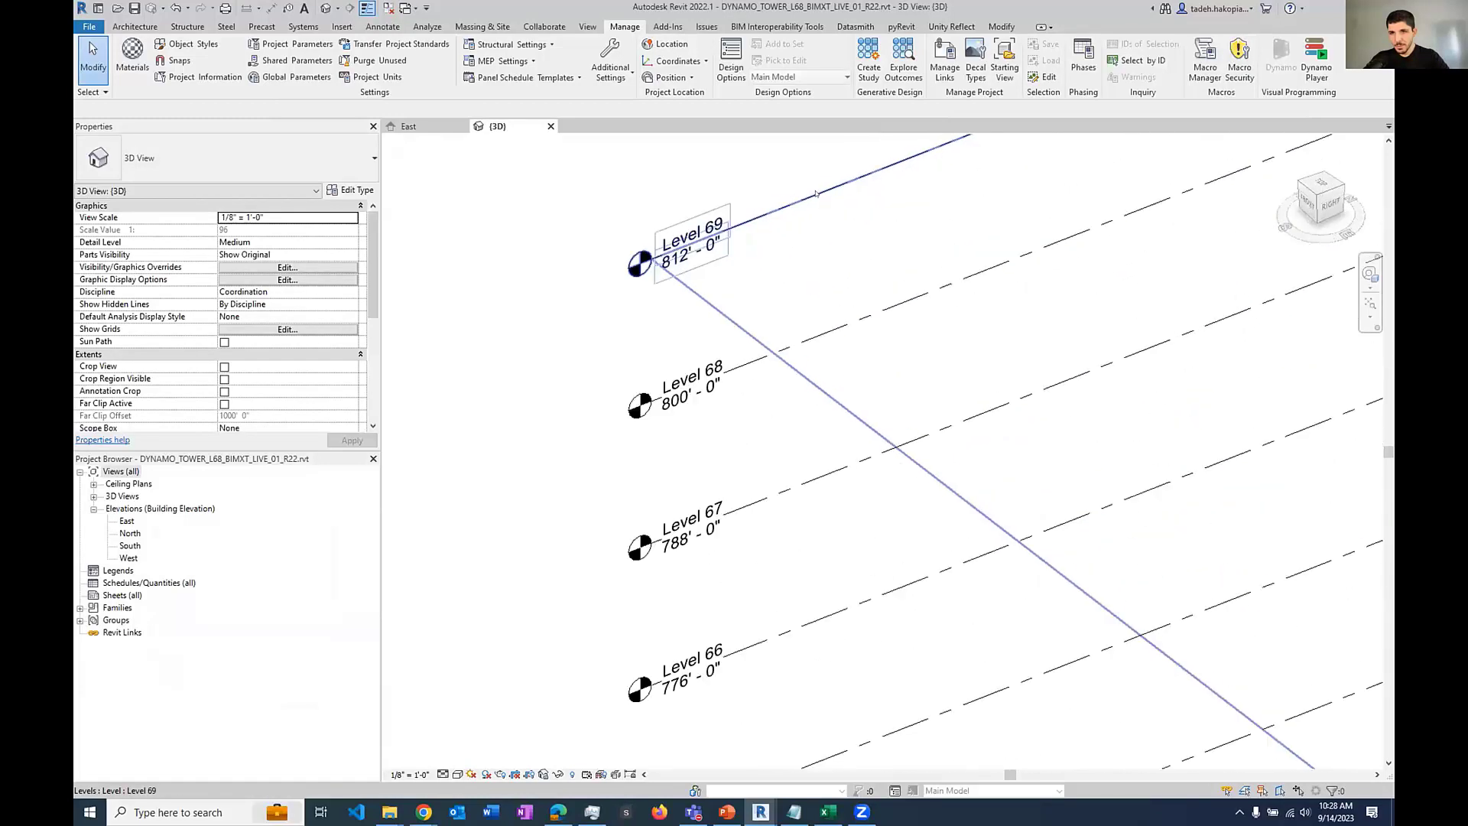
scroll(672, 228, "down", 5)
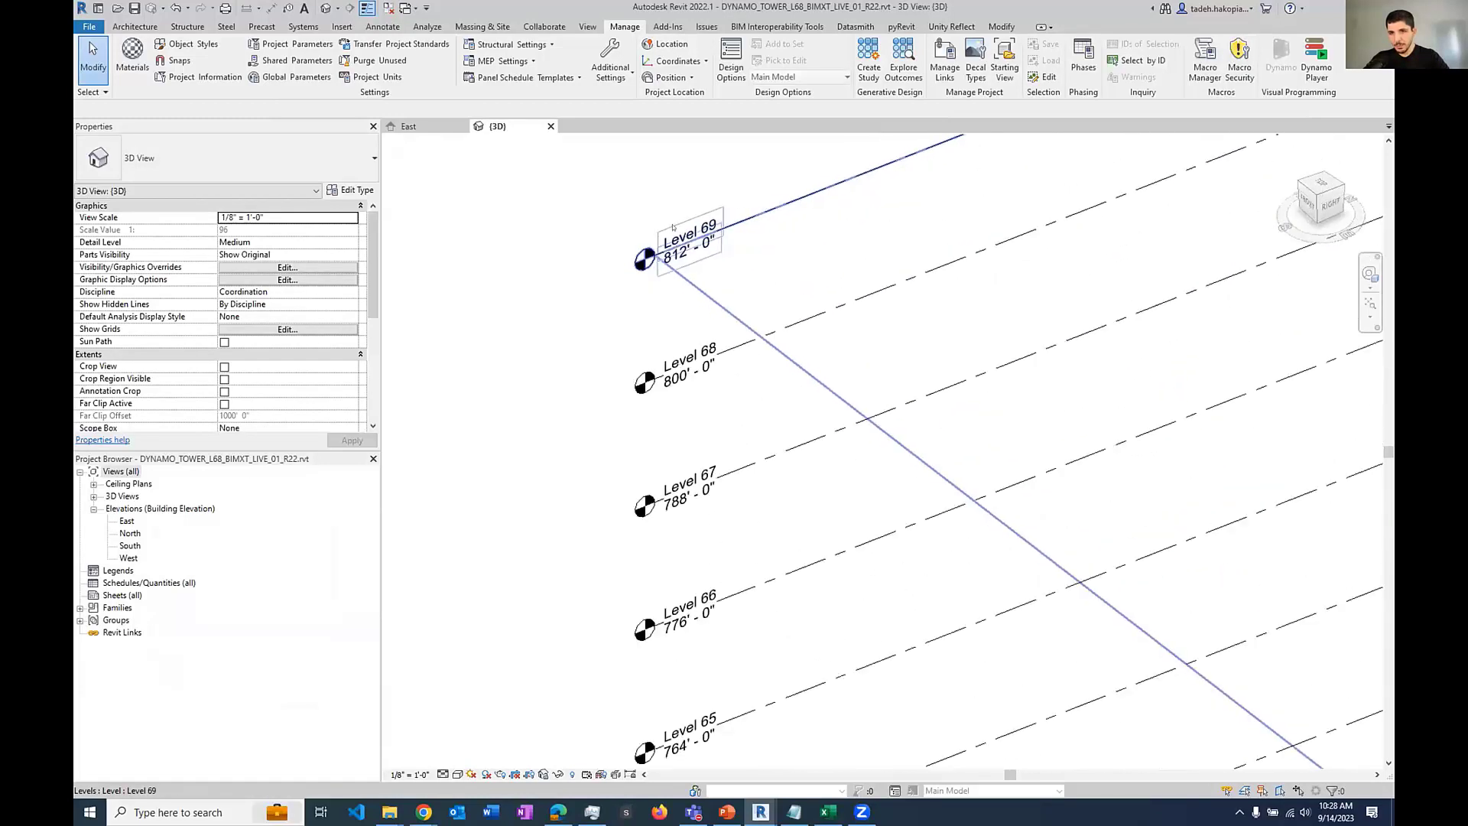
Step: Set the 3D view's visual style to Shaded with the whole tower in view
scroll(672, 228, "down", 6)
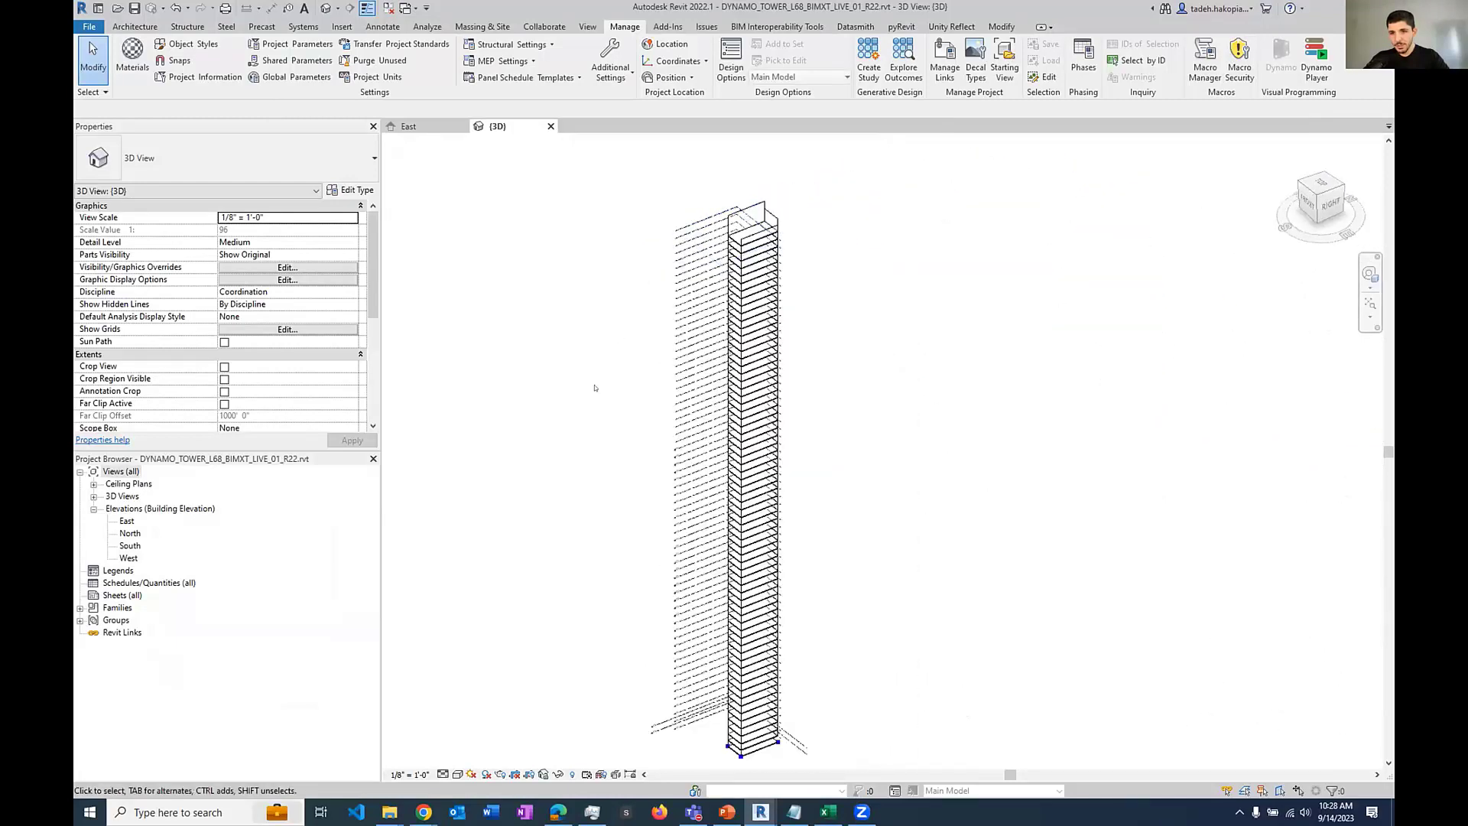
left_click(456, 774)
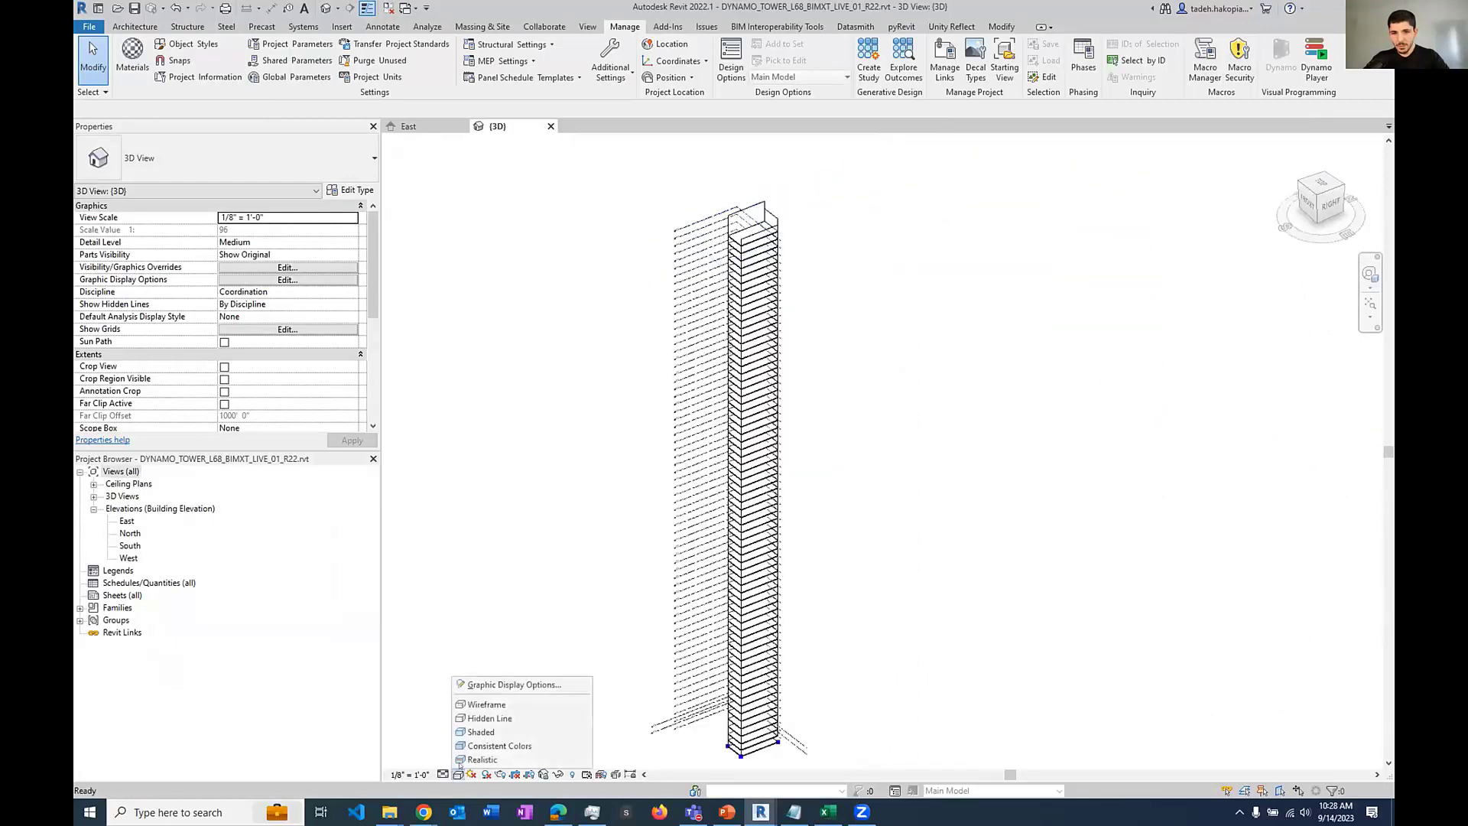
left_click(489, 732)
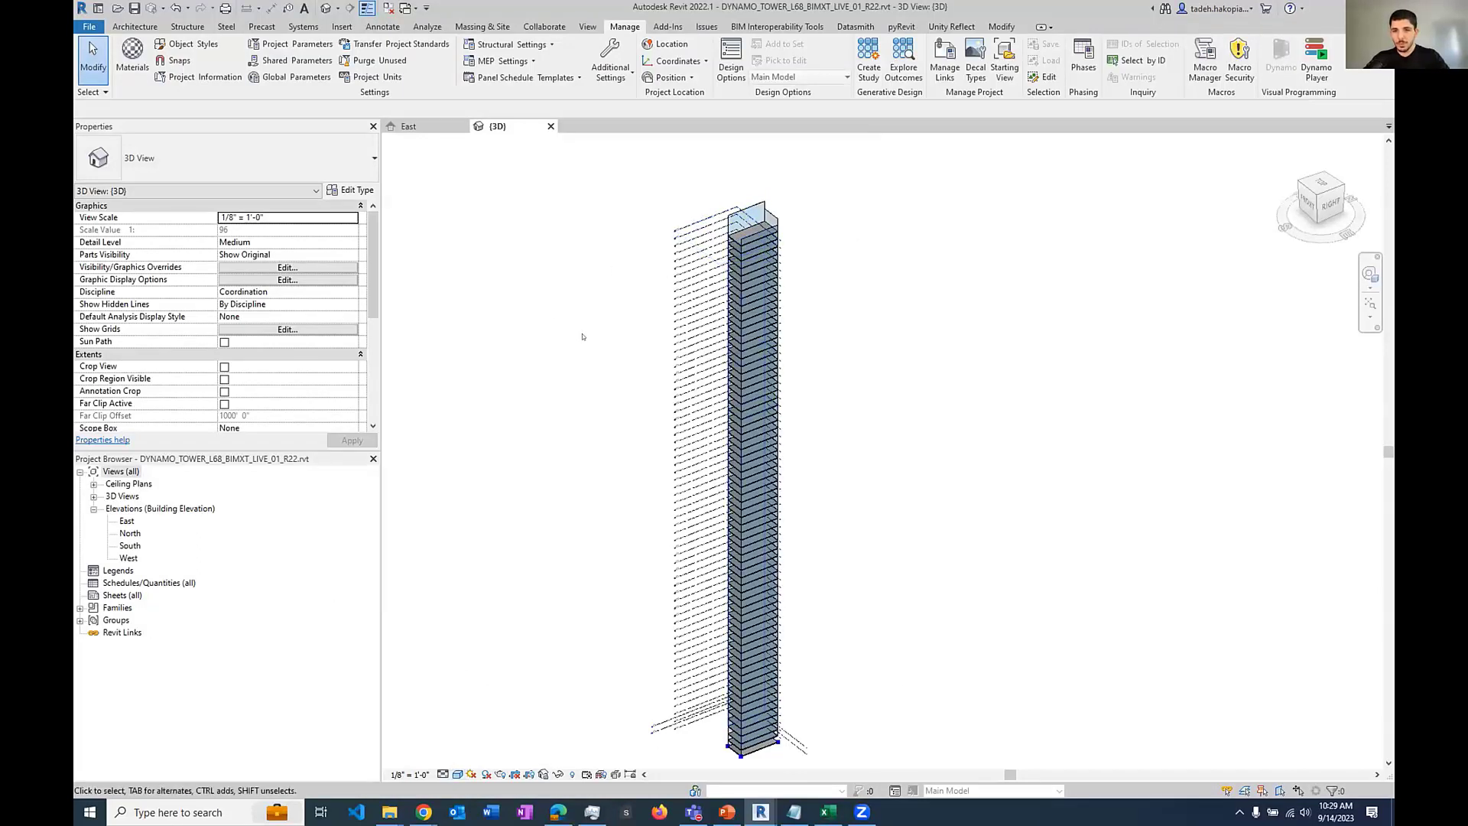
Step: Return to Dynamo and set the floor shape's Number Sliders to 60 for x and 80 for y
mouse_move(760, 812)
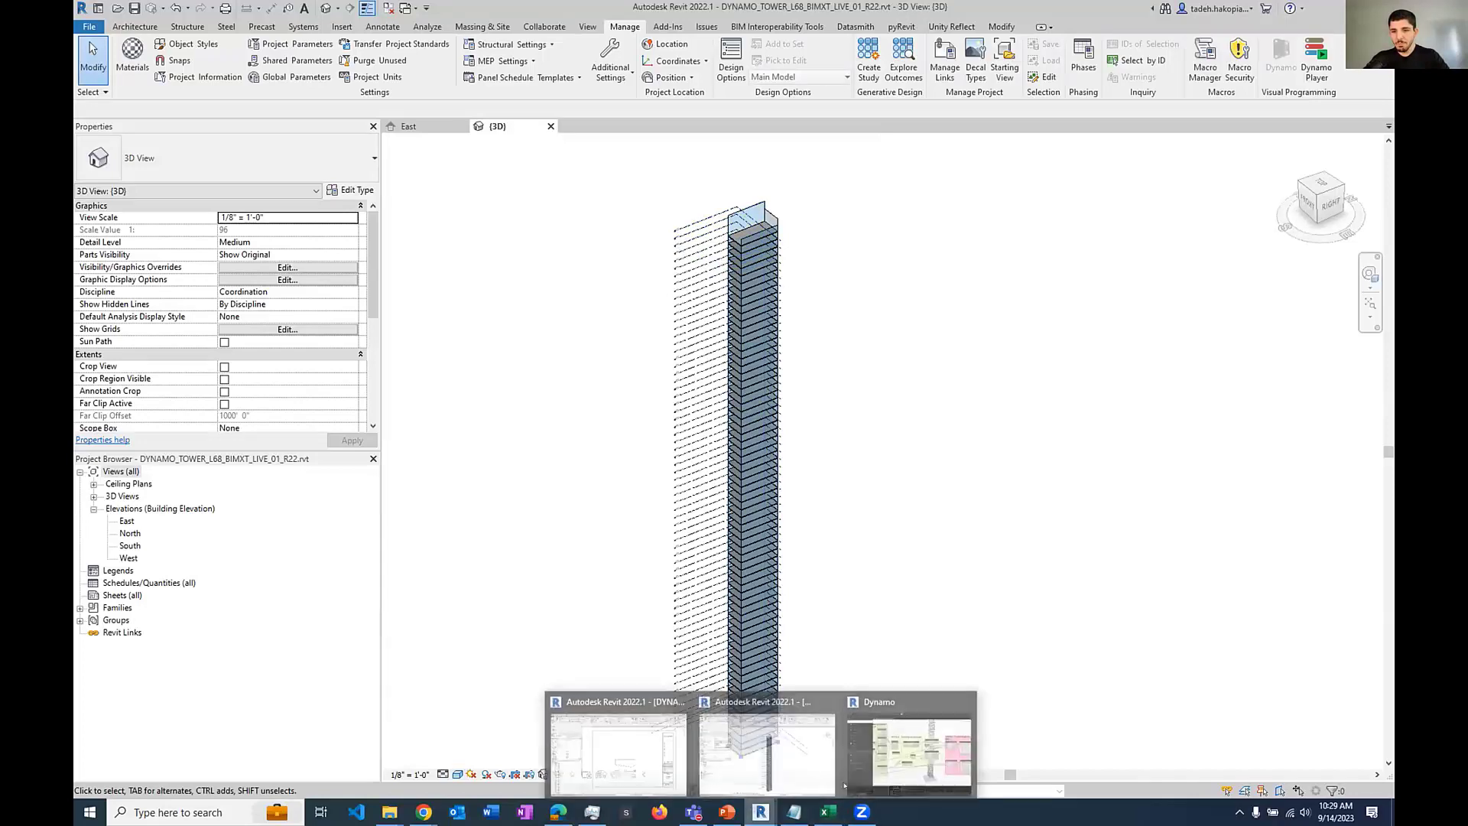
left_click(899, 757)
scroll(902, 553, "up", 2)
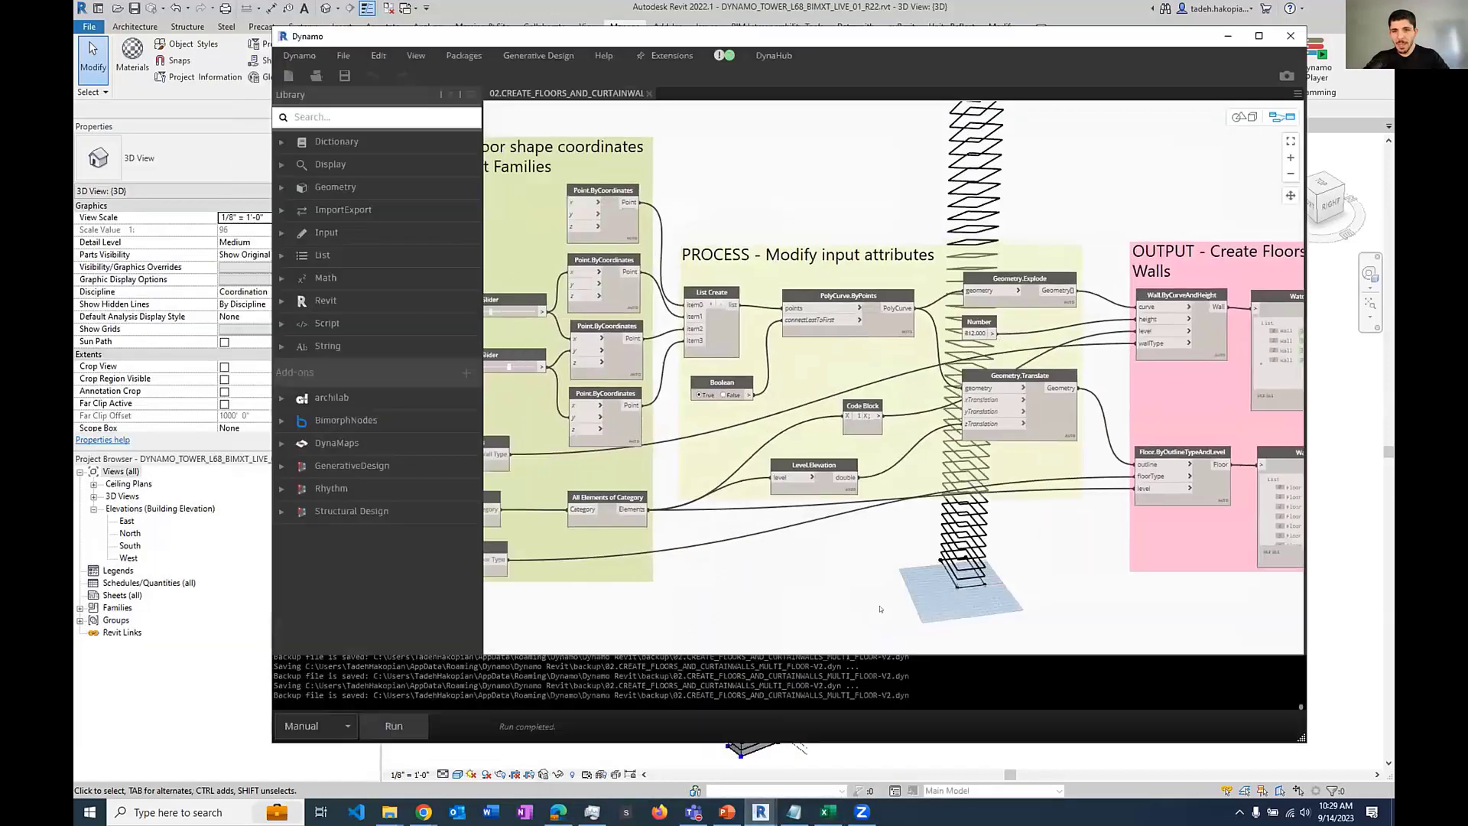
scroll(671, 333, "up", 4)
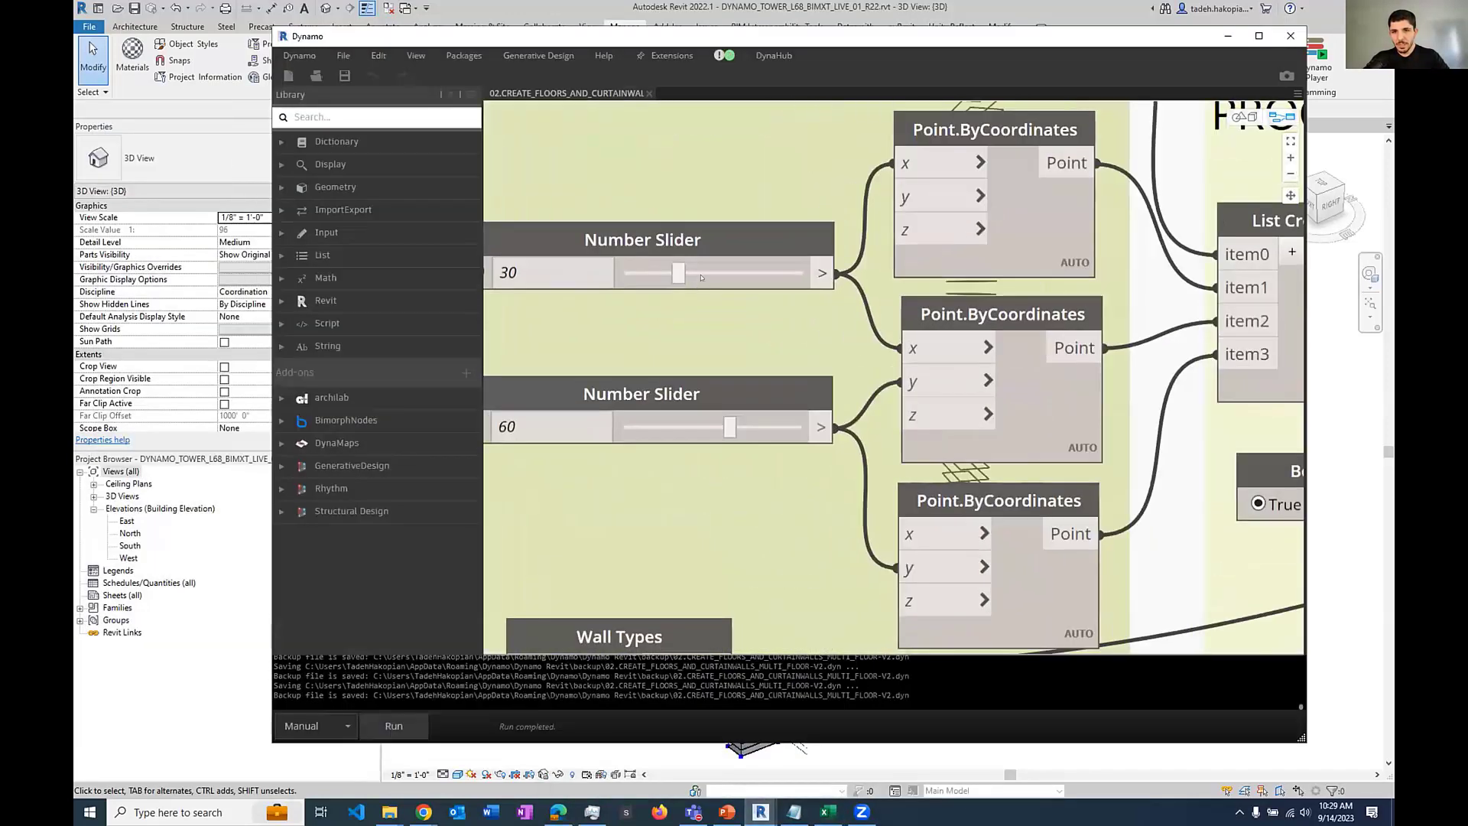
left_click_drag(677, 273, 714, 273)
left_click_drag(760, 426, 765, 426)
left_click_drag(714, 273, 736, 269)
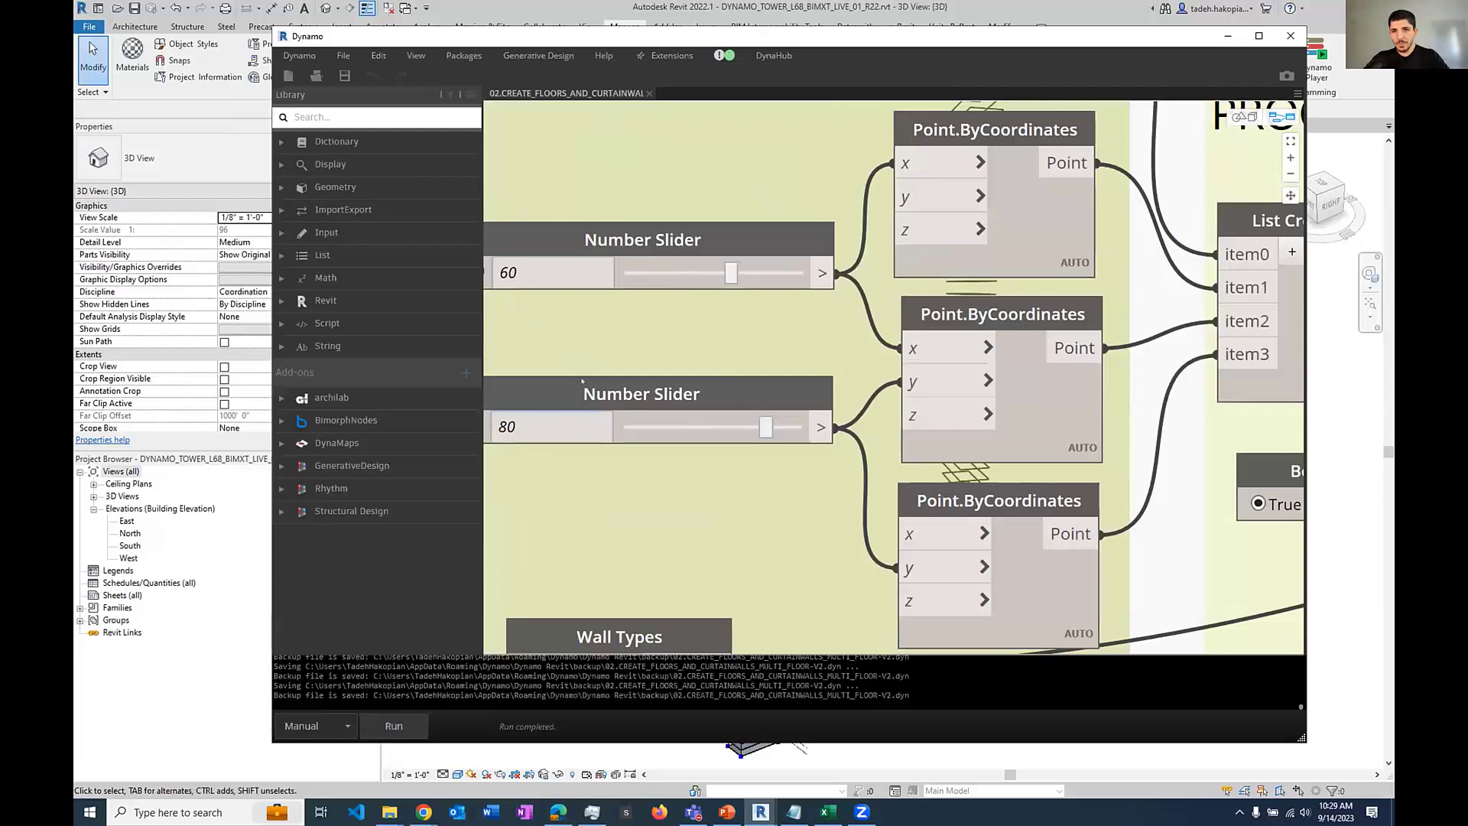
Step: Run the graph with the new slider values and inspect the resized tower in Revit's 3D view
left_click(394, 725)
left_click(1227, 36)
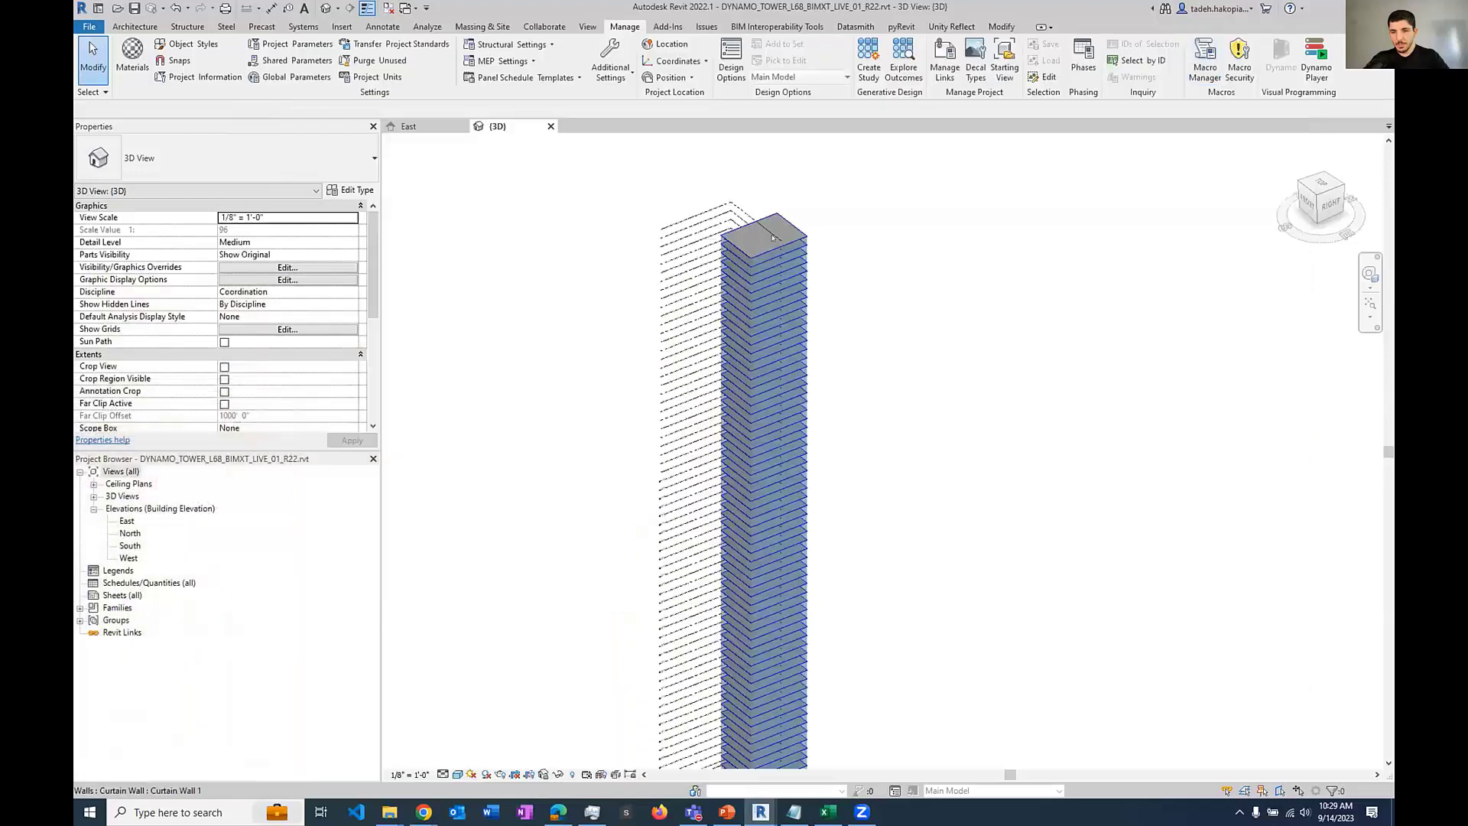
scroll(772, 237, "up", 5)
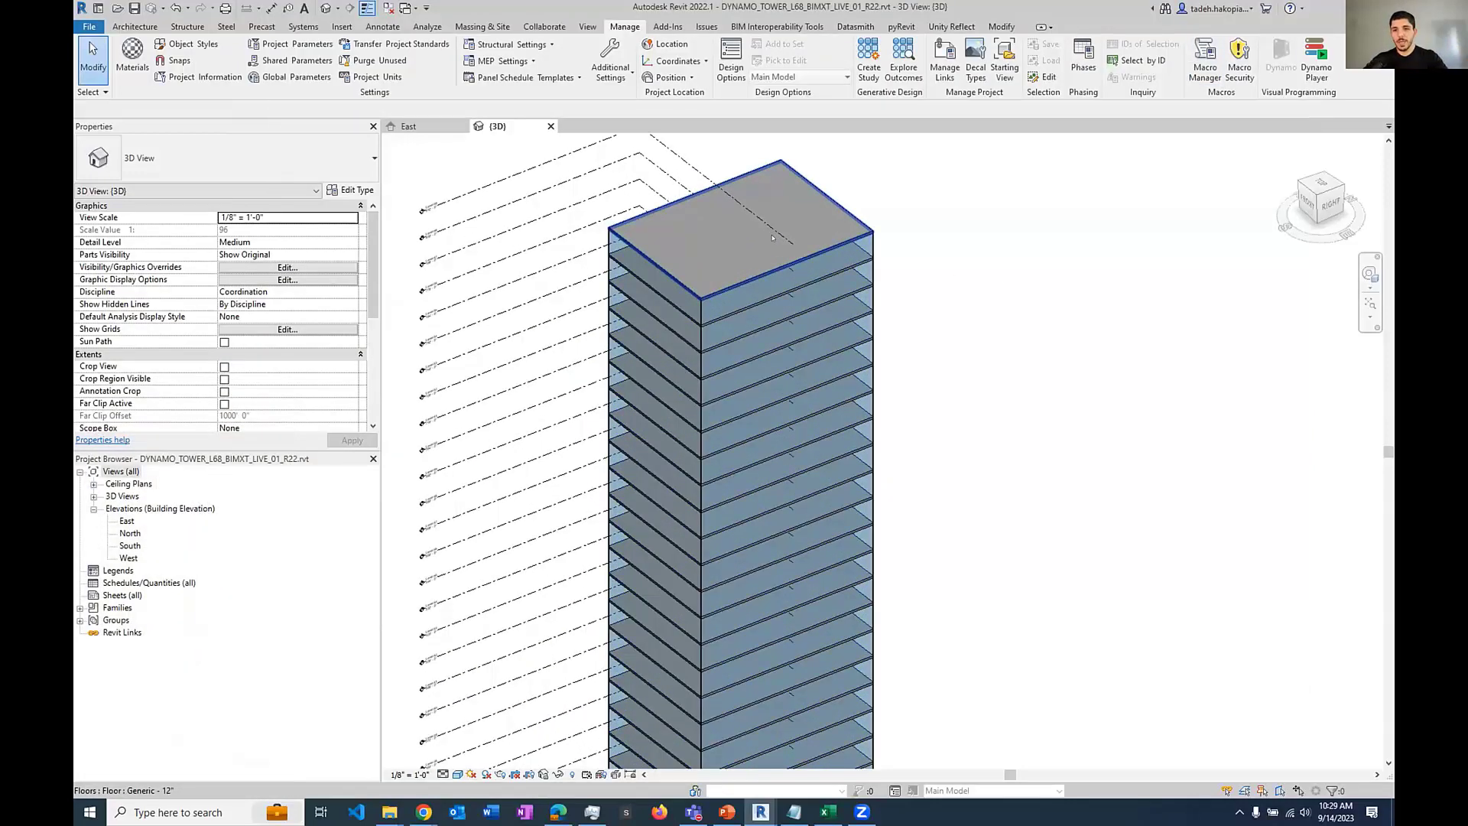
scroll(778, 238, "down", 5)
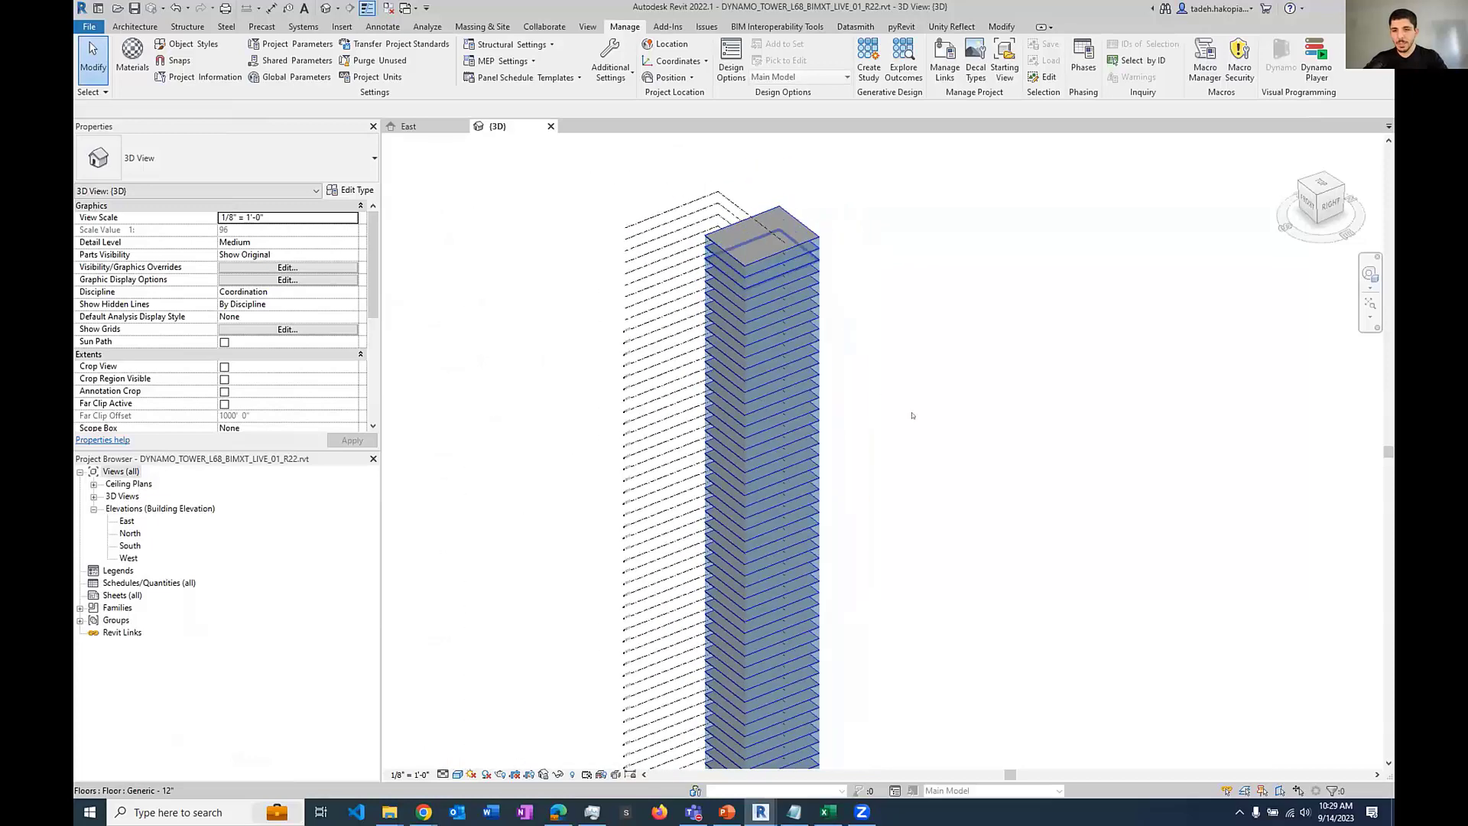
scroll(837, 411, "down", 4)
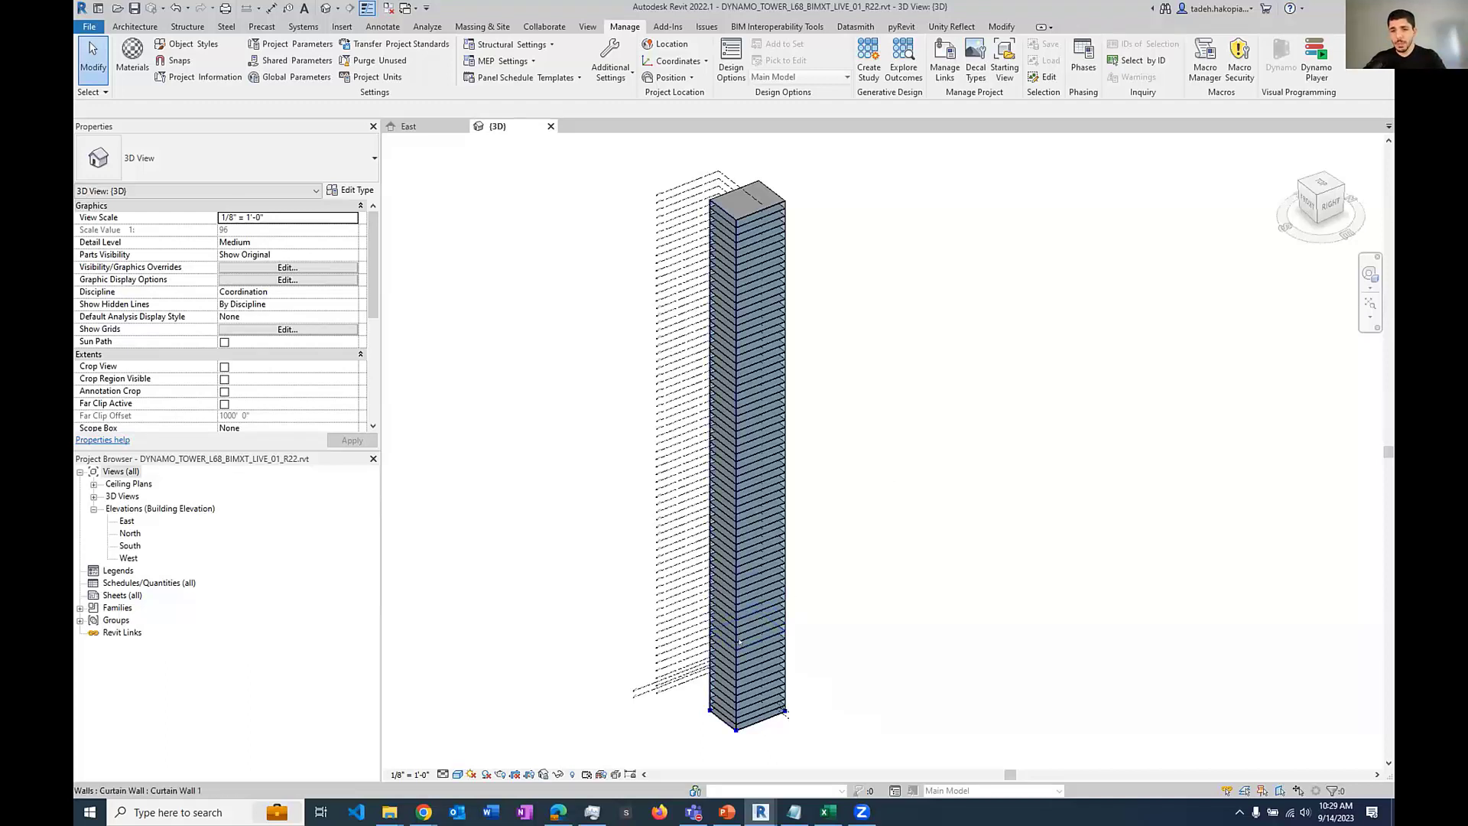
Step: Return to Dynamo and review the floors and curtain walls graph from its floor shape inputs through to its output nodes
mouse_move(760, 811)
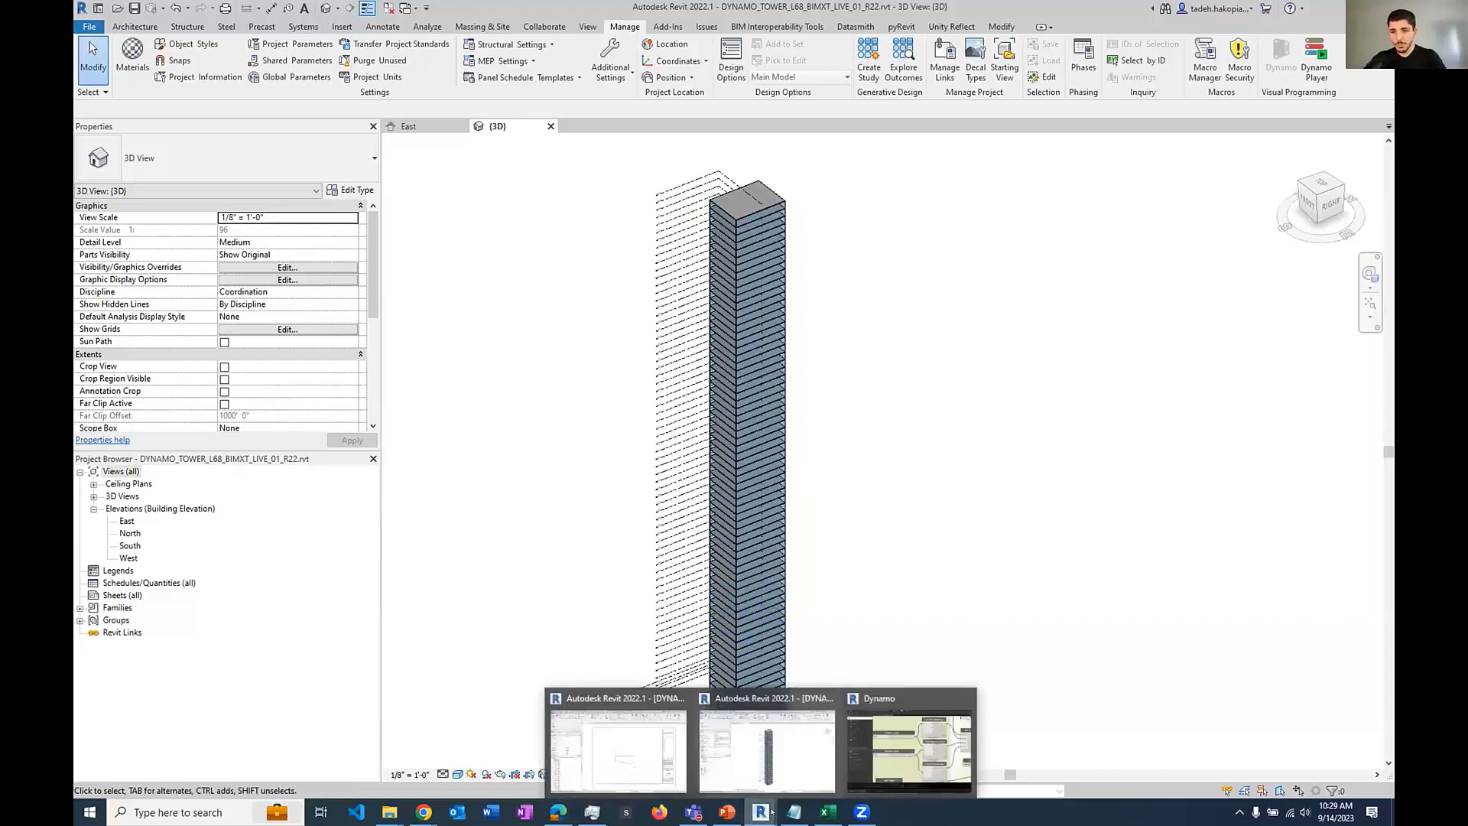
left_click(911, 764)
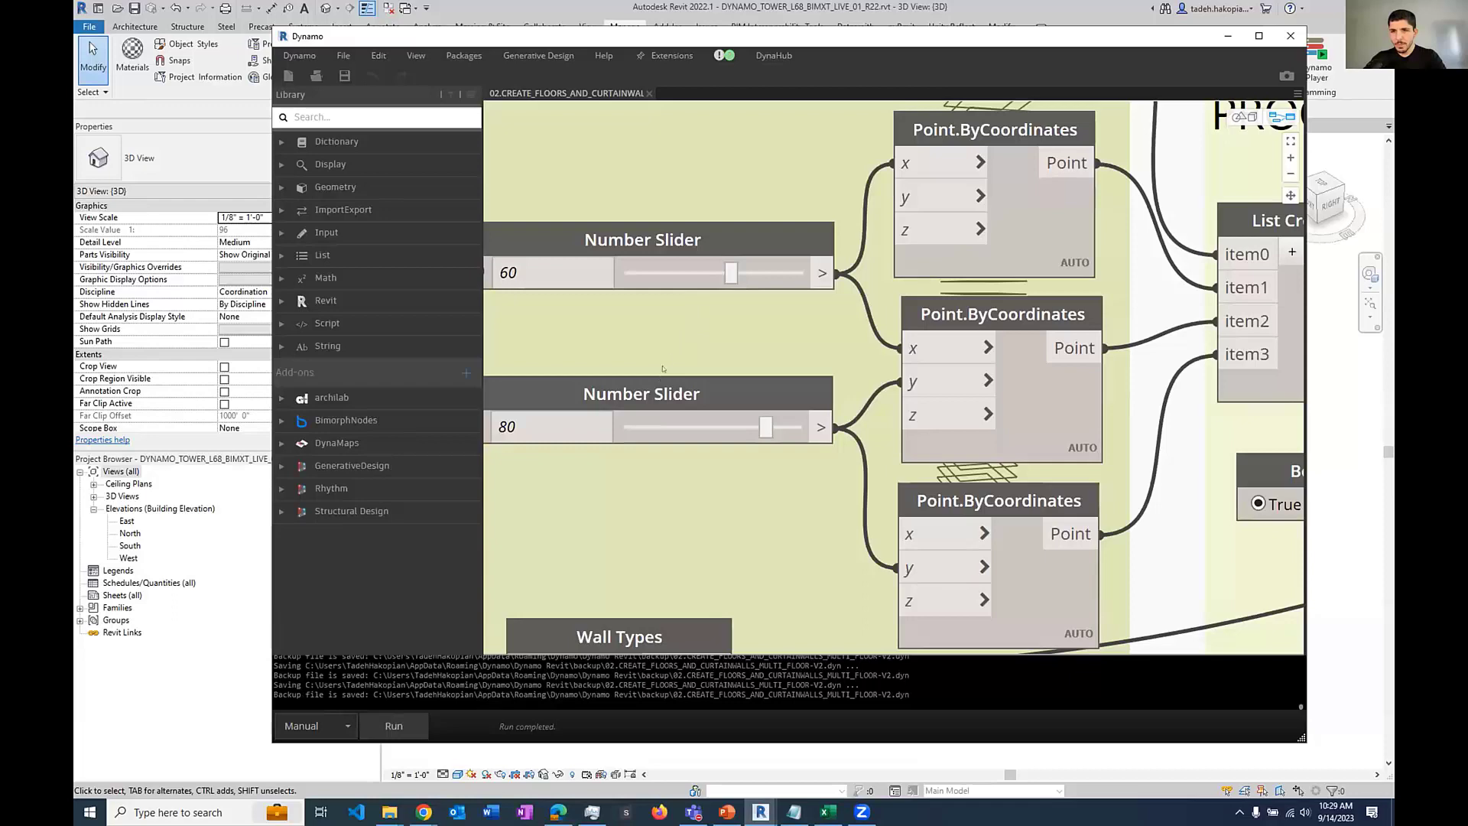
scroll(662, 368, "down", 6)
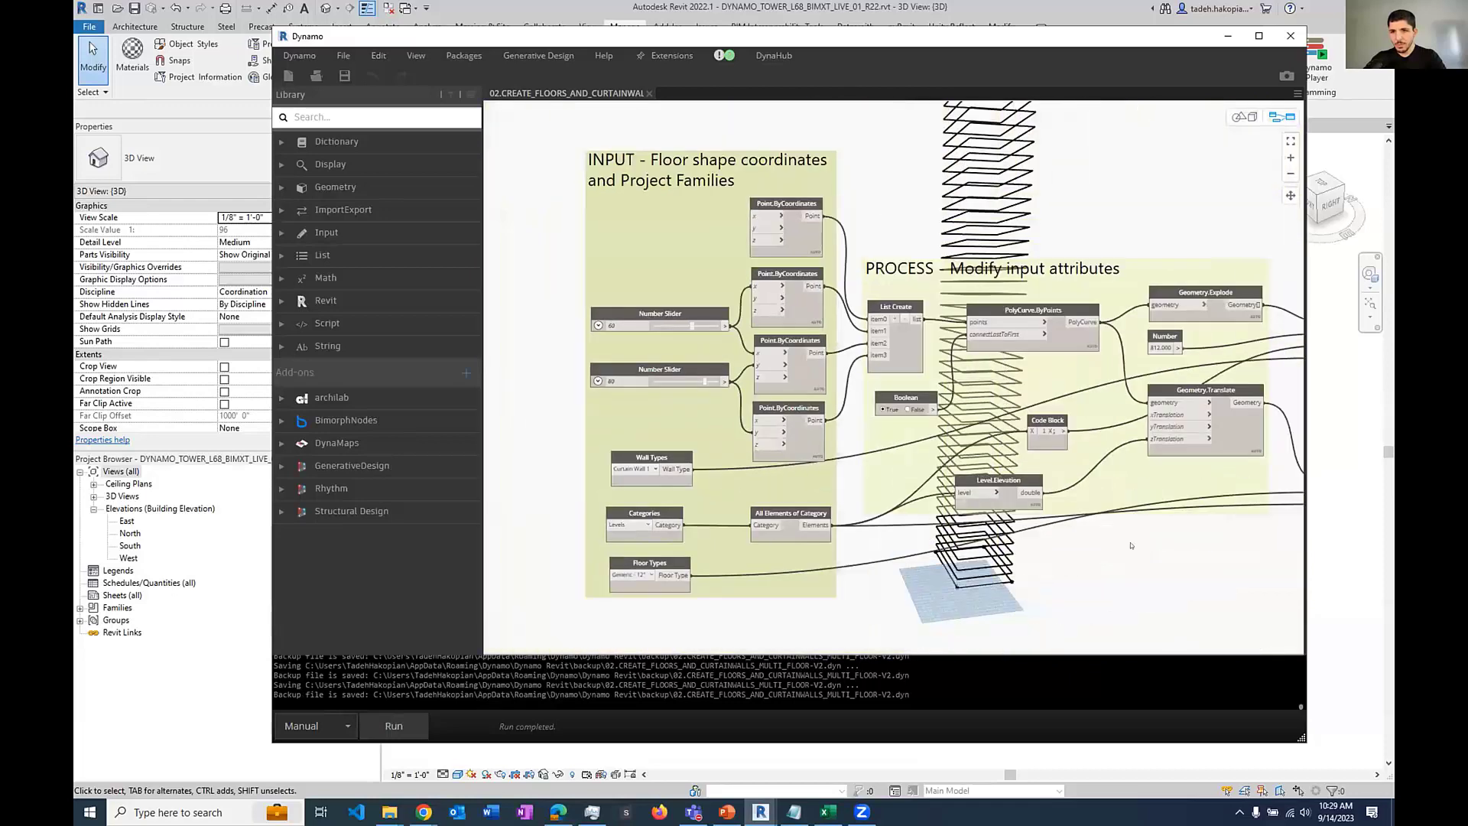
middle_click_drag(1131, 545, 1044, 539)
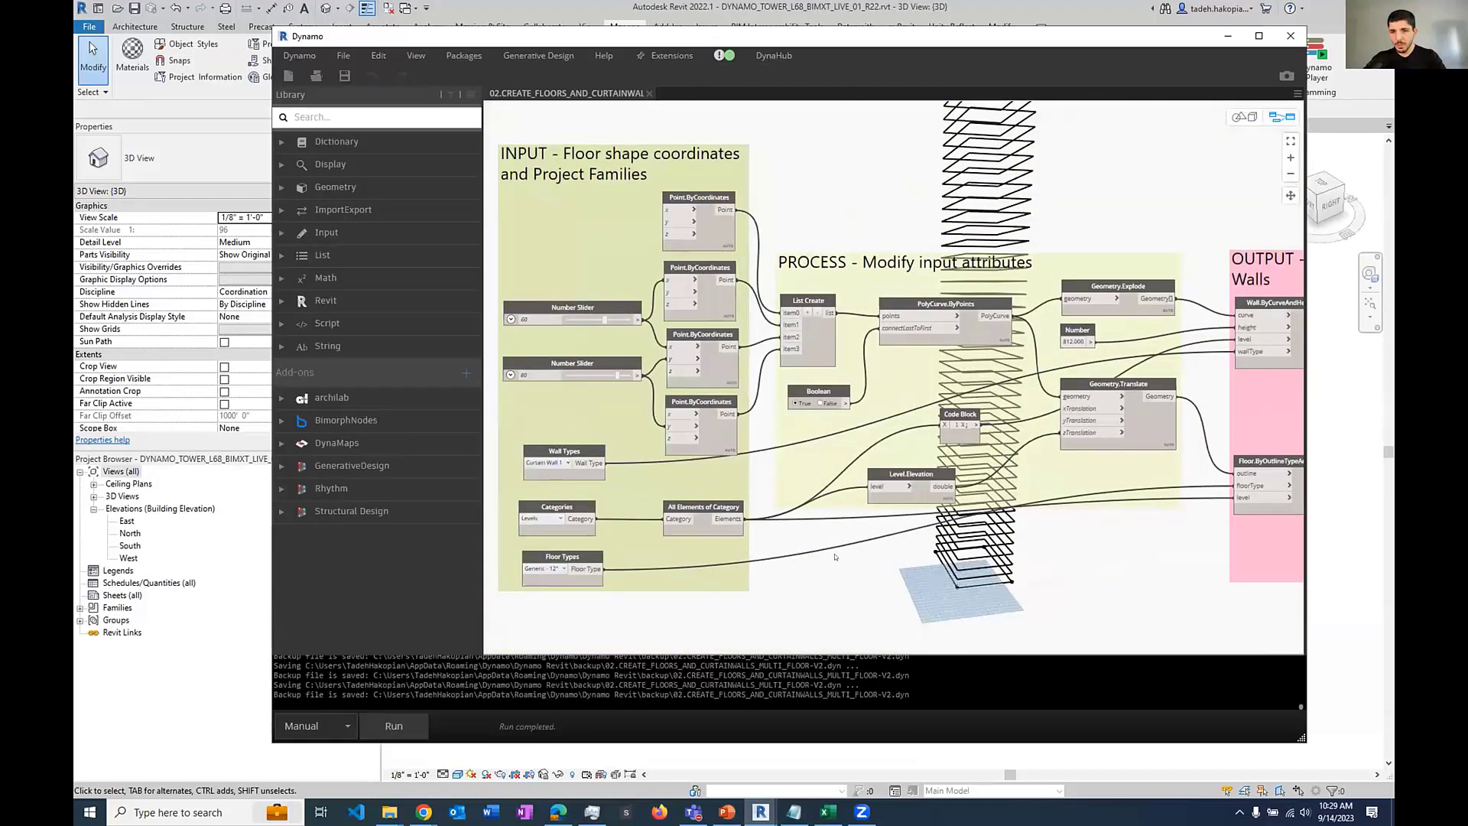
middle_click_drag(835, 557, 709, 539)
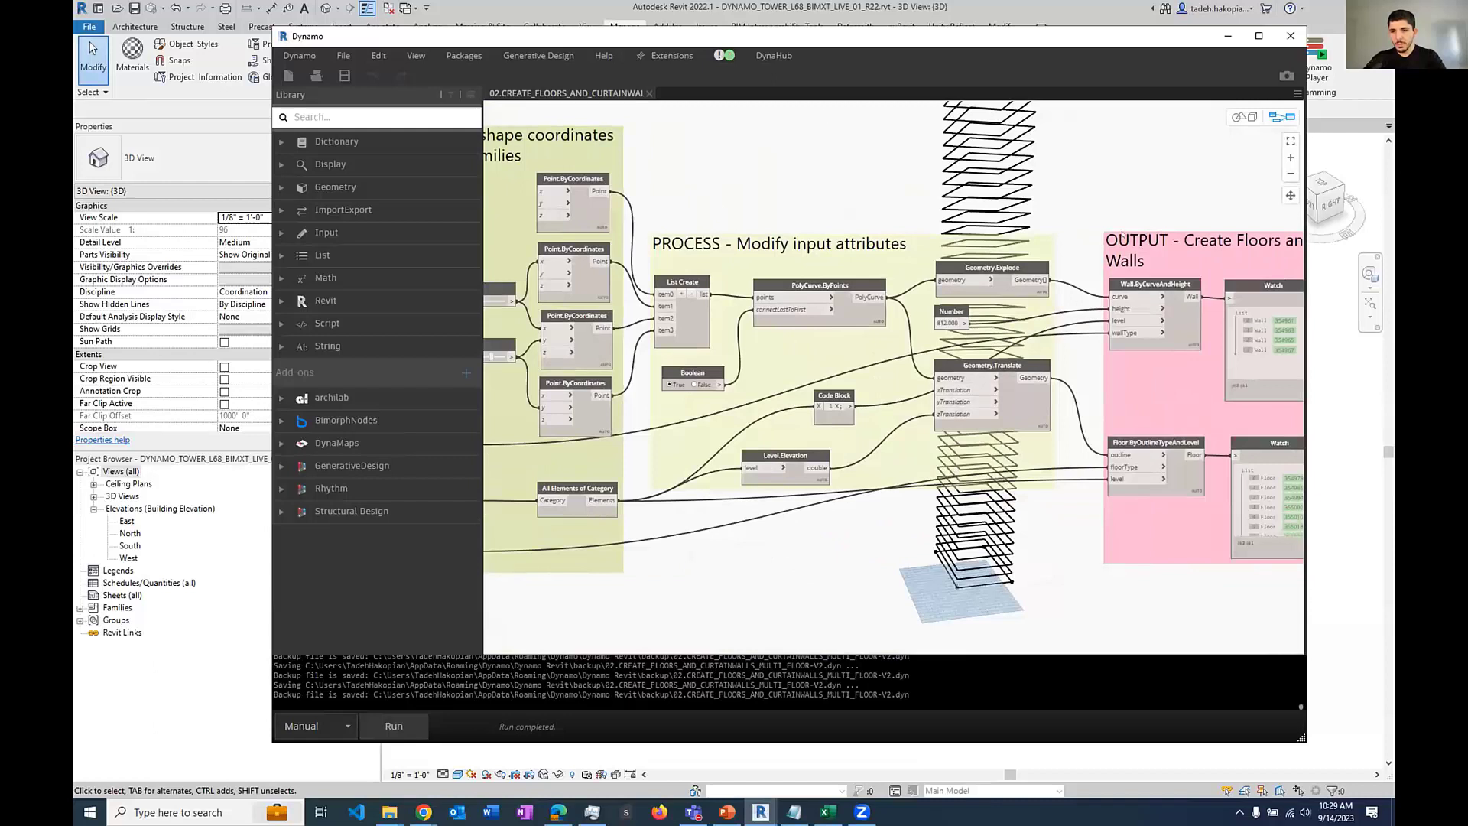
middle_click_drag(1121, 235, 993, 235)
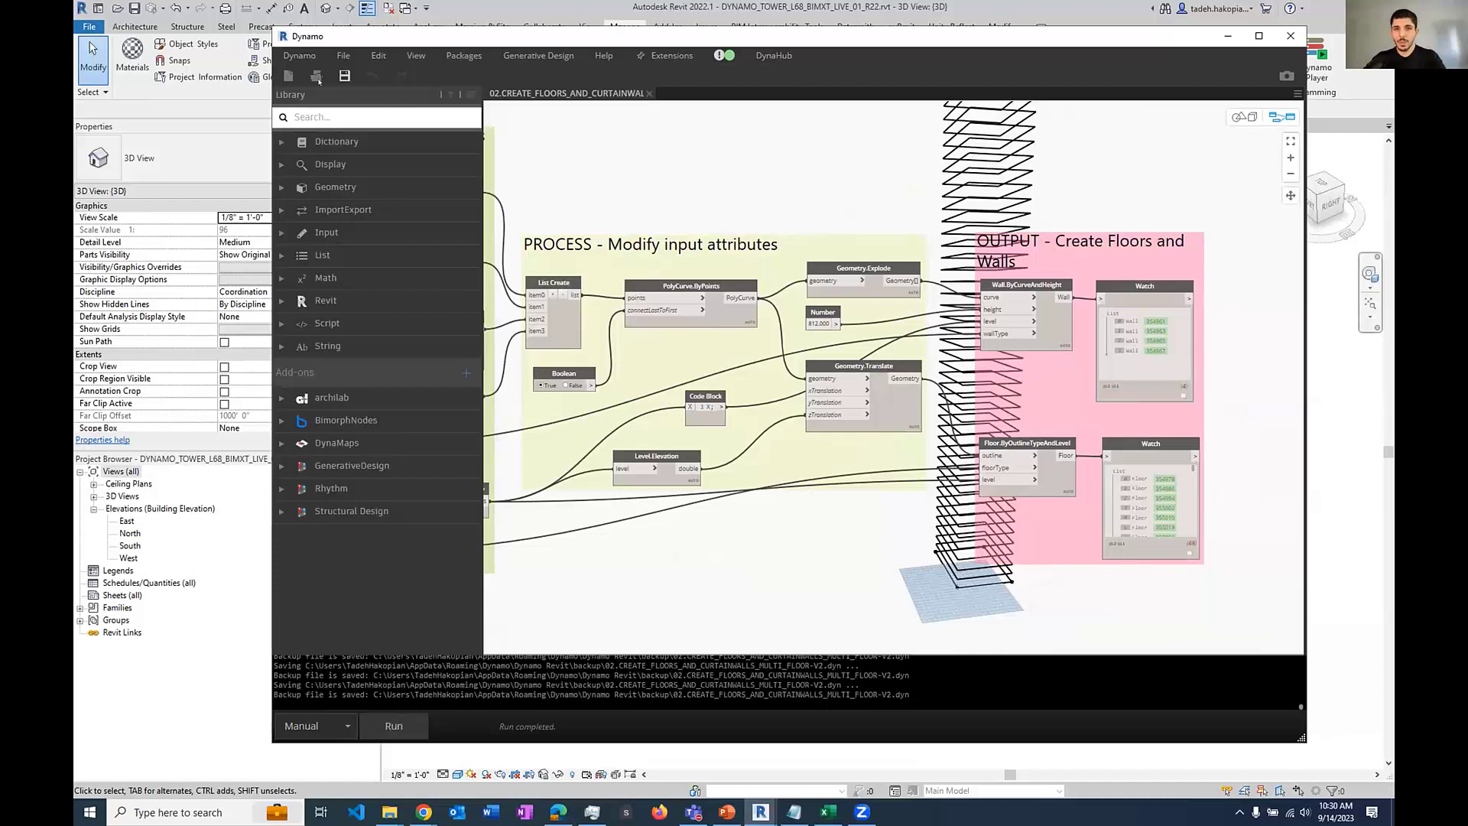
Step: Open the graph 03.VIEWS_FROM_LEVEL-V2.dyn, discarding the unsaved changes to the current graph
left_click(316, 76)
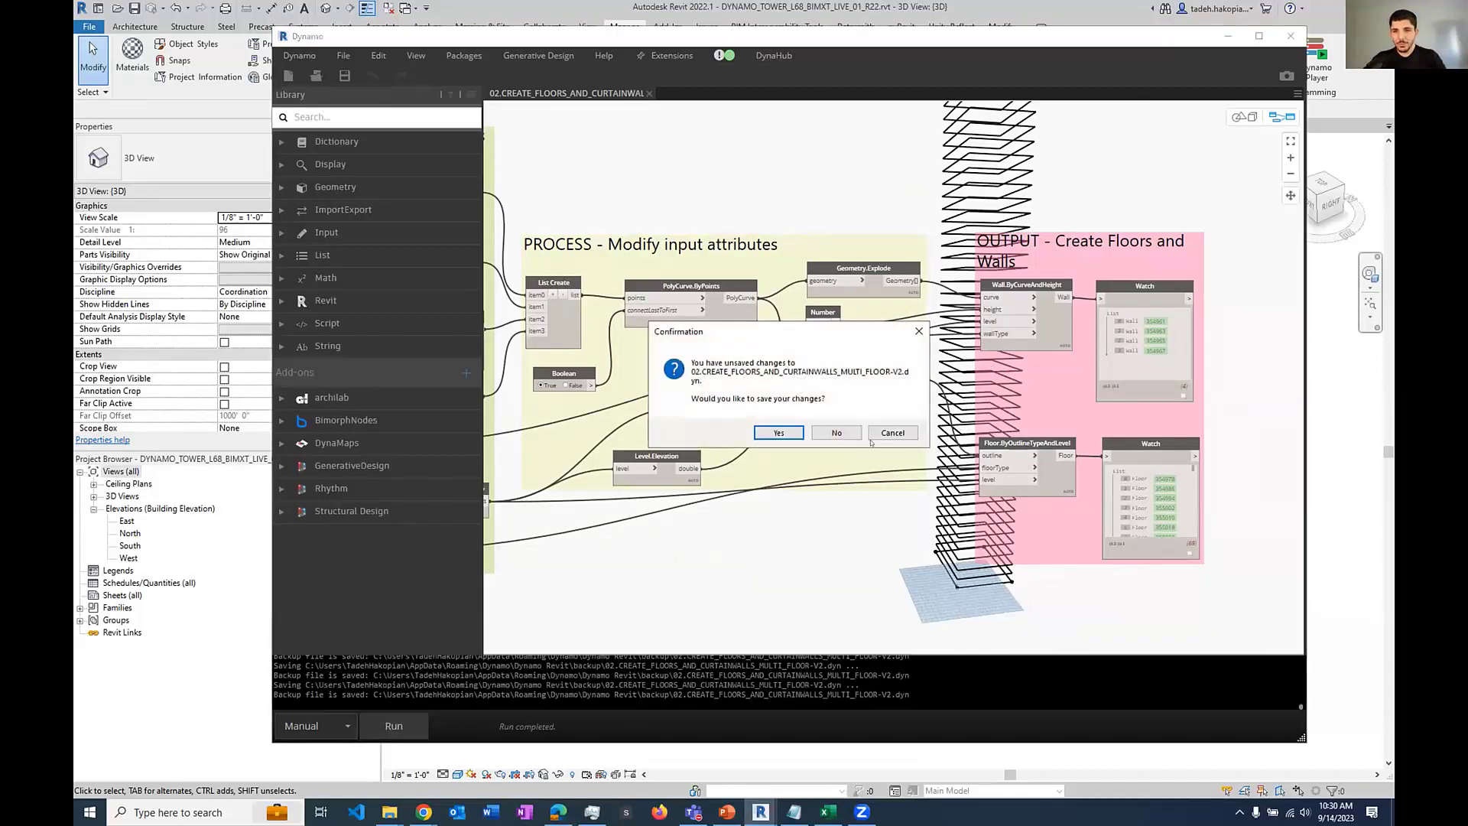
left_click(836, 433)
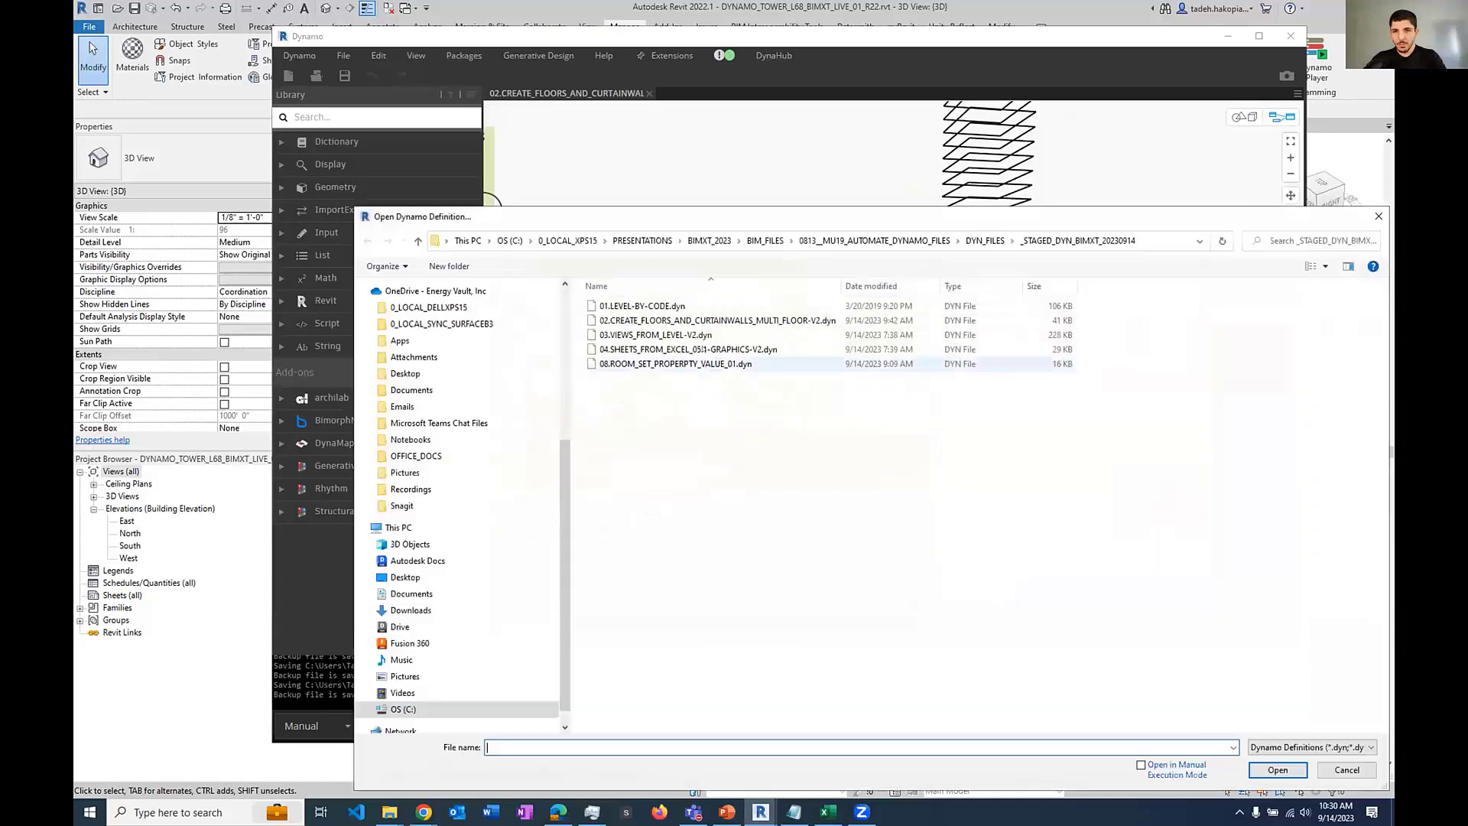
double_click(662, 334)
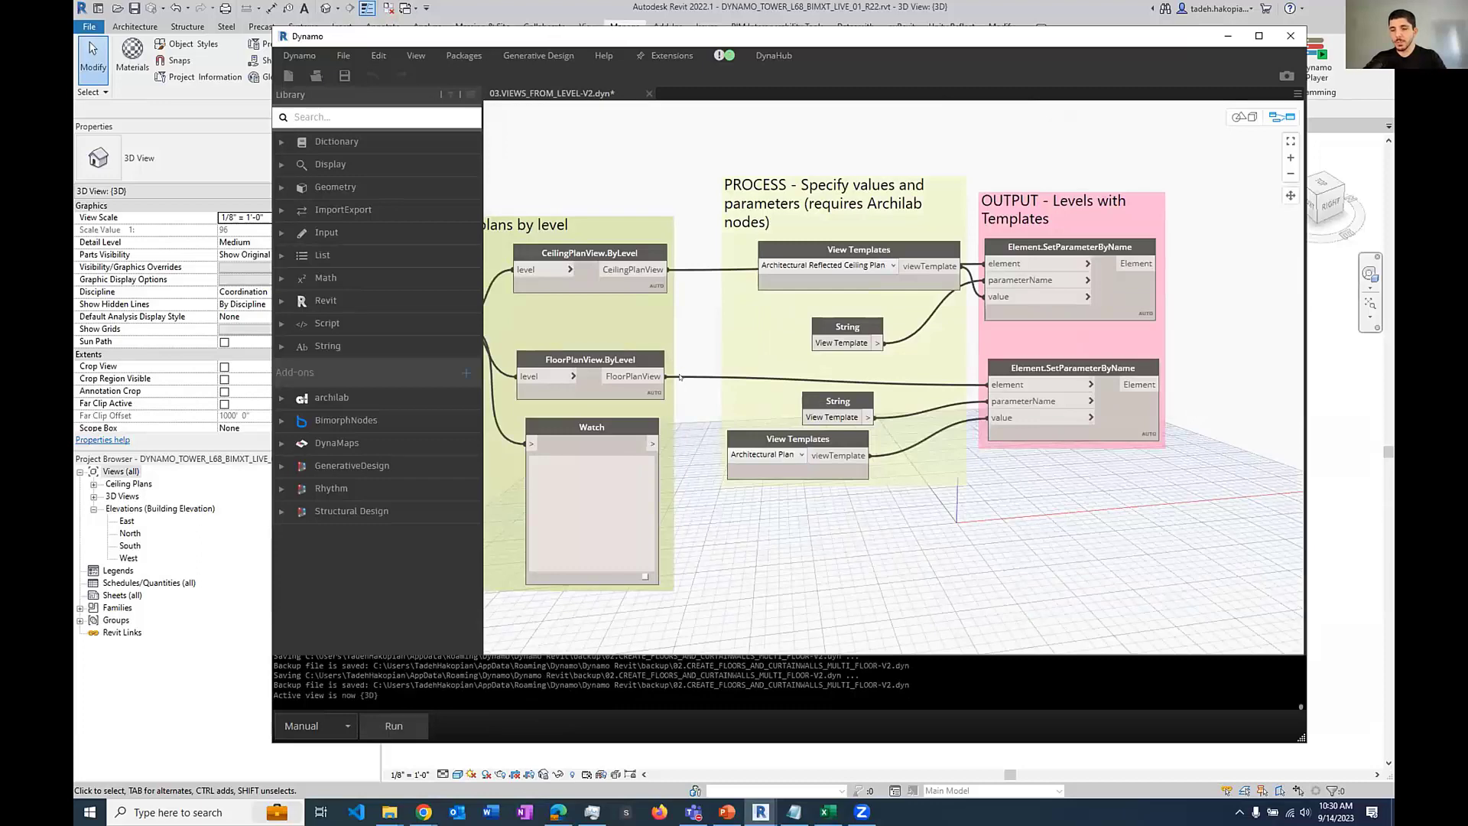
Step: Examine the views graph's overall layout, its View Templates nodes and the Element.SetParameterByName output nodes
middle_click_drag(744, 398, 860, 403)
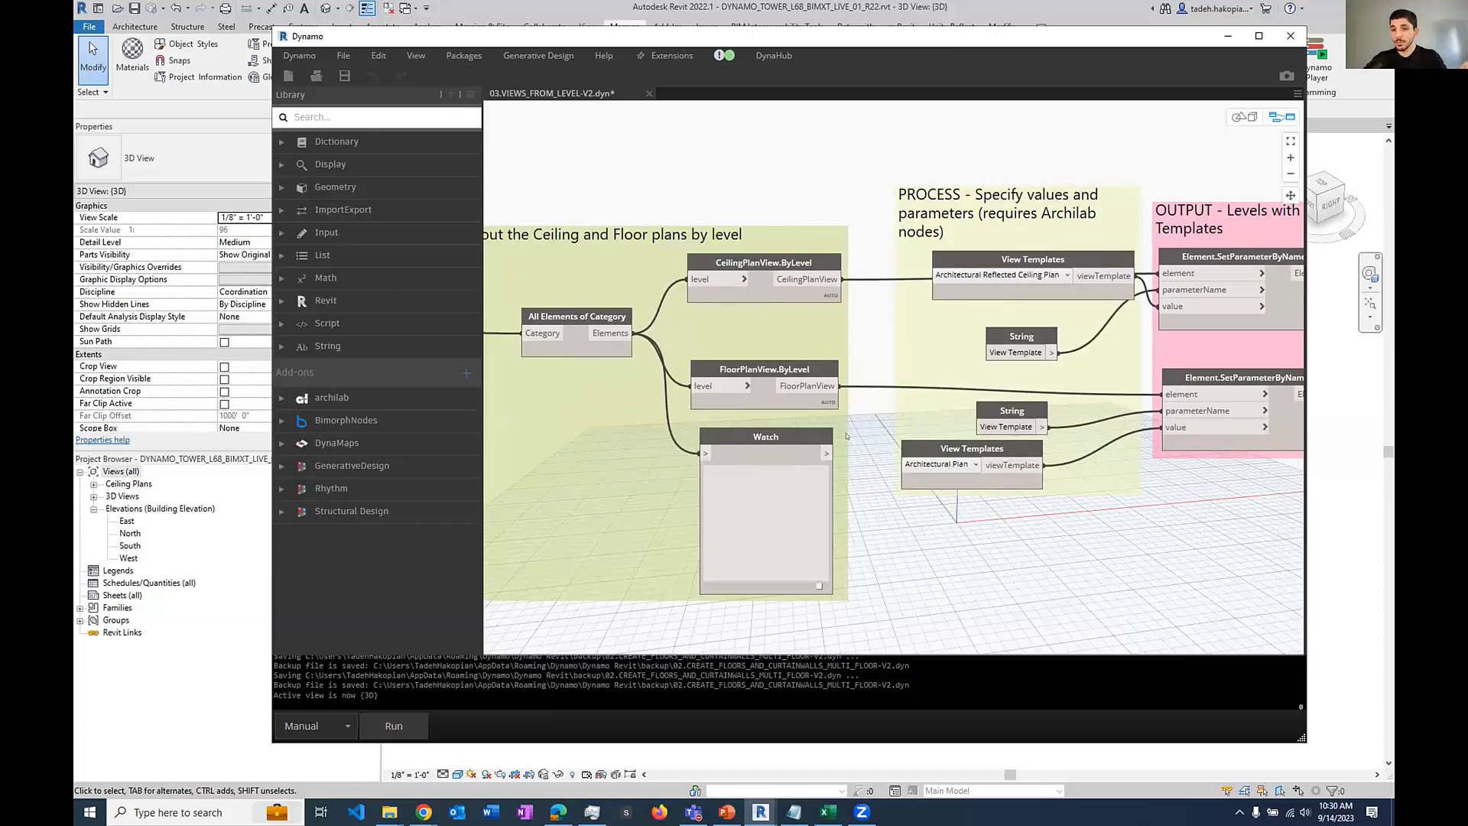
scroll(859, 445, "down", 3)
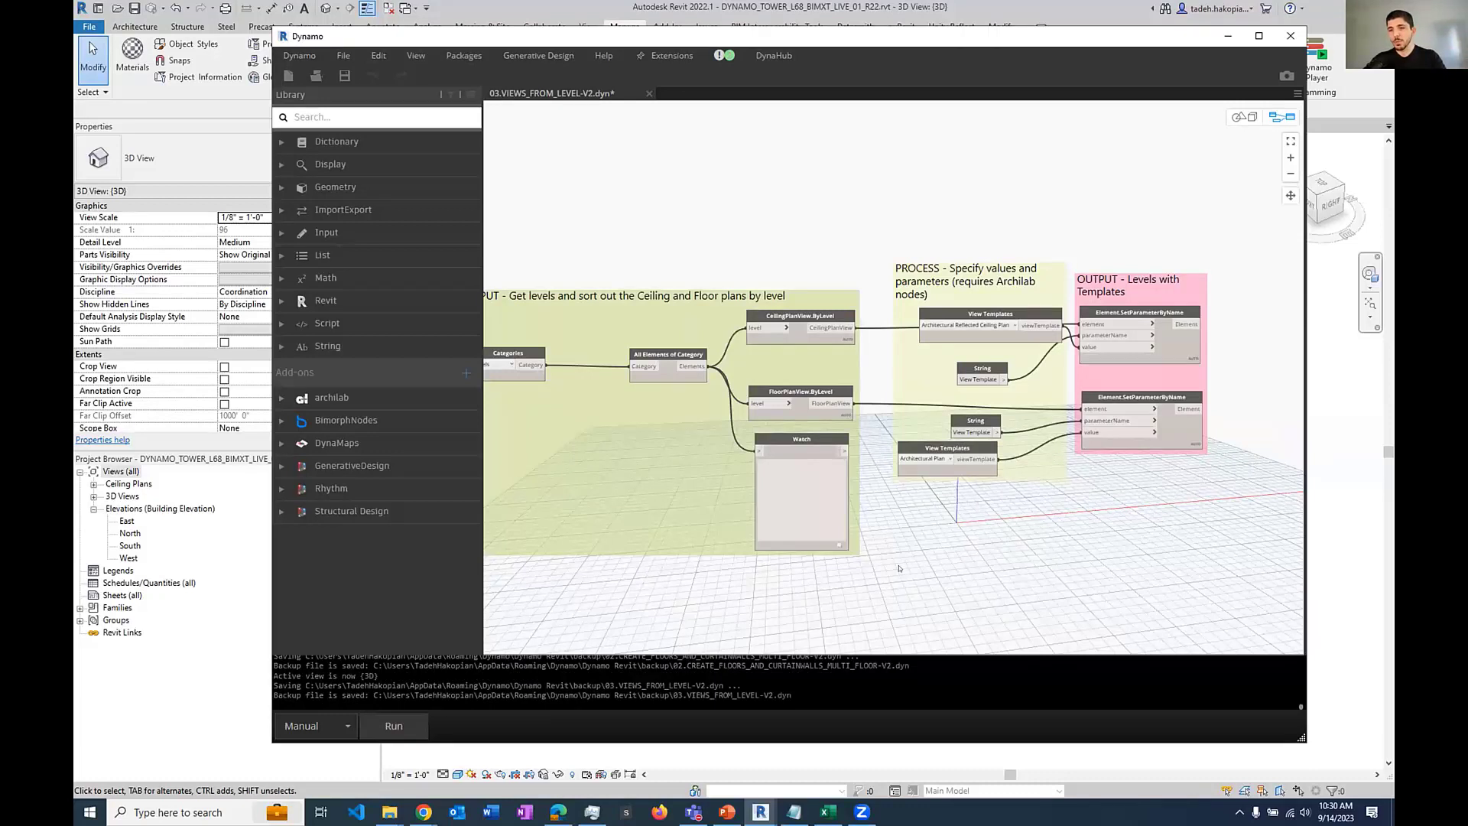
middle_click_drag(728, 533, 830, 541)
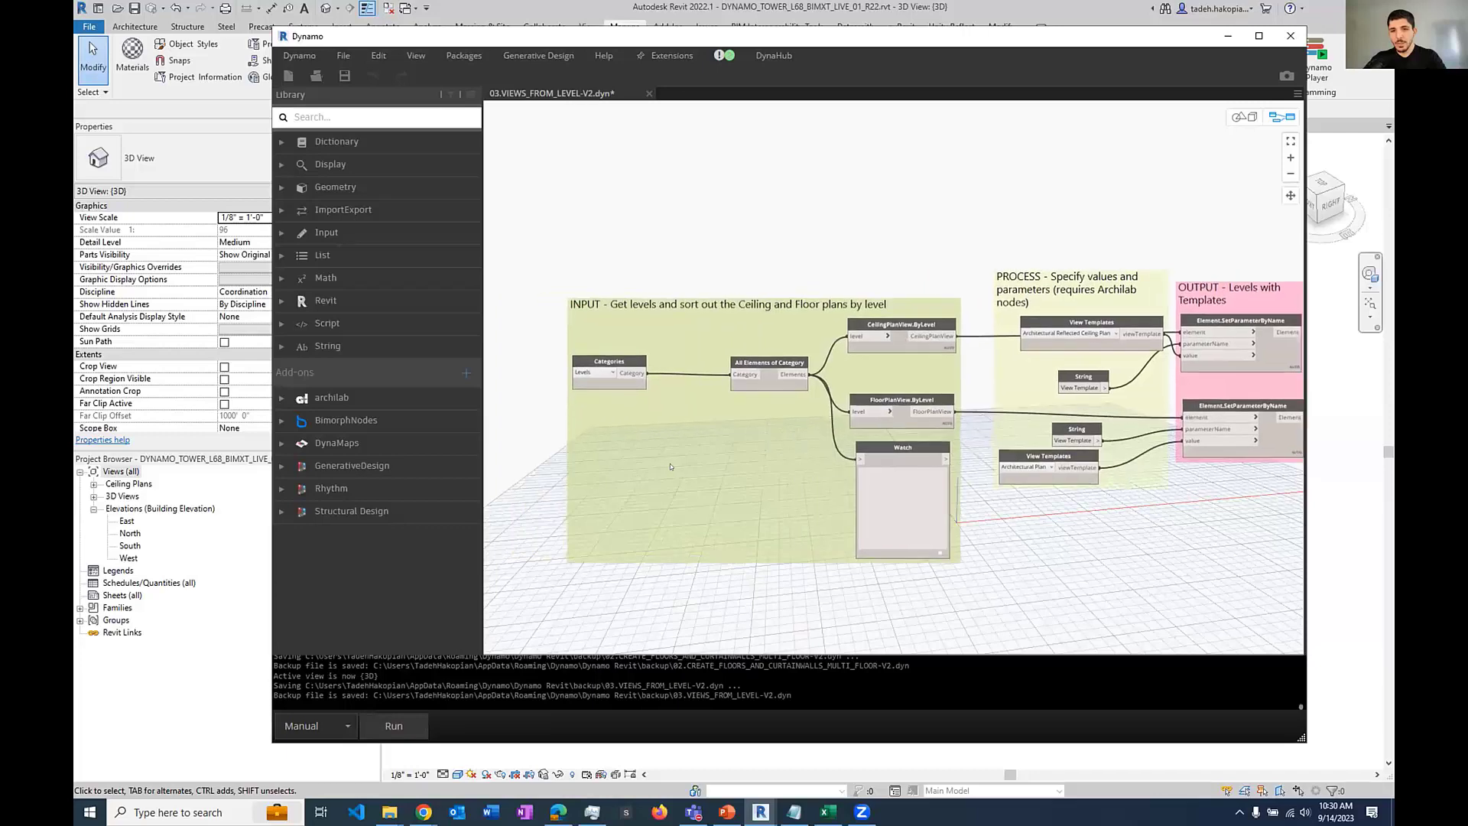
middle_click_drag(1207, 502, 879, 497)
scroll(1002, 224, "up", 6)
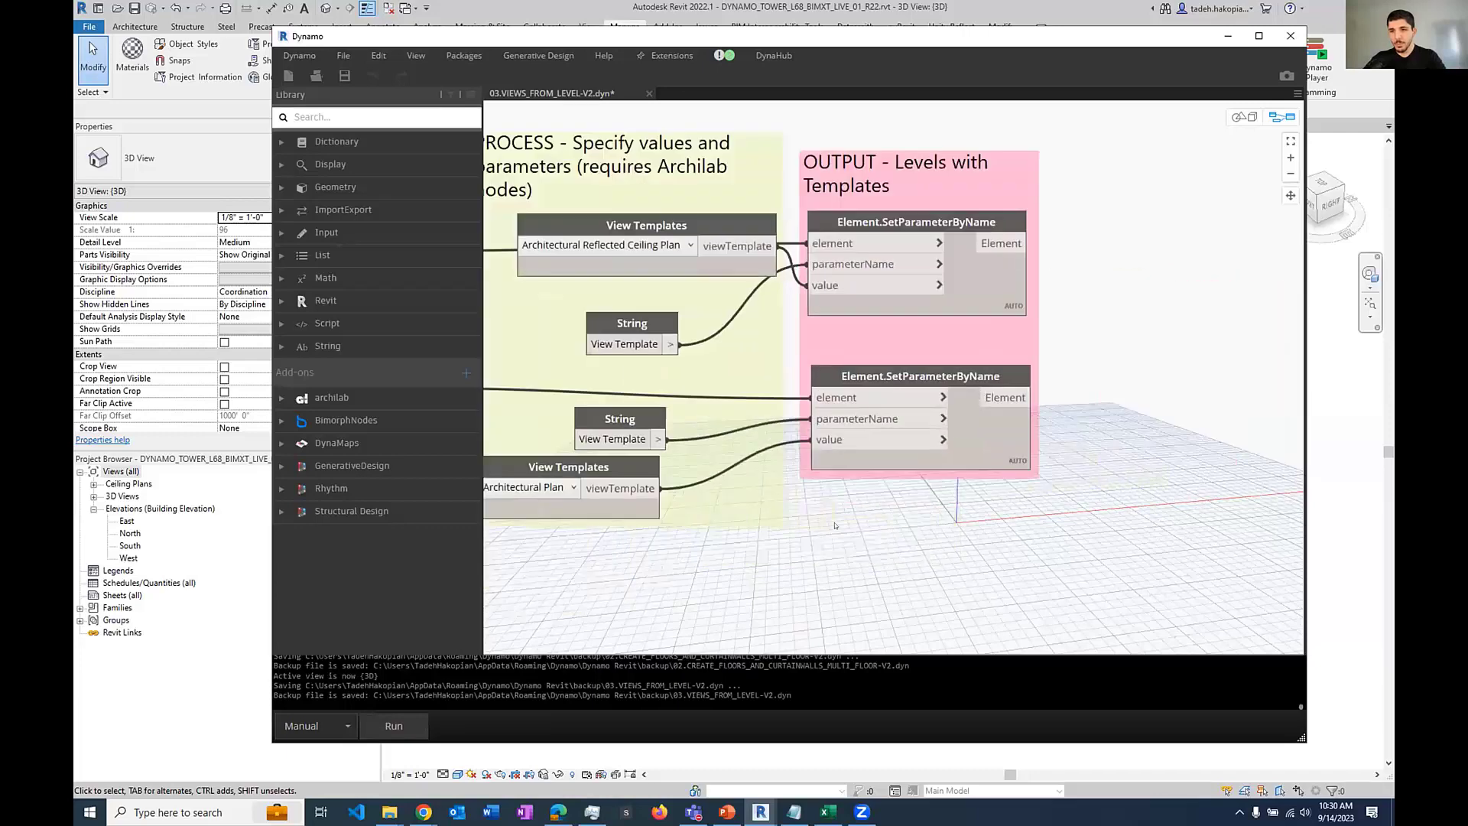
middle_click_drag(1002, 223, 1022, 422)
scroll(1020, 420, "down", 3)
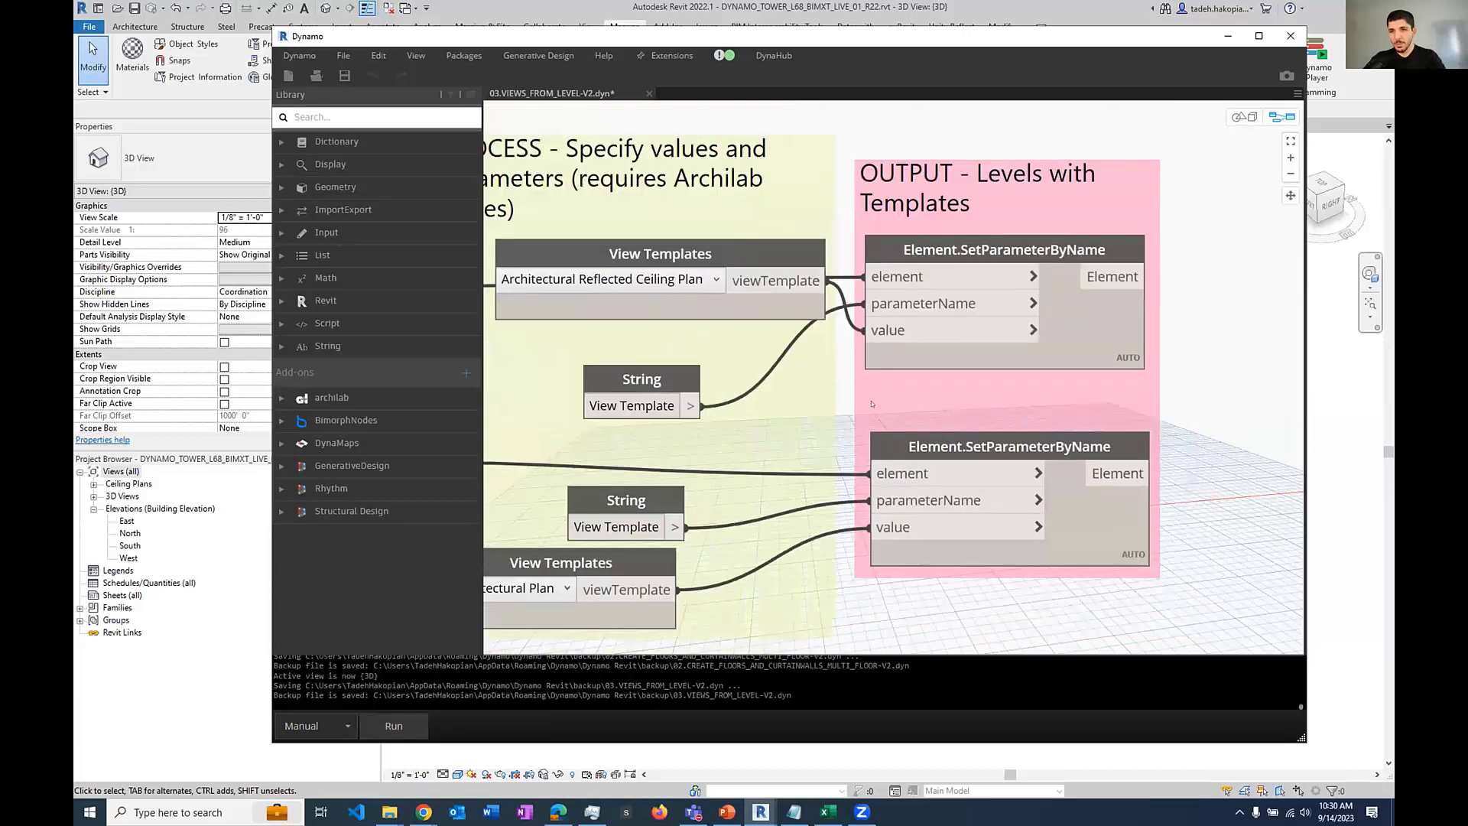
middle_click_drag(871, 404, 1091, 375)
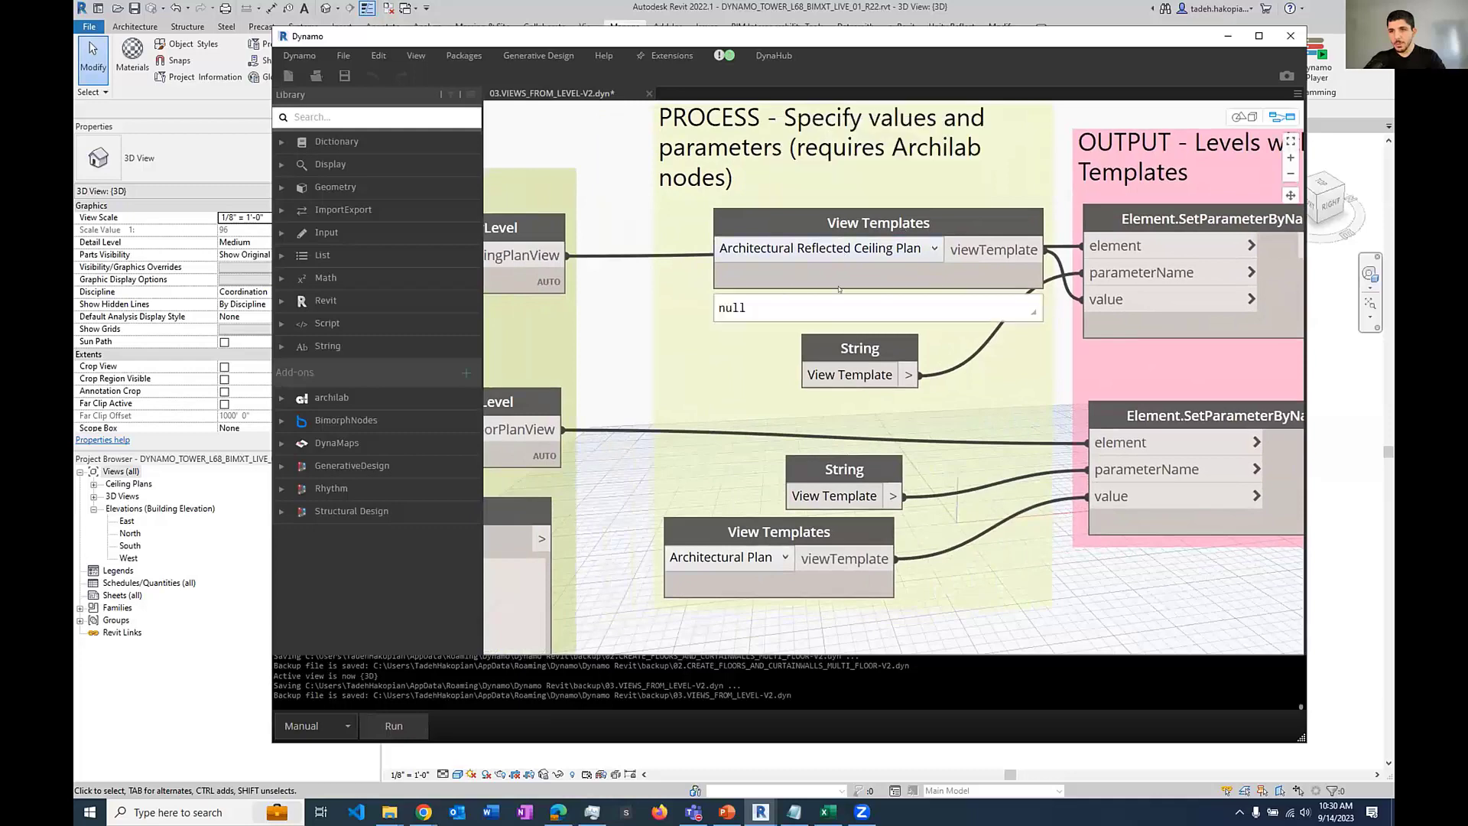
scroll(744, 286, "down", 2)
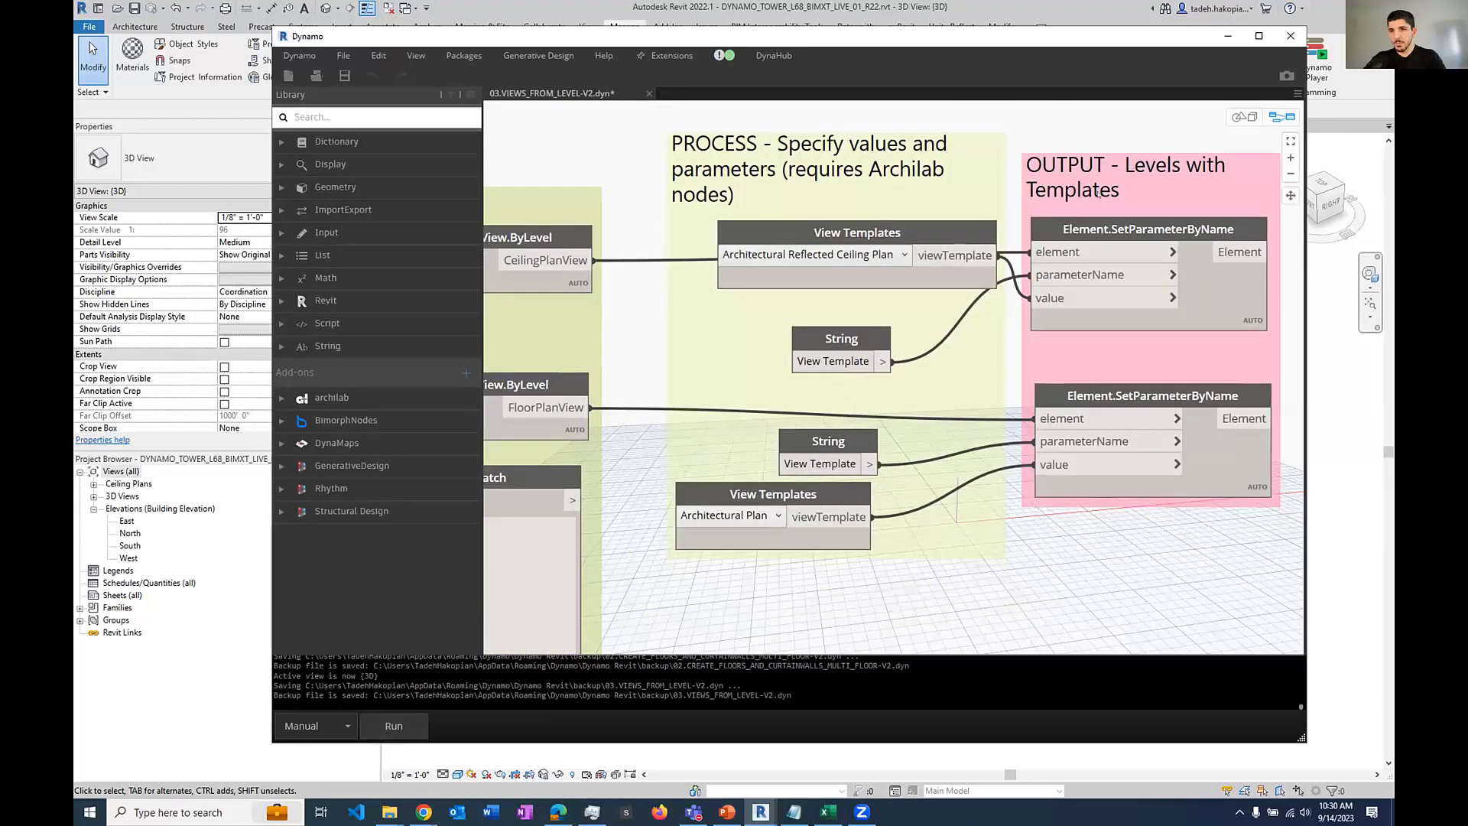
mouse_move(1091, 233)
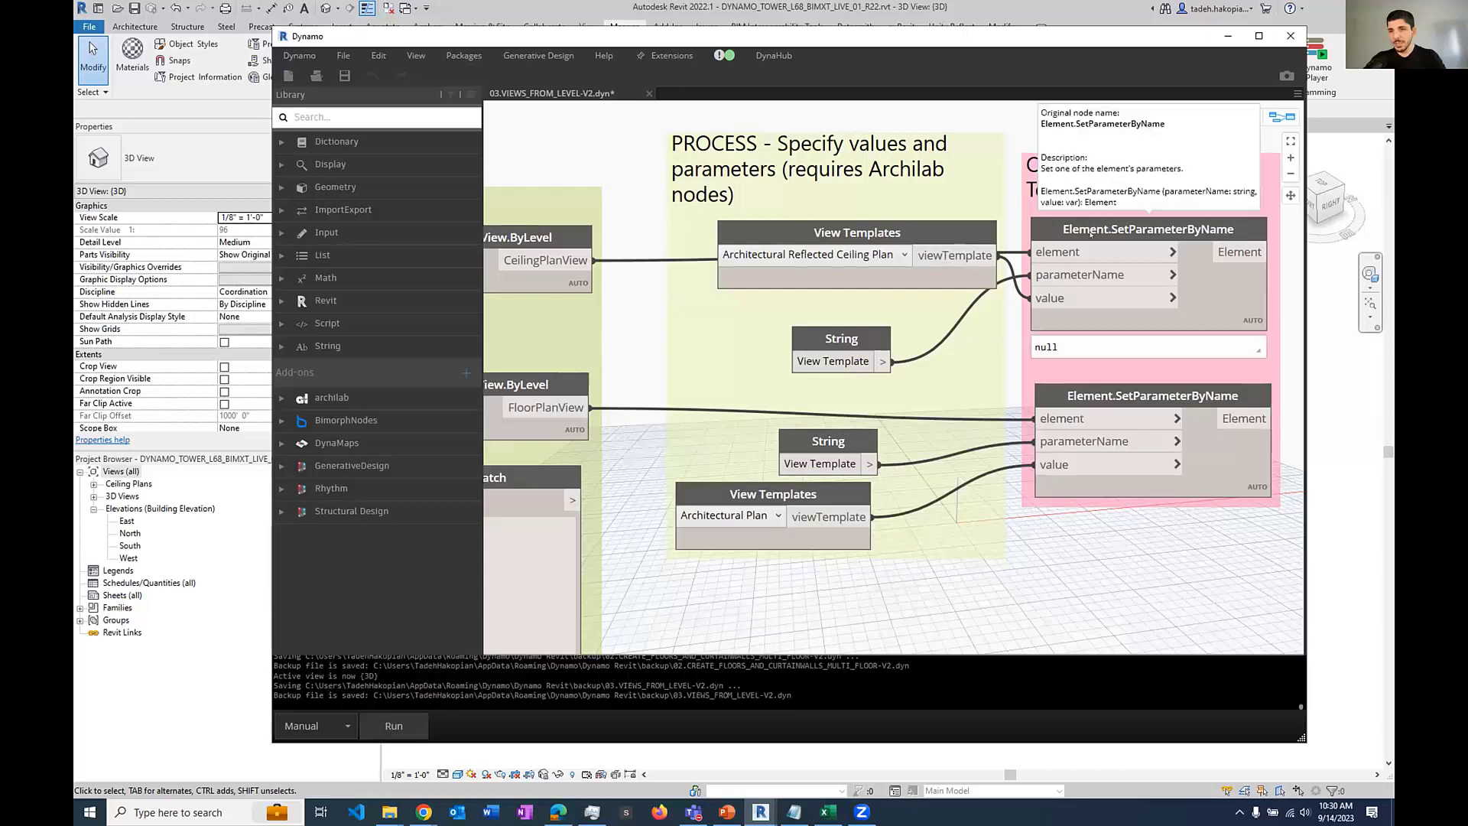
mouse_move(860, 259)
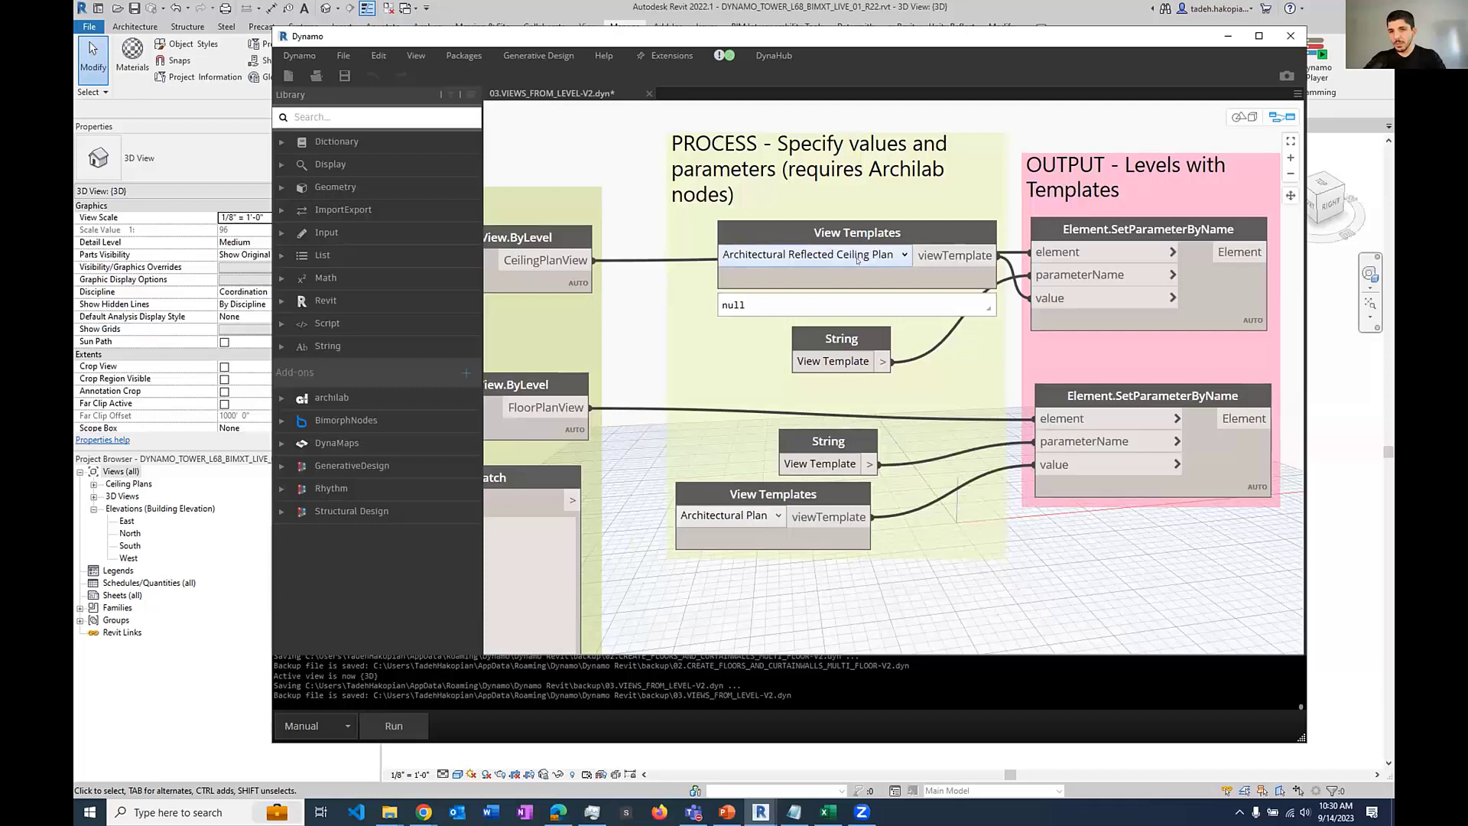
Step: Trace the graph from the Levels category through the CeilingPlanView.ByLevel and FloorPlanView.ByLevel nodes to the template outputs
middle_click_drag(988, 571, 1077, 568)
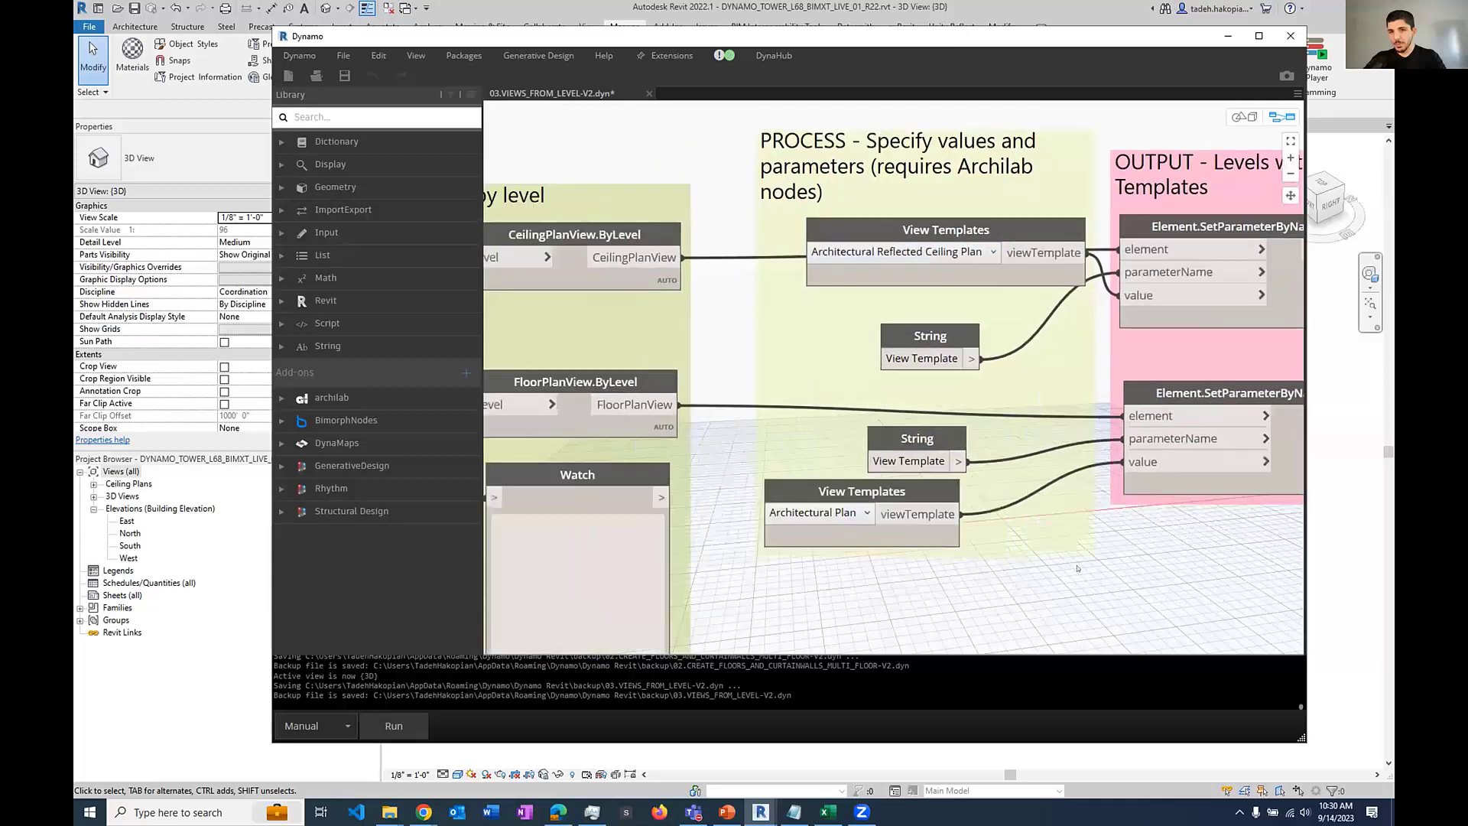
middle_click_drag(692, 543, 1116, 485)
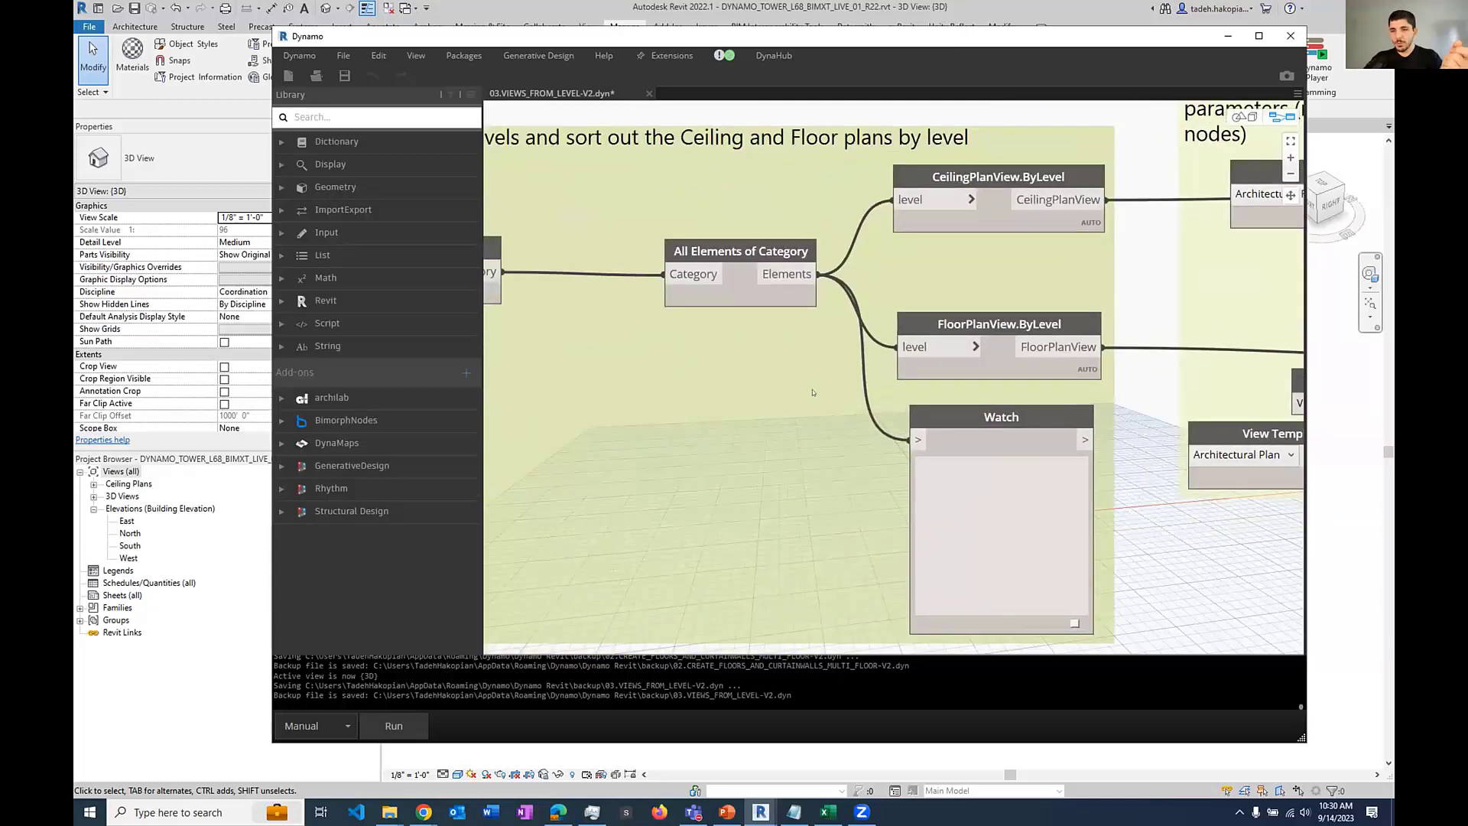
middle_click_drag(813, 392, 1031, 413)
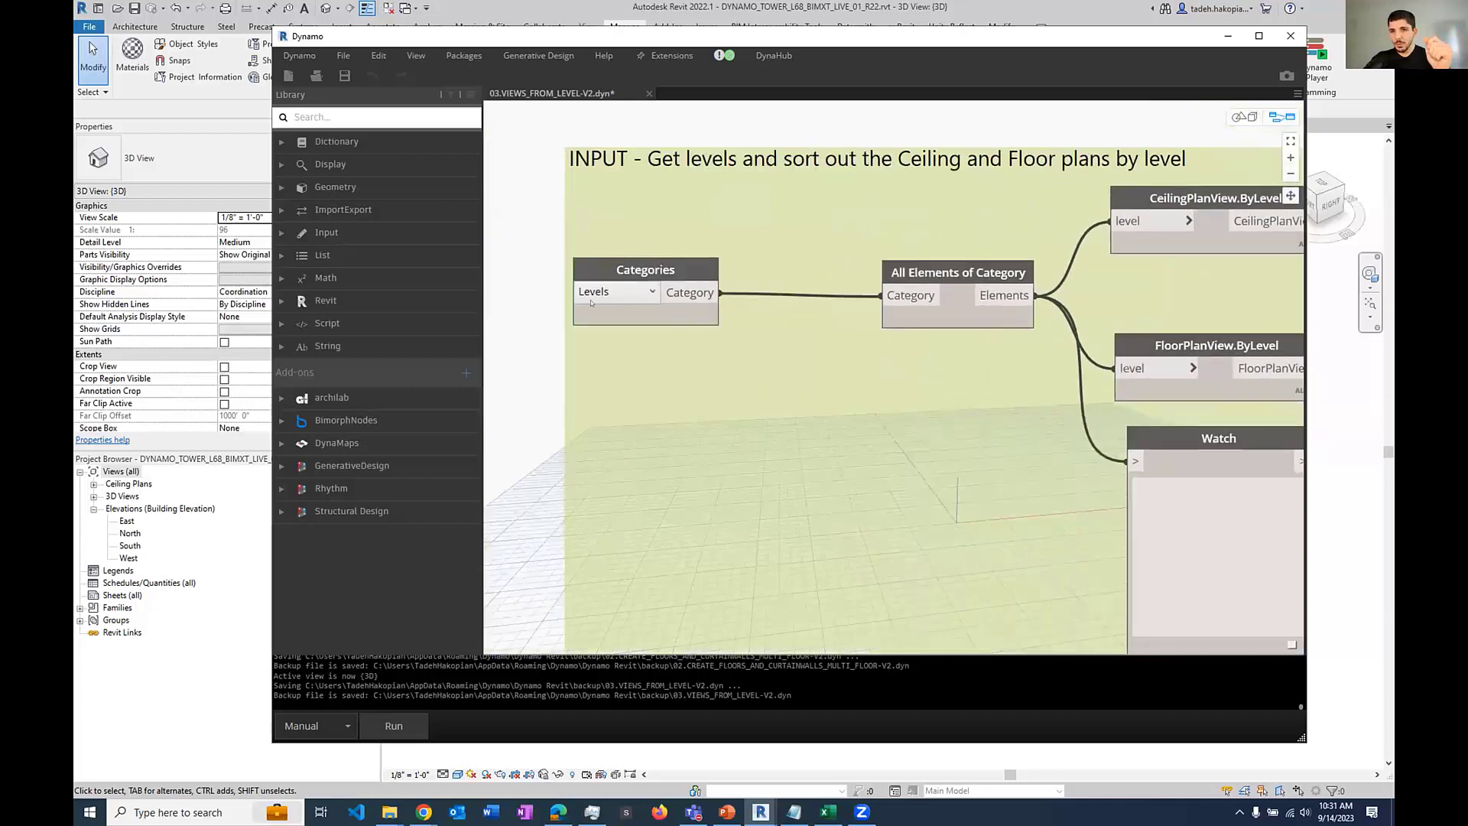
mouse_move(604, 281)
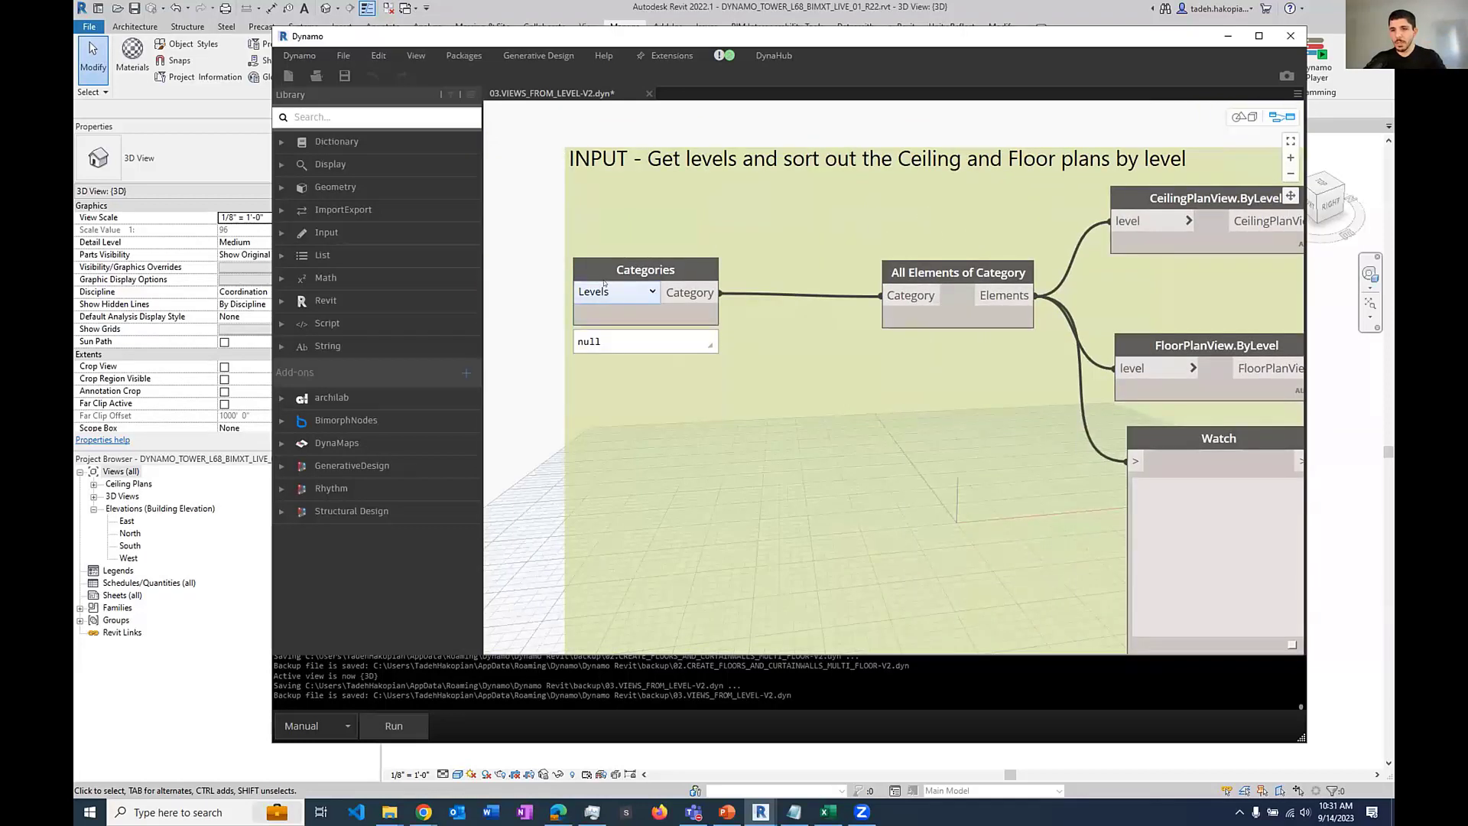
middle_click_drag(974, 294, 658, 282)
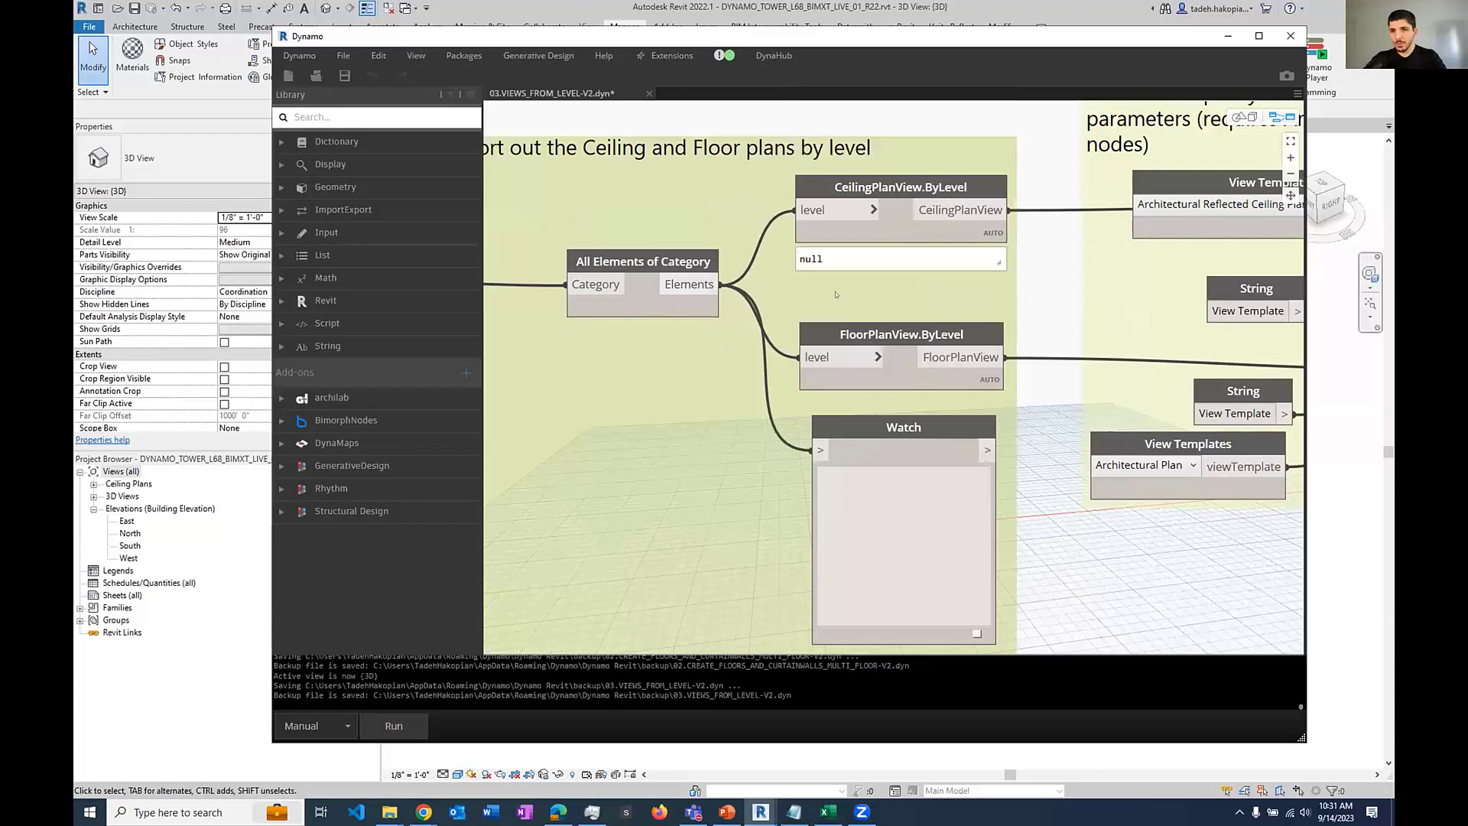
mouse_move(925, 336)
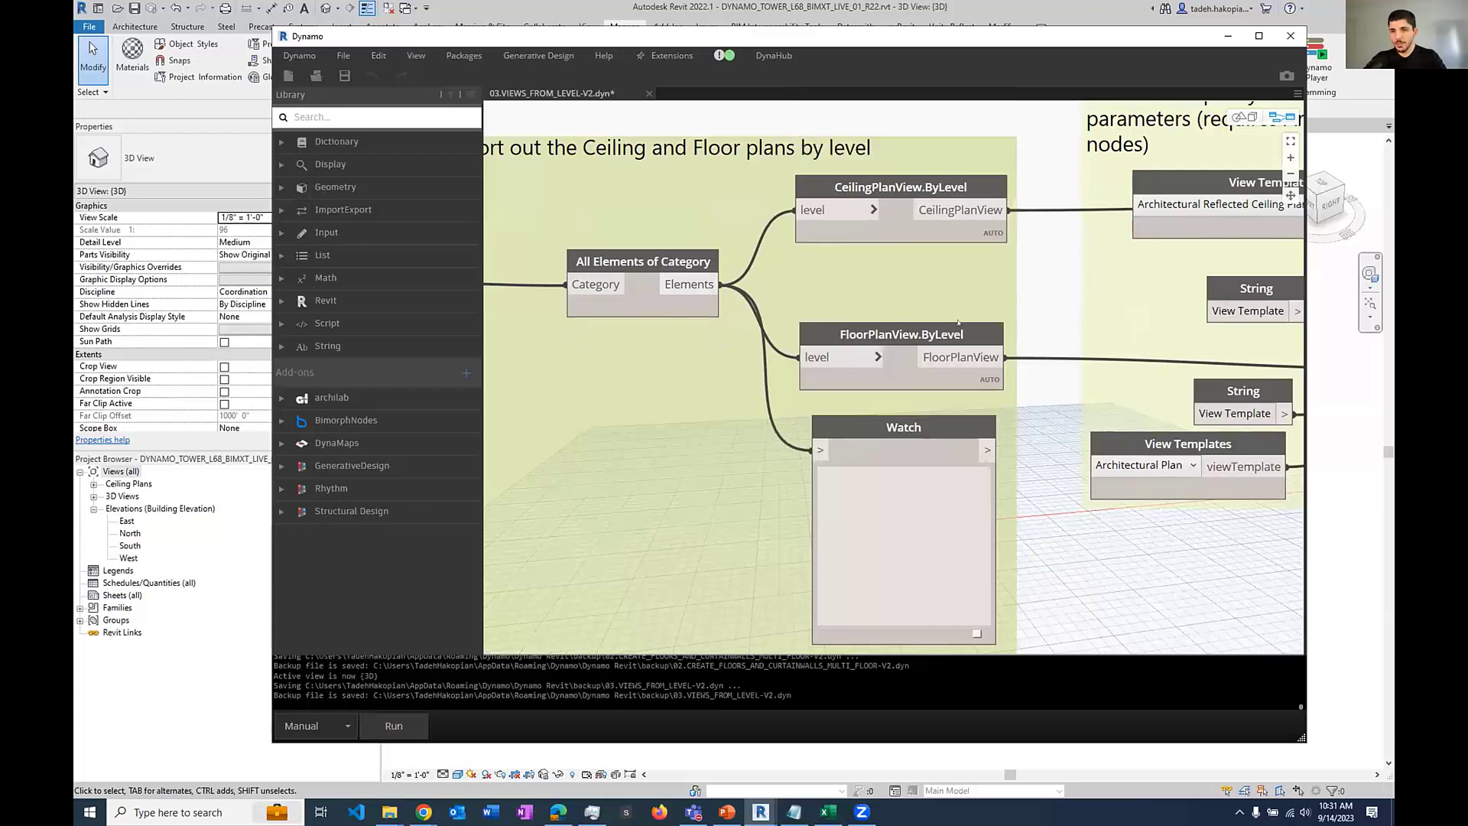
middle_click_drag(1299, 322, 1021, 334)
middle_click_drag(1299, 334, 1089, 337)
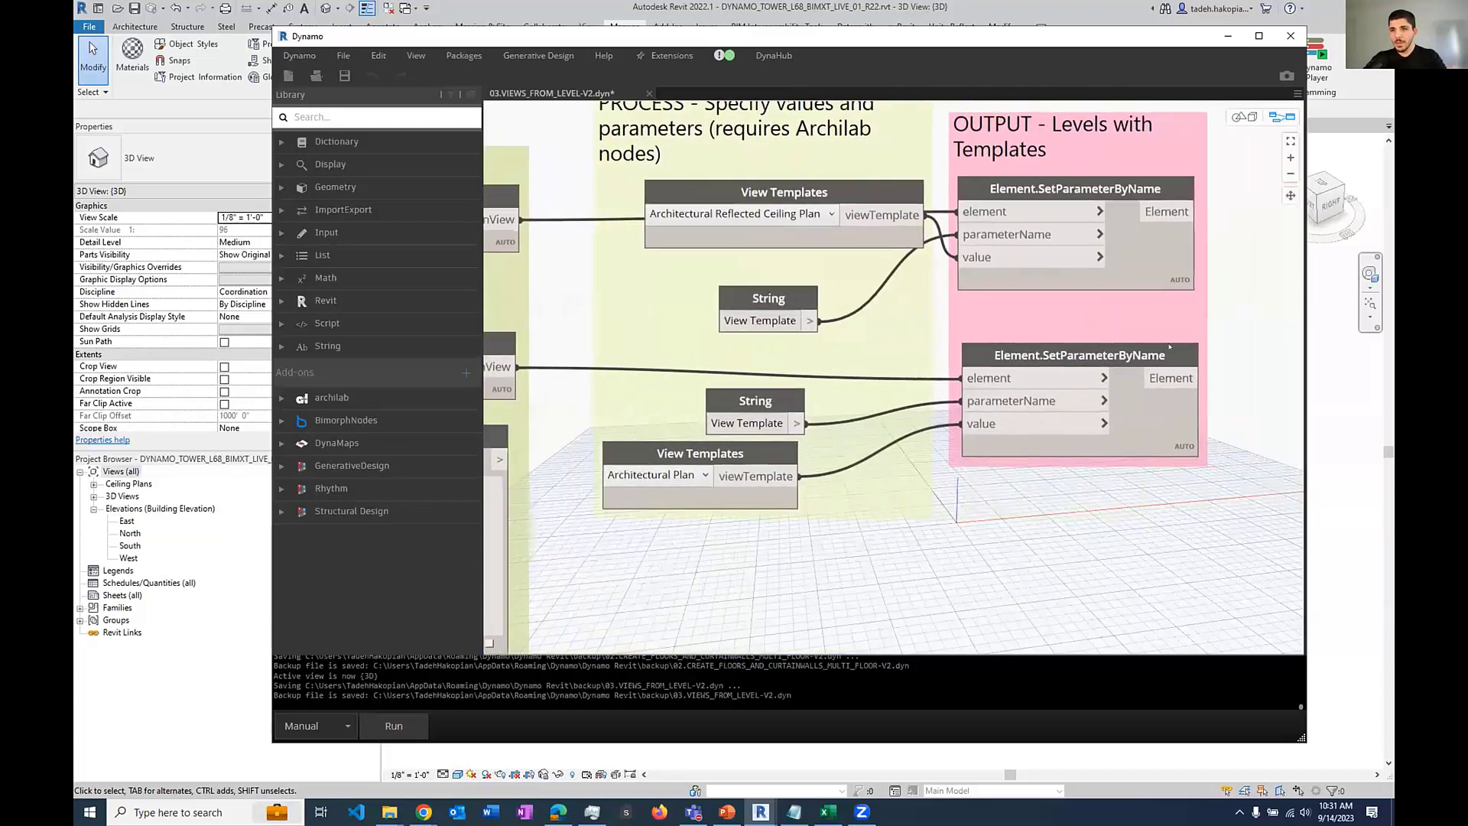
Step: Run the graph to create floor and ceiling plans for all levels with their architectural view templates assigned
scroll(1155, 433, "down", 5)
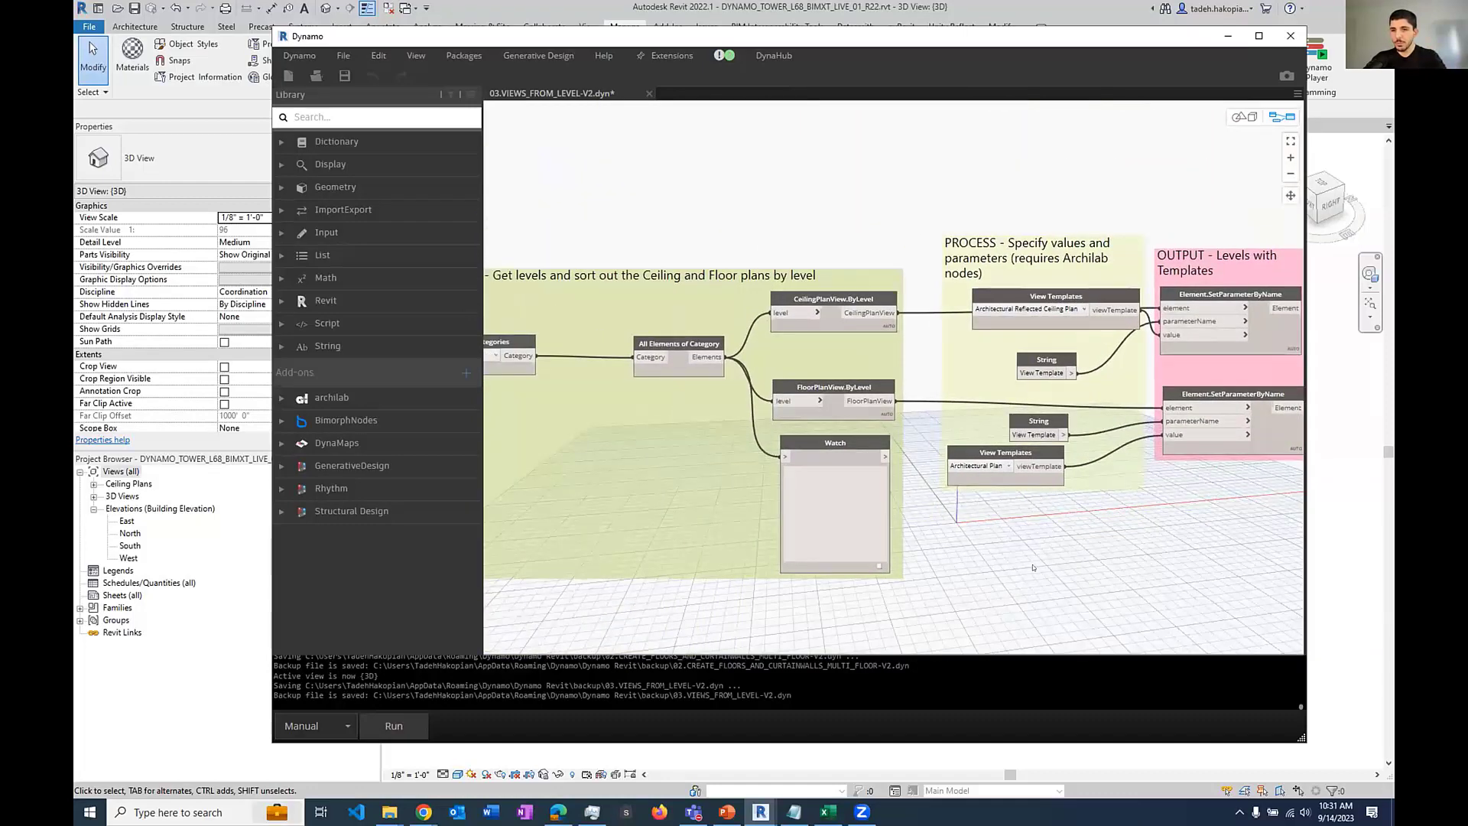
scroll(1032, 567, "down", 1)
key("F5")
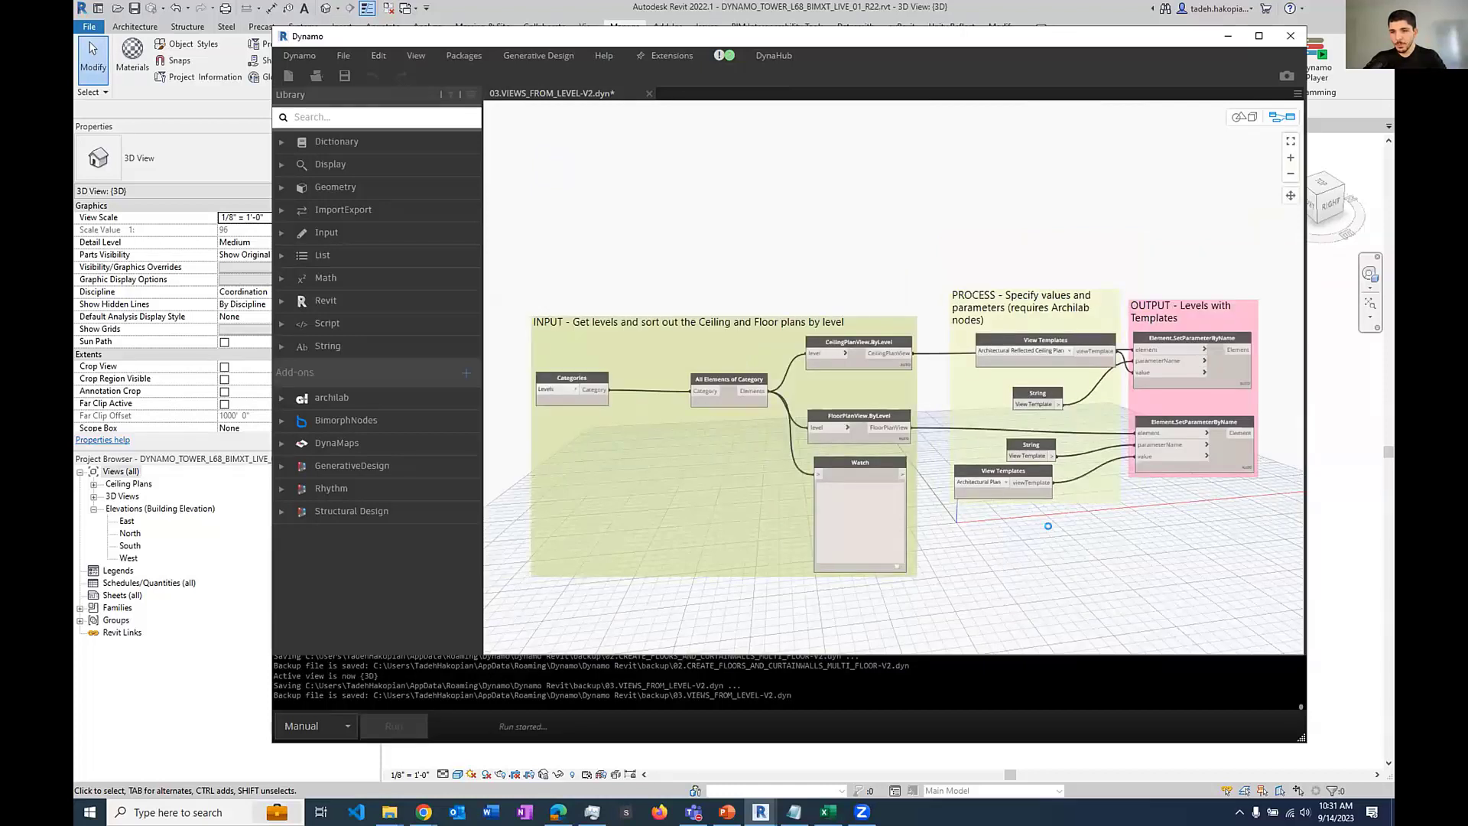
Step: Inspect the level list in the Watch node and the output of the floor plans' Element.SetParameterByName node
scroll(948, 535, "up", 4)
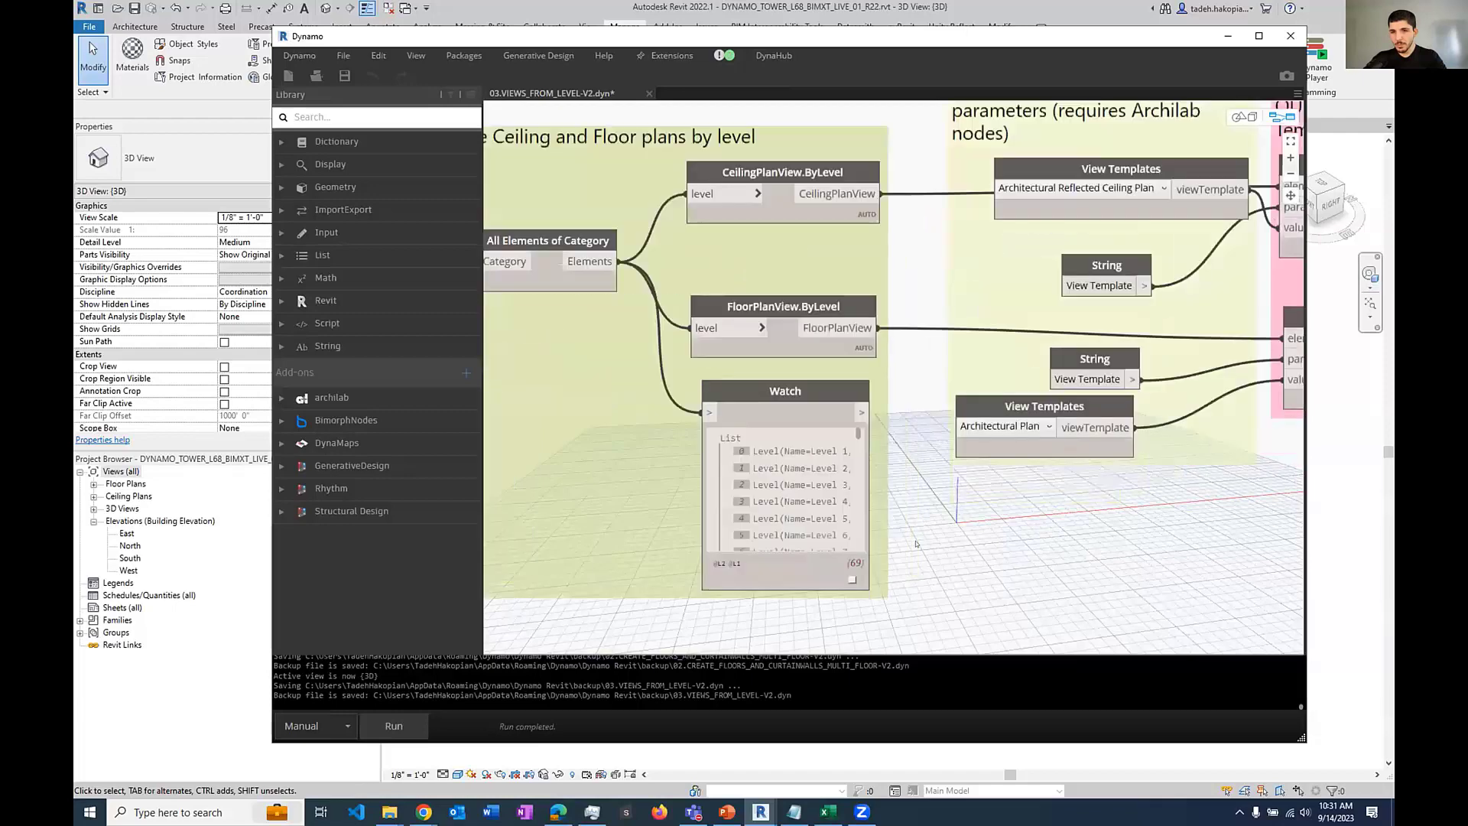
scroll(836, 447, "down", 3)
scroll(836, 447, "down", 15)
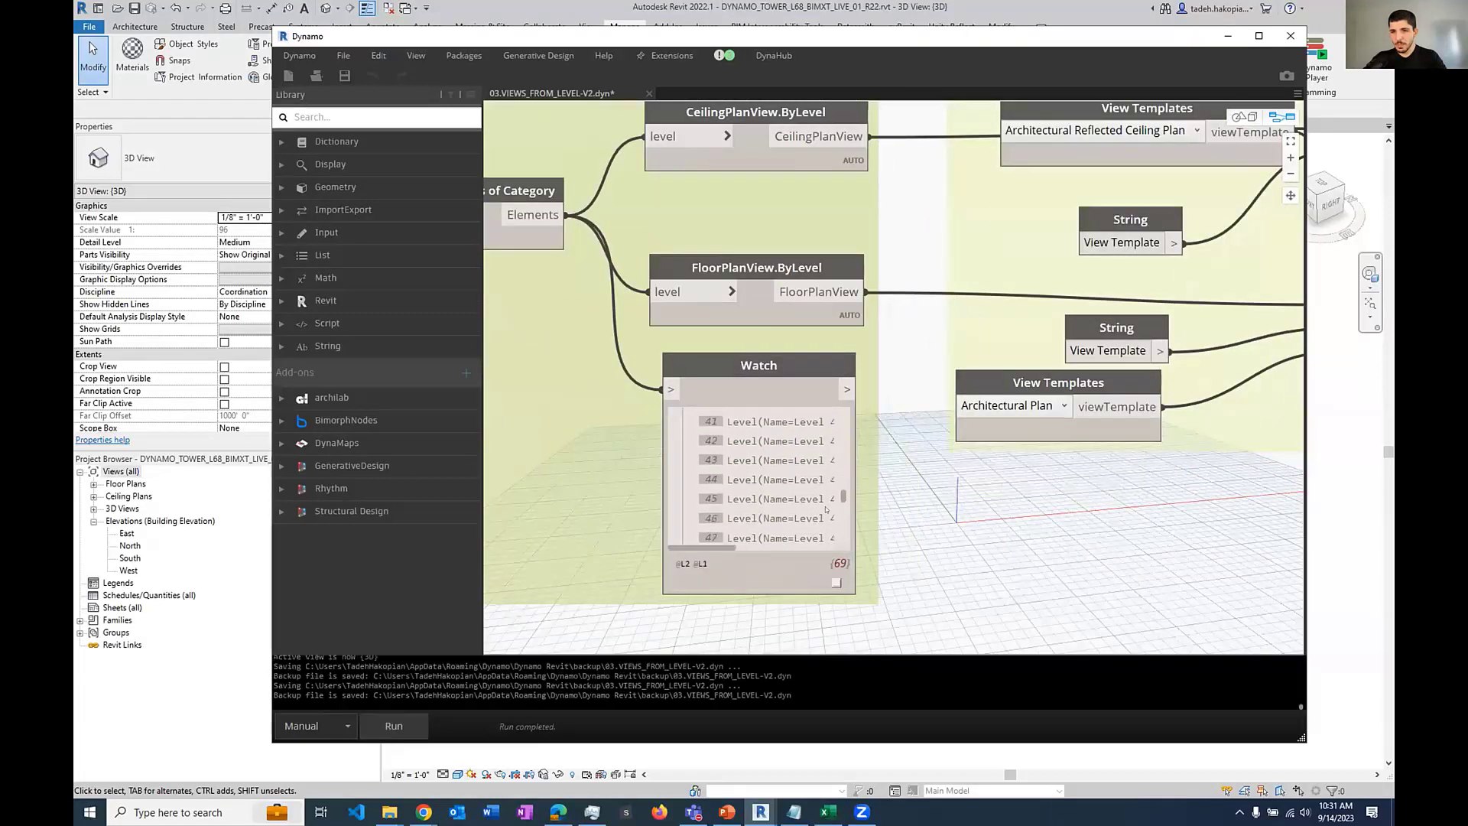
middle_click_drag(1031, 498, 557, 528)
left_click(1079, 432)
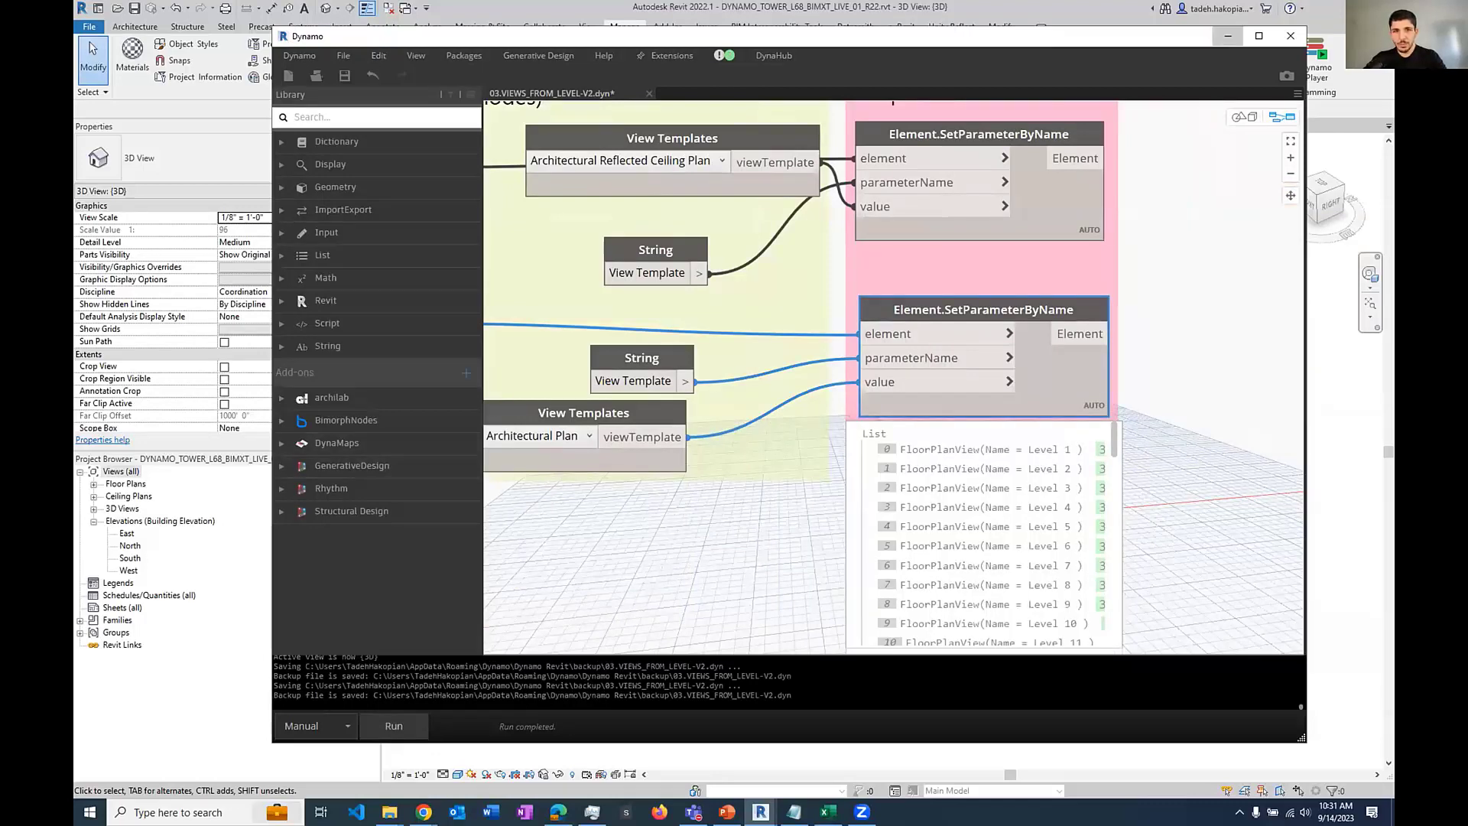
Step: Minimize Dynamo to return to Revit, expand the generated floor plans and open the Level 1 plan
left_click(1223, 36)
left_click(94, 484)
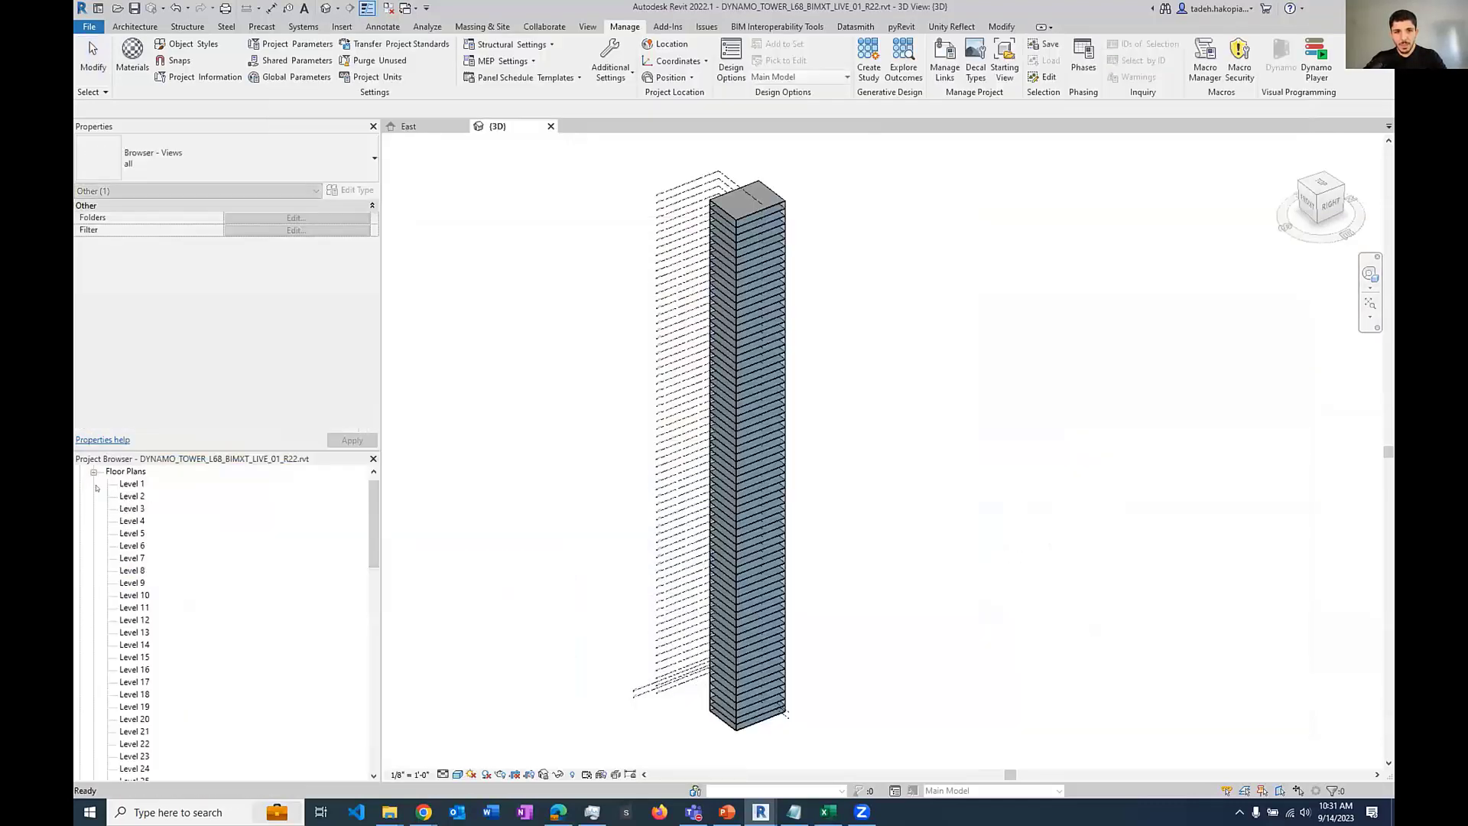
double_click(136, 484)
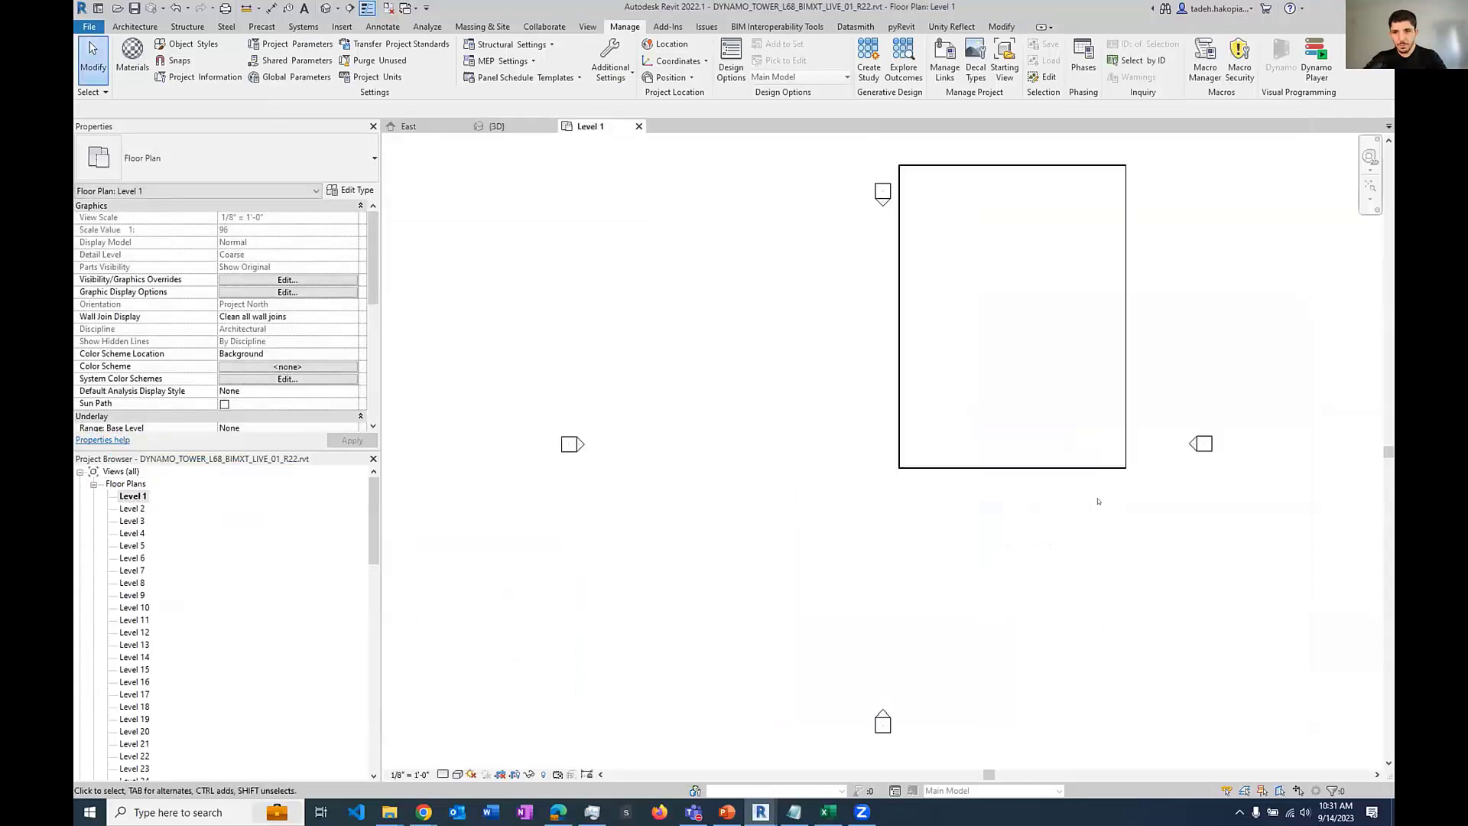
scroll(859, 546, "down", 1)
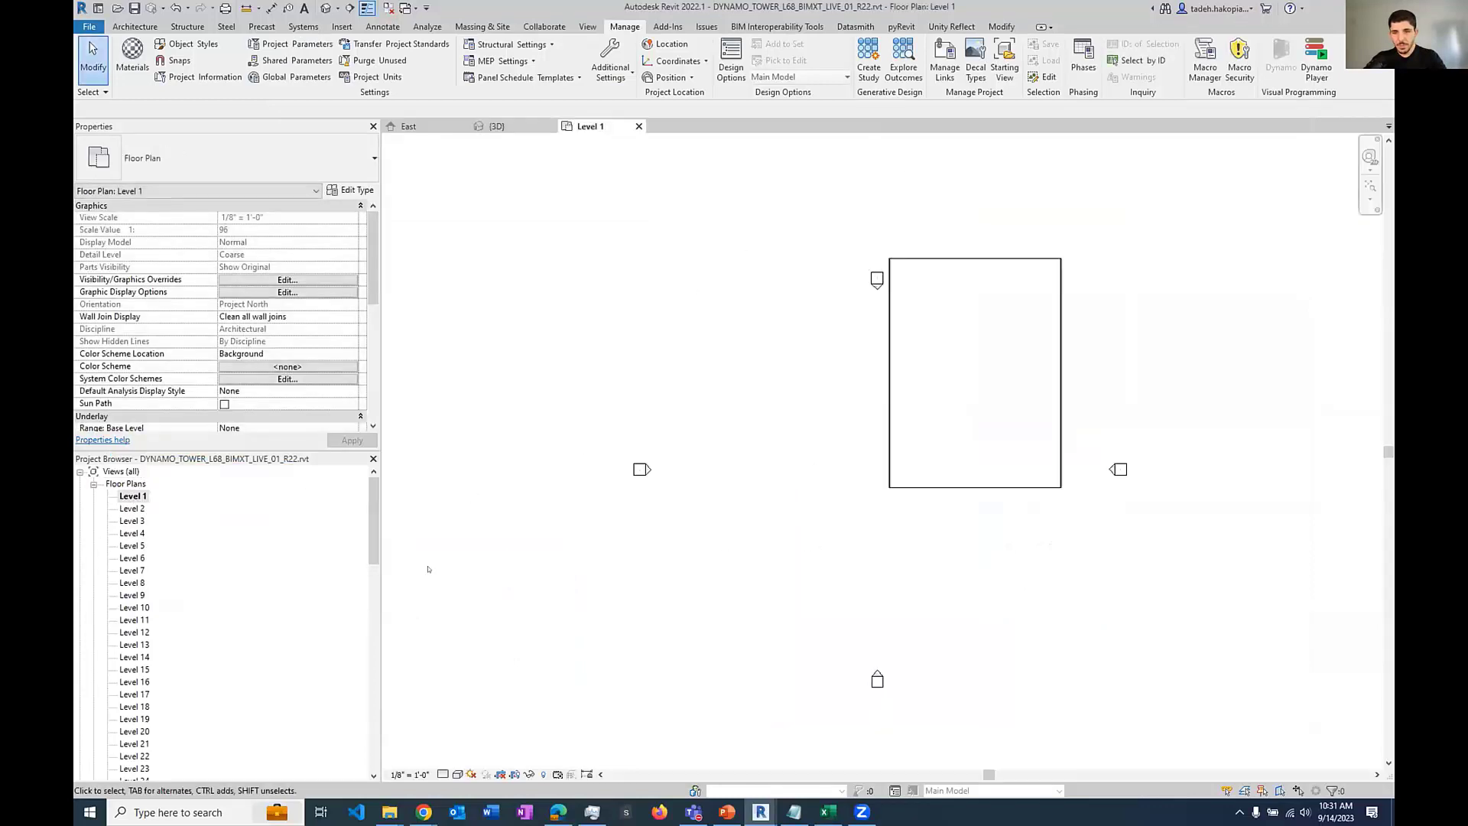
Step: Collapse the Floor Plans list and check the View Template property of the Level 1 floor plan
left_click(92, 485)
left_click(828, 409)
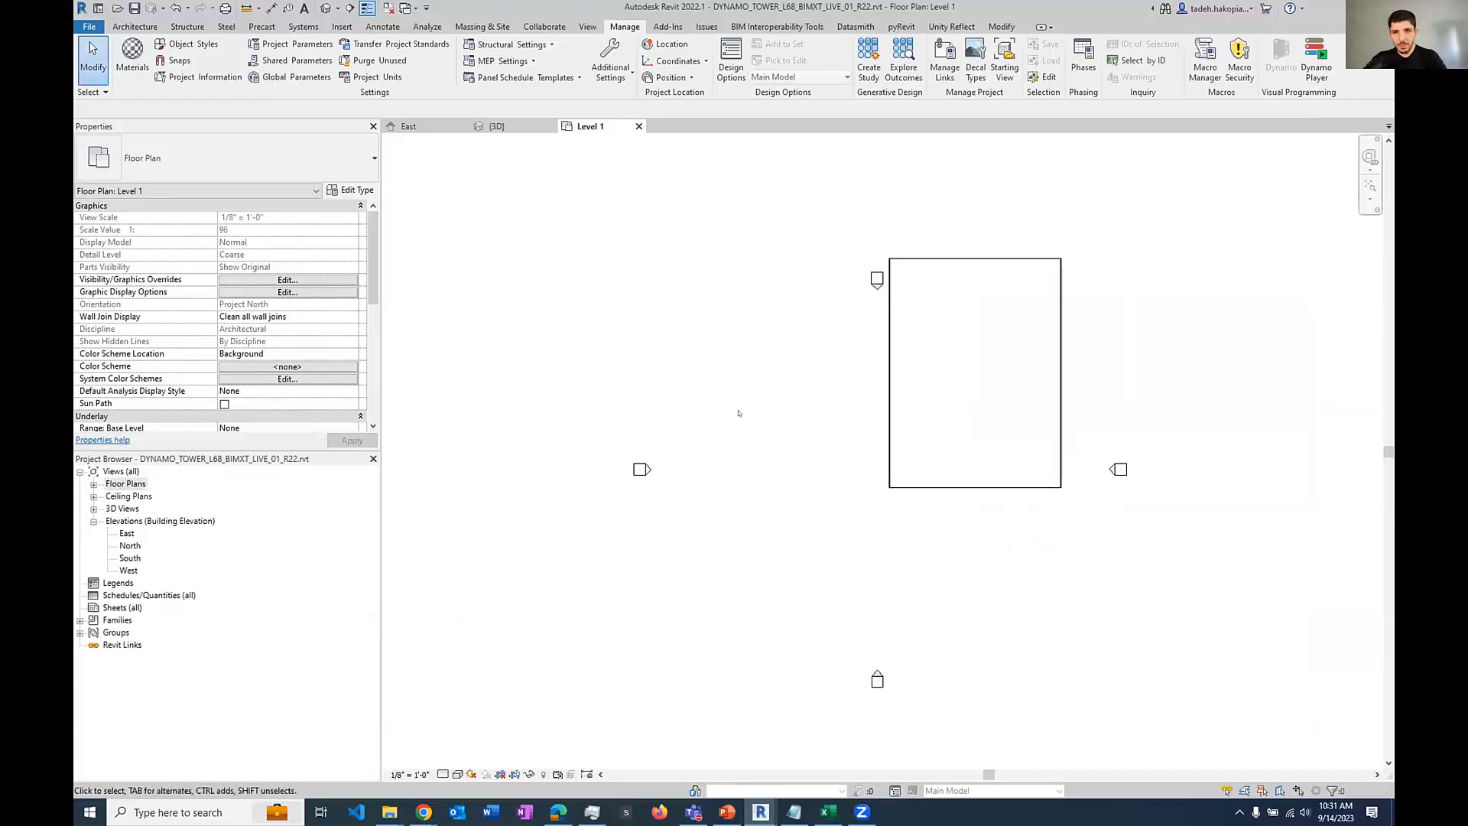
scroll(306, 382, "down", 3)
scroll(306, 382, "down", 3)
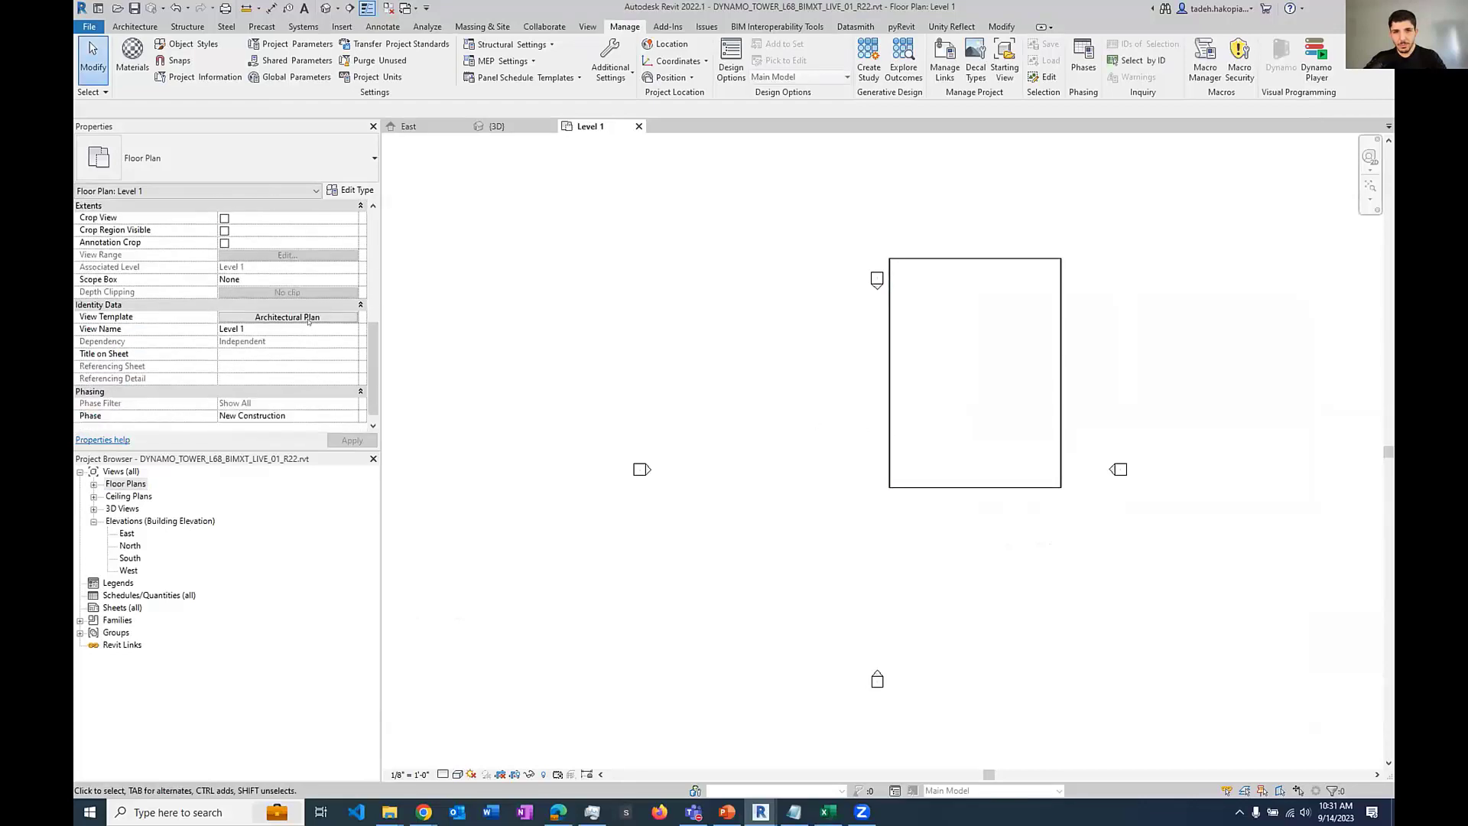
Step: Review the settings of the view template assigned to the Level 1 floor plan
left_click(304, 316)
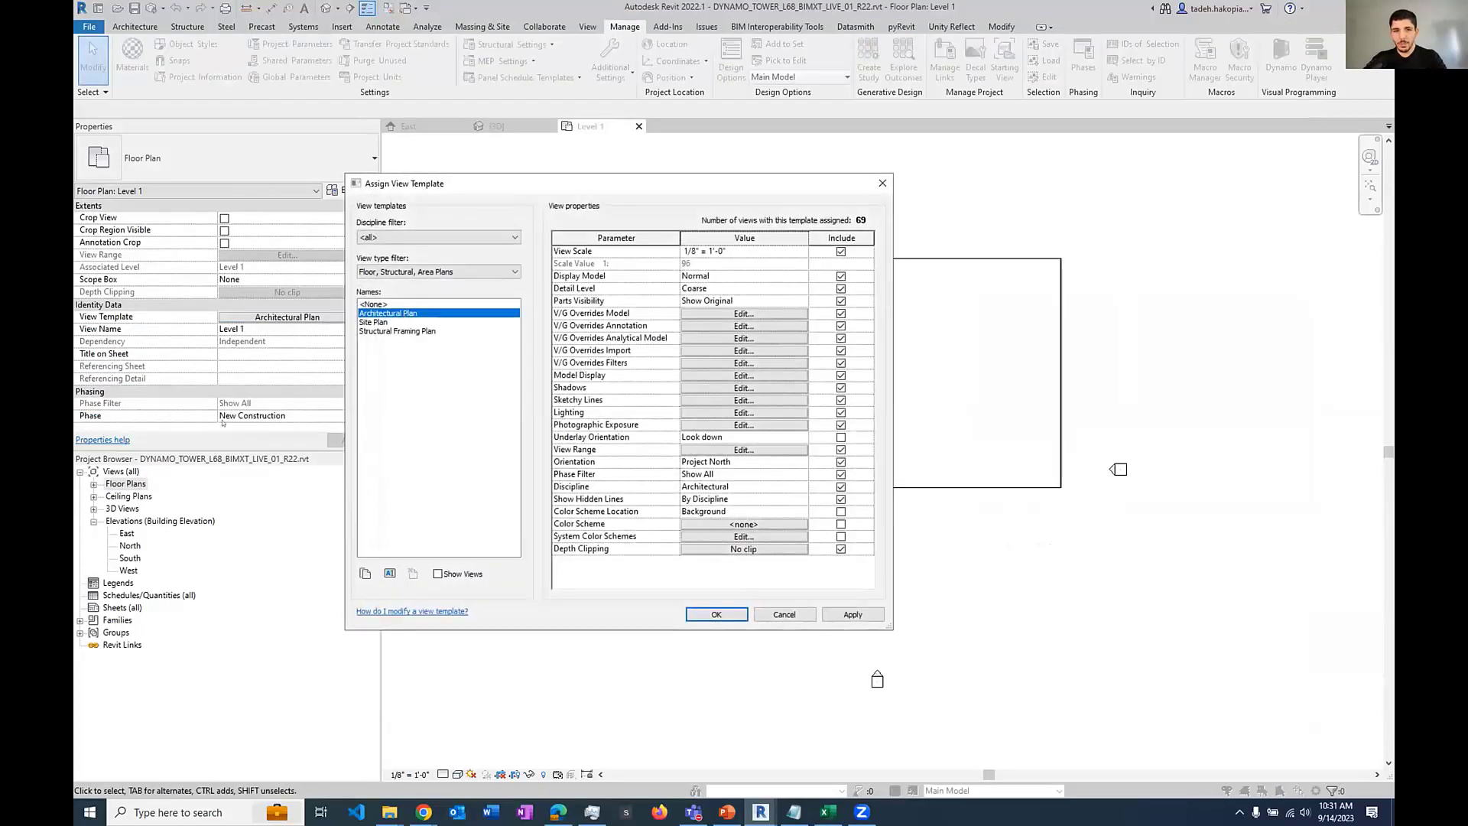
key("Escape")
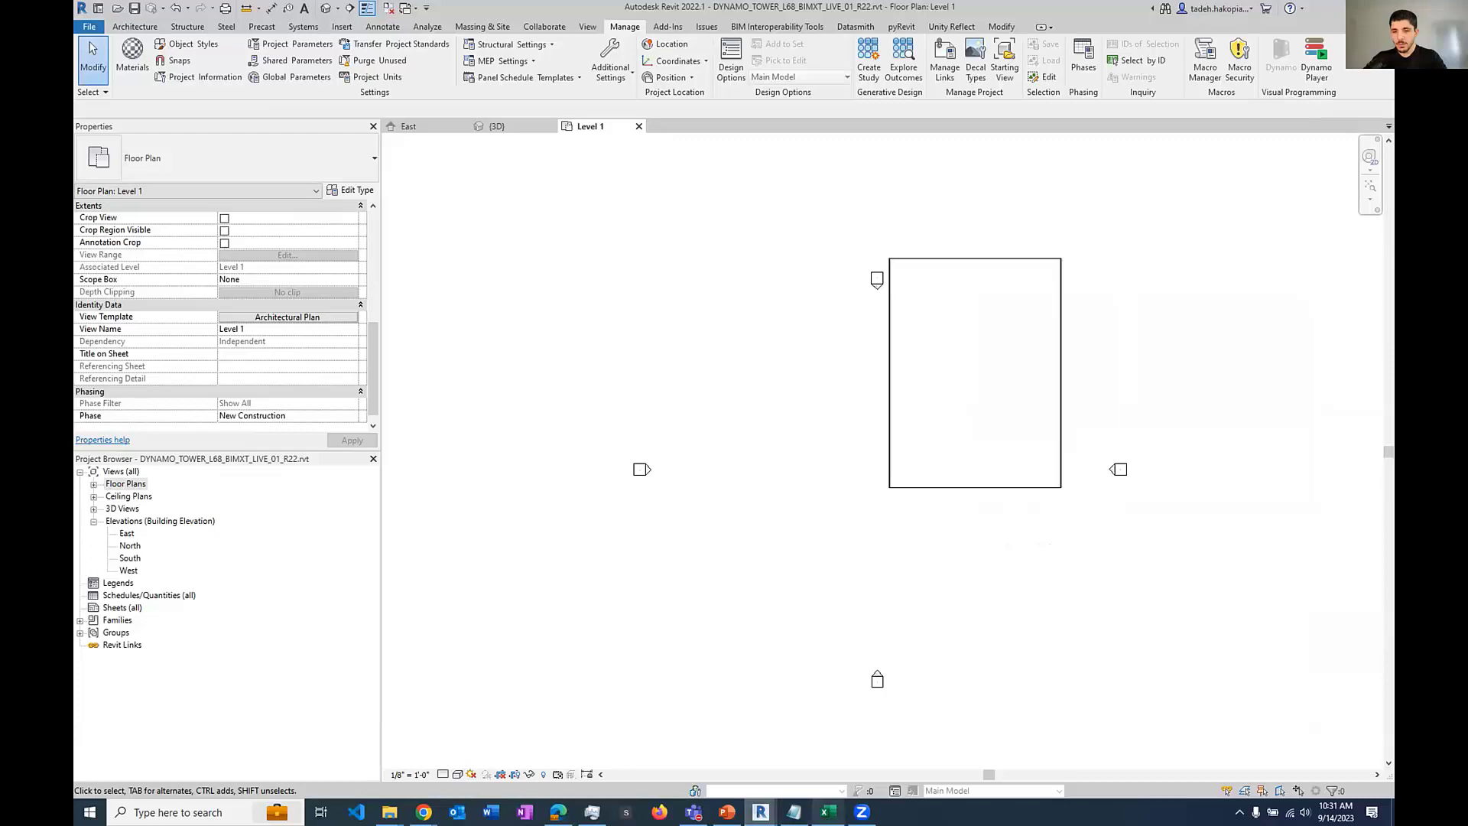
Step: Switch to Dynamo and open 04.SHEETS_FROM_EXCEL_05.1-GRAPHICS-V2.dyn, discarding the changes to 03.VIEWS_FROM_LEVEL-V2.dyn
mouse_move(759, 800)
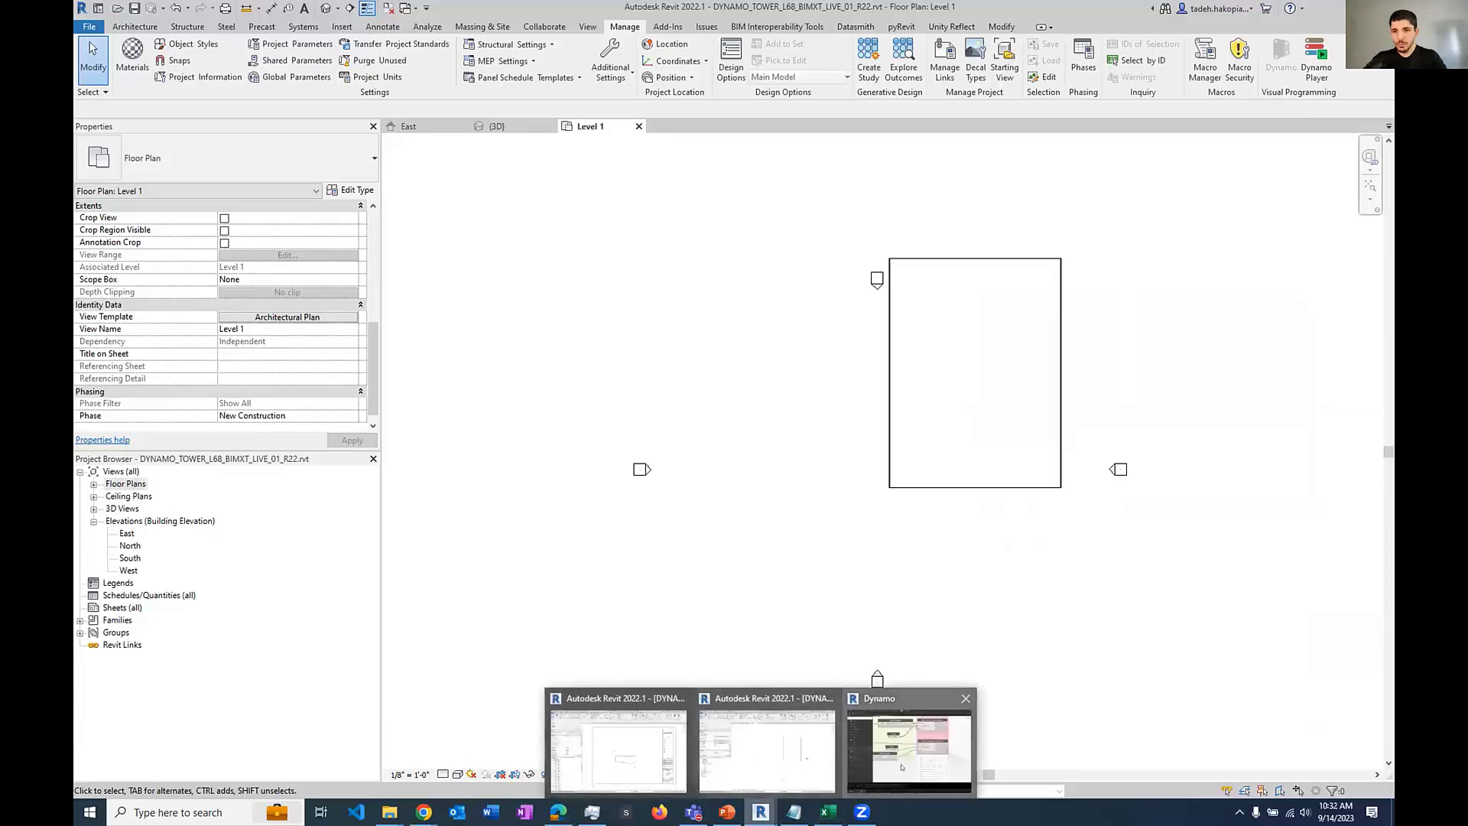
left_click(906, 665)
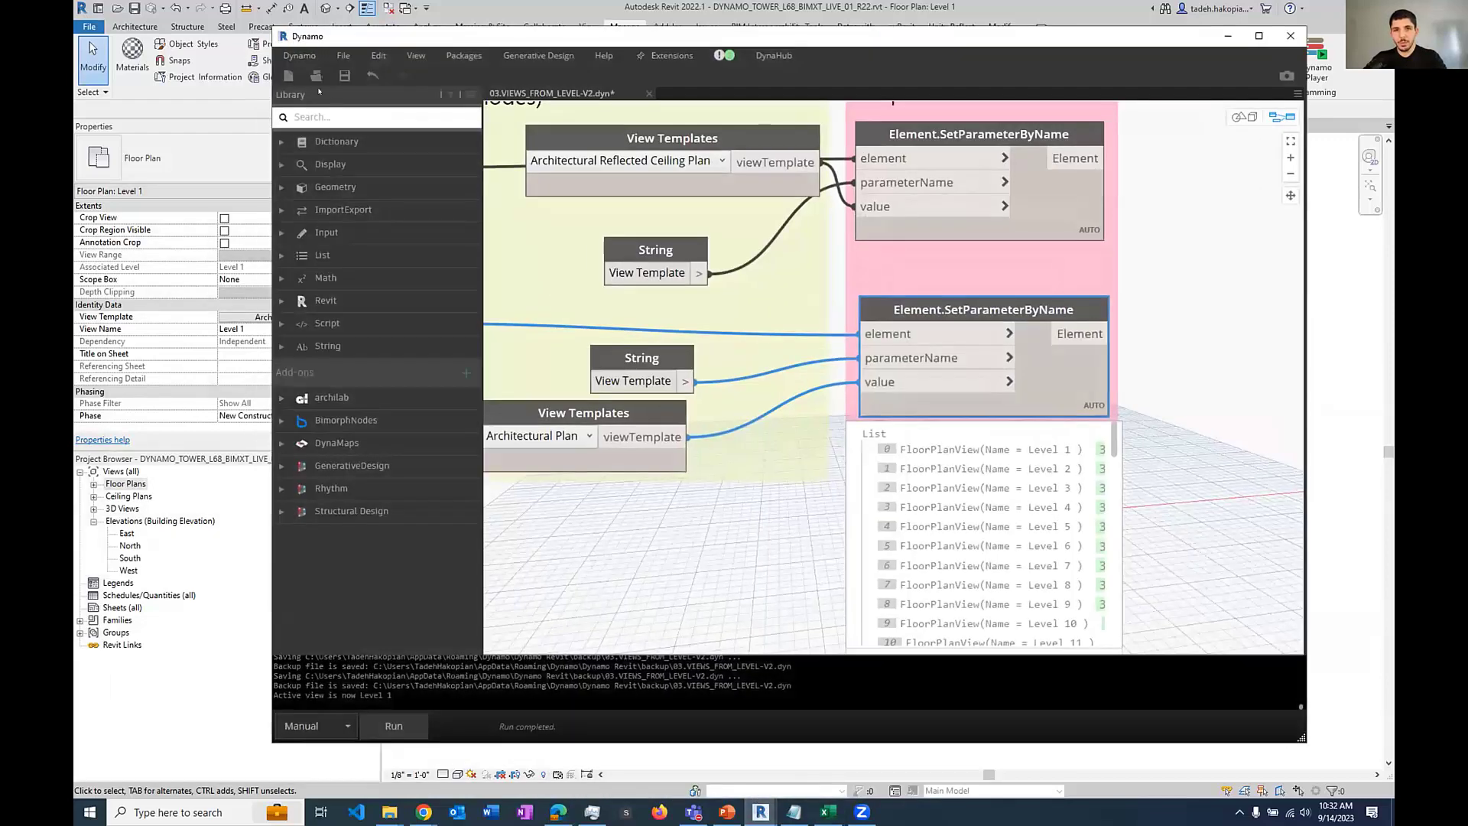
left_click(317, 76)
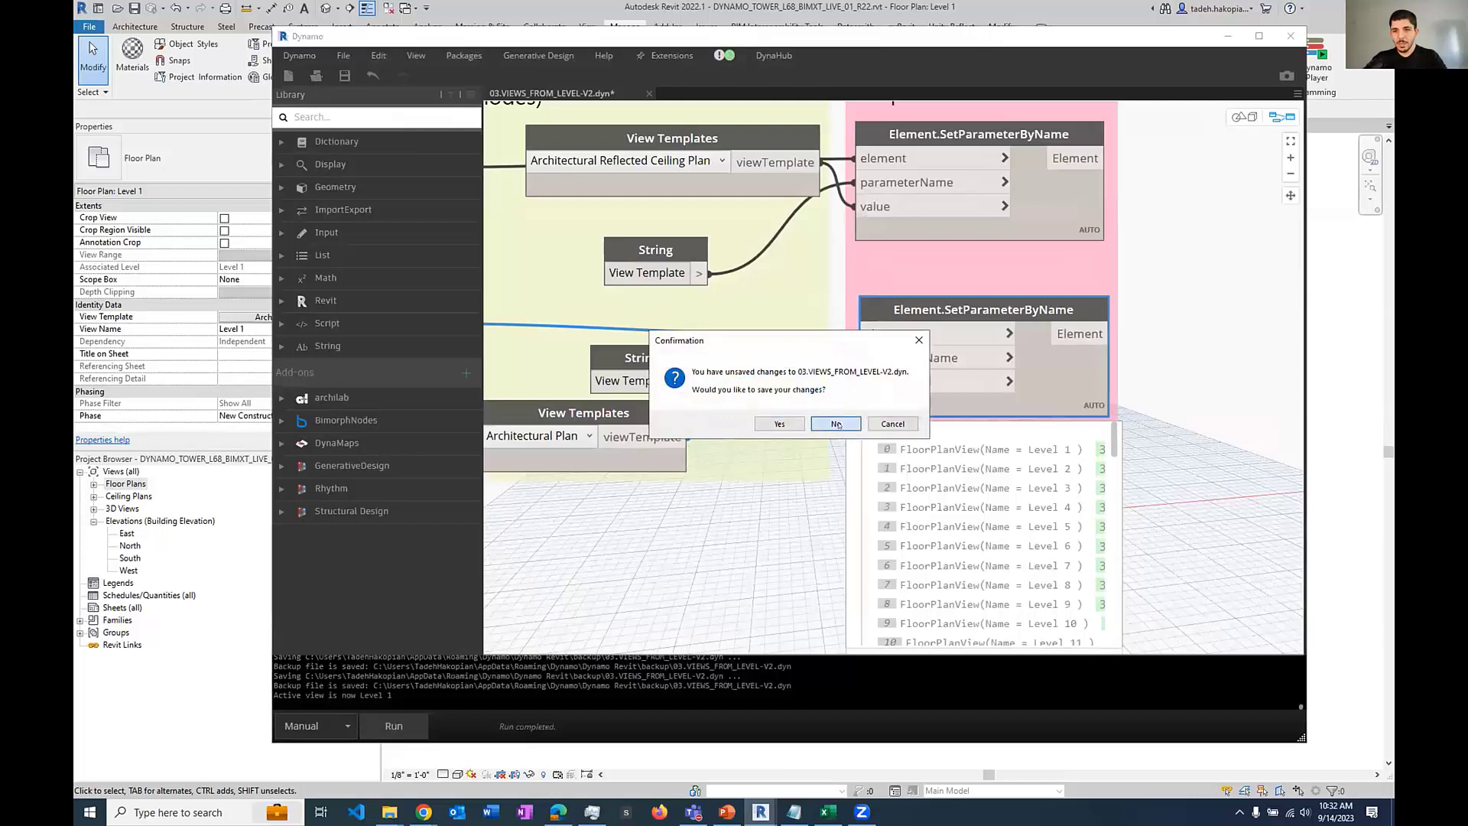
left_click(835, 424)
double_click(679, 349)
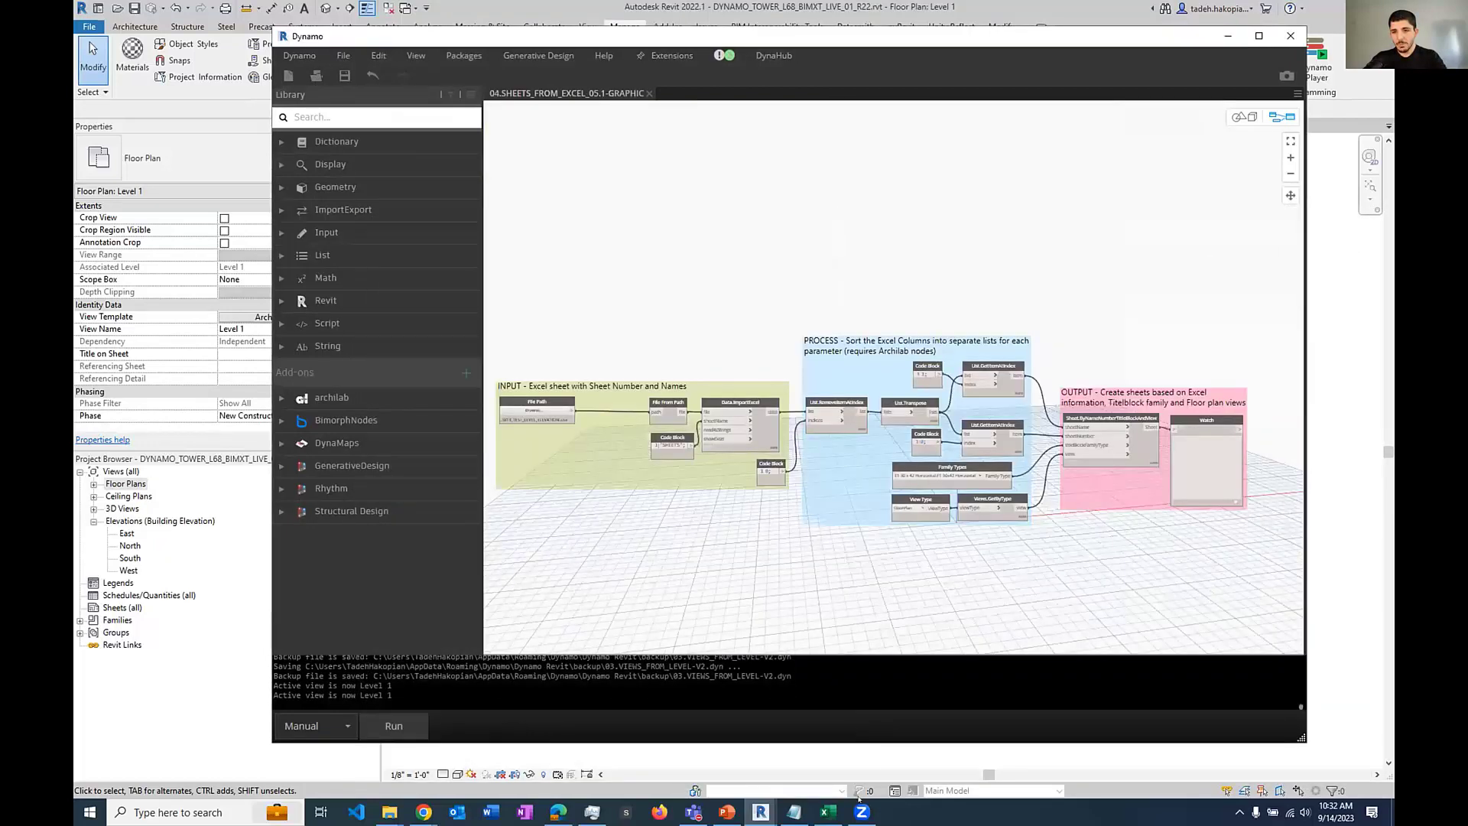
Step: Switch to 813_TEST_LEVEL_ELEVATION.xlsx in Excel, enlarge its window and look through the rows of the SHEETS worksheet
left_click(828, 812)
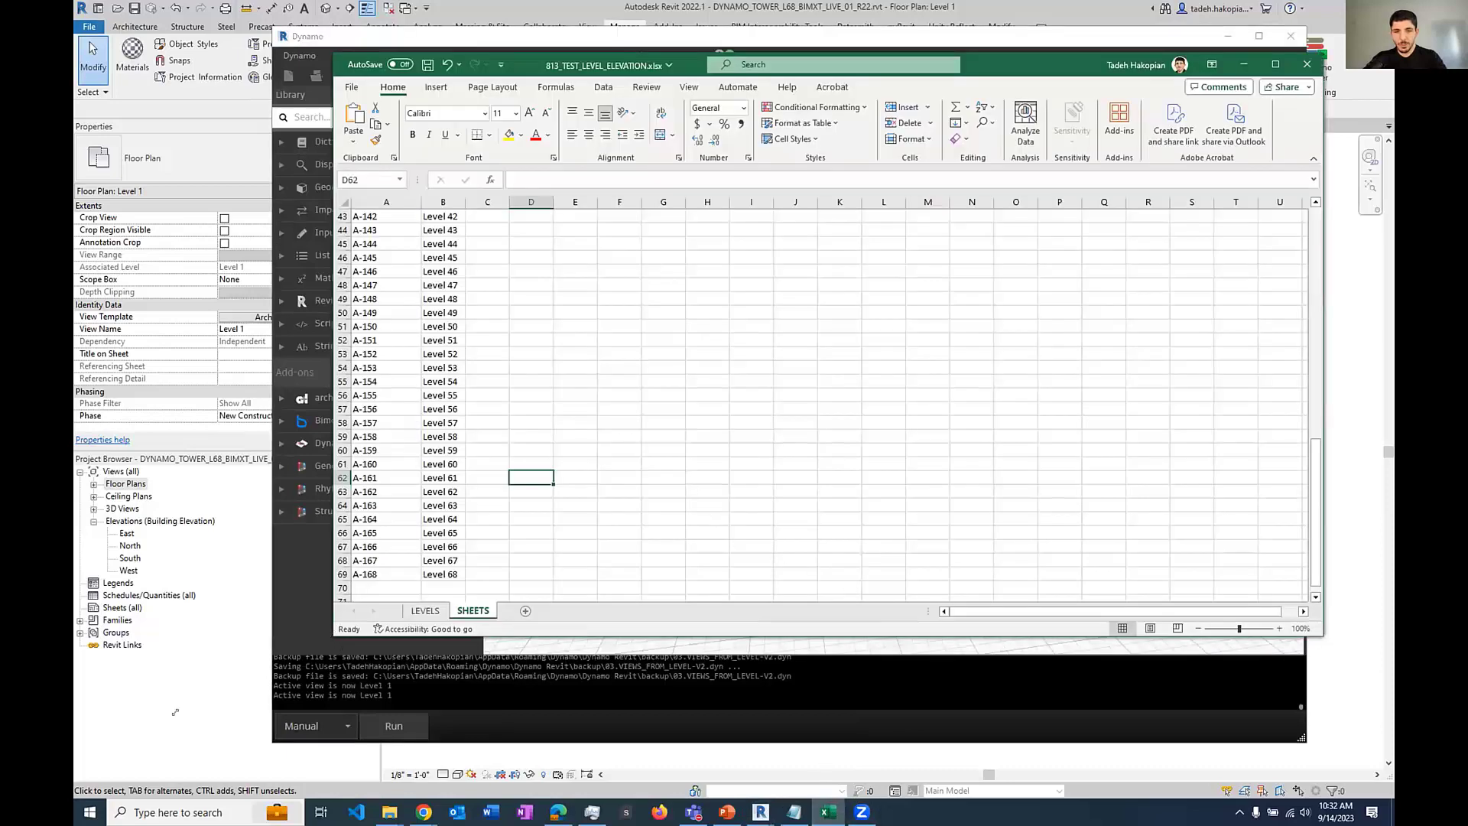
left_click_drag(331, 633, 174, 716)
scroll(309, 503, "up", 14)
scroll(310, 503, "down", 13)
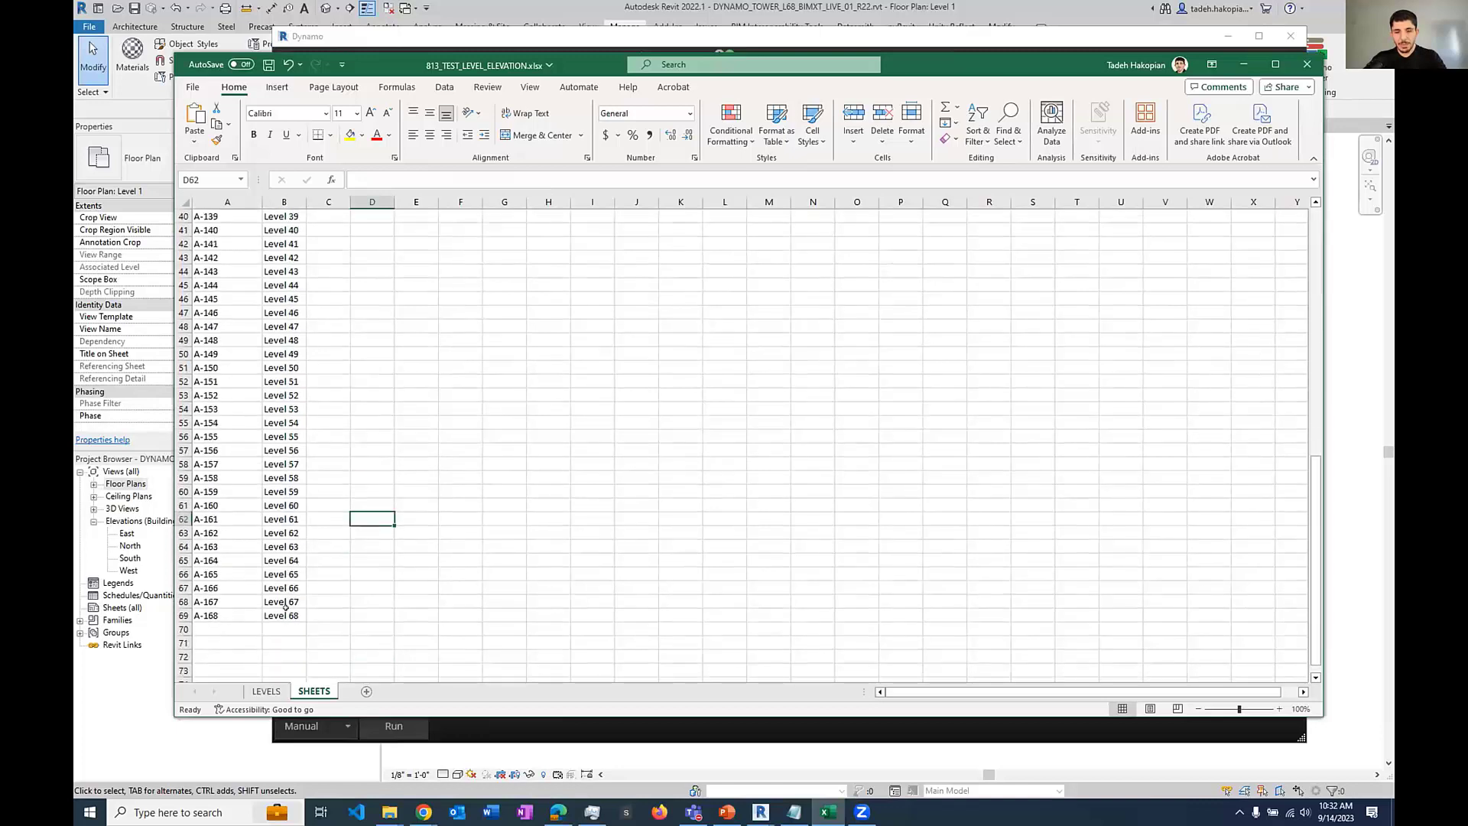
scroll(287, 600, "up", 13)
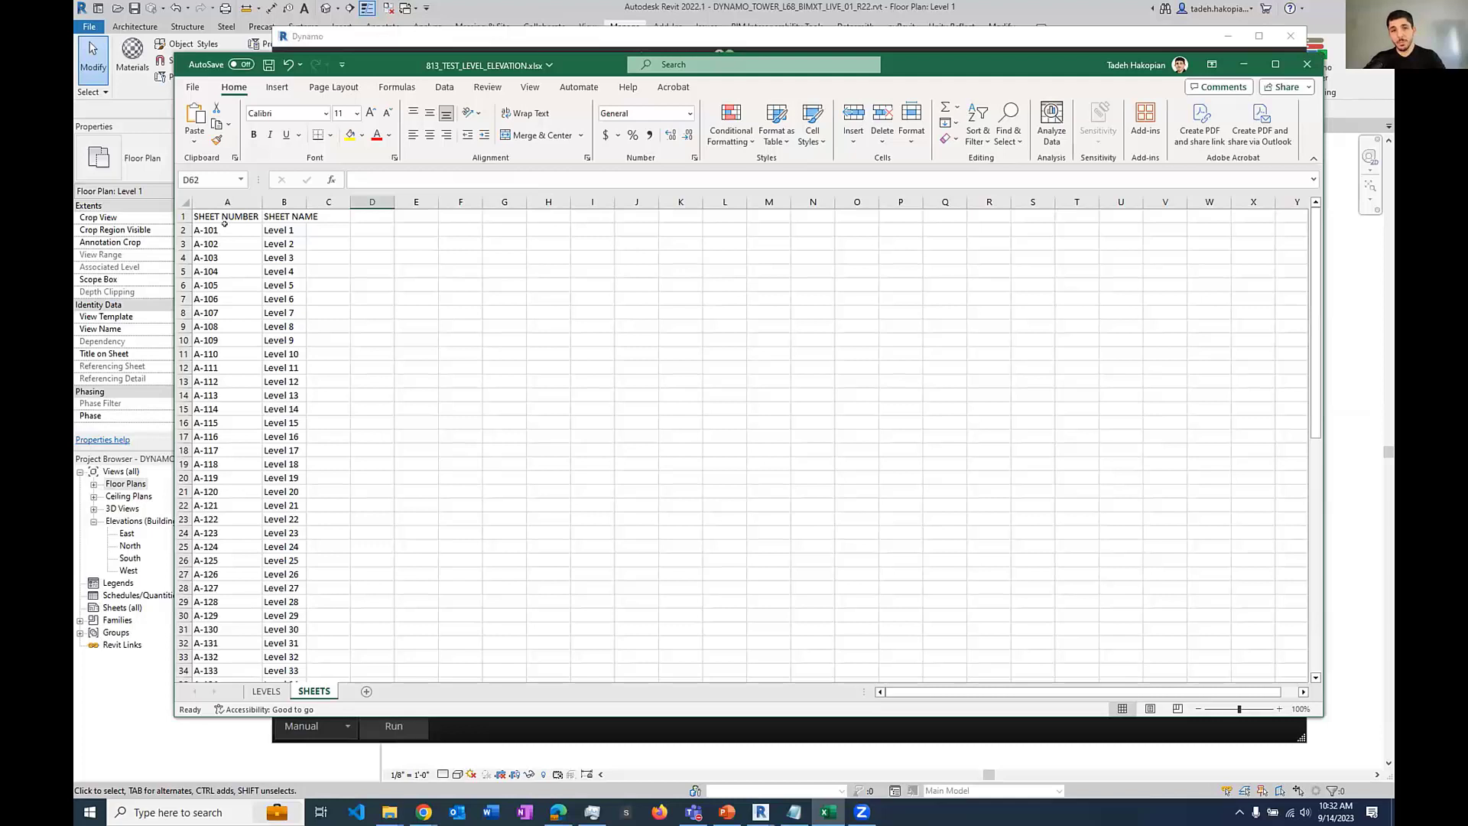
Step: Examine the SHEET NUMBER and SHEET NAME columns of the SHEETS worksheet, from their headers and first entries down
left_click(202, 229)
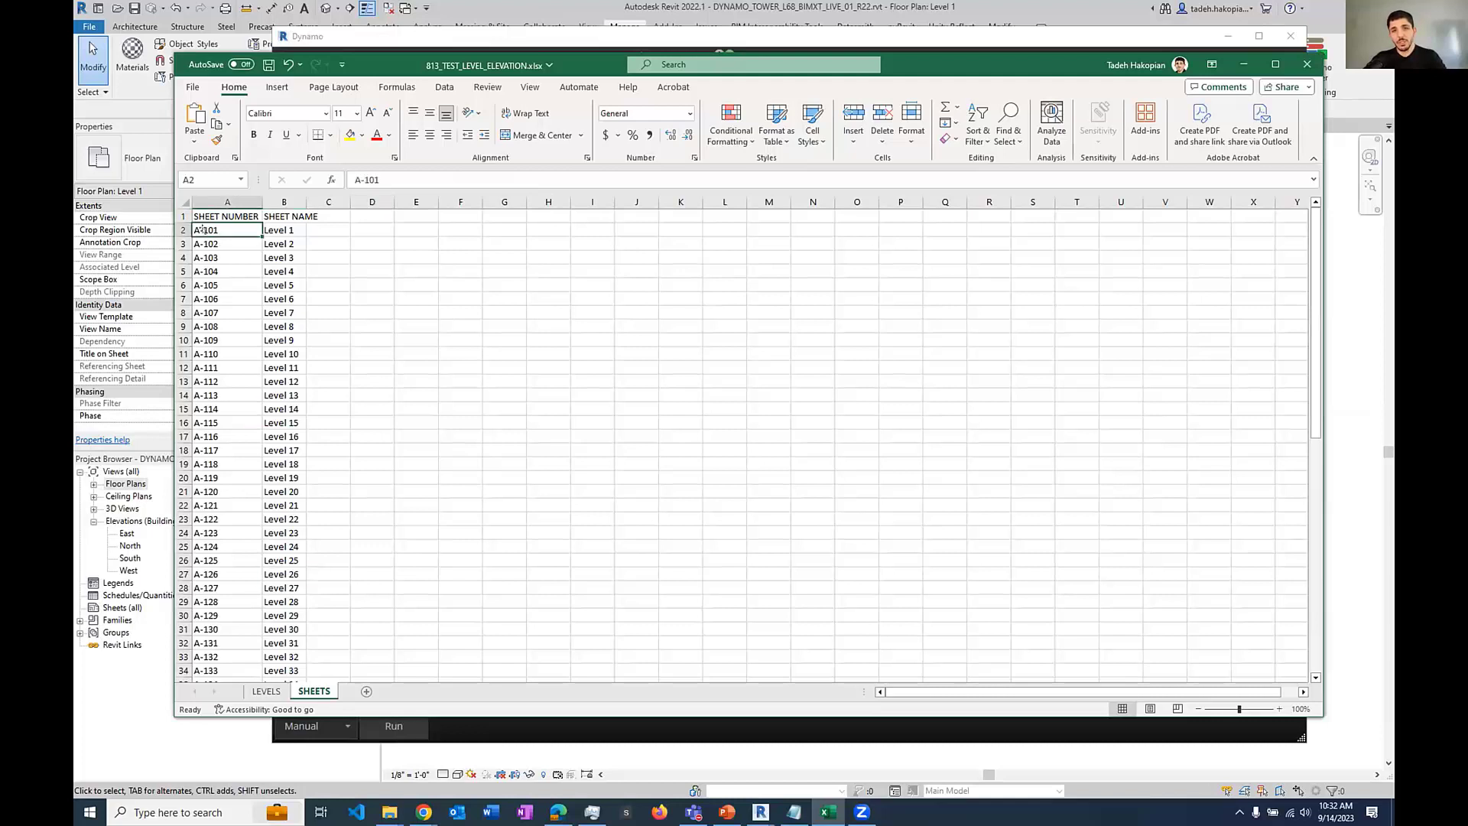
left_click(266, 225)
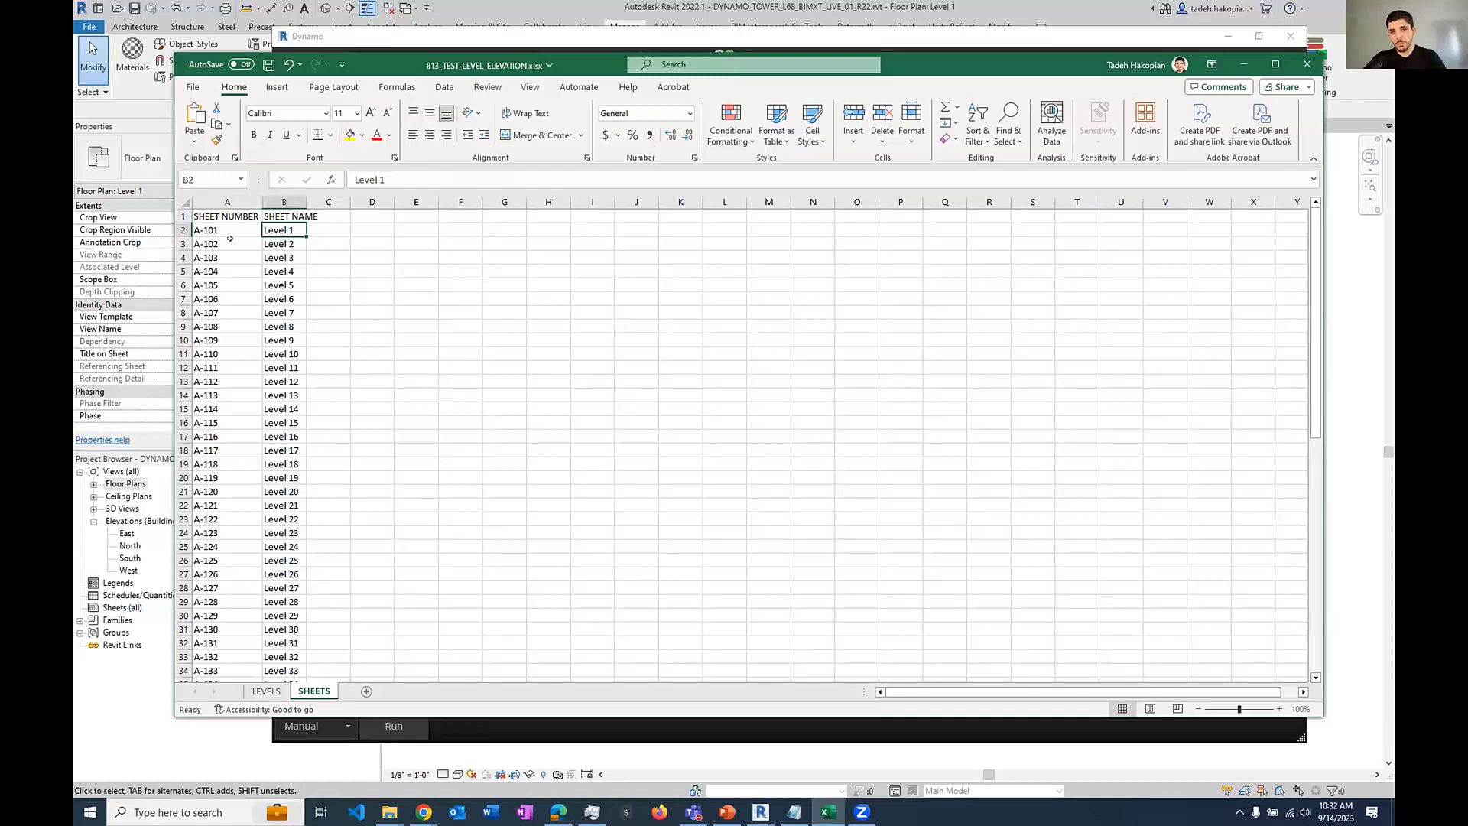
scroll(198, 533, "down", 14)
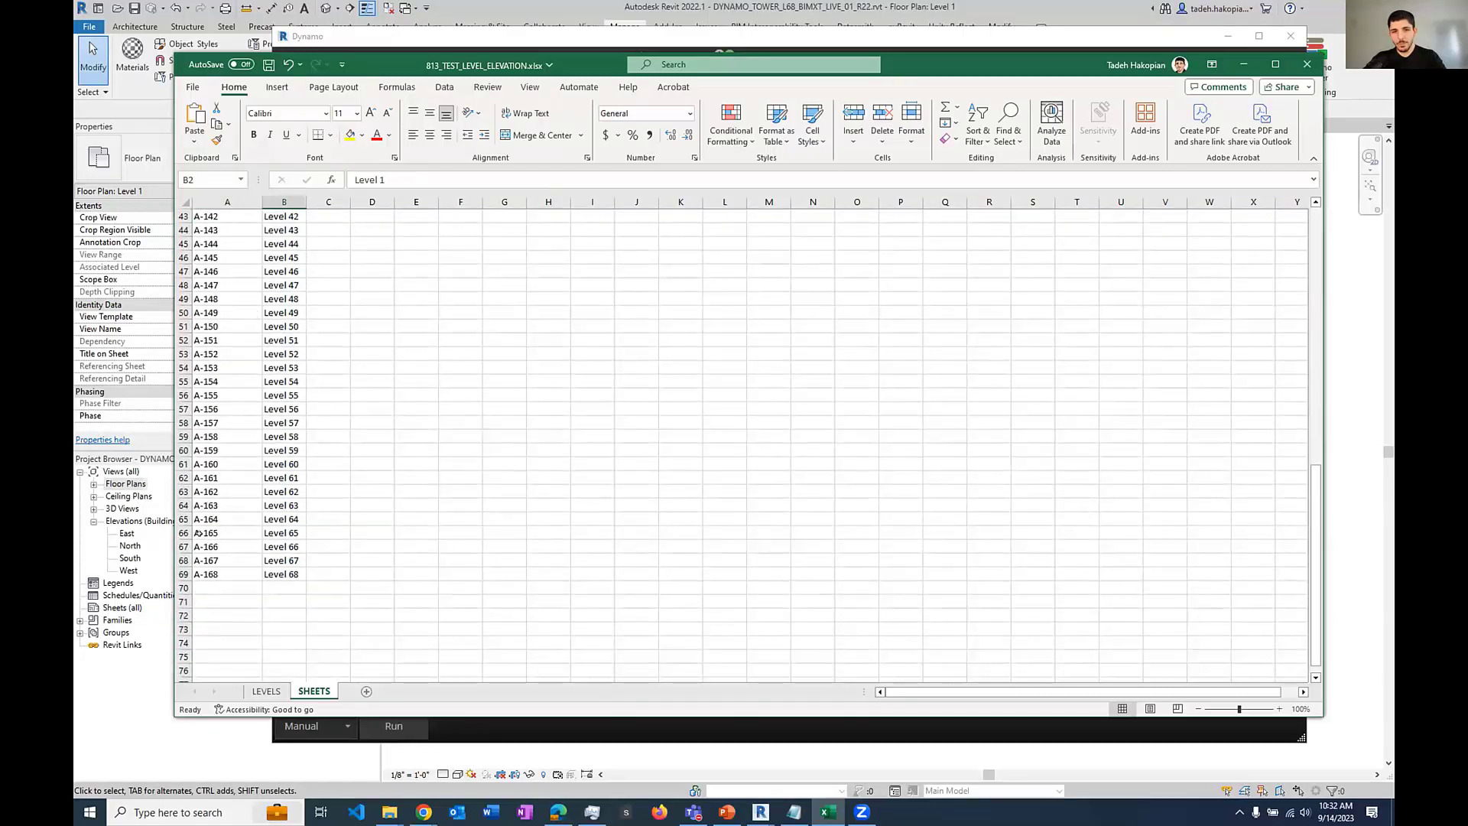
scroll(278, 556, "up", 14)
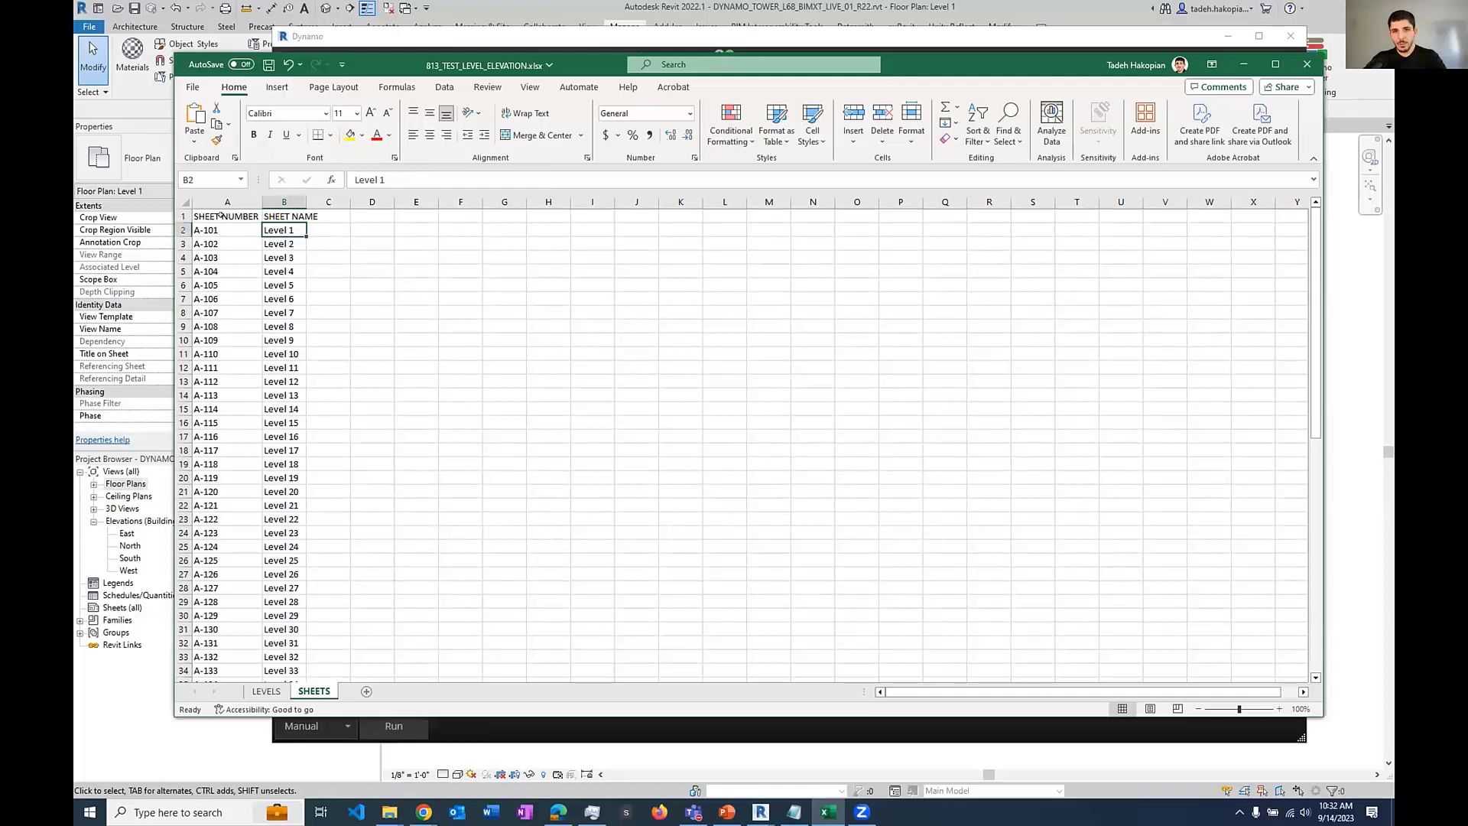
left_click(221, 214)
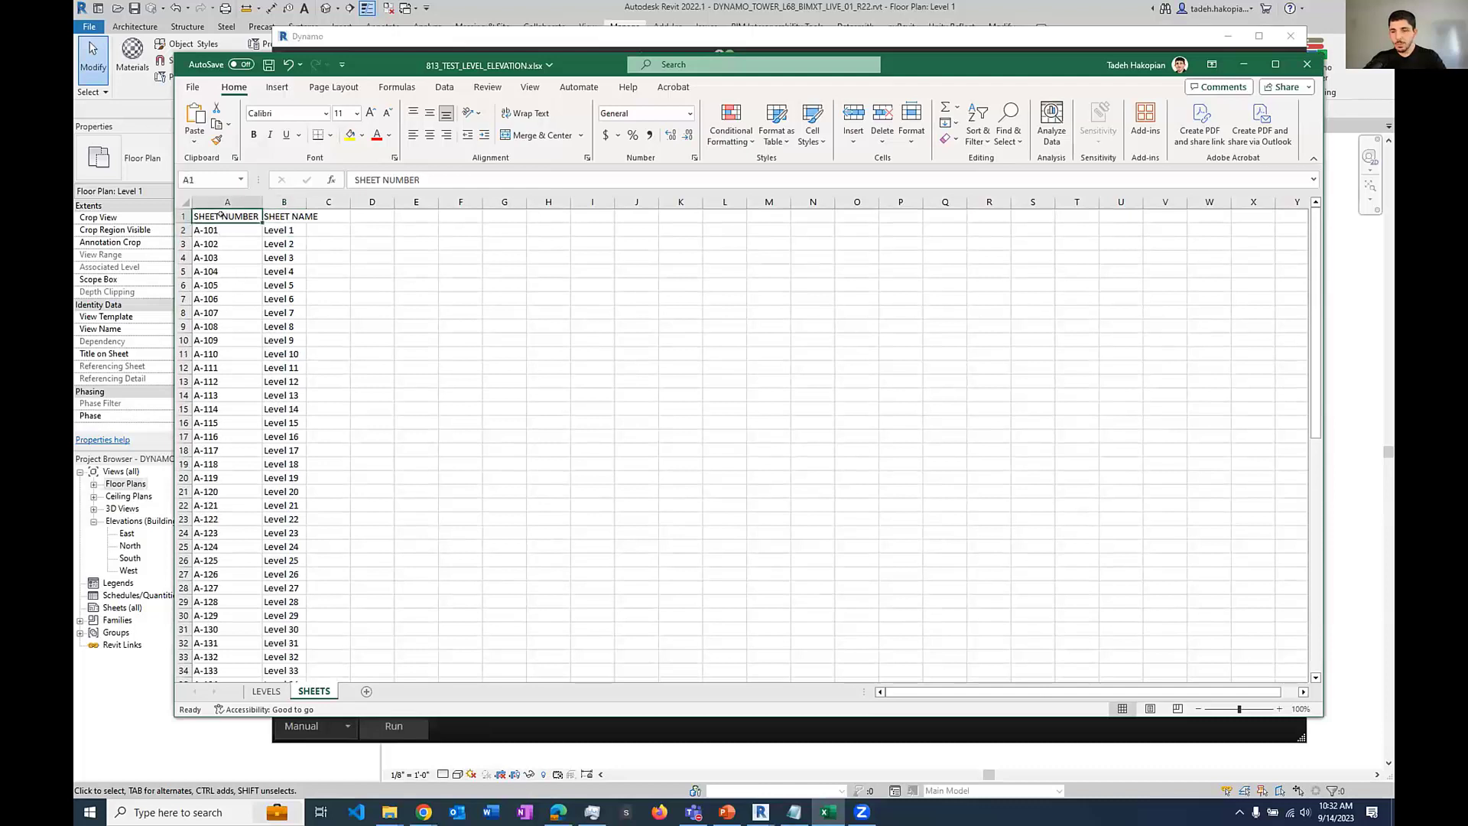
left_click(288, 215)
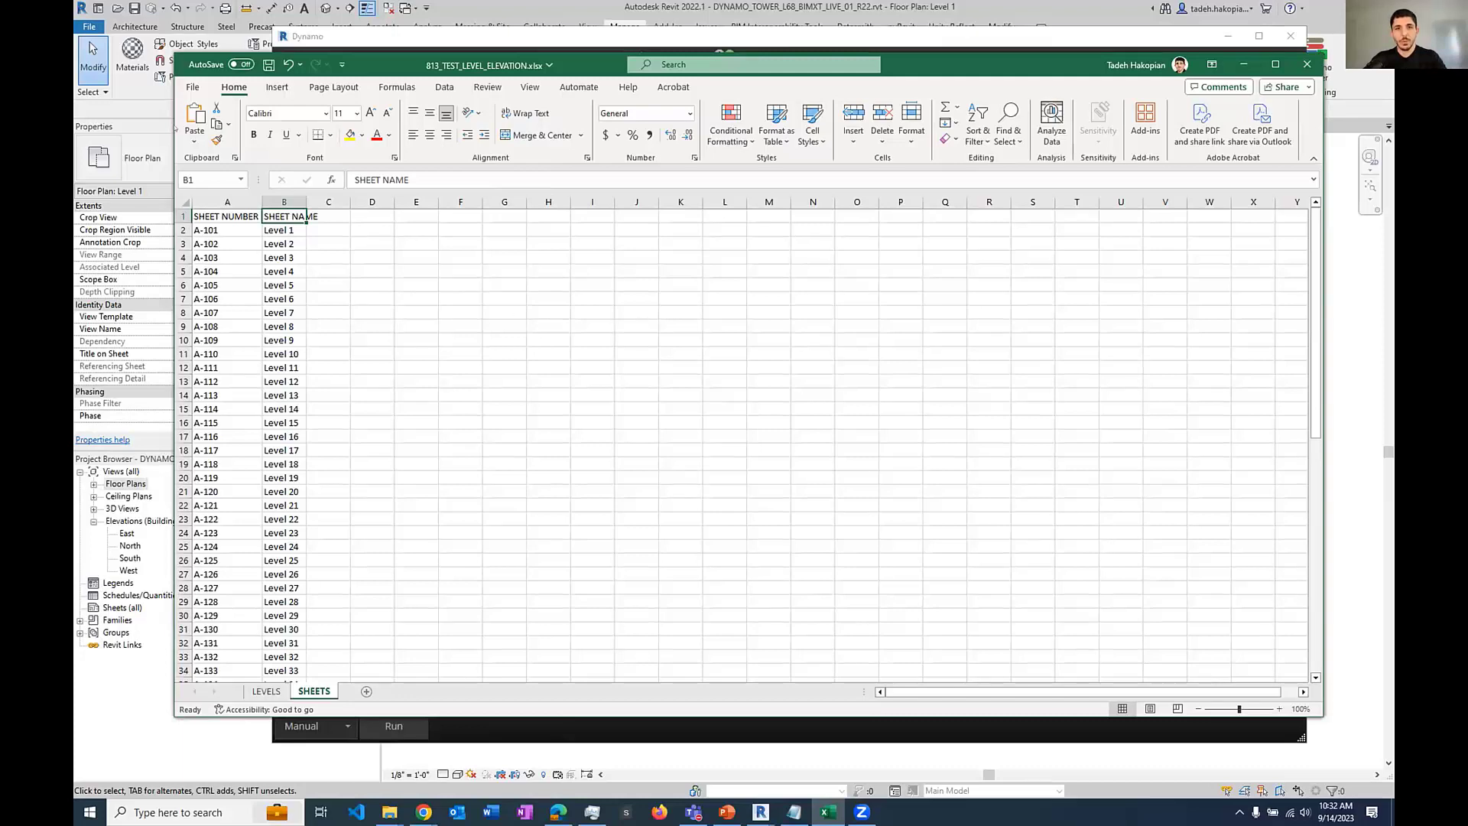
scroll(413, 359, "down", 11)
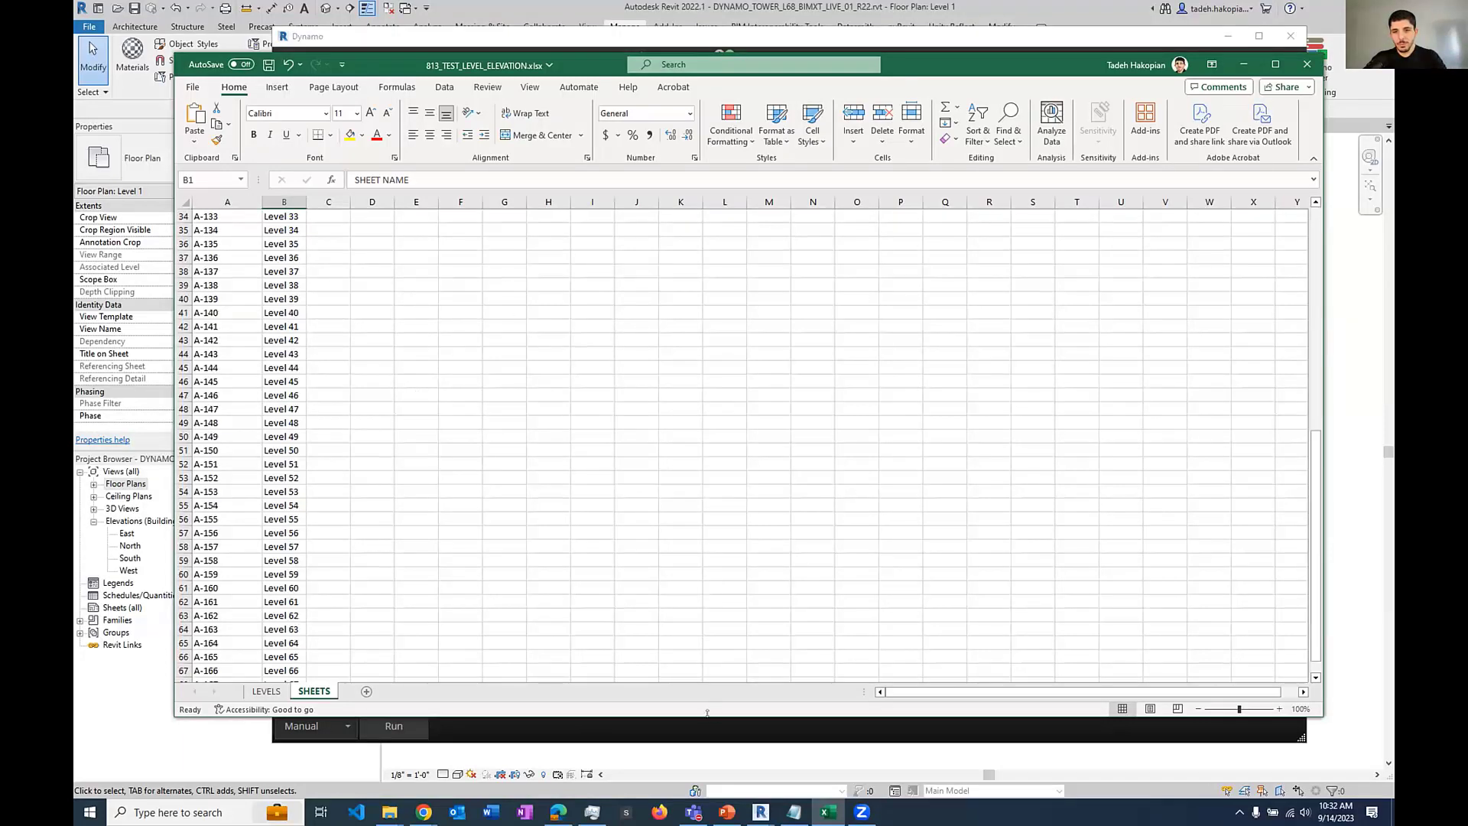
Step: Return to Dynamo and compare the sheetName input of Data.ImportExcel with the worksheet name in Excel
left_click(702, 735)
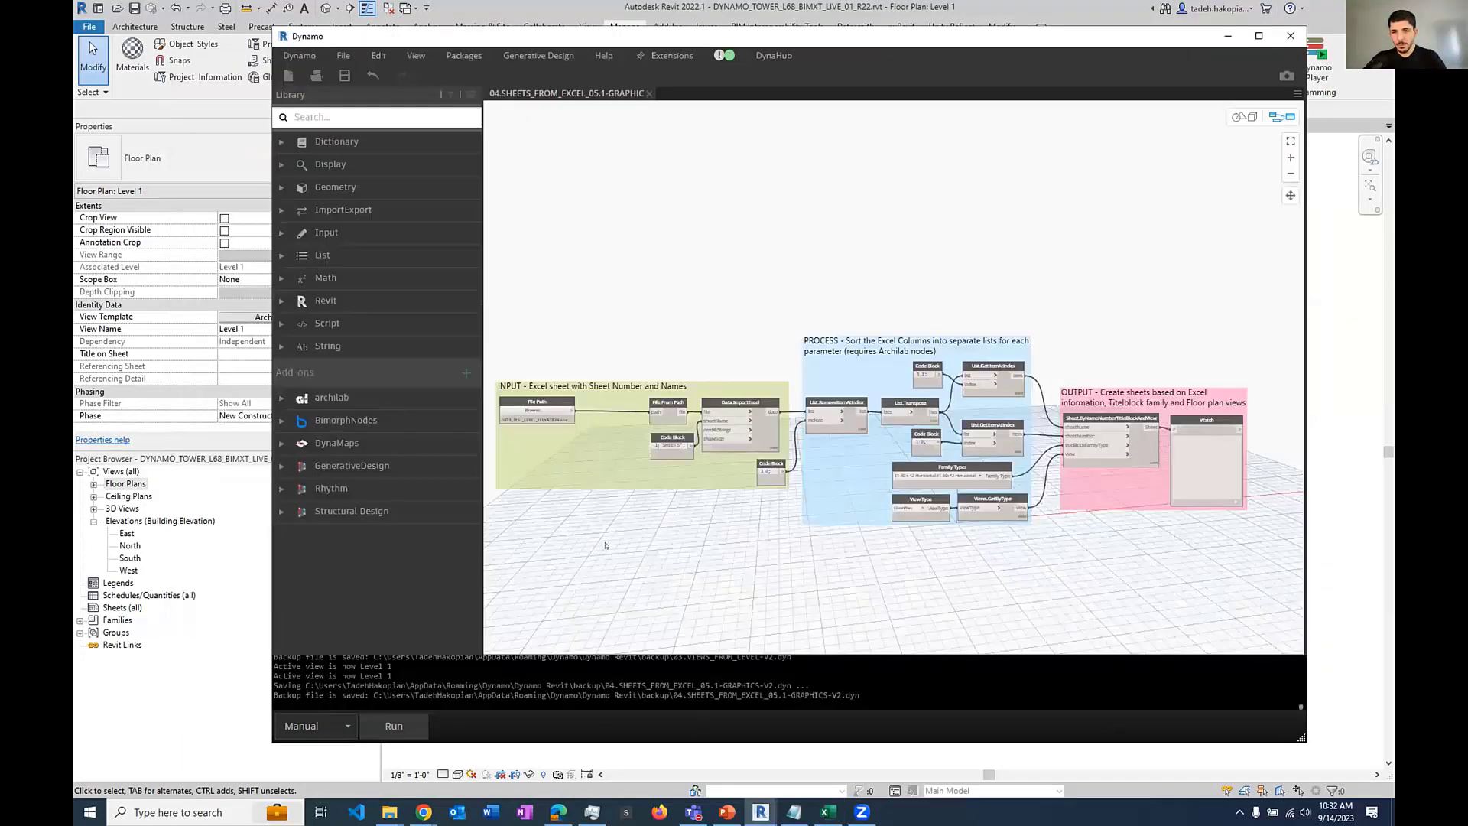
scroll(550, 535, "up", 5)
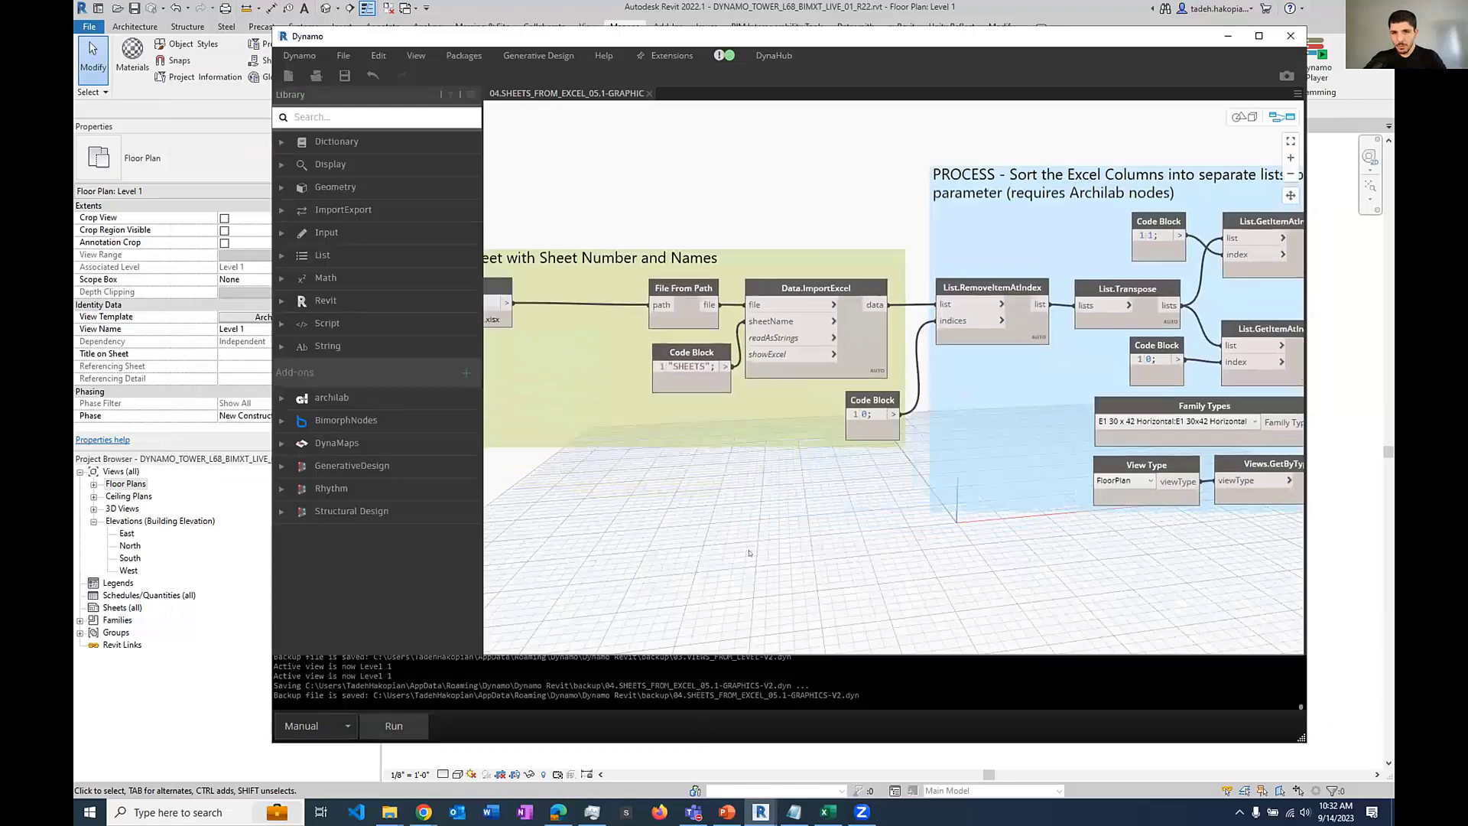
scroll(755, 554, "up", 2)
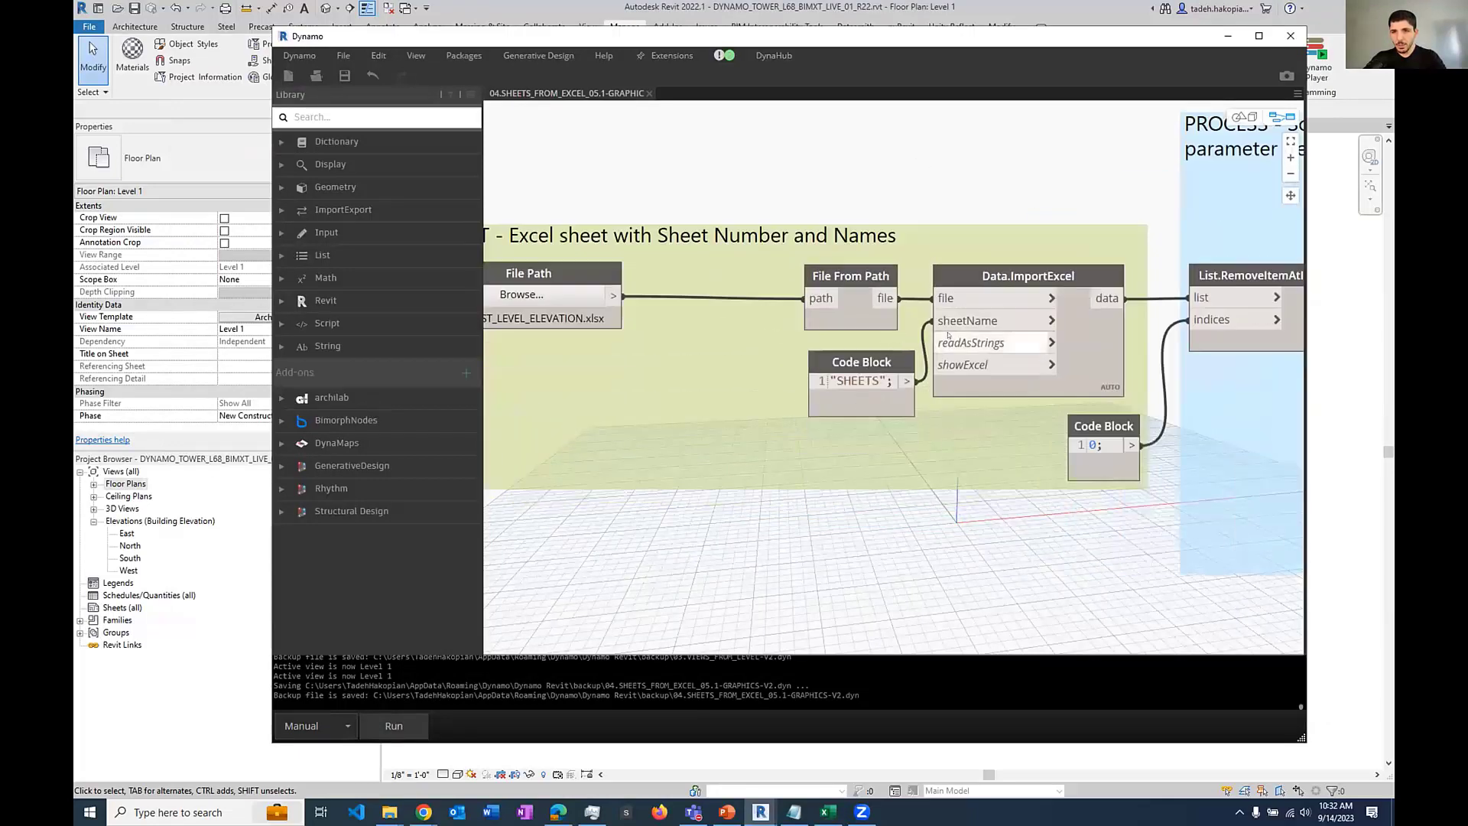
left_click(828, 812)
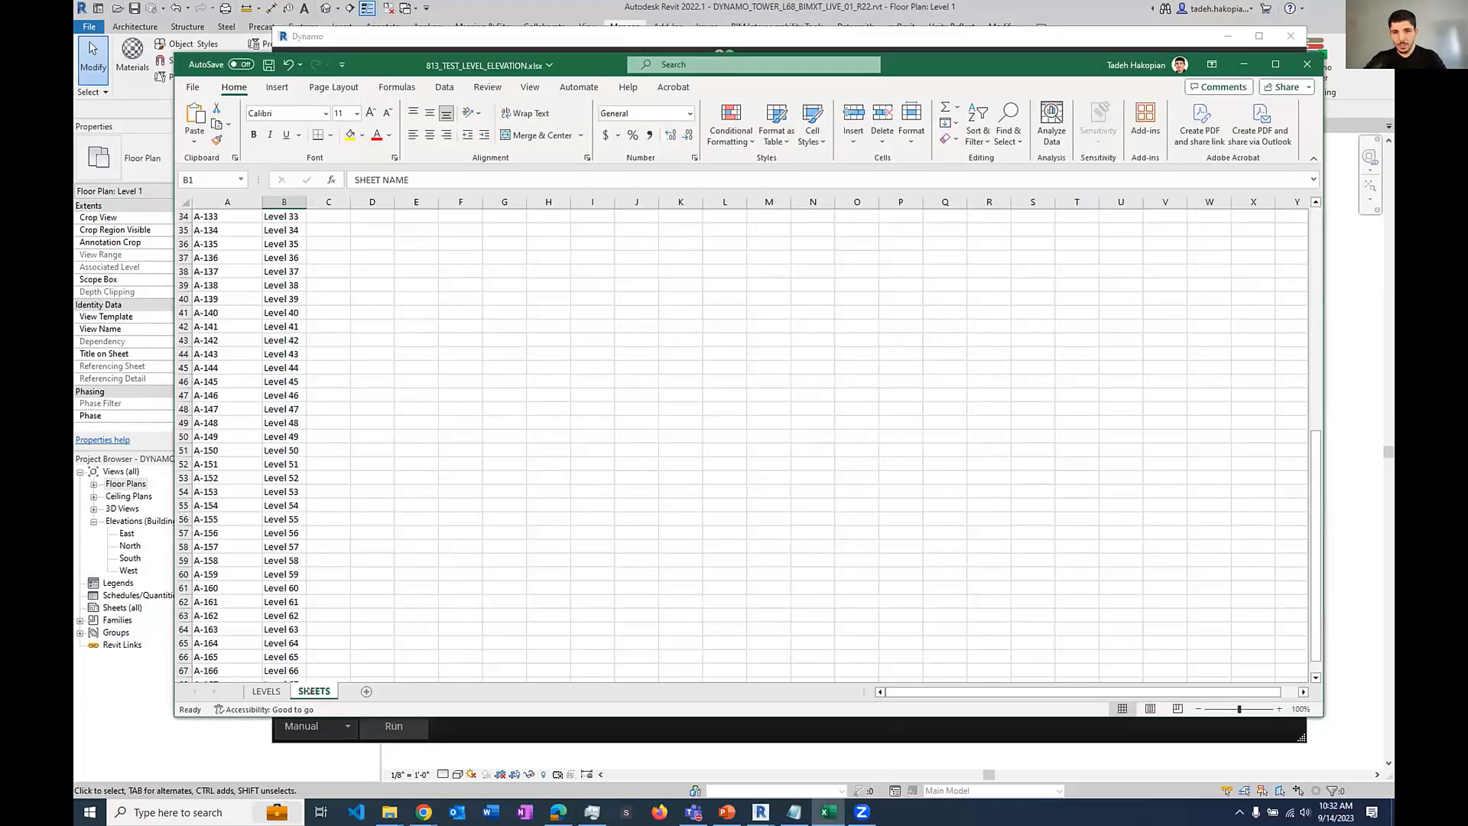
left_click(582, 741)
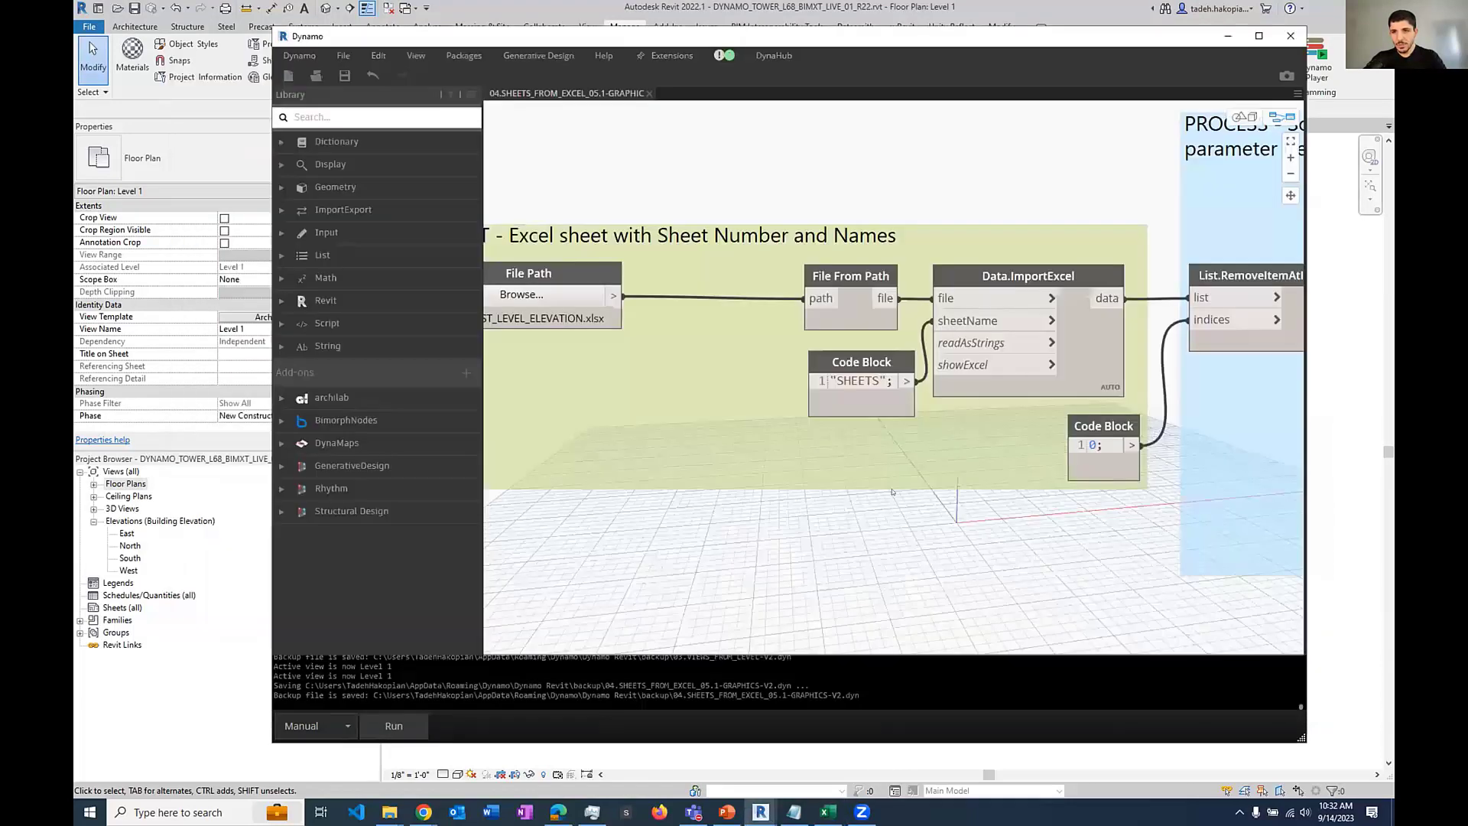
Step: Examine the nodes that remove the header row and split the columns, checking them against the Excel worksheet
middle_click_drag(533, 423, 362, 438)
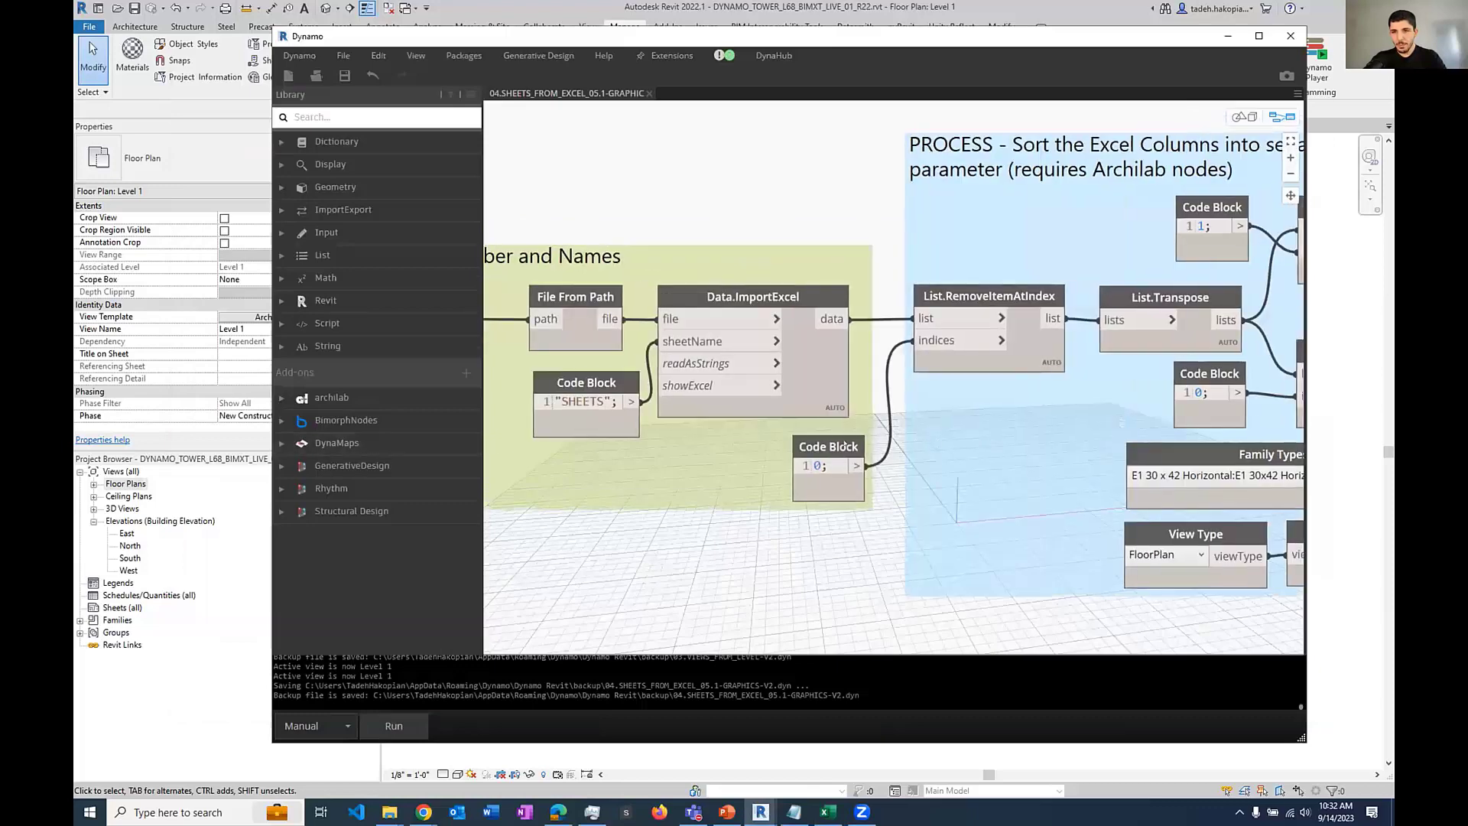
middle_click_drag(993, 445, 664, 440)
scroll(673, 319, "down", 2)
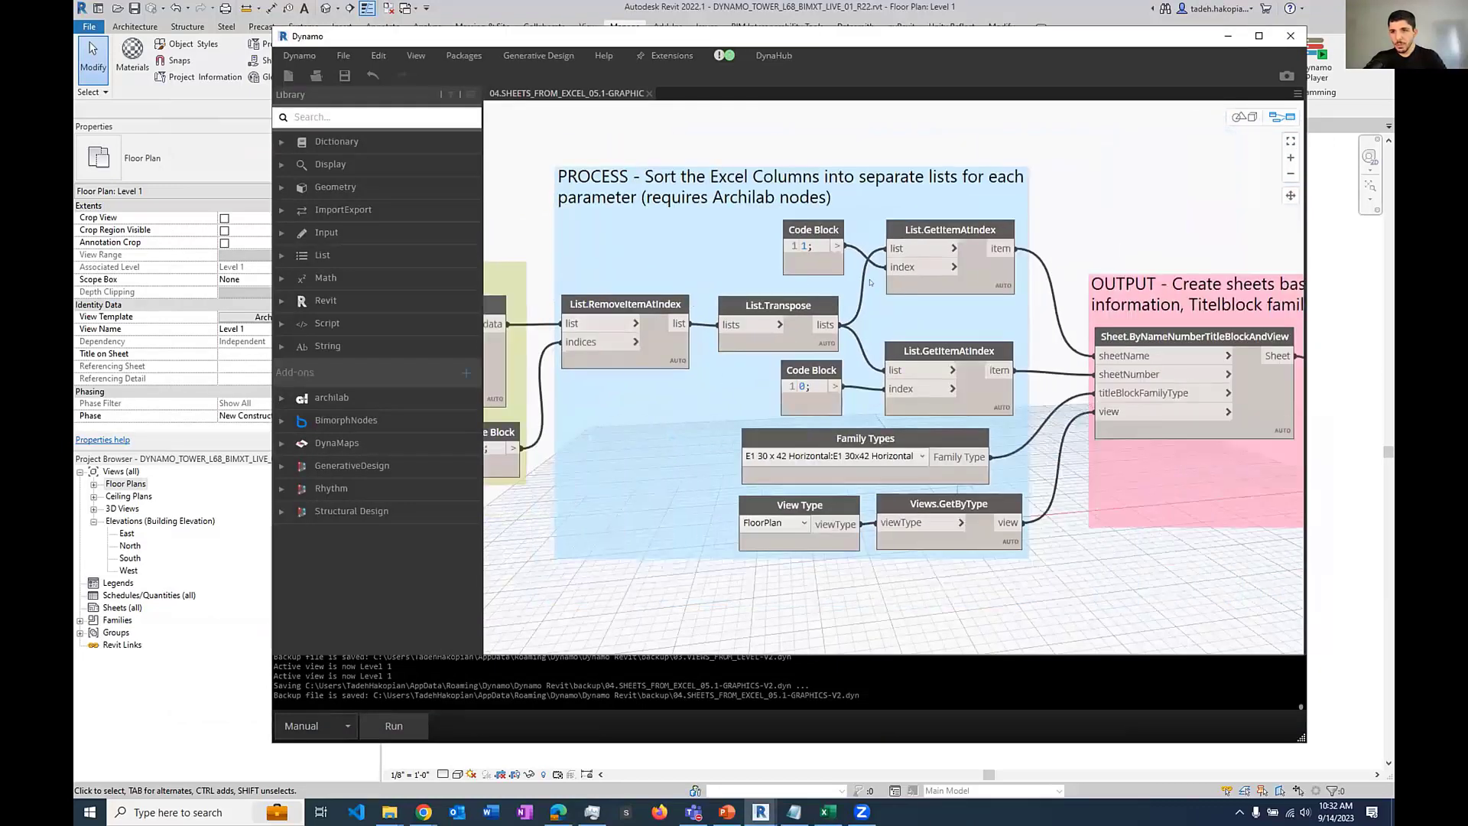
middle_click_drag(1041, 215, 949, 217)
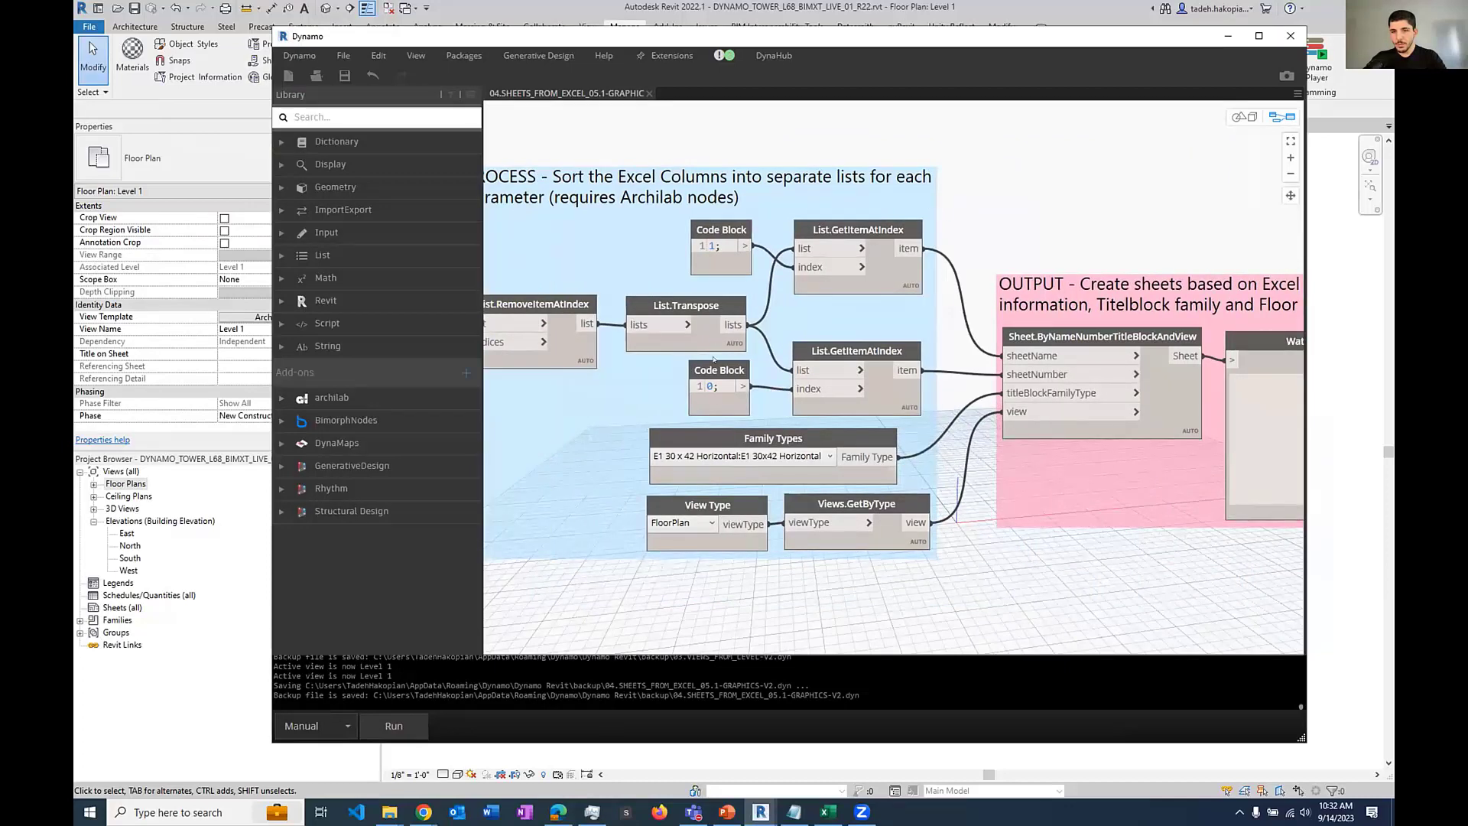
mouse_move(717, 256)
left_click(828, 812)
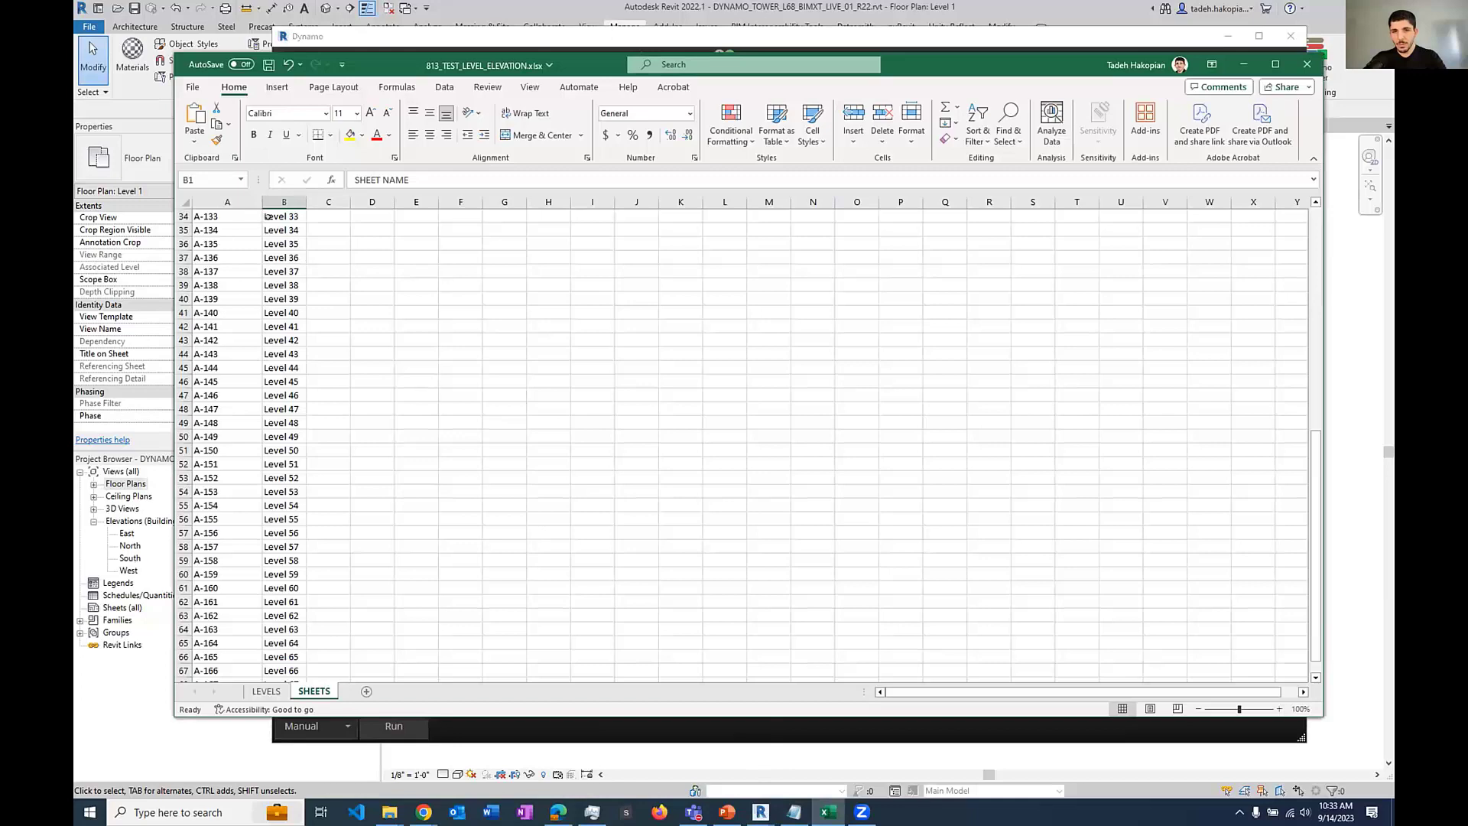
left_click(1243, 65)
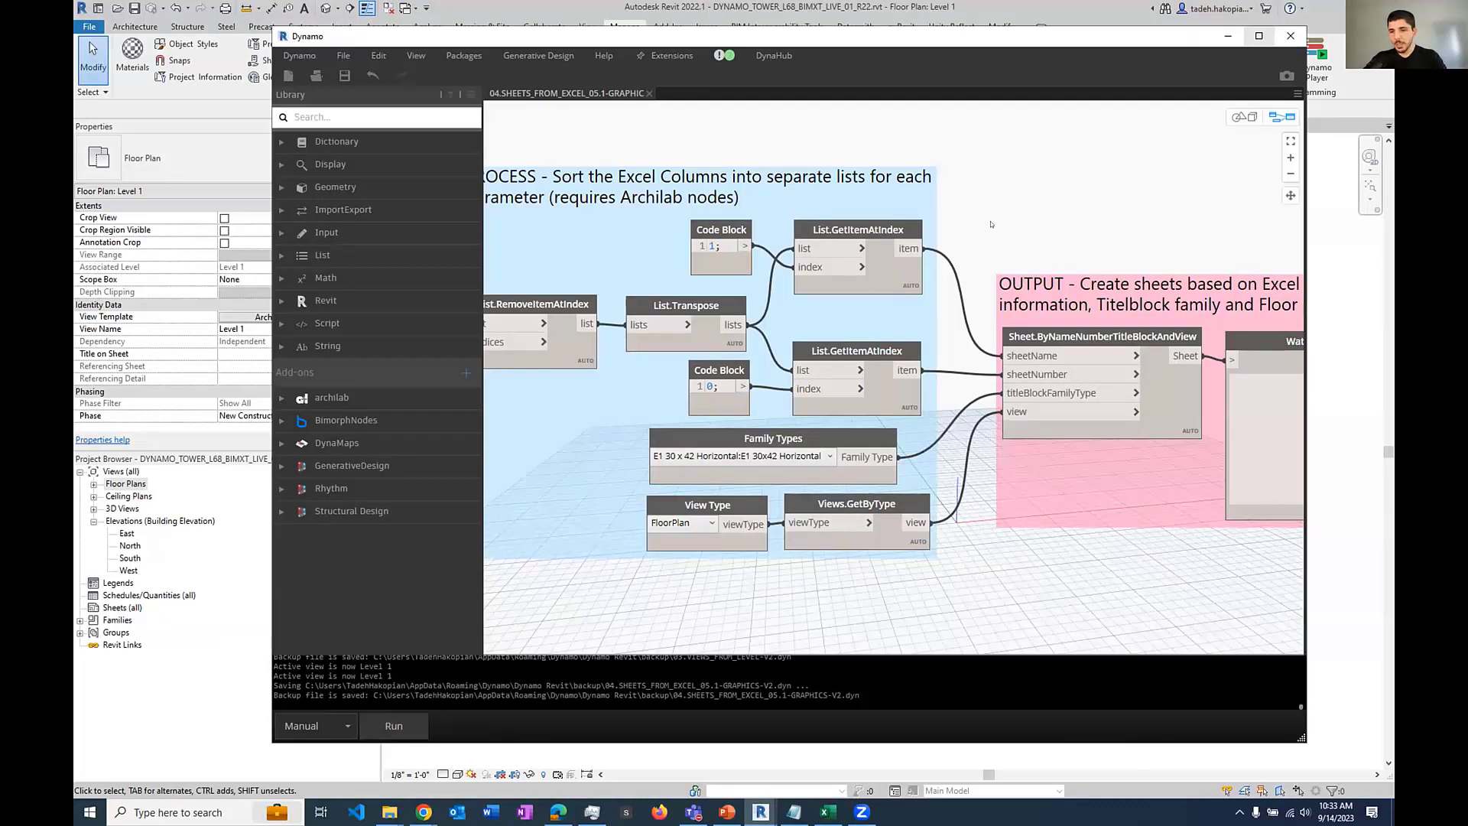
Step: Check the title block options in the Family Types node and inspect the sheet creation output group
scroll(805, 337, "down", 5)
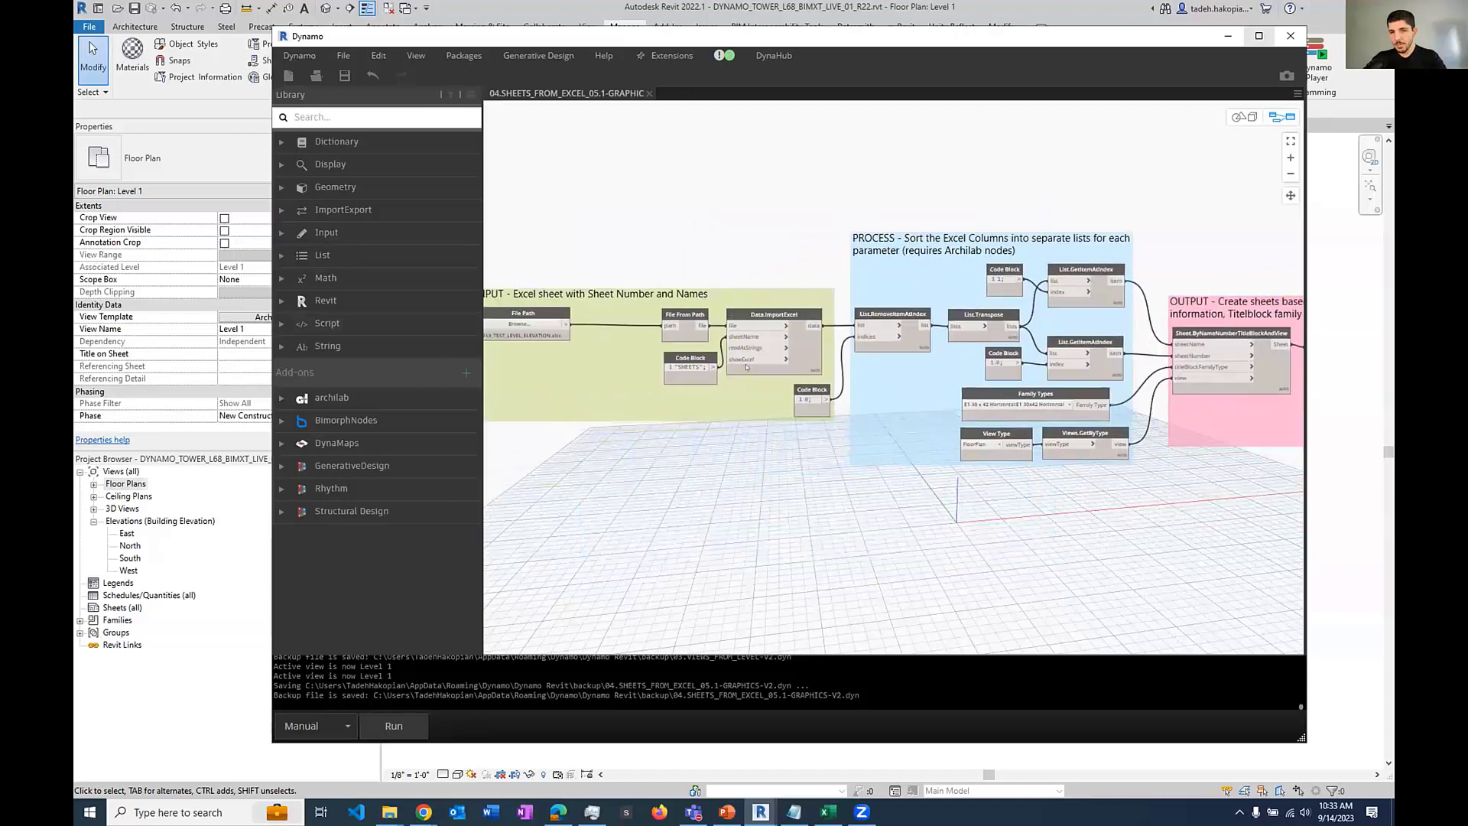
middle_click_drag(1144, 271, 991, 271)
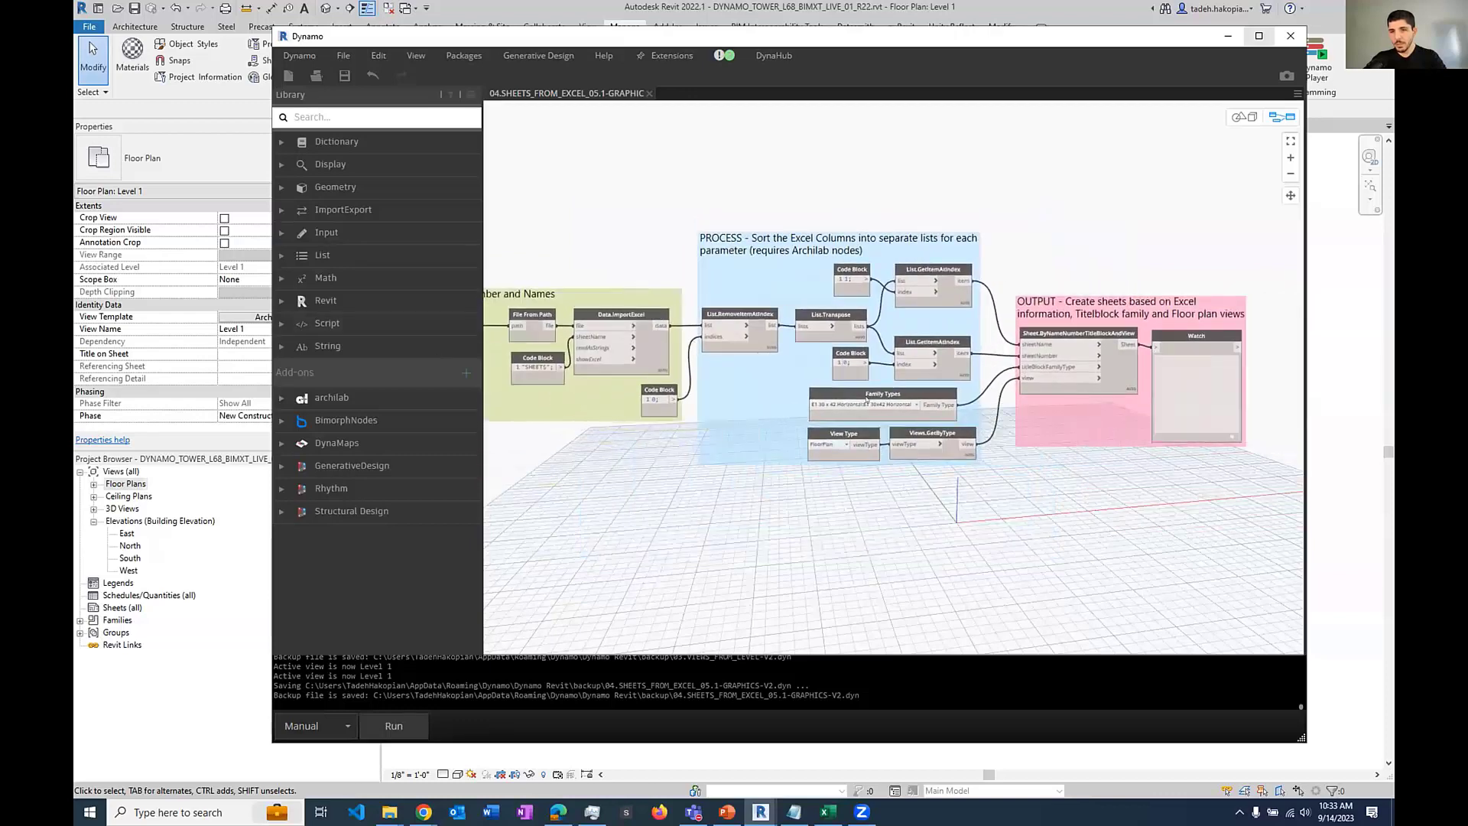
scroll(866, 397, "up", 4)
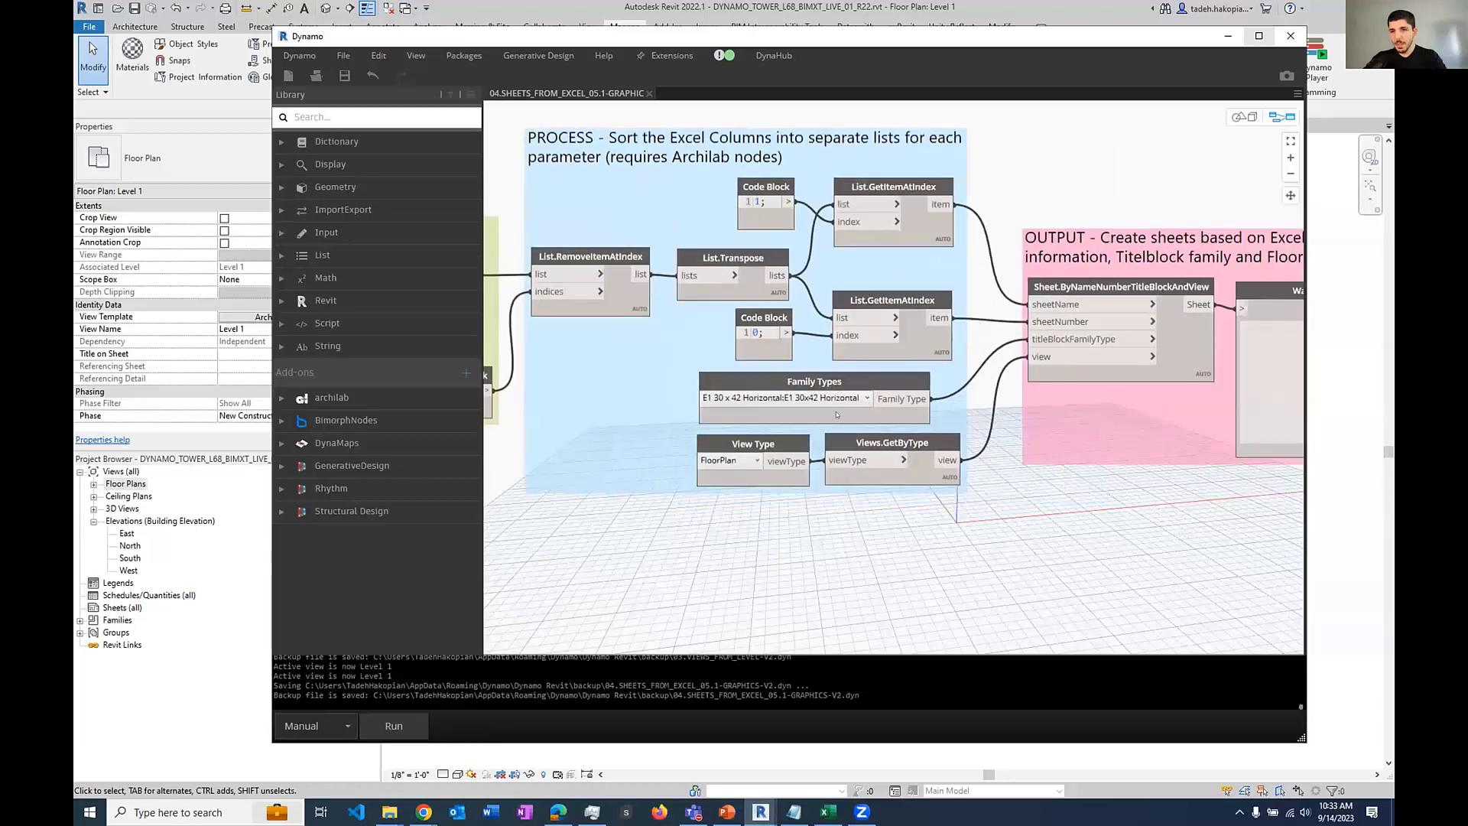
left_click(836, 399)
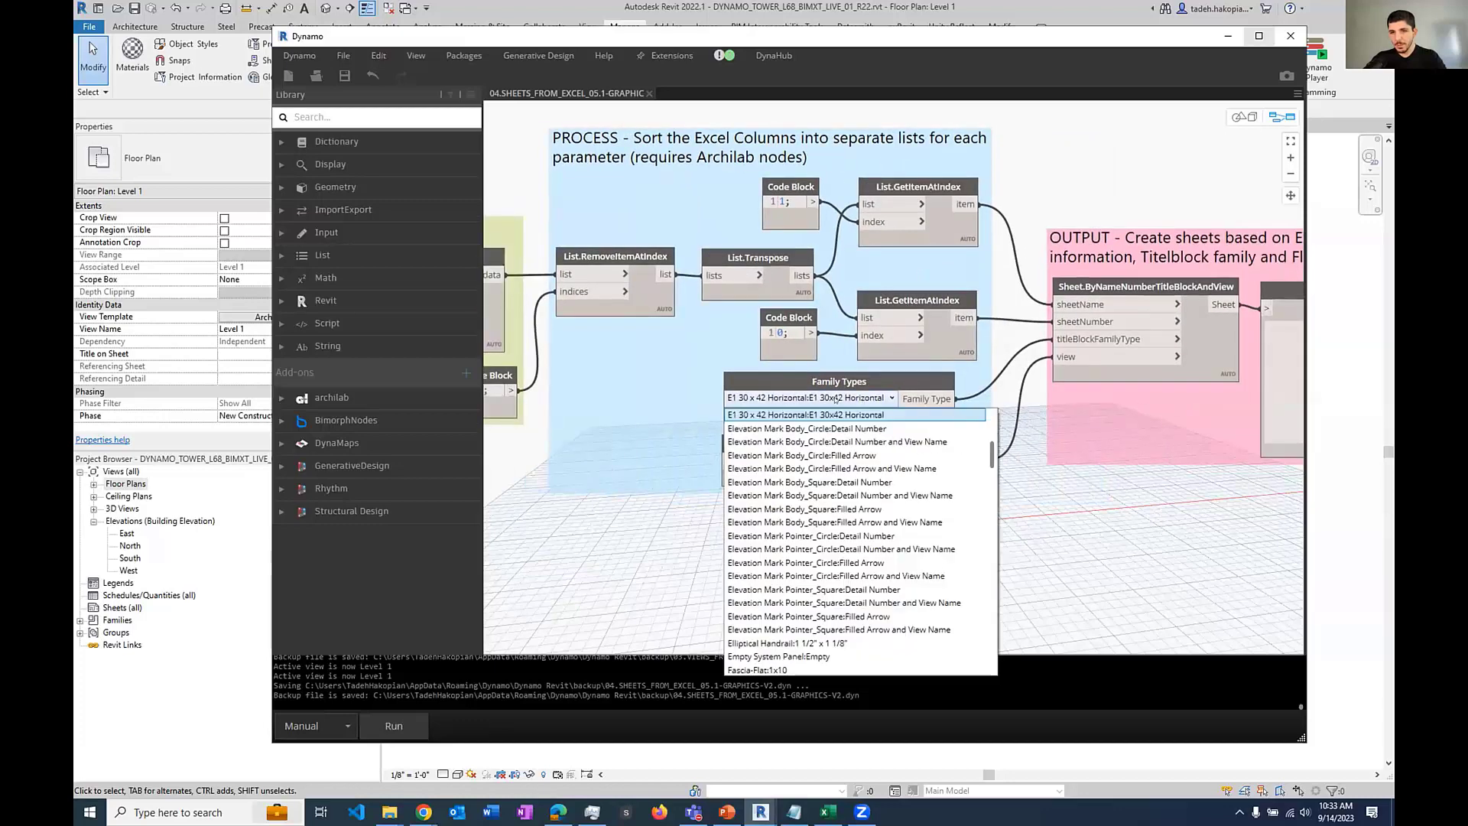
left_click(836, 399)
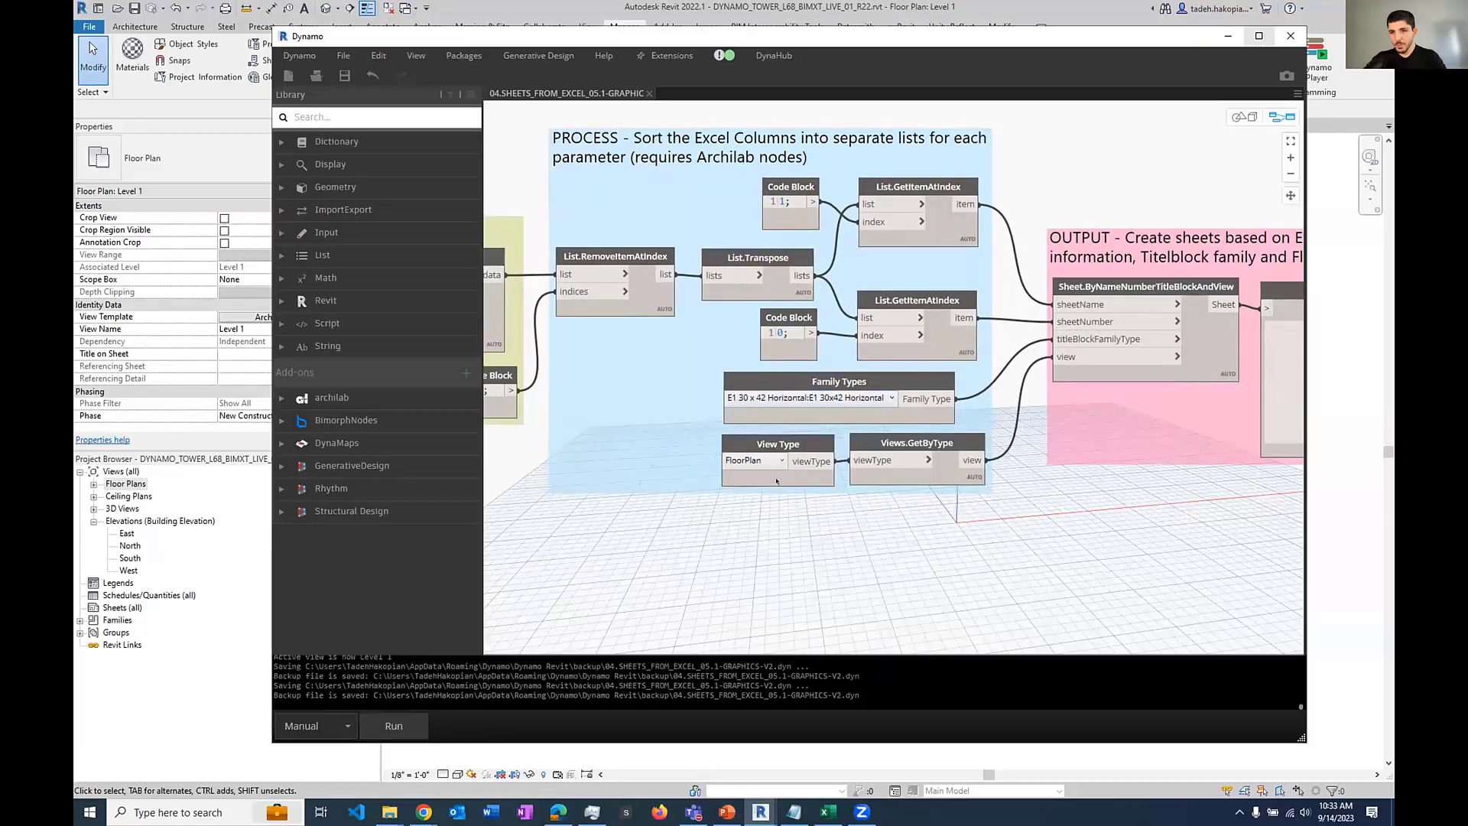
middle_click_drag(1096, 501, 831, 511)
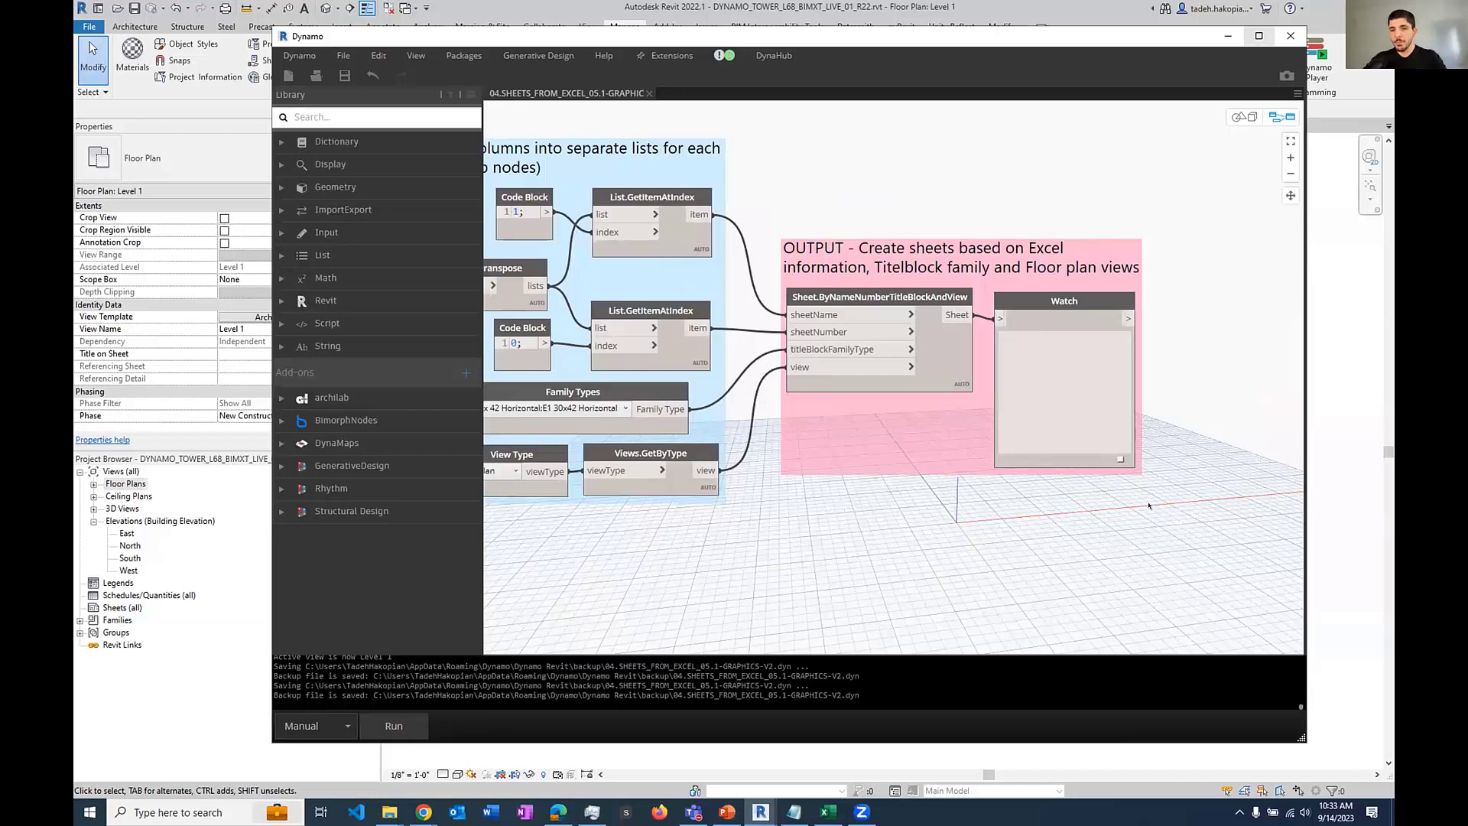
scroll(1145, 504, "down", 3)
Step: Set the File Path node in the input group to 813_TEST_LEVEL_ELEVATION.xlsx from the 0813__MU19_AUTOMATE_DYNAMO_FILES folder
middle_click_drag(864, 535, 1099, 528)
middle_click_drag(626, 523, 948, 570)
scroll(714, 397, "up", 5)
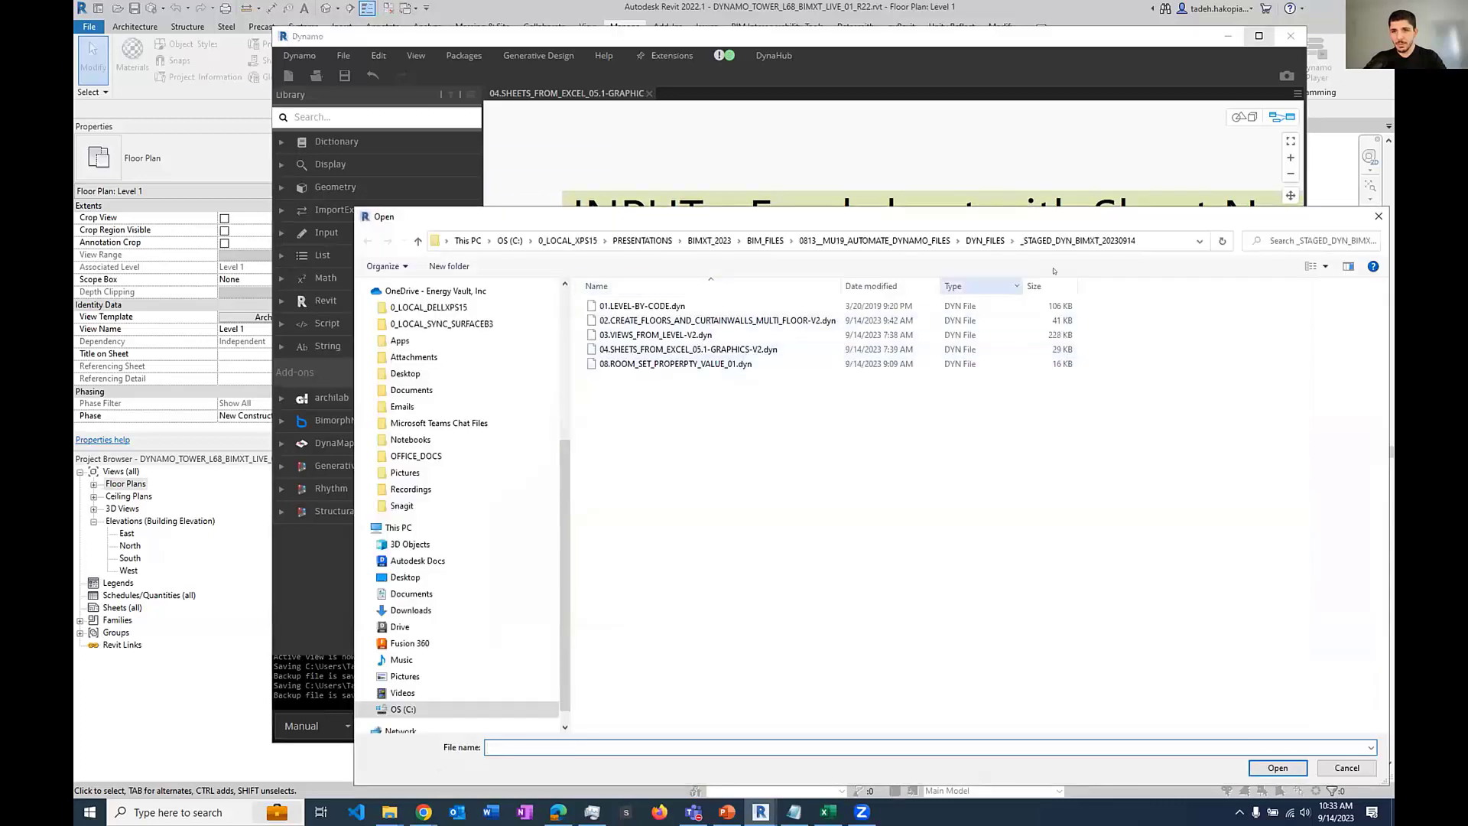
left_click(987, 240)
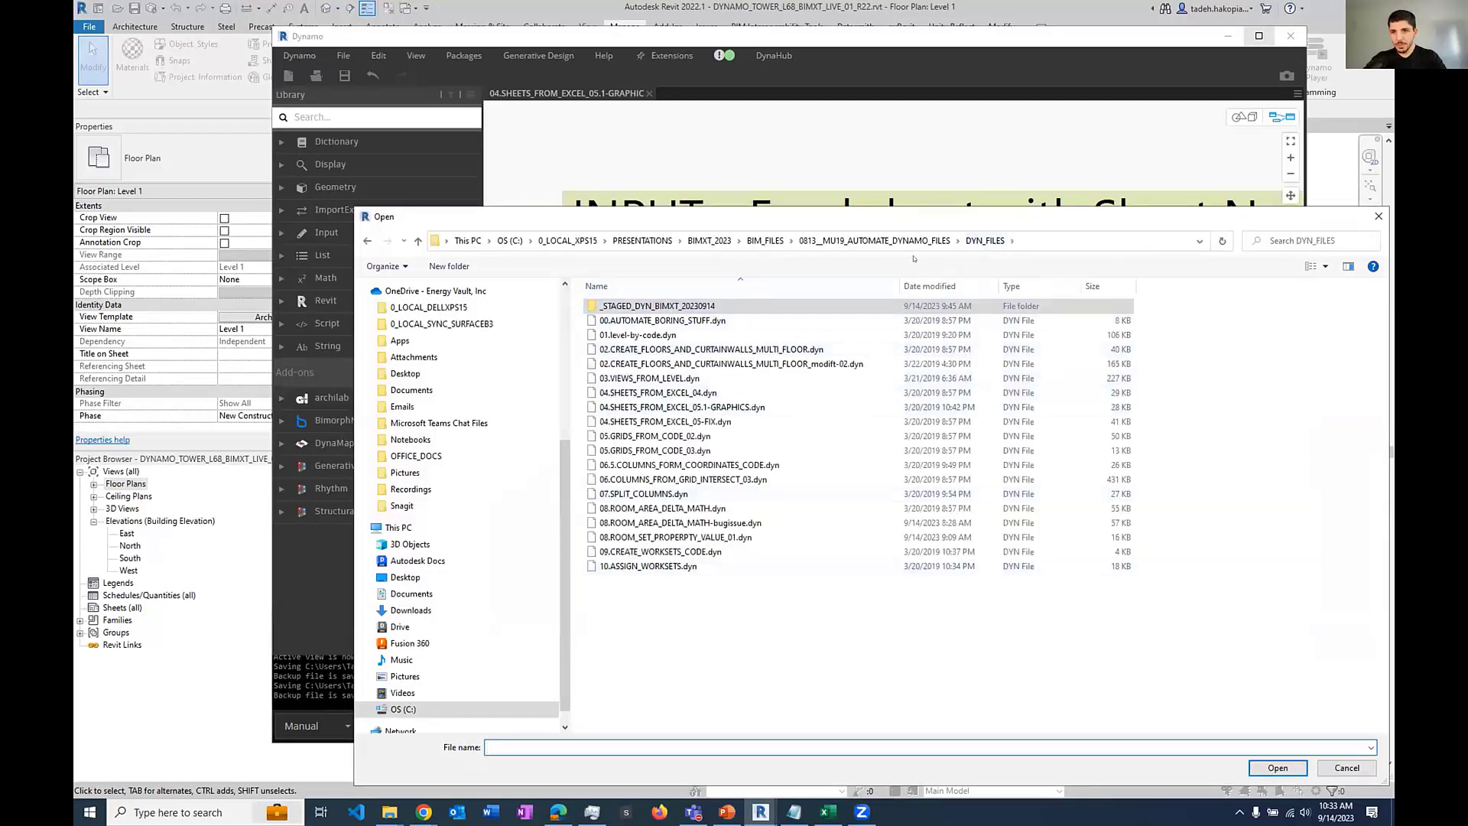
left_click(873, 240)
double_click(662, 334)
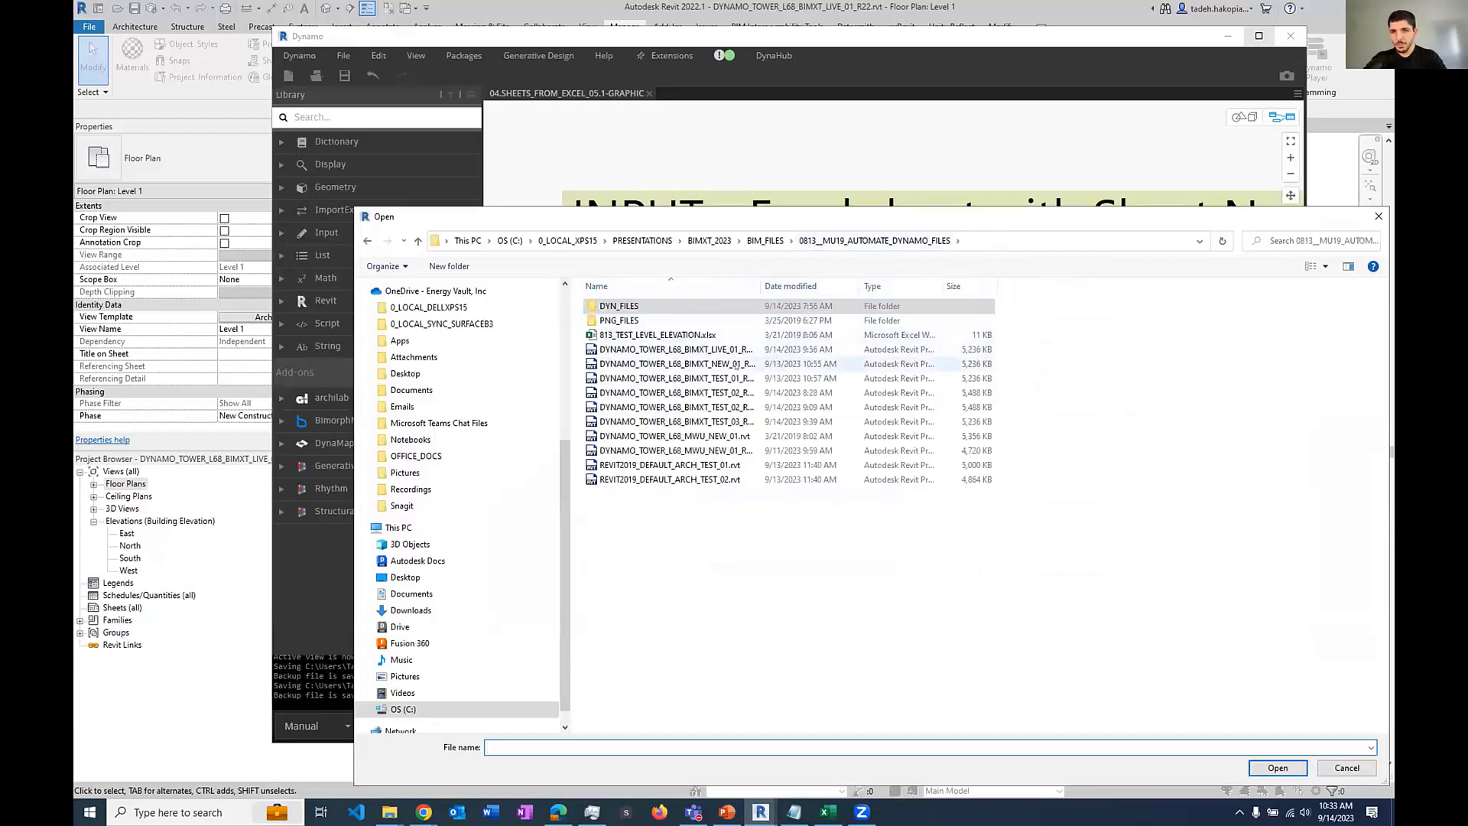
Step: Run the 04.SHEETS_FROM_EXCEL graph to create the numbered sheets from the Excel list
scroll(534, 369, "down", 3)
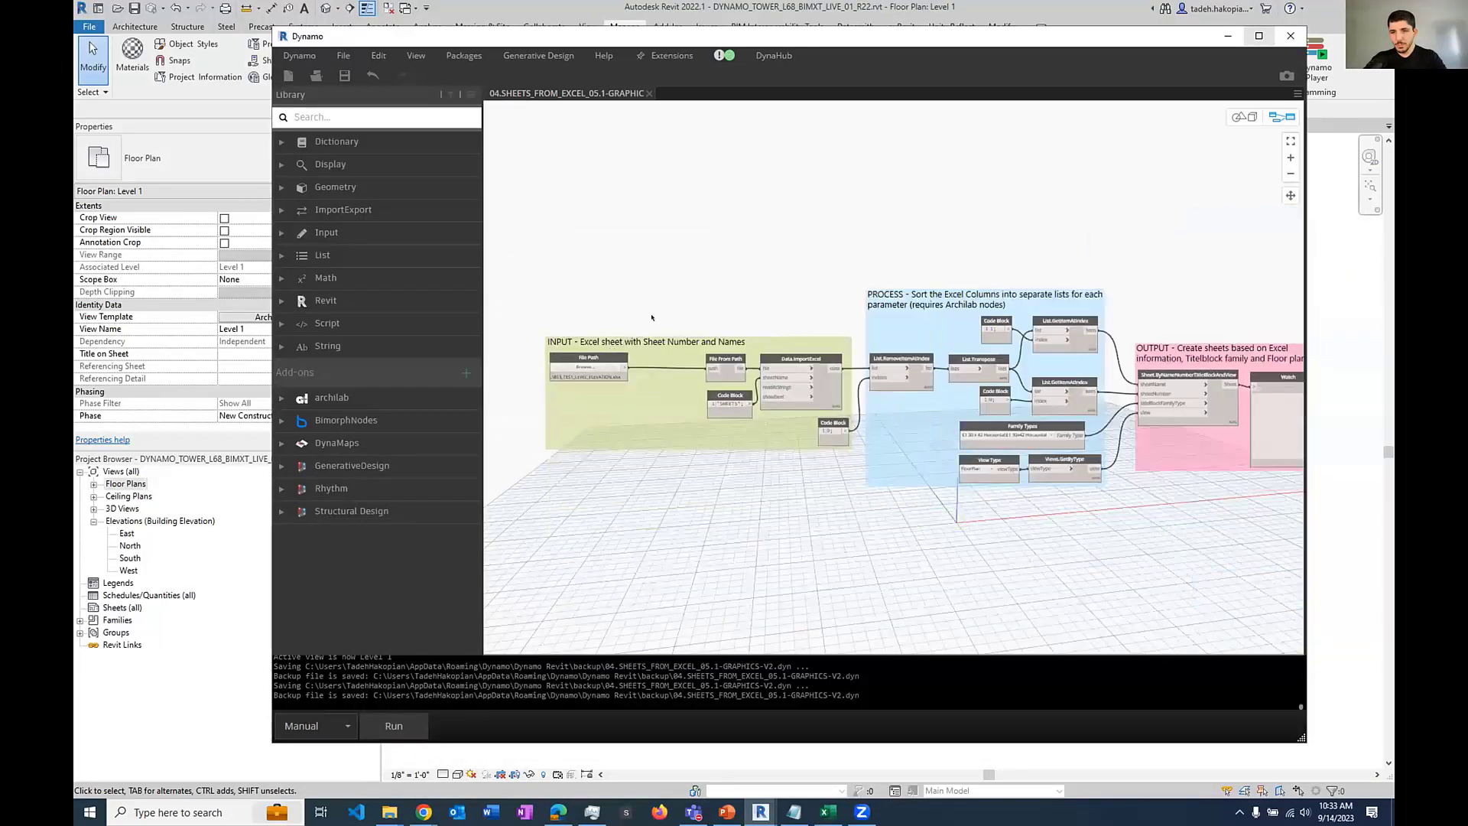
key("F5")
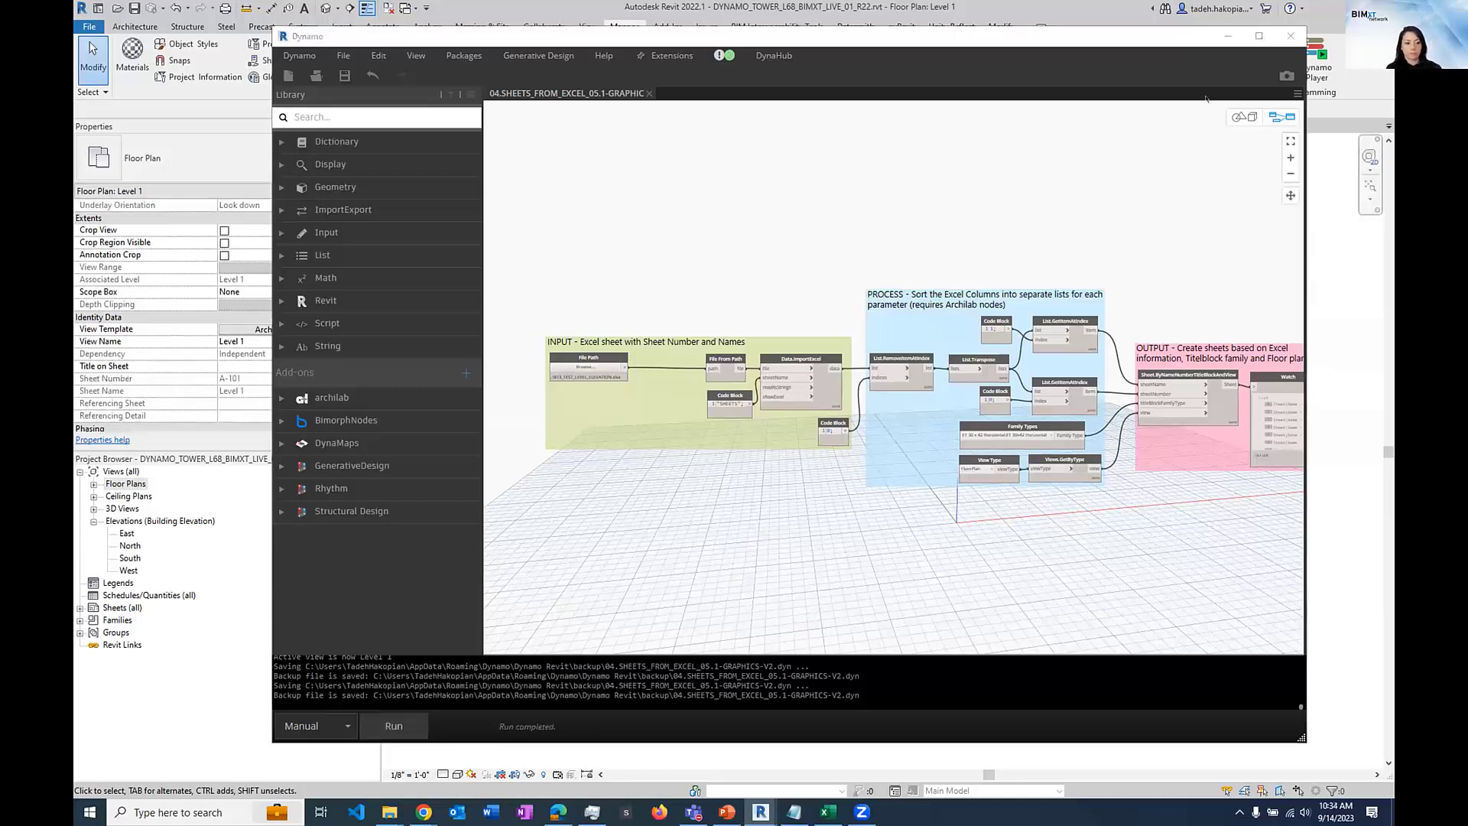
middle_click_drag(984, 183, 906, 182)
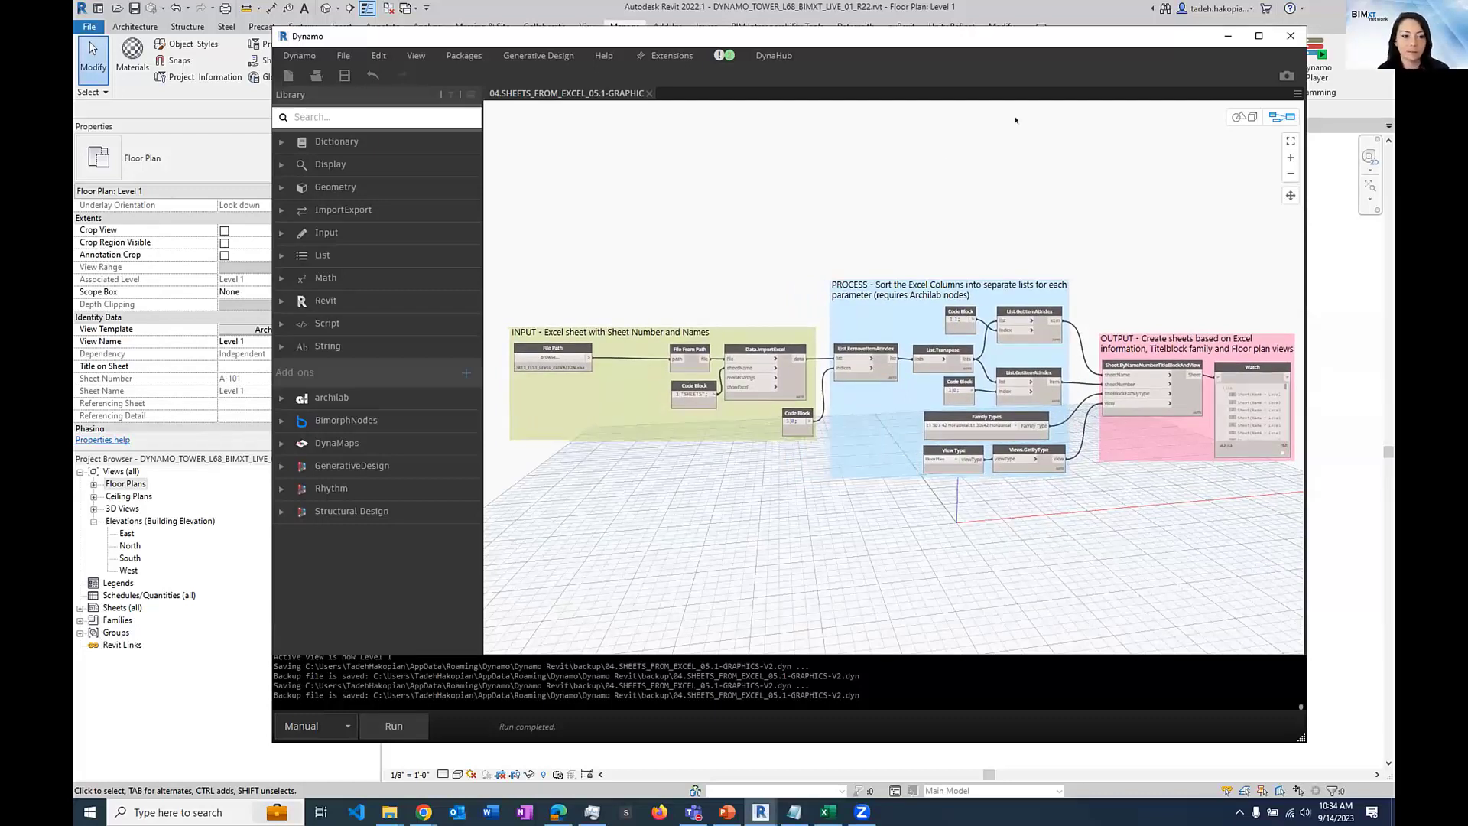
Step: Switch to Revit and inspect the properties of the floor in the Level 1 plan
left_click(1222, 38)
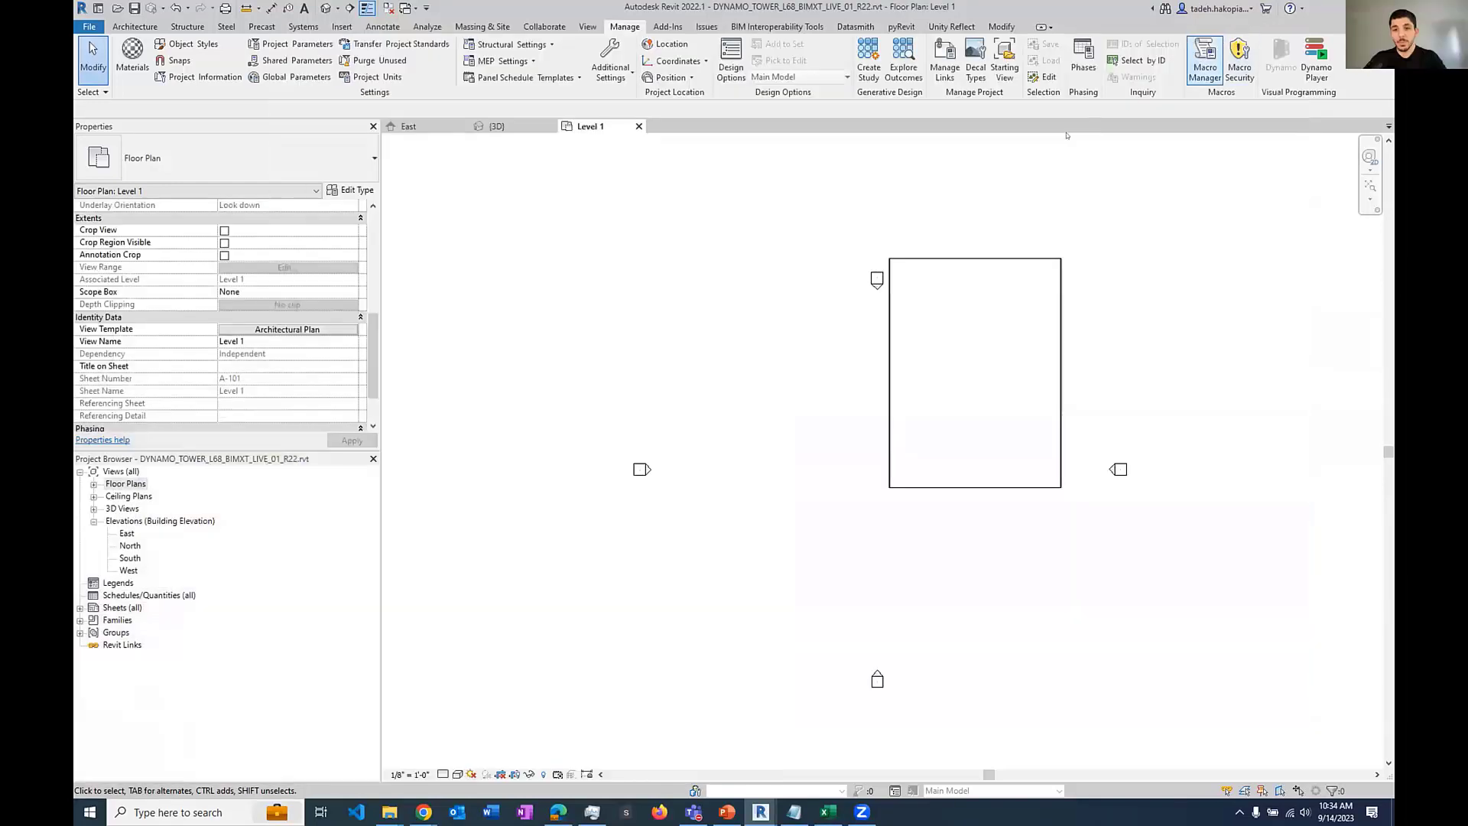
left_click(955, 280)
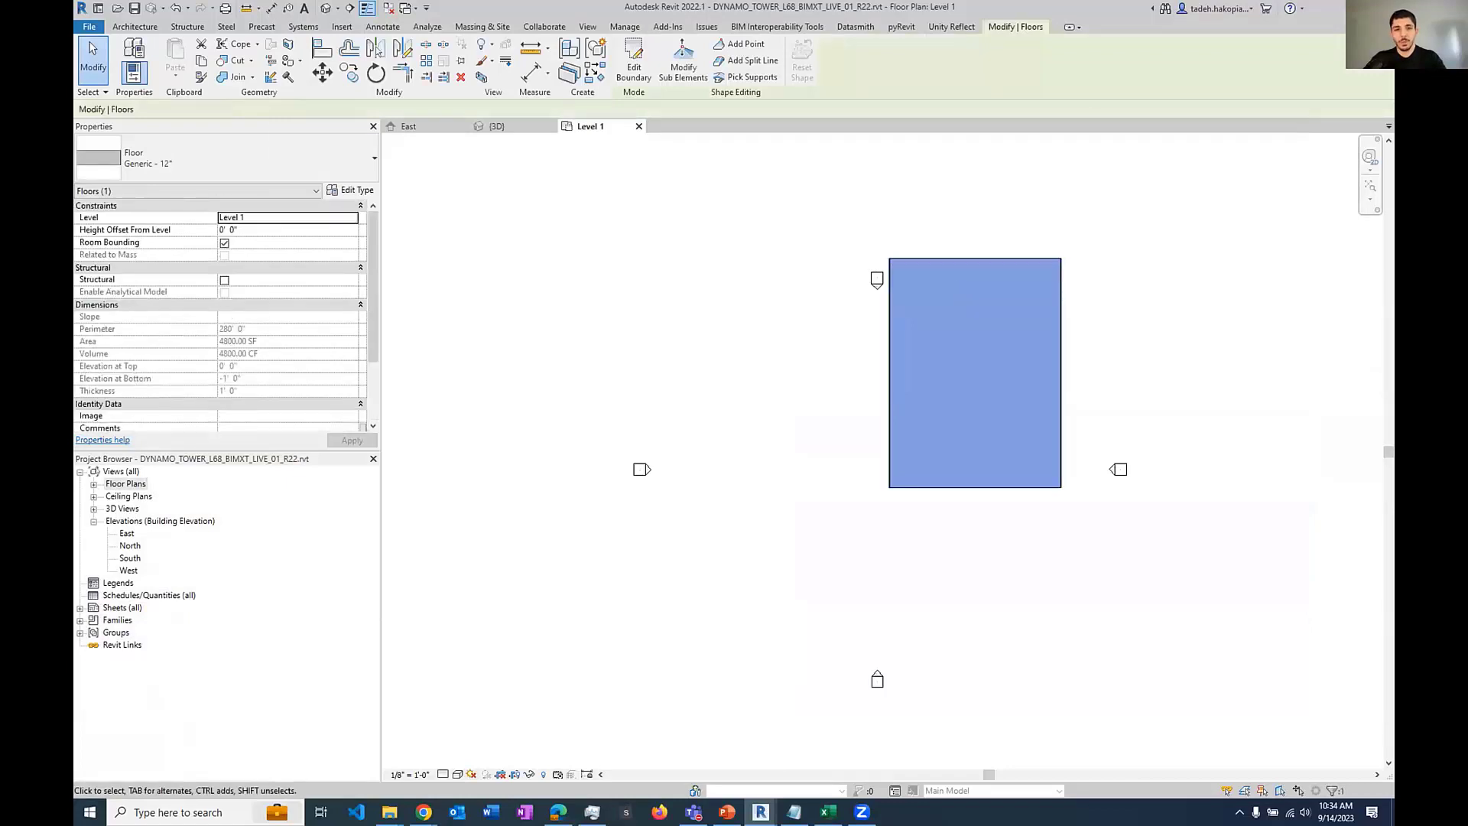
key("Escape")
Step: Open the Level 36 floor plan without saving the project and check which level its floor is assigned to
left_click(92, 483)
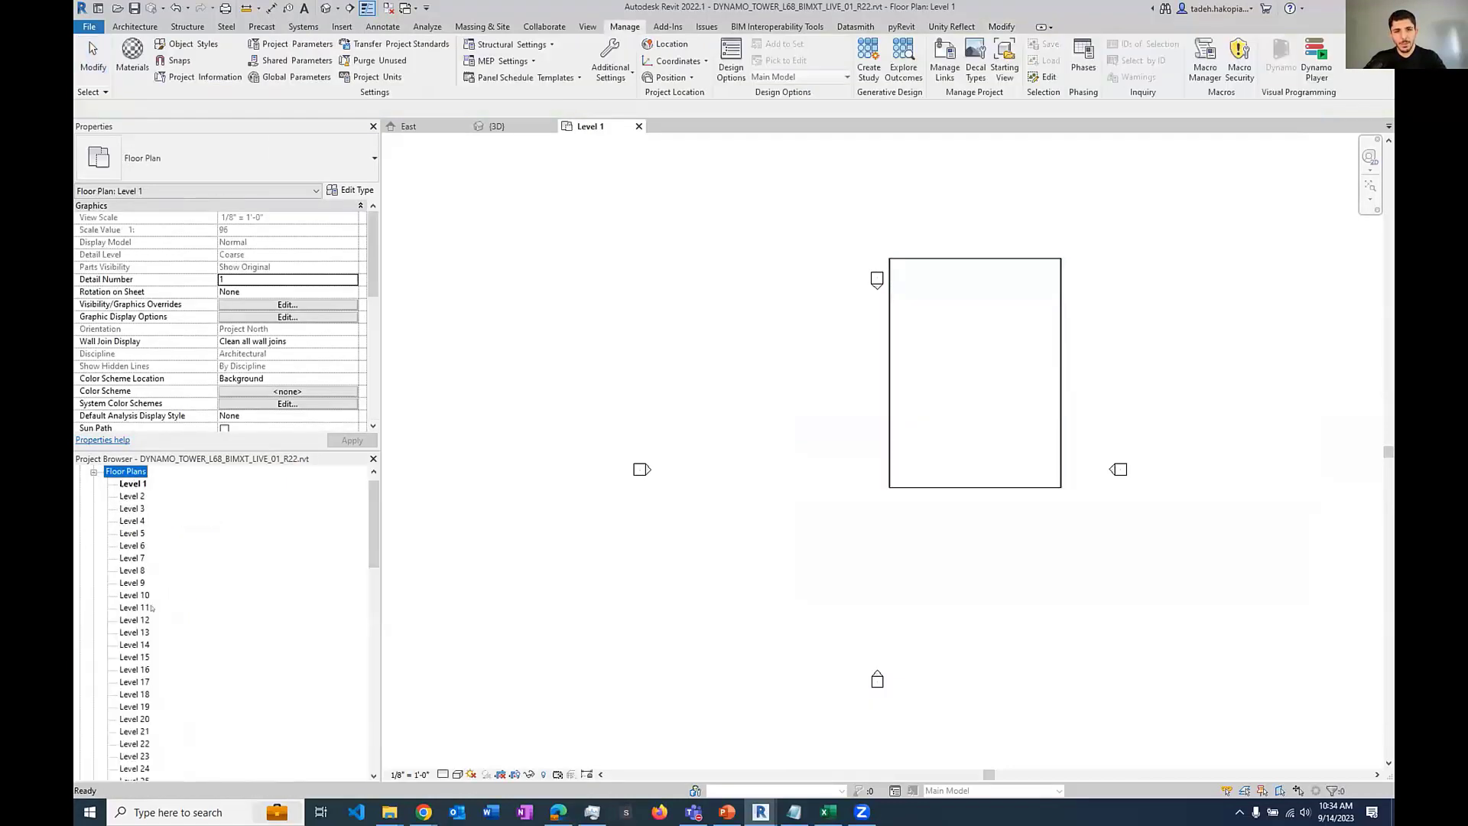
scroll(151, 608, "down", 7)
double_click(138, 668)
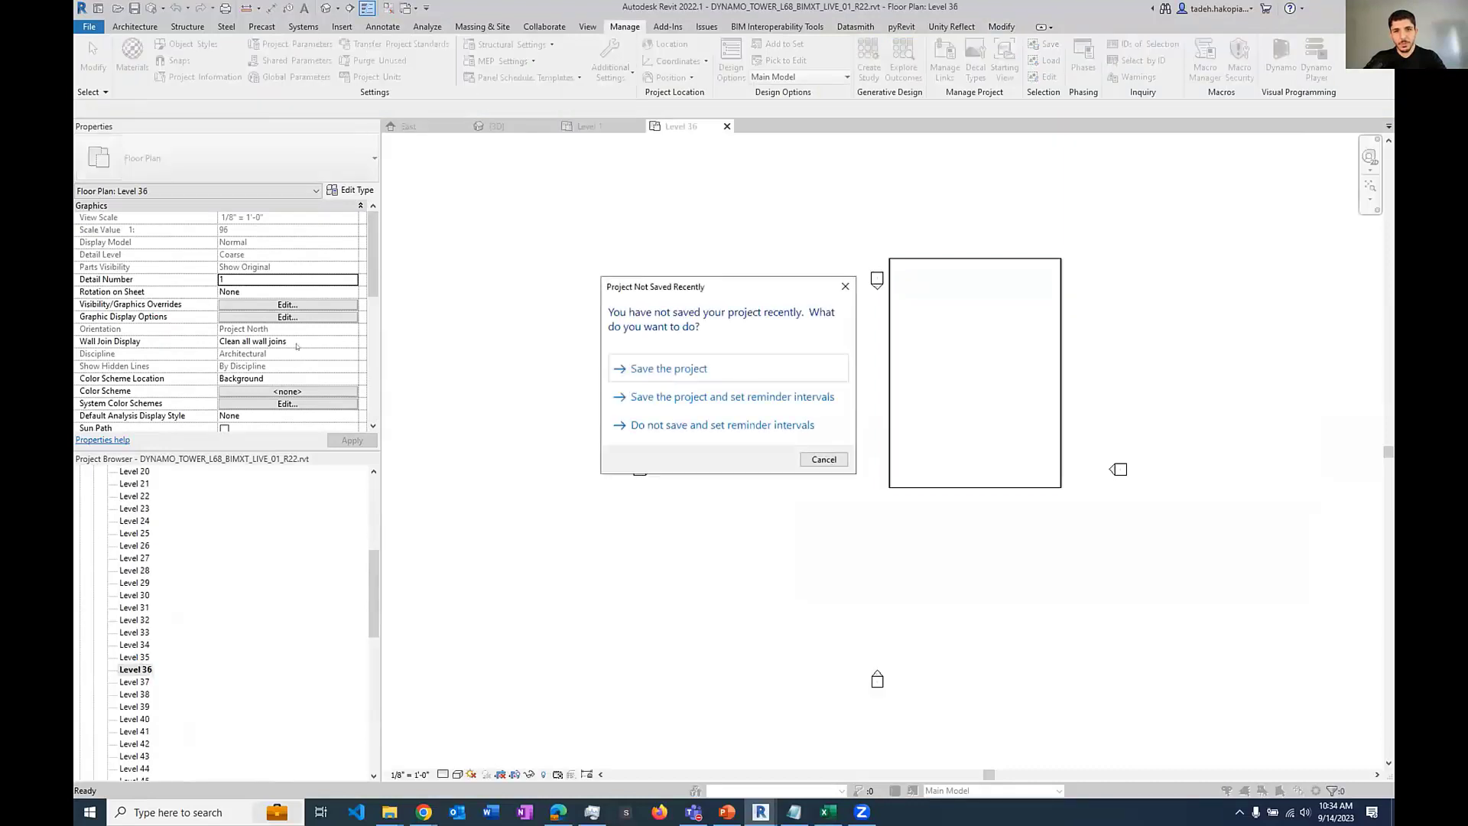
left_click(823, 459)
left_click(924, 391)
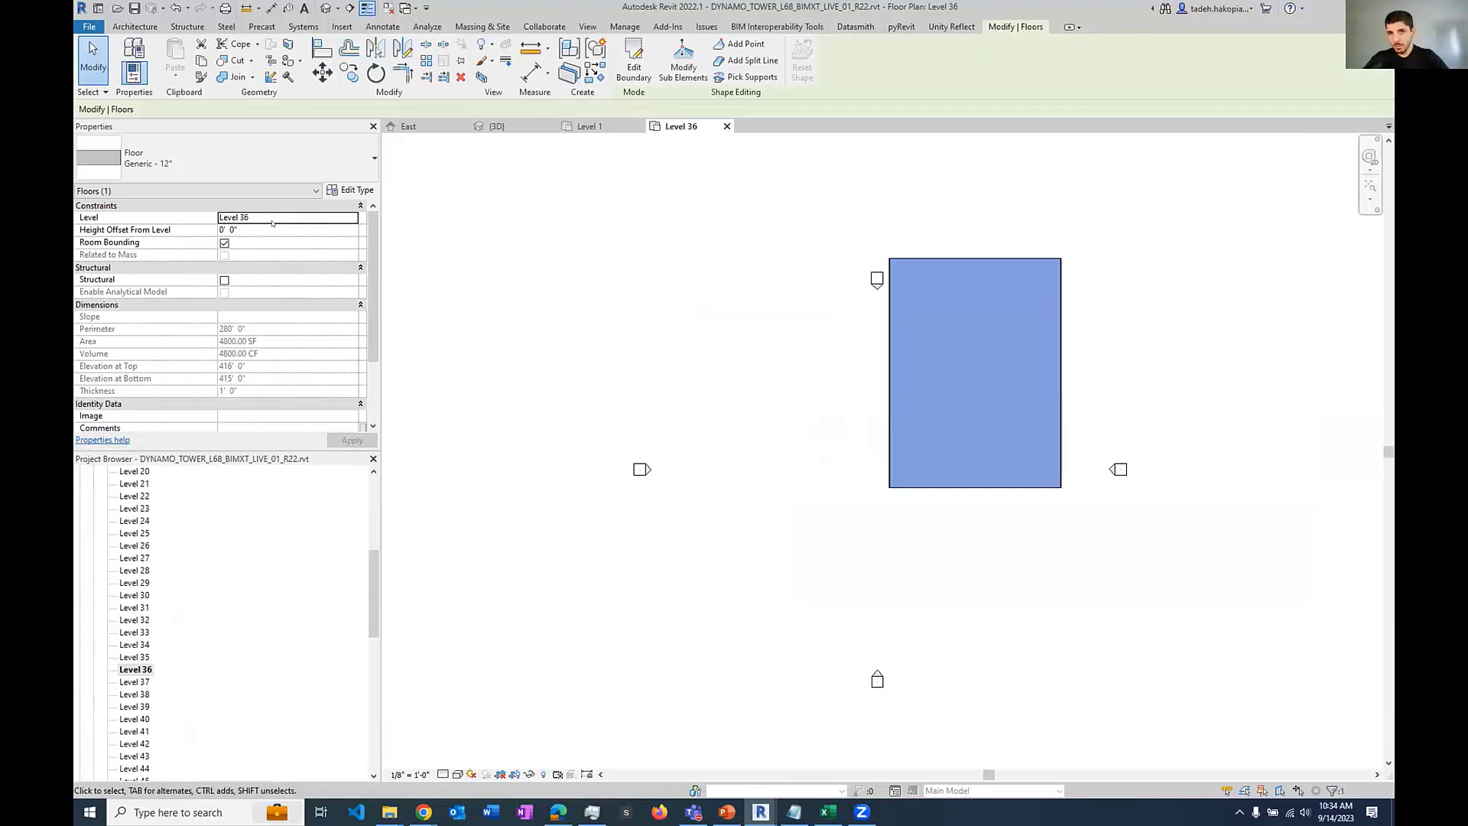
Step: In the 3D view, inspect the properties of a floor near the tower's roof and of a curtain wall
left_click(493, 127)
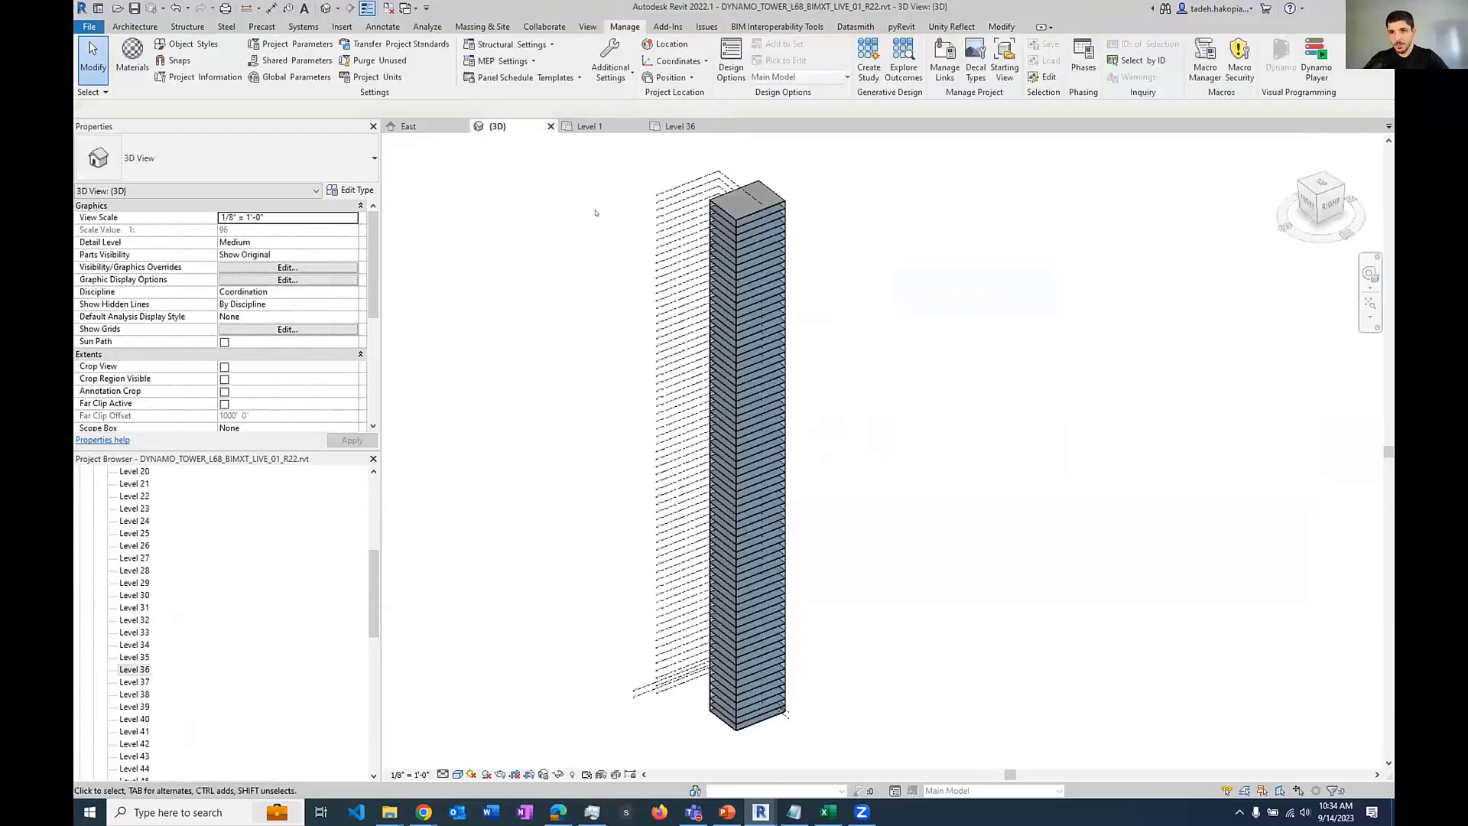
scroll(748, 313, "up", 3)
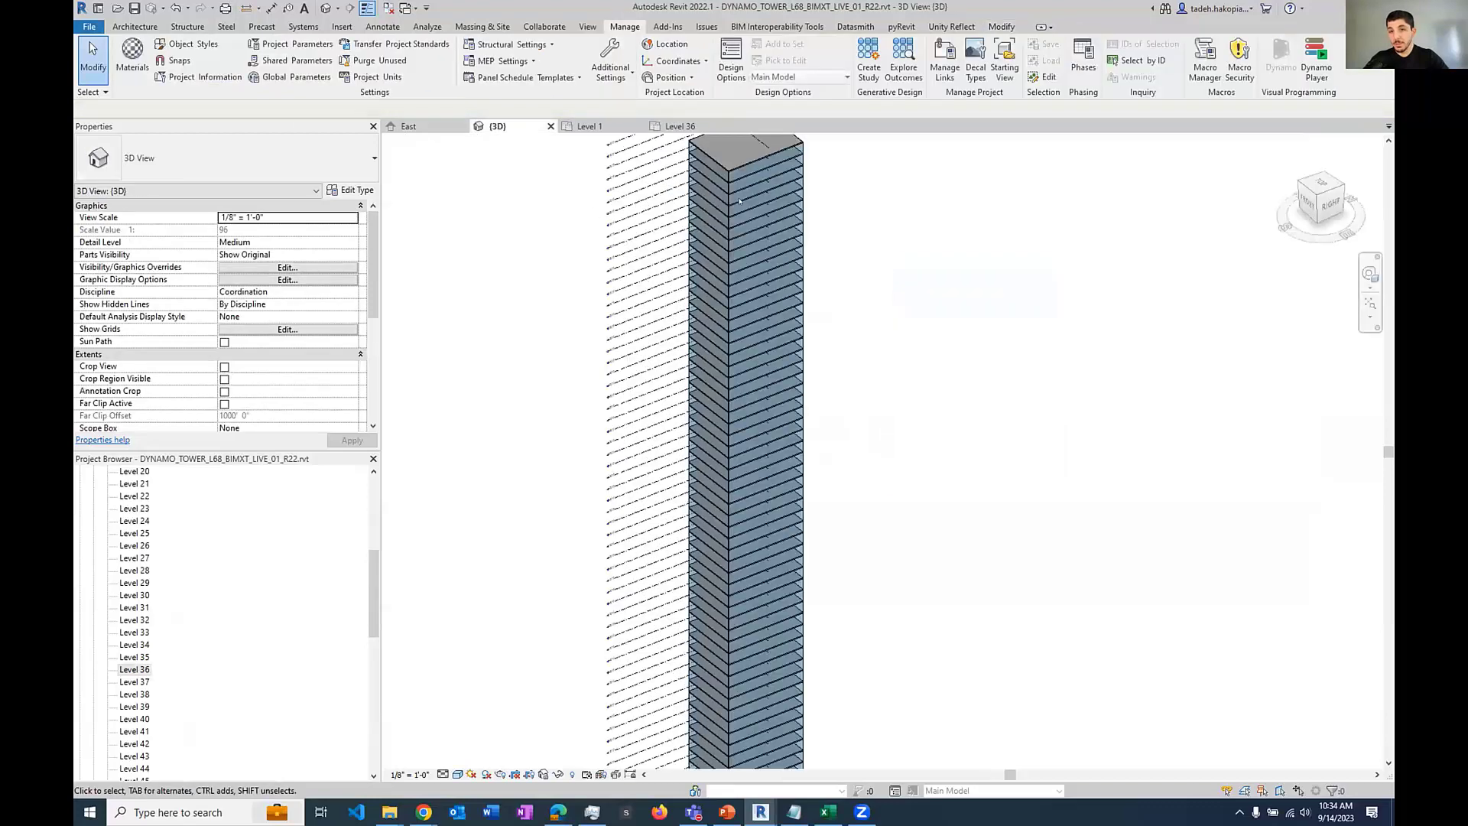
left_click(727, 210)
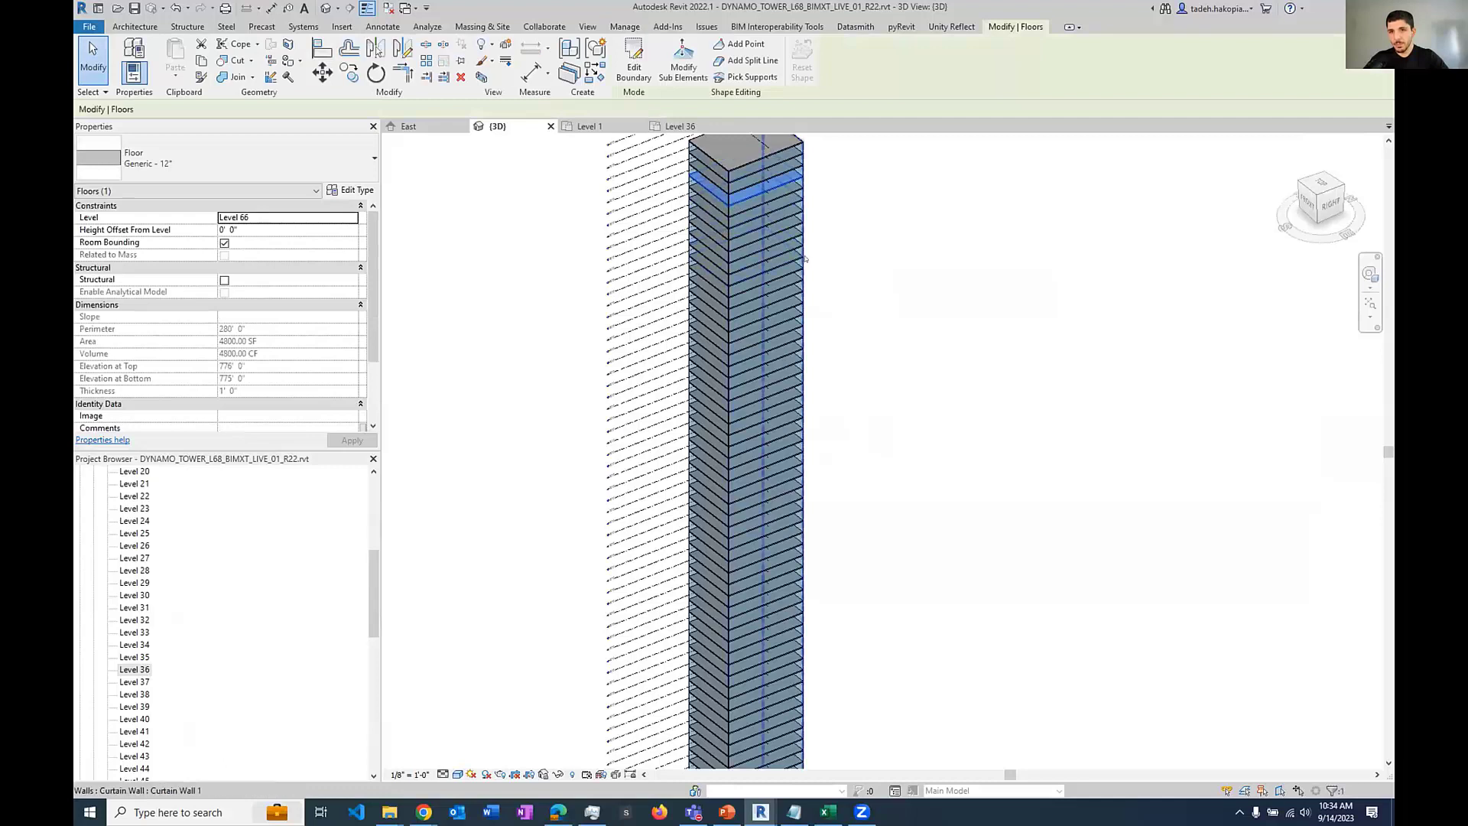
left_click(802, 451)
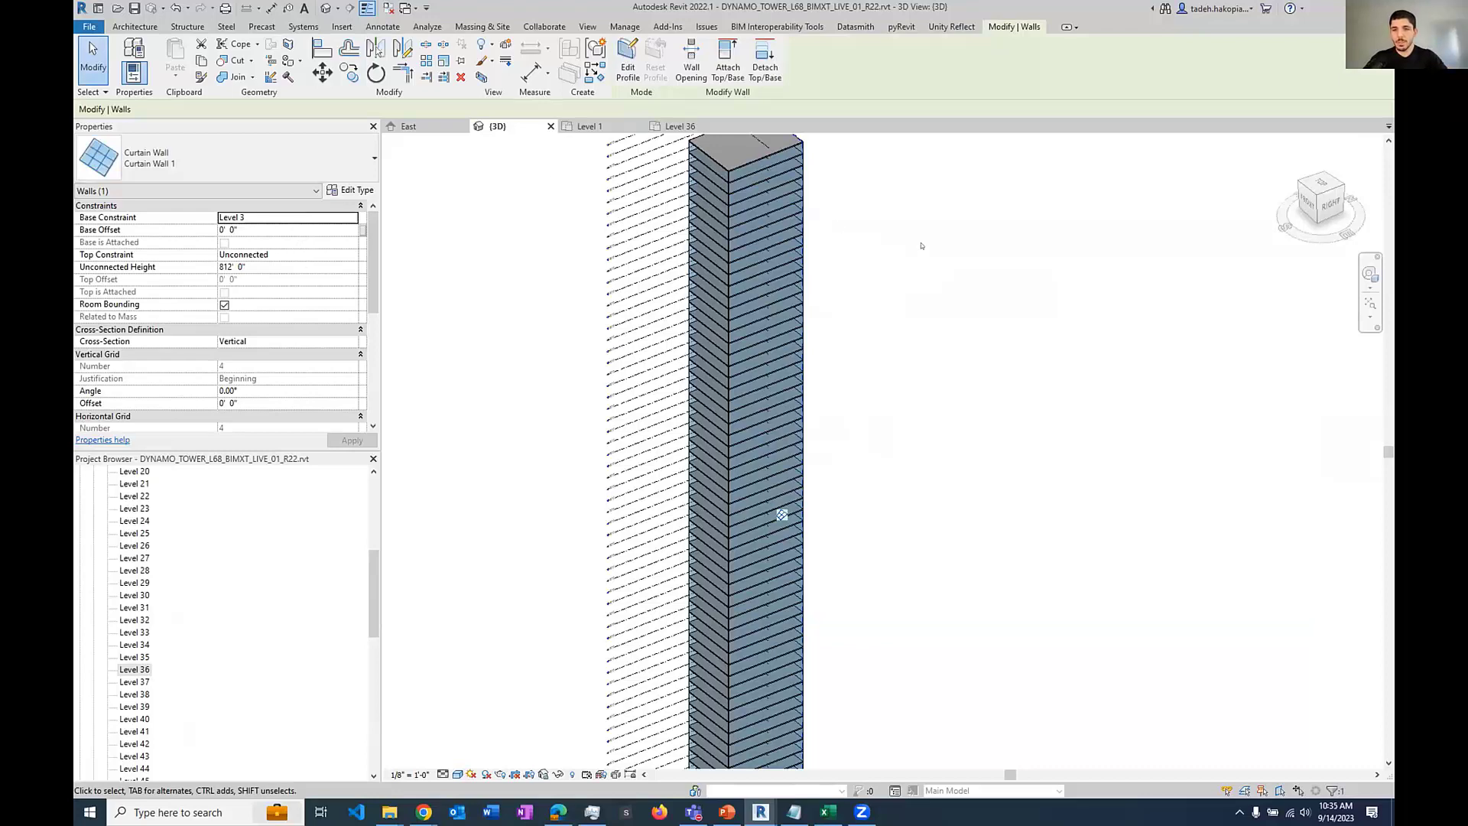
left_click(921, 245)
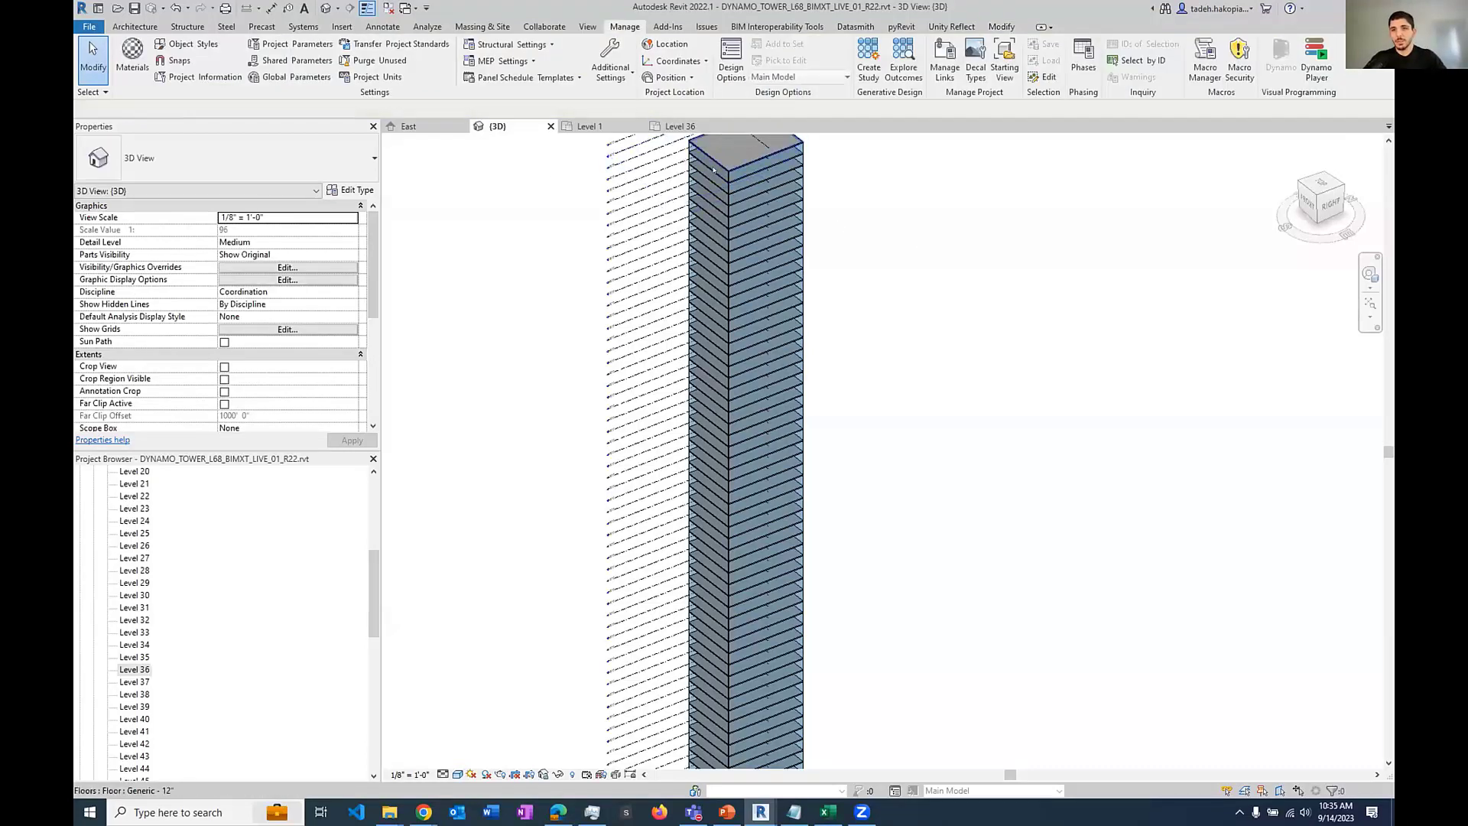
Step: Take a closer look at the tower's upper floors and check the level constraint of one near the roof
scroll(713, 169, "up", 4)
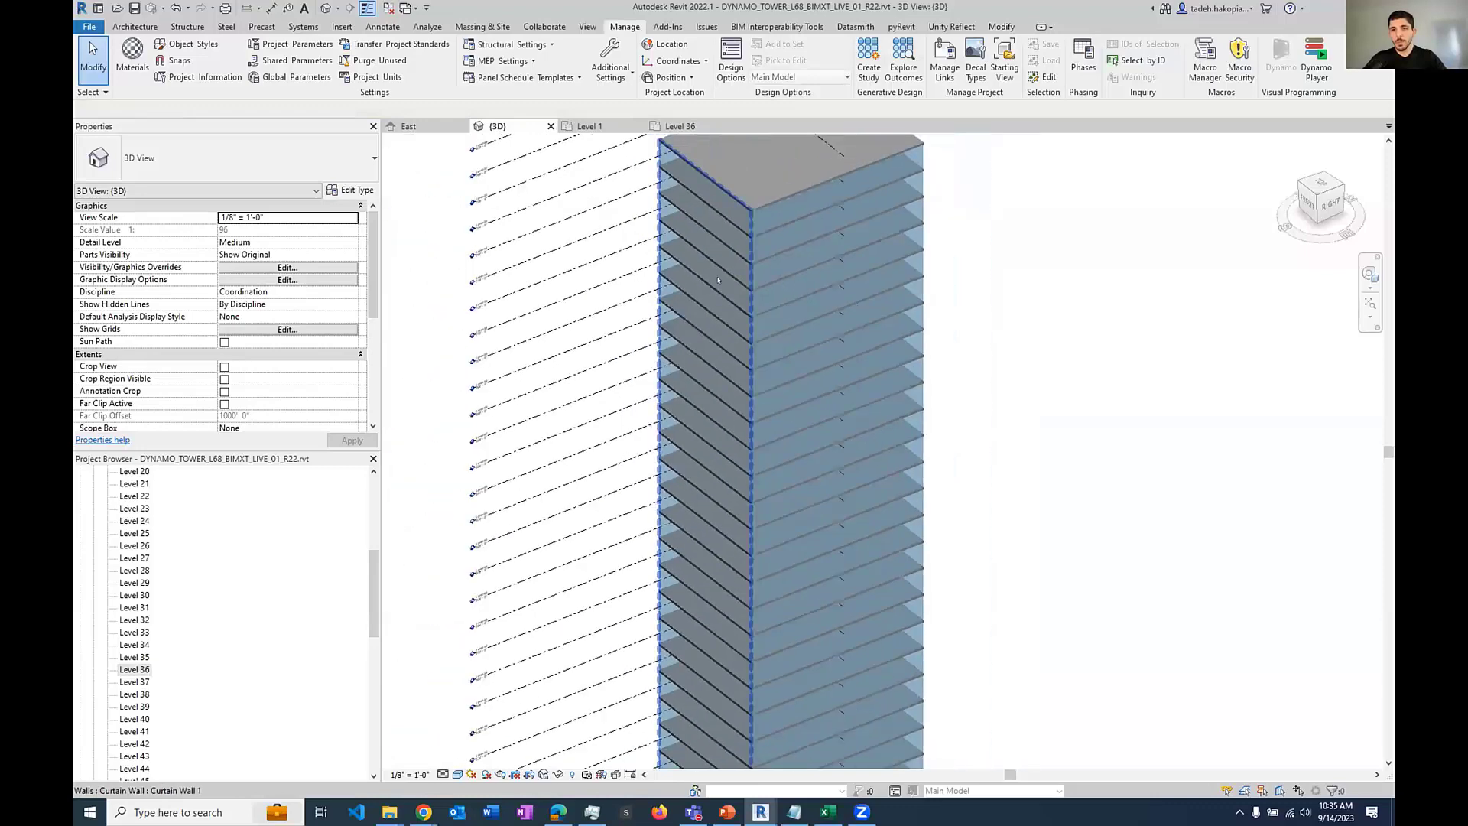
scroll(718, 280, "down", 1)
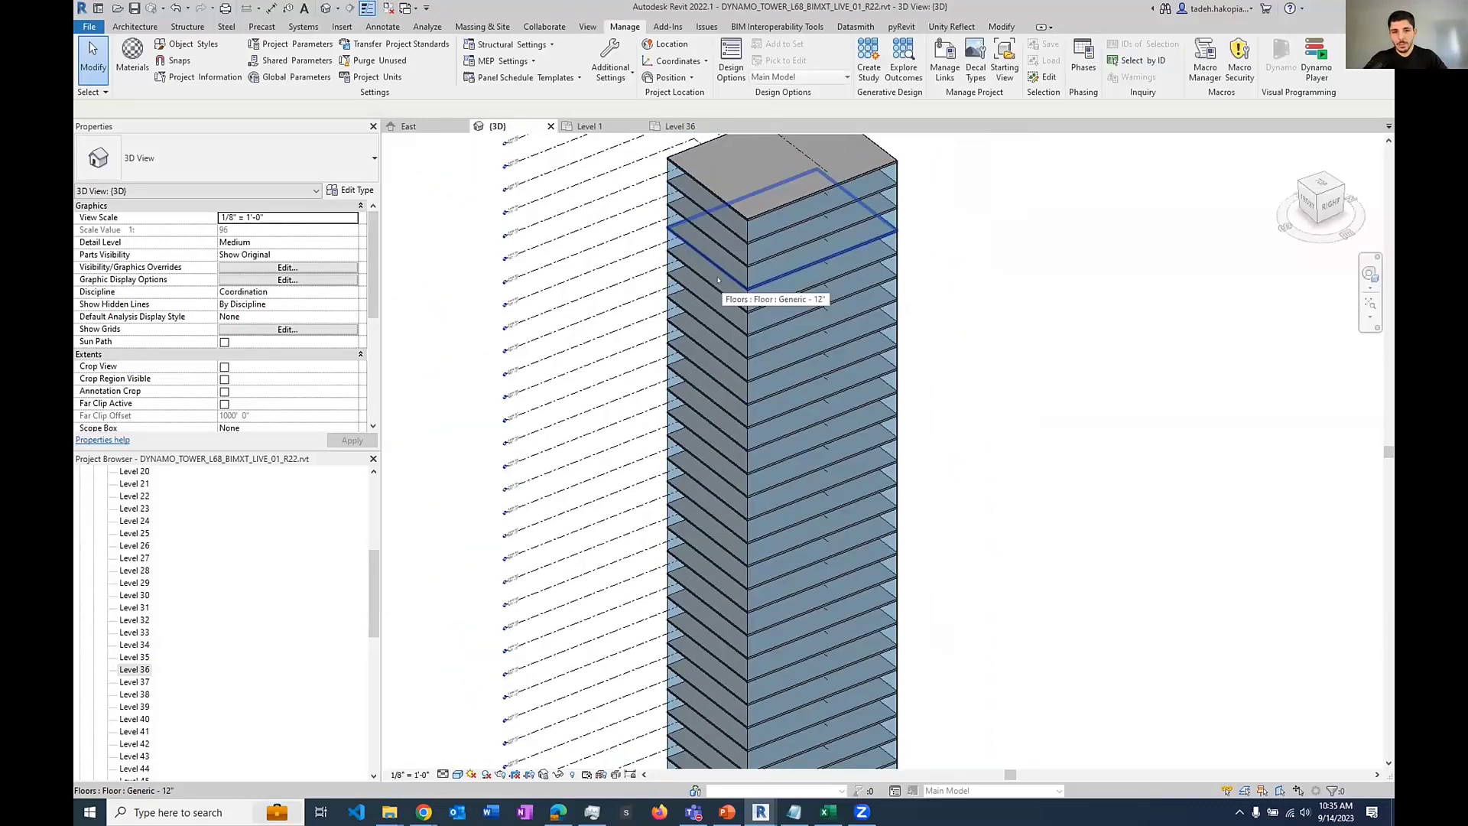
left_click(718, 280)
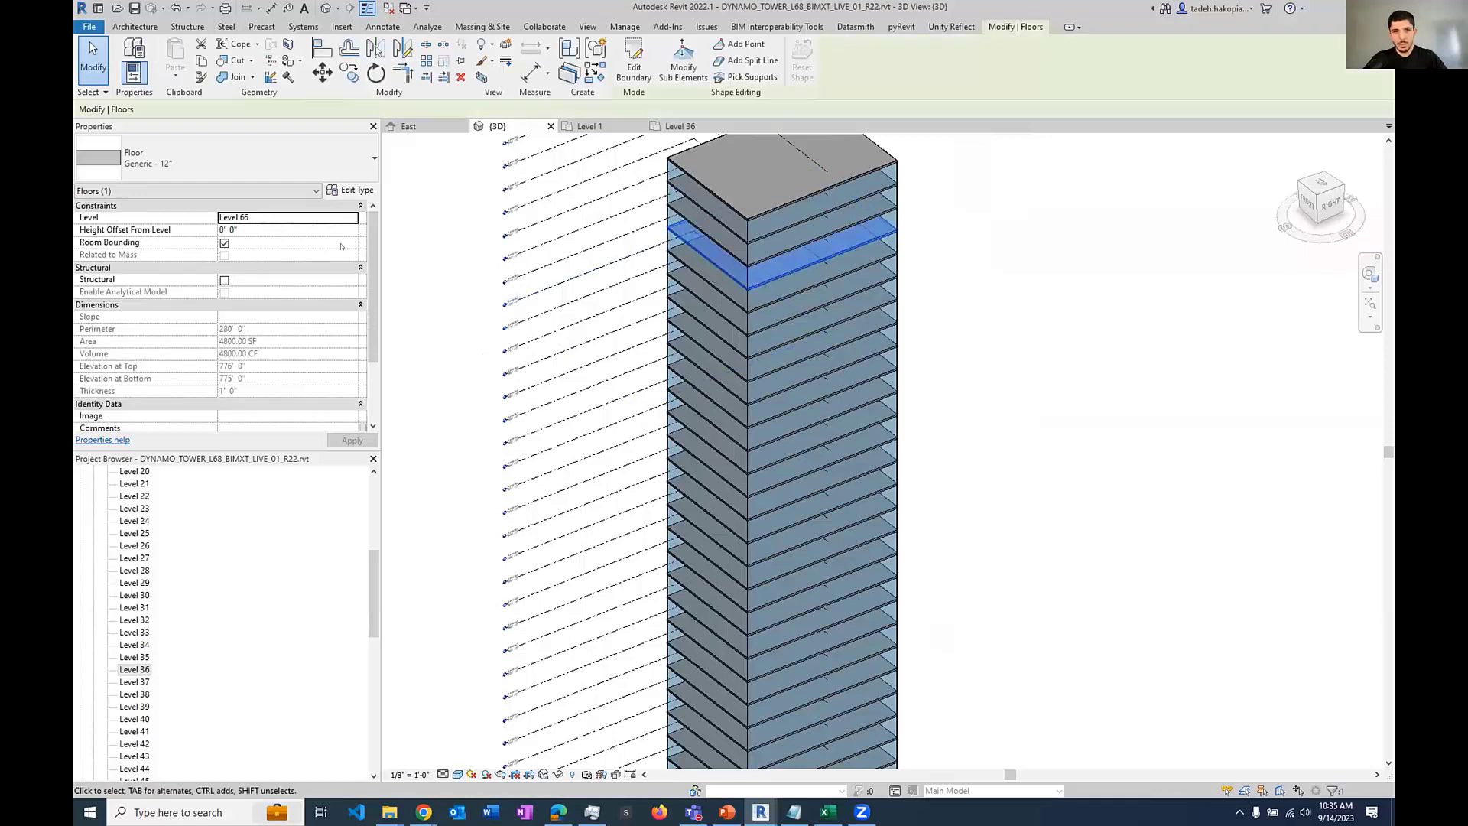
left_click(966, 323)
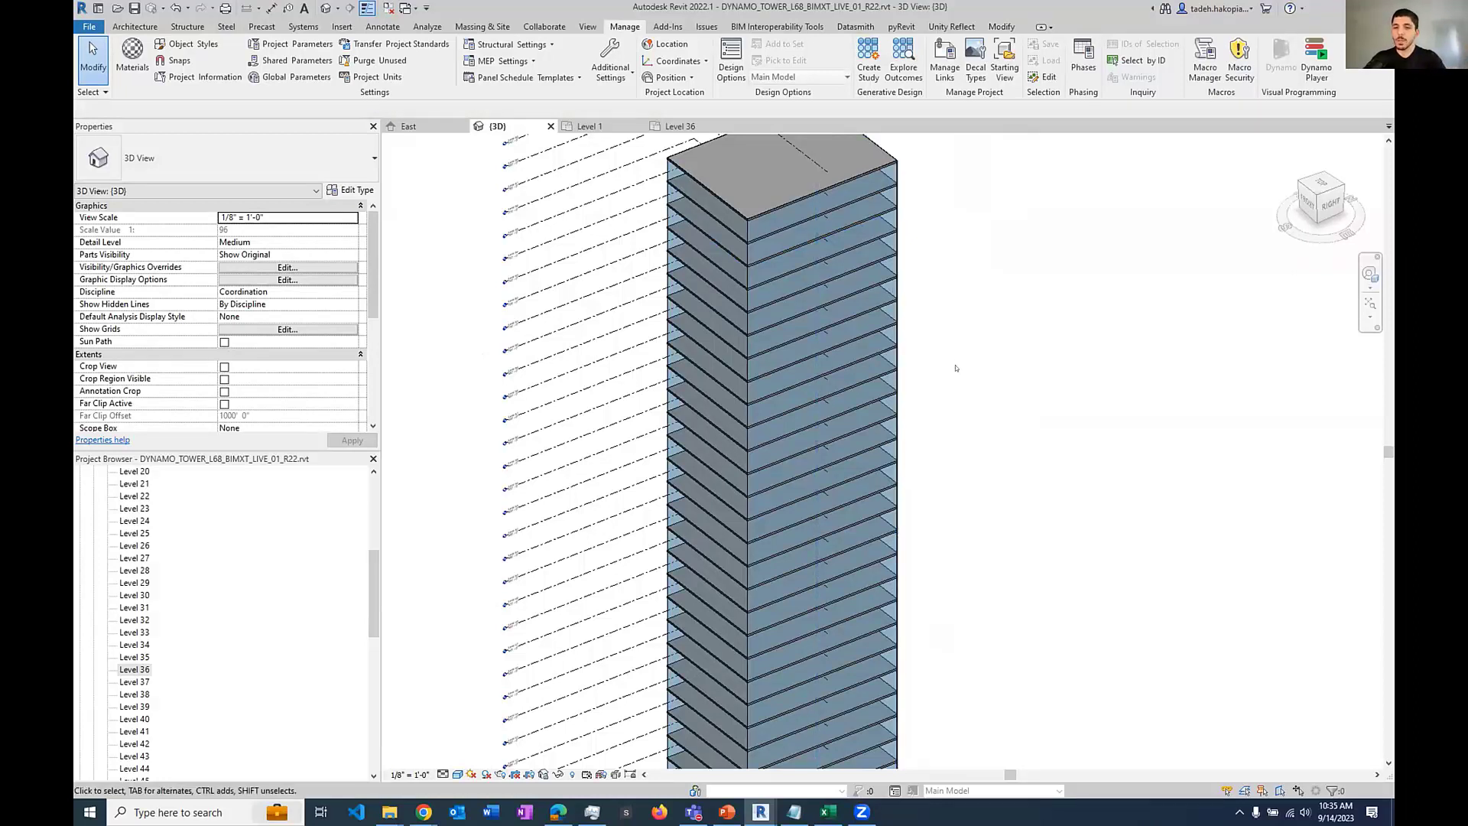
scroll(956, 368, "down", 5)
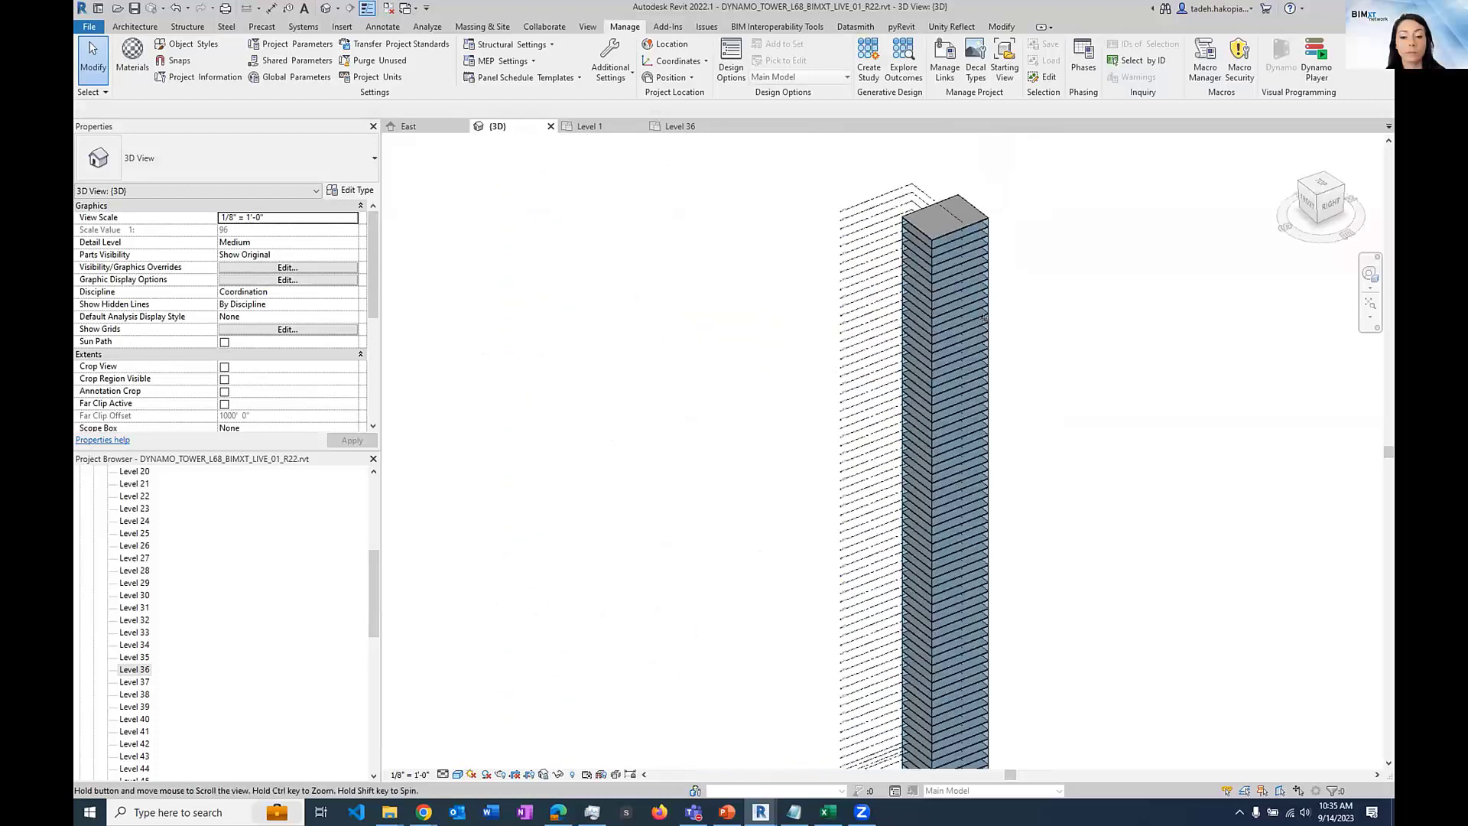
middle_click_drag(983, 318, 967, 317)
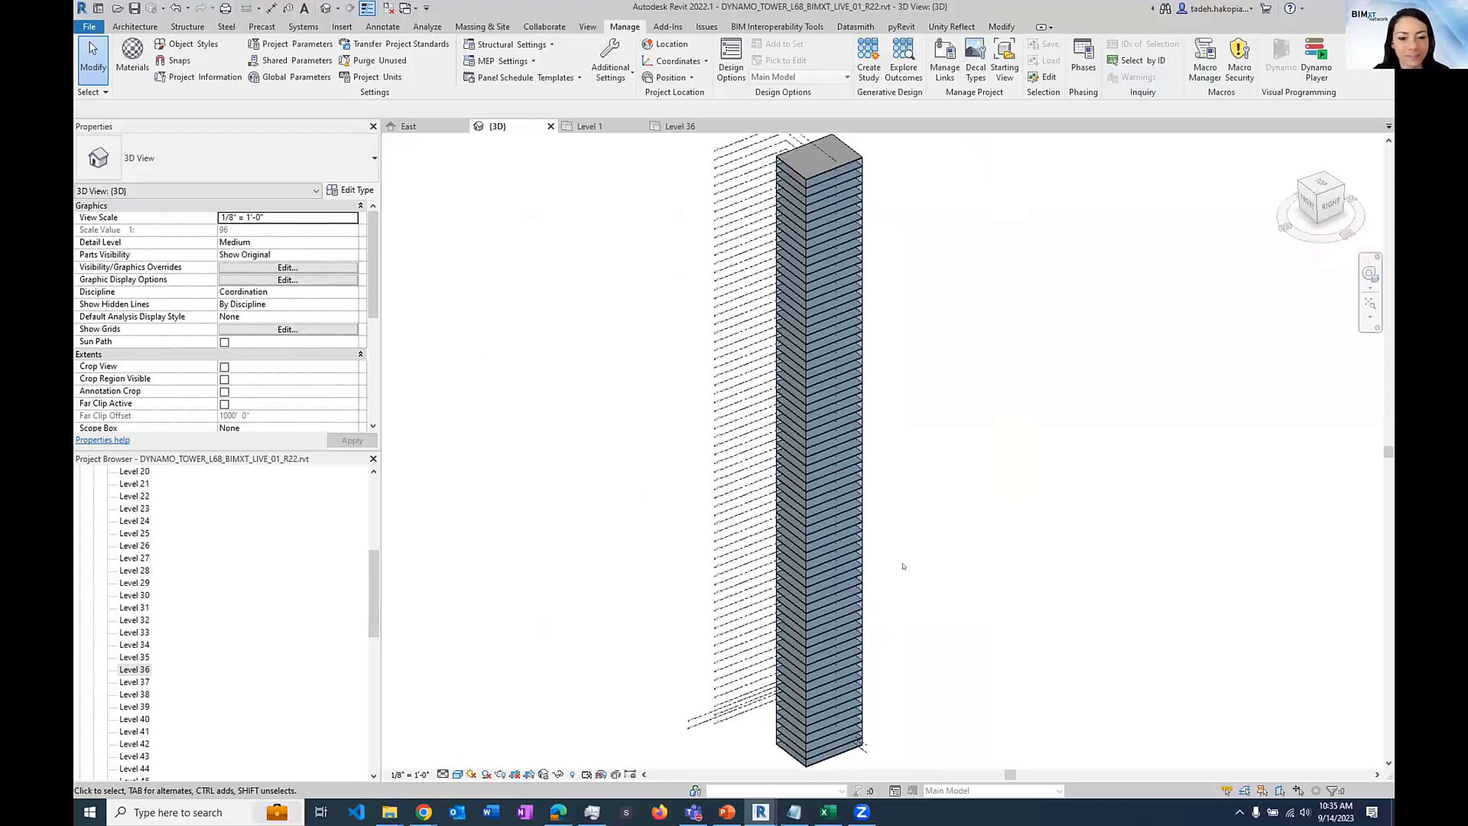
scroll(903, 566, "down", 1)
scroll(902, 566, "up", 1)
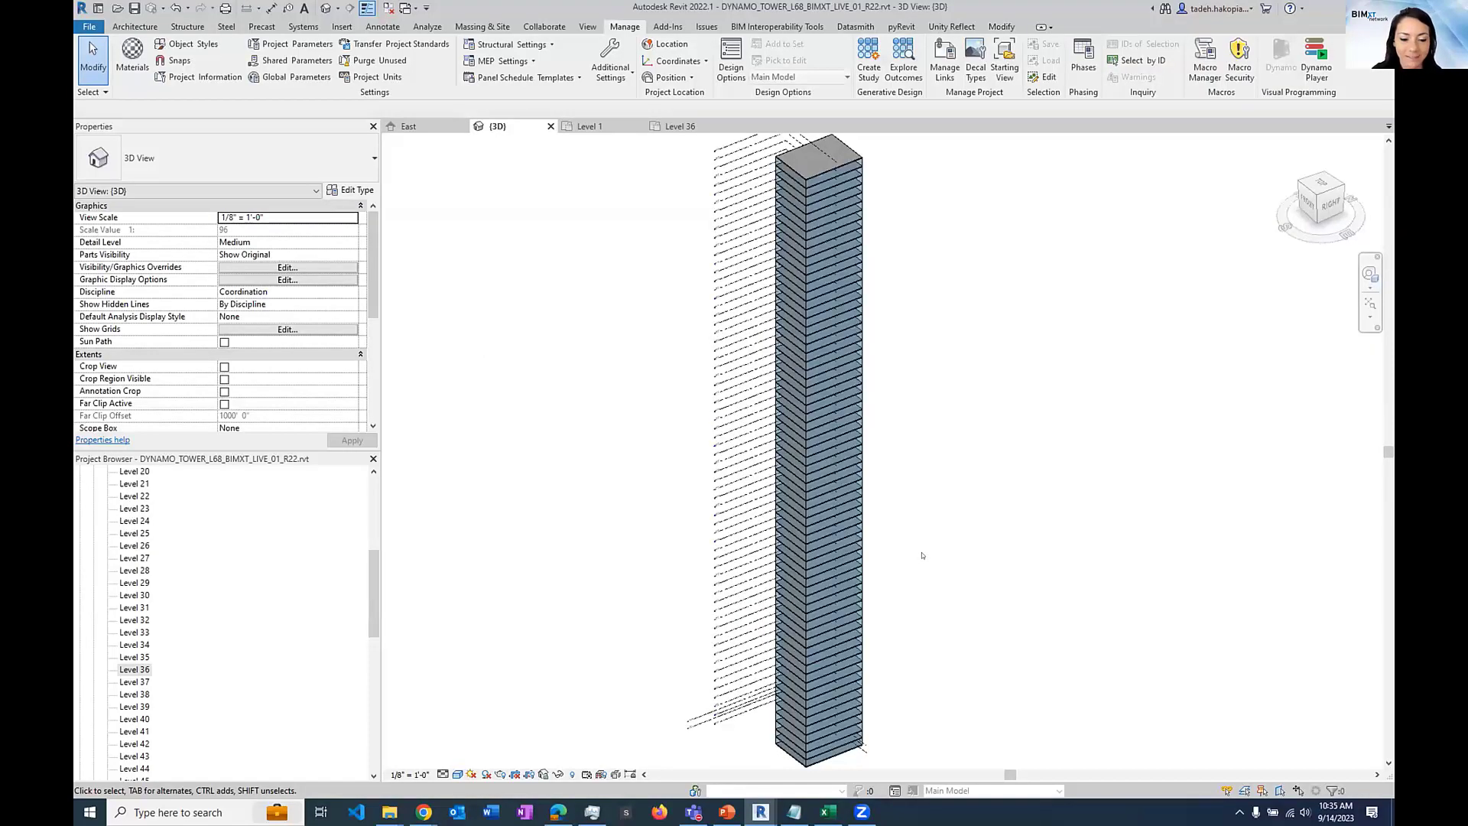
middle_click_drag(917, 558, 915, 554)
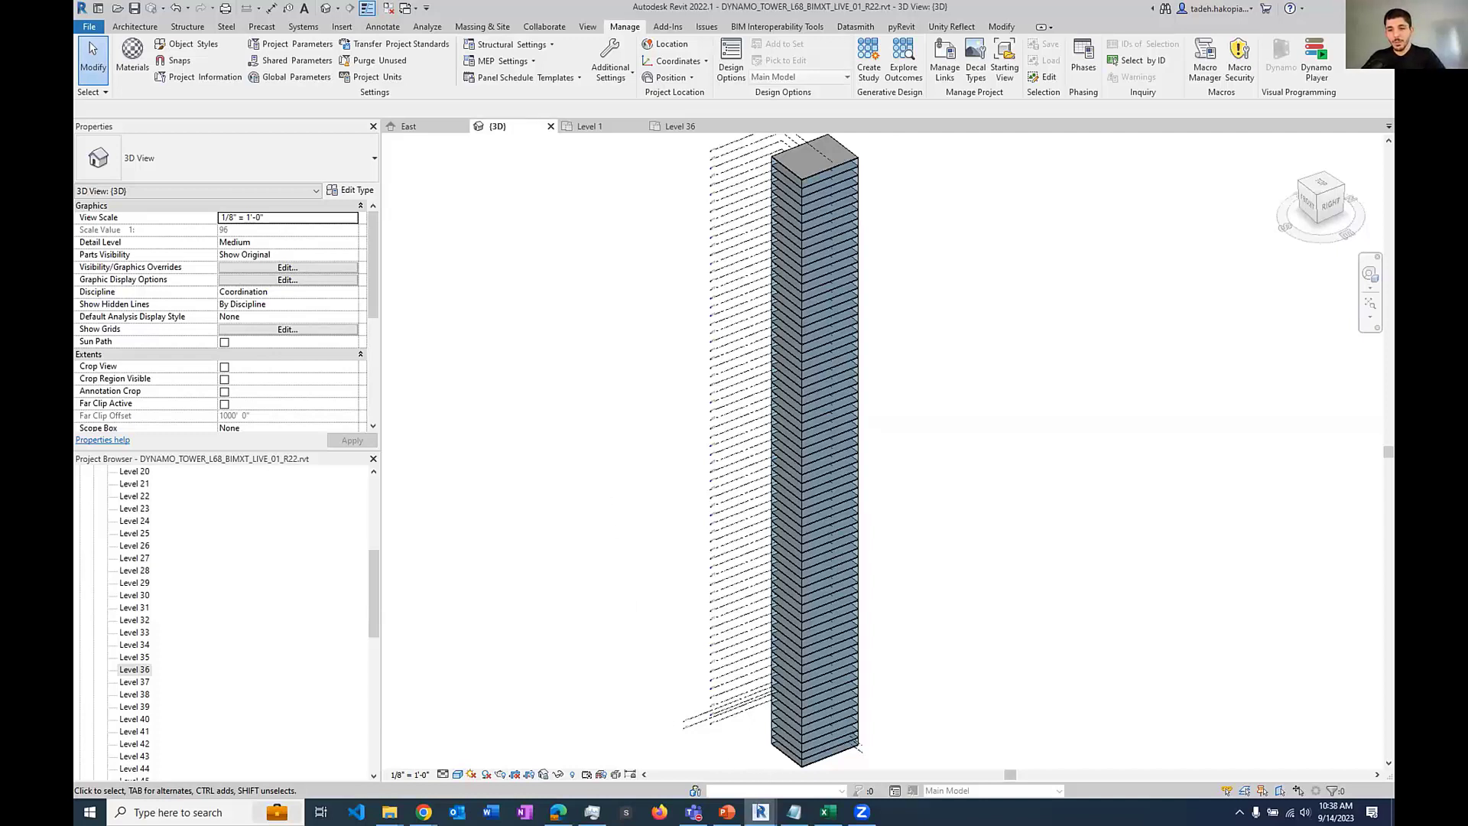
left_click(727, 812)
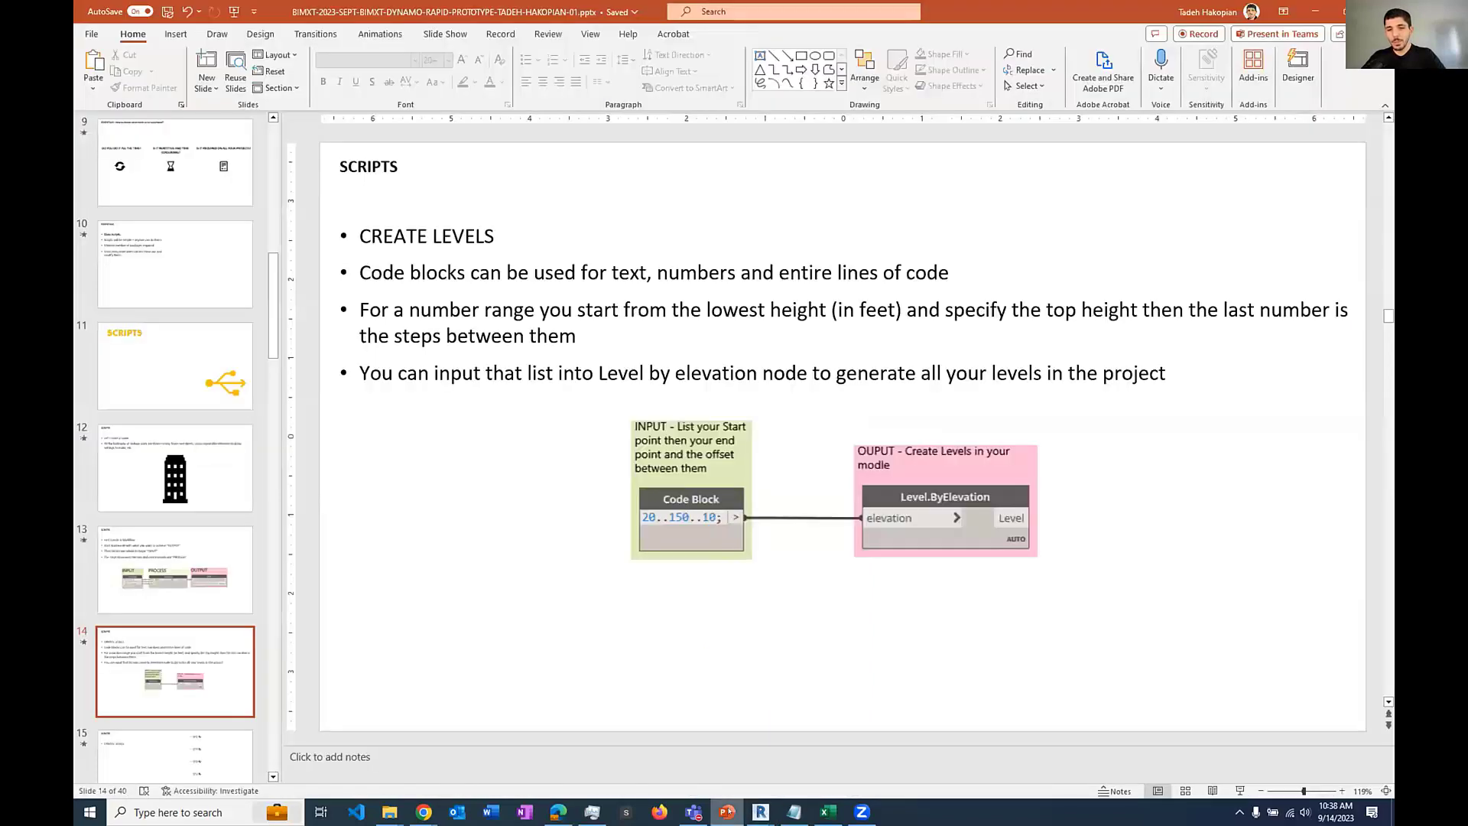
left_click(727, 812)
left_click(828, 811)
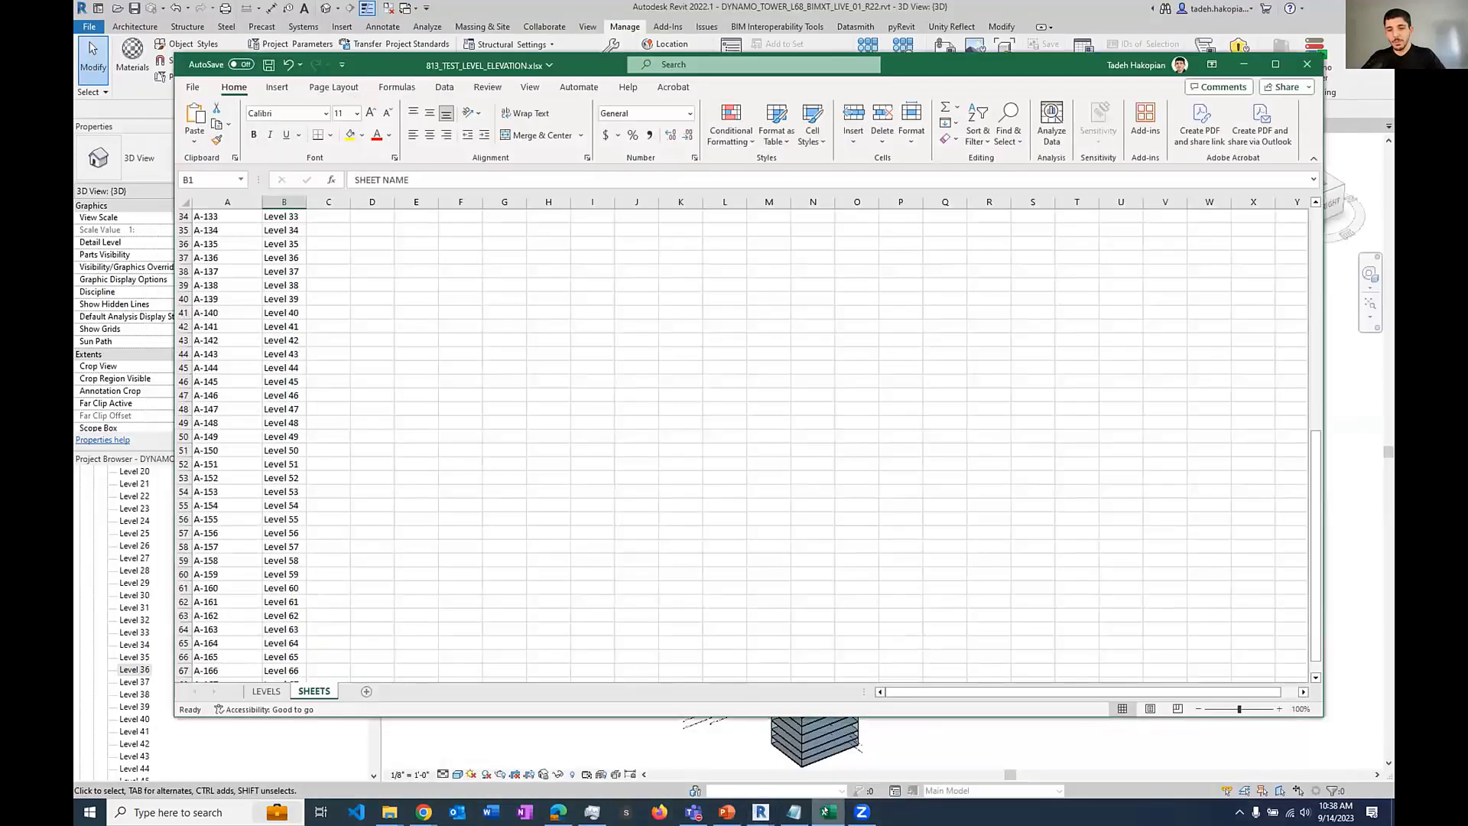
left_click(828, 812)
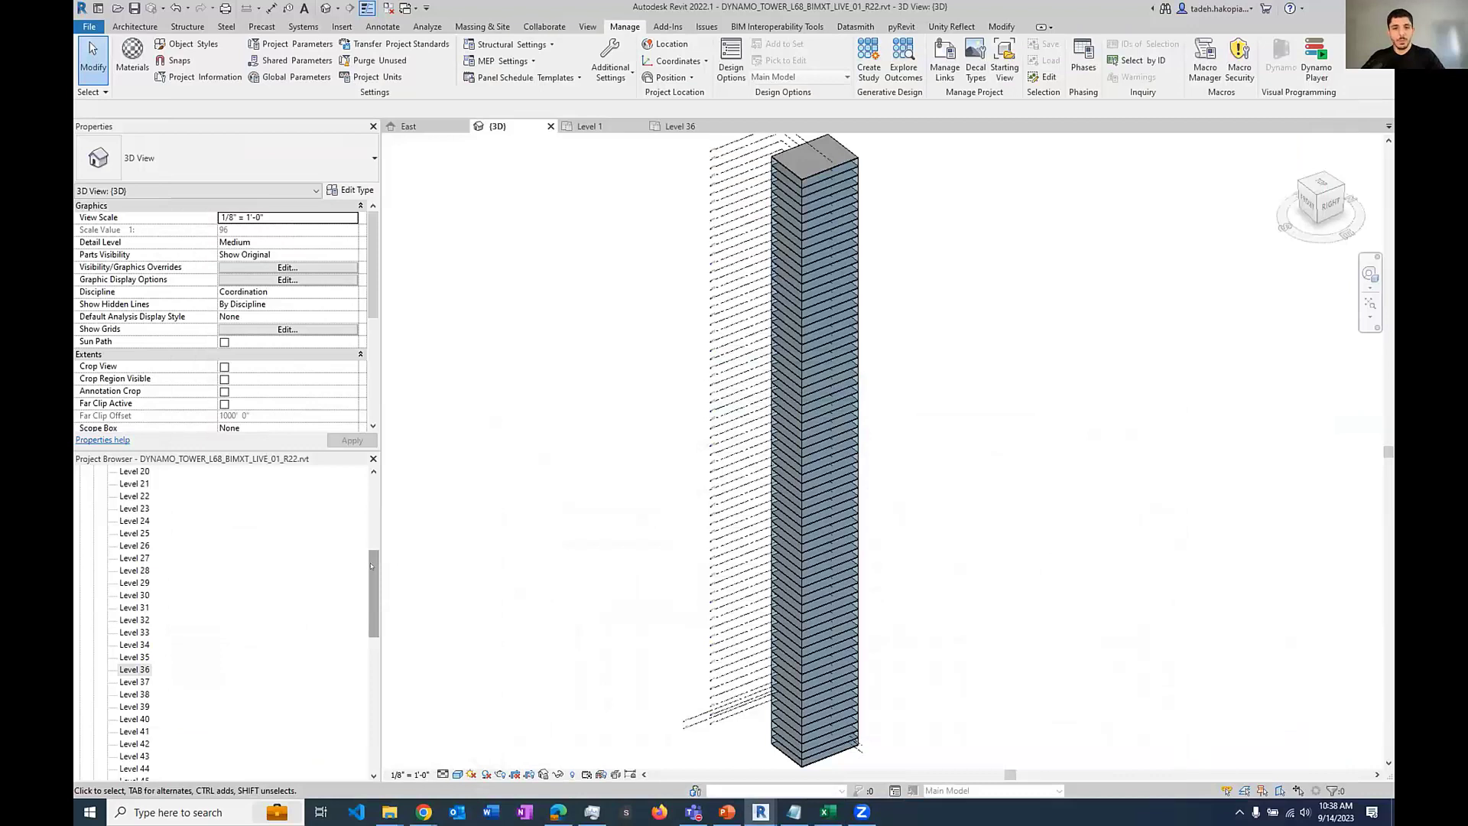
Step: Expand the project's sheet list, review the generated sheets and open sheet A-168 - Level 68
left_click_drag(371, 565, 371, 697)
left_click(115, 732)
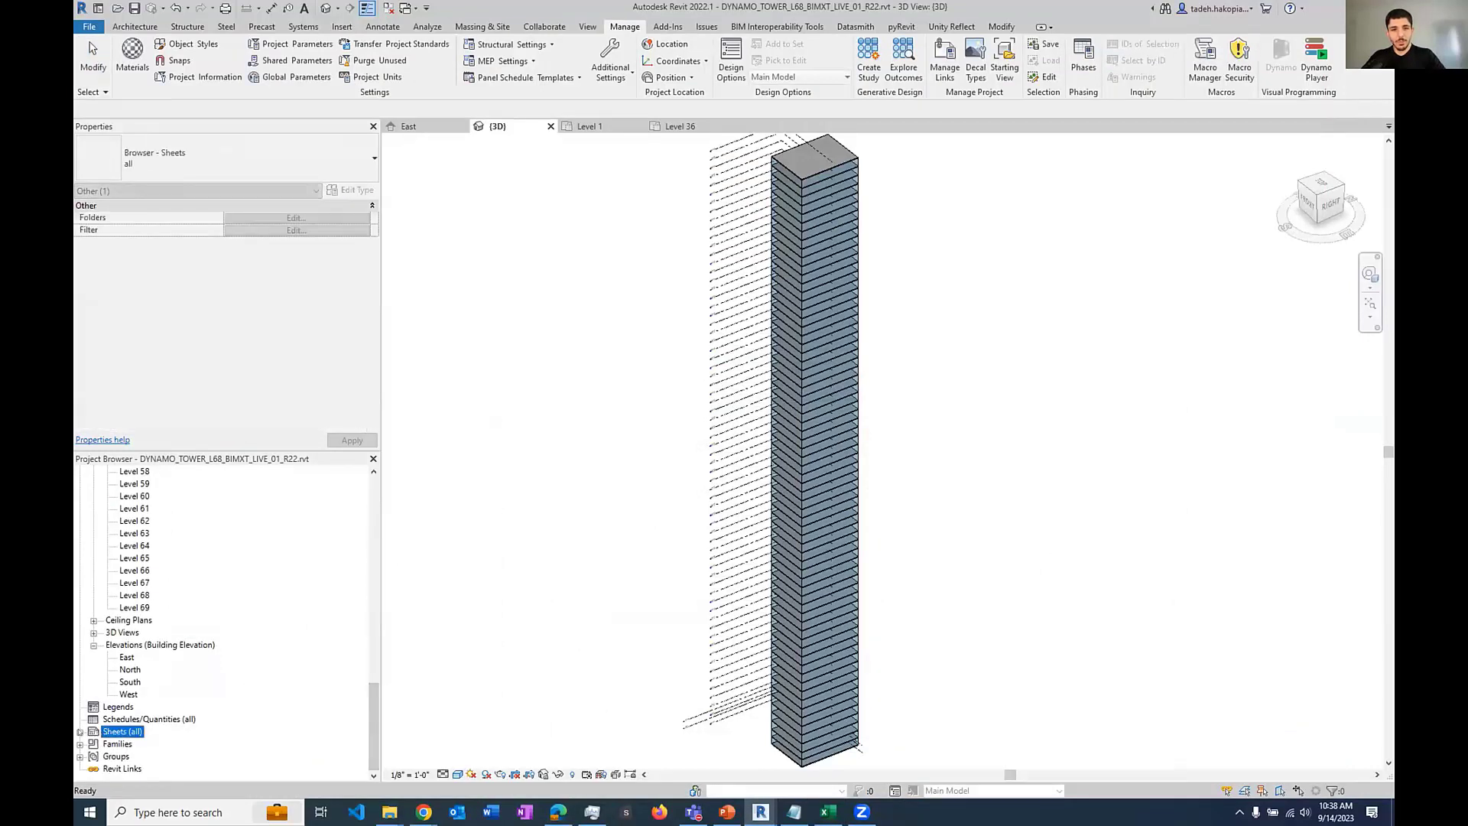
double_click(115, 732)
left_click_drag(373, 651, 365, 759)
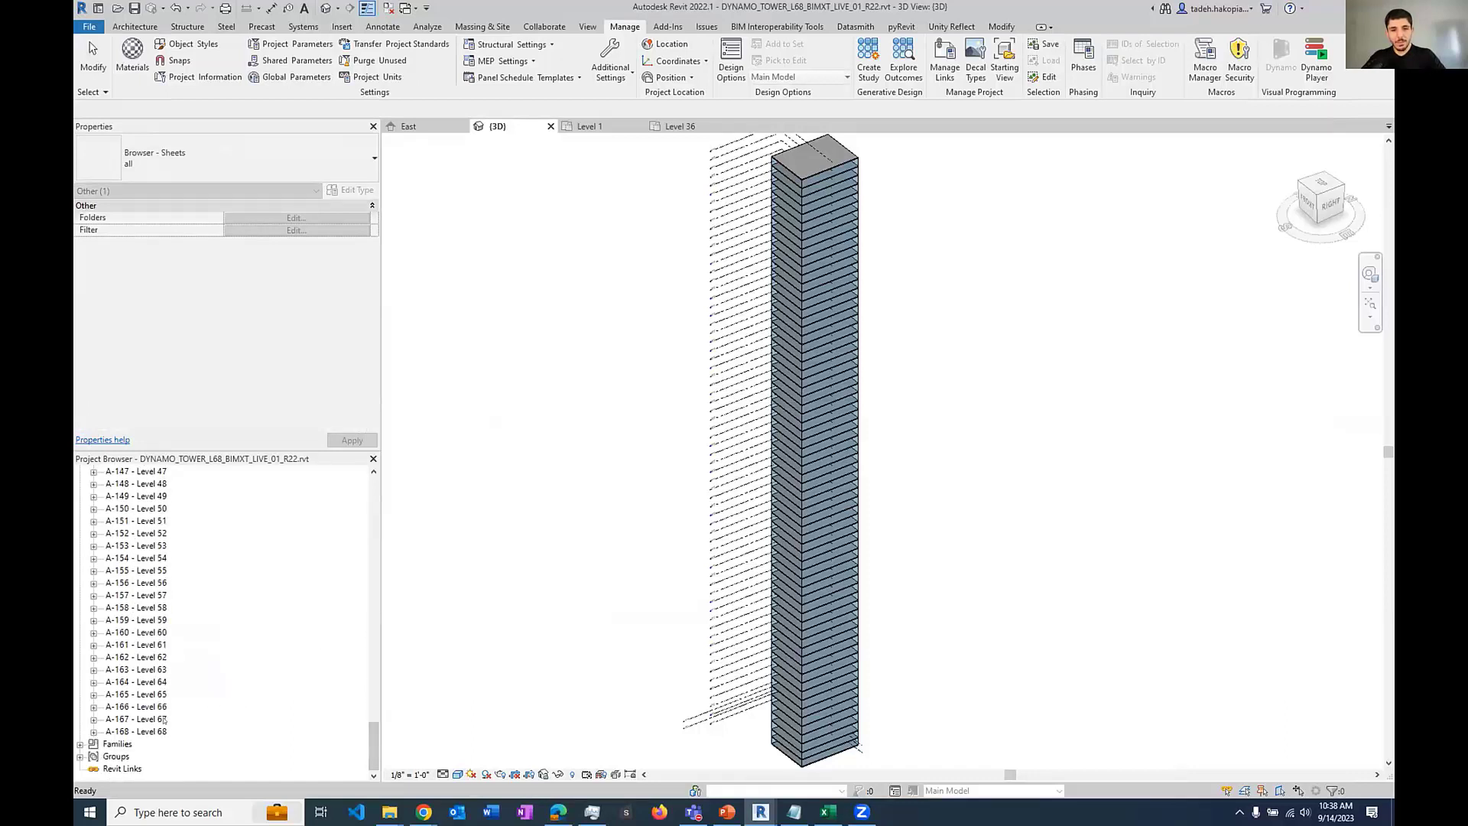
double_click(135, 732)
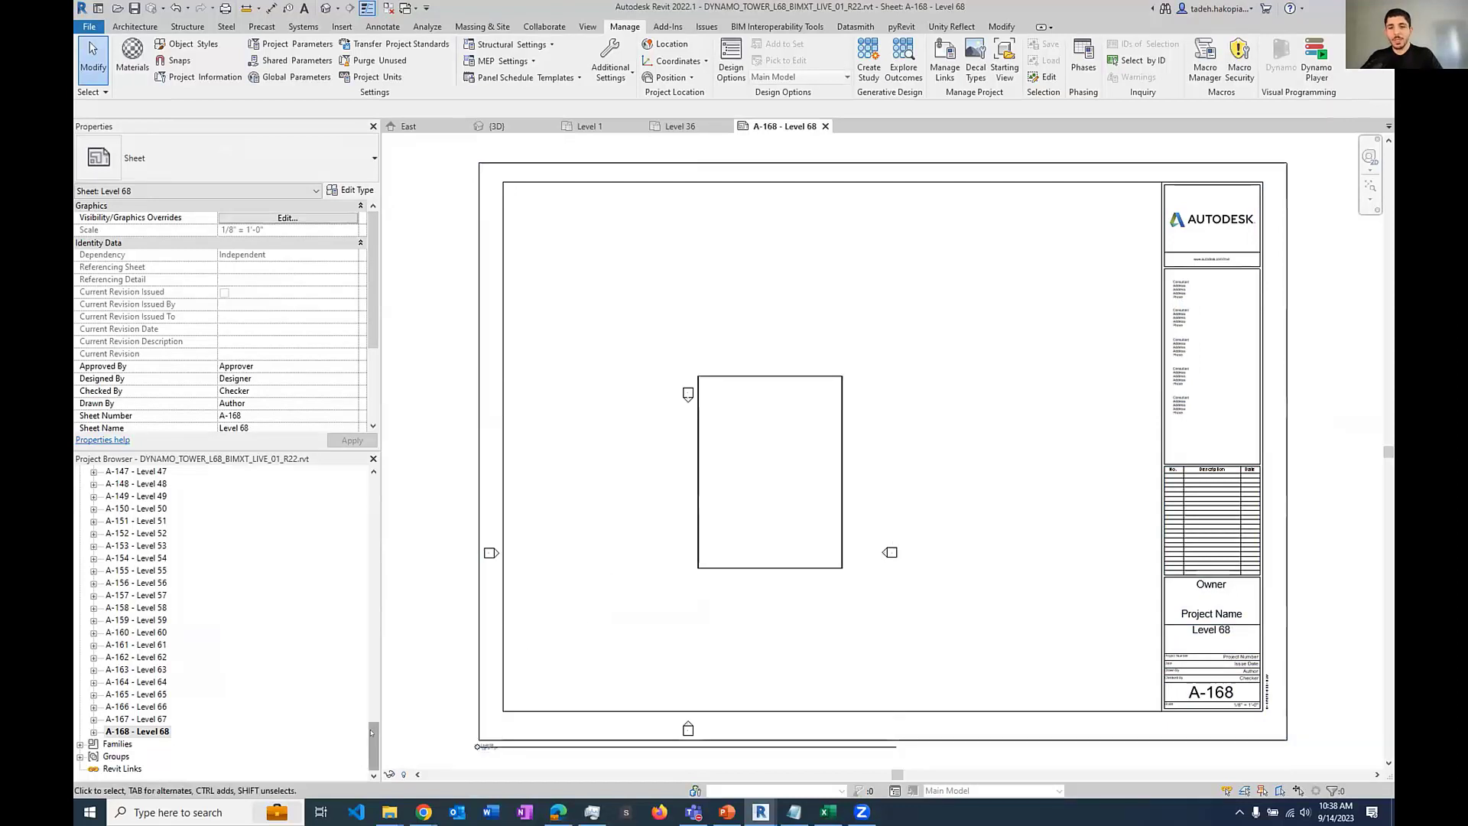
Step: Check the associated level and view template of the plan viewport on sheet A-168
left_click(691, 564)
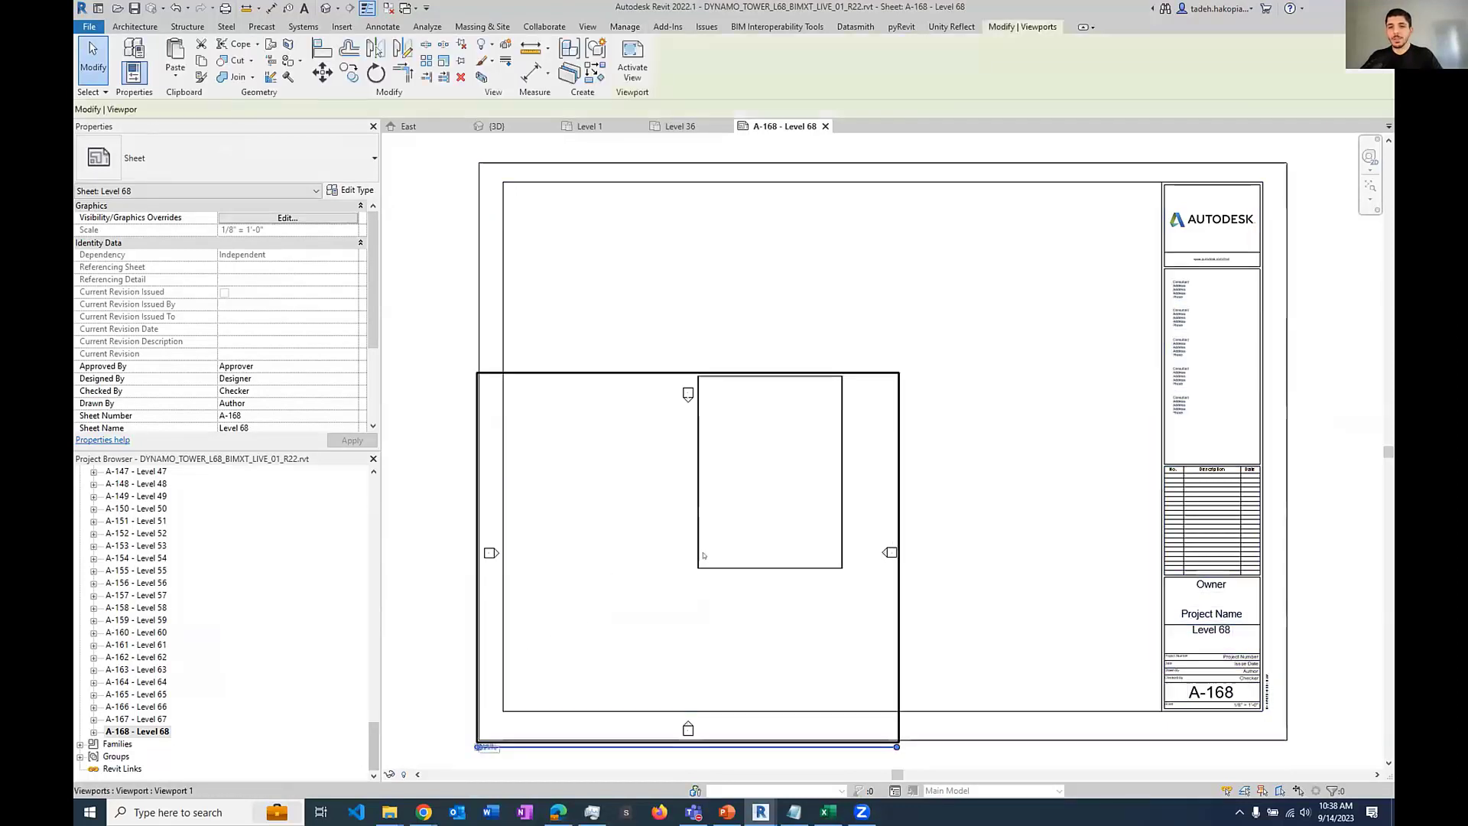
scroll(306, 337, "down", 5)
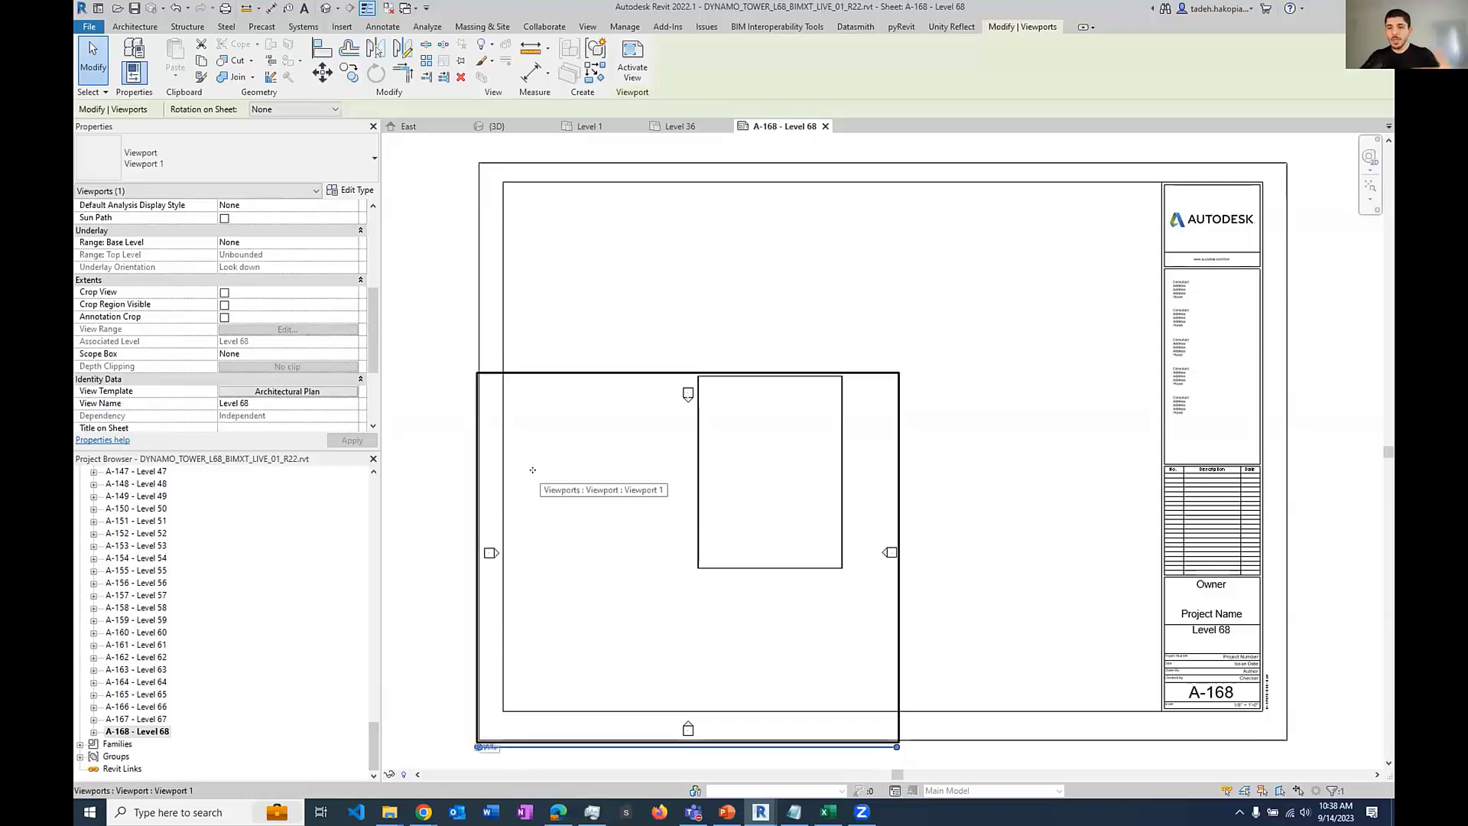
left_click(439, 338)
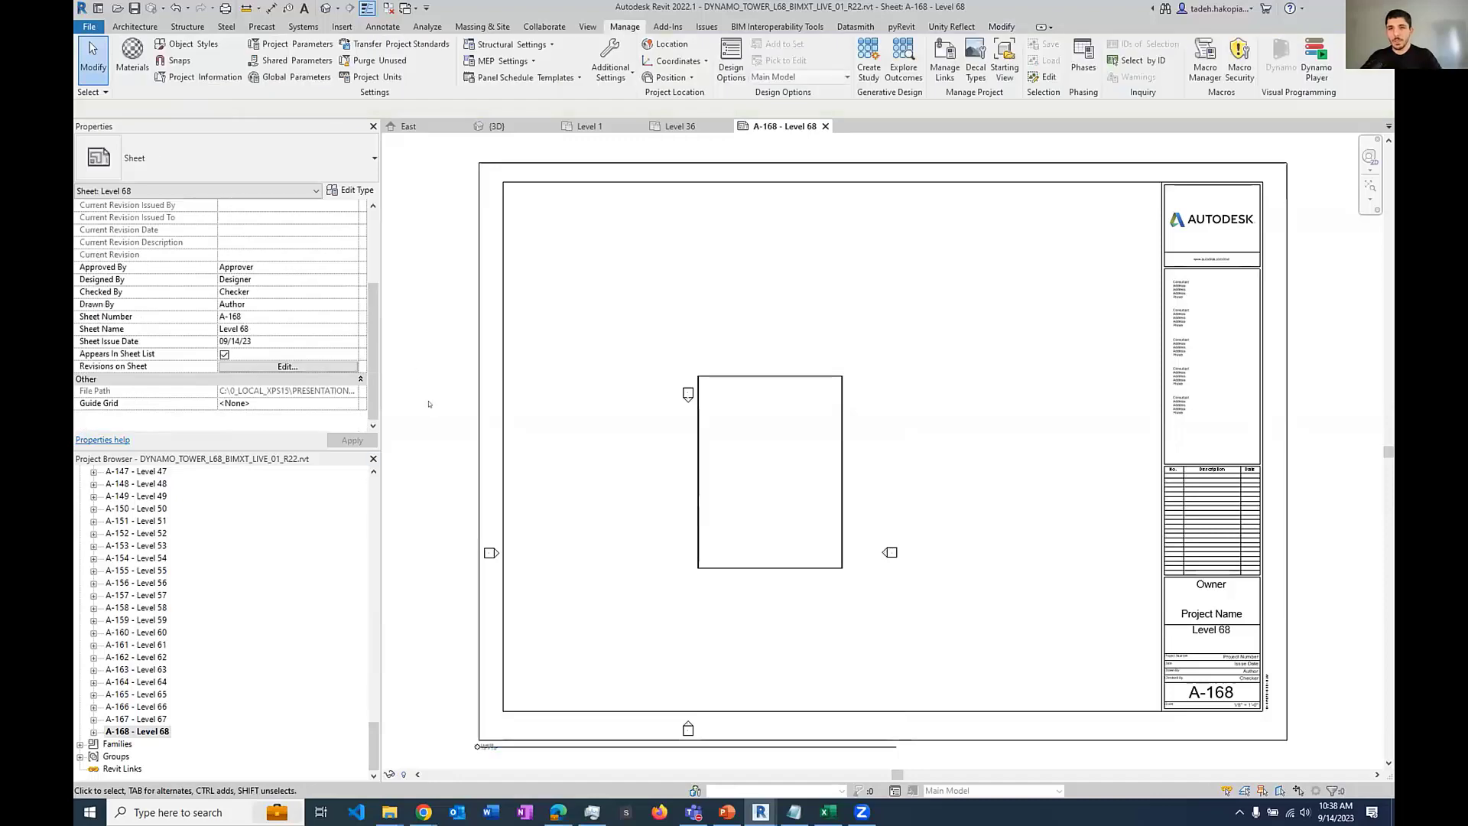
Step: Switch to Dynamo and open 08.ROOM_SET_PROPERPTY_VALUE_01.dyn, discarding the changes to the sheets graph
mouse_move(760, 812)
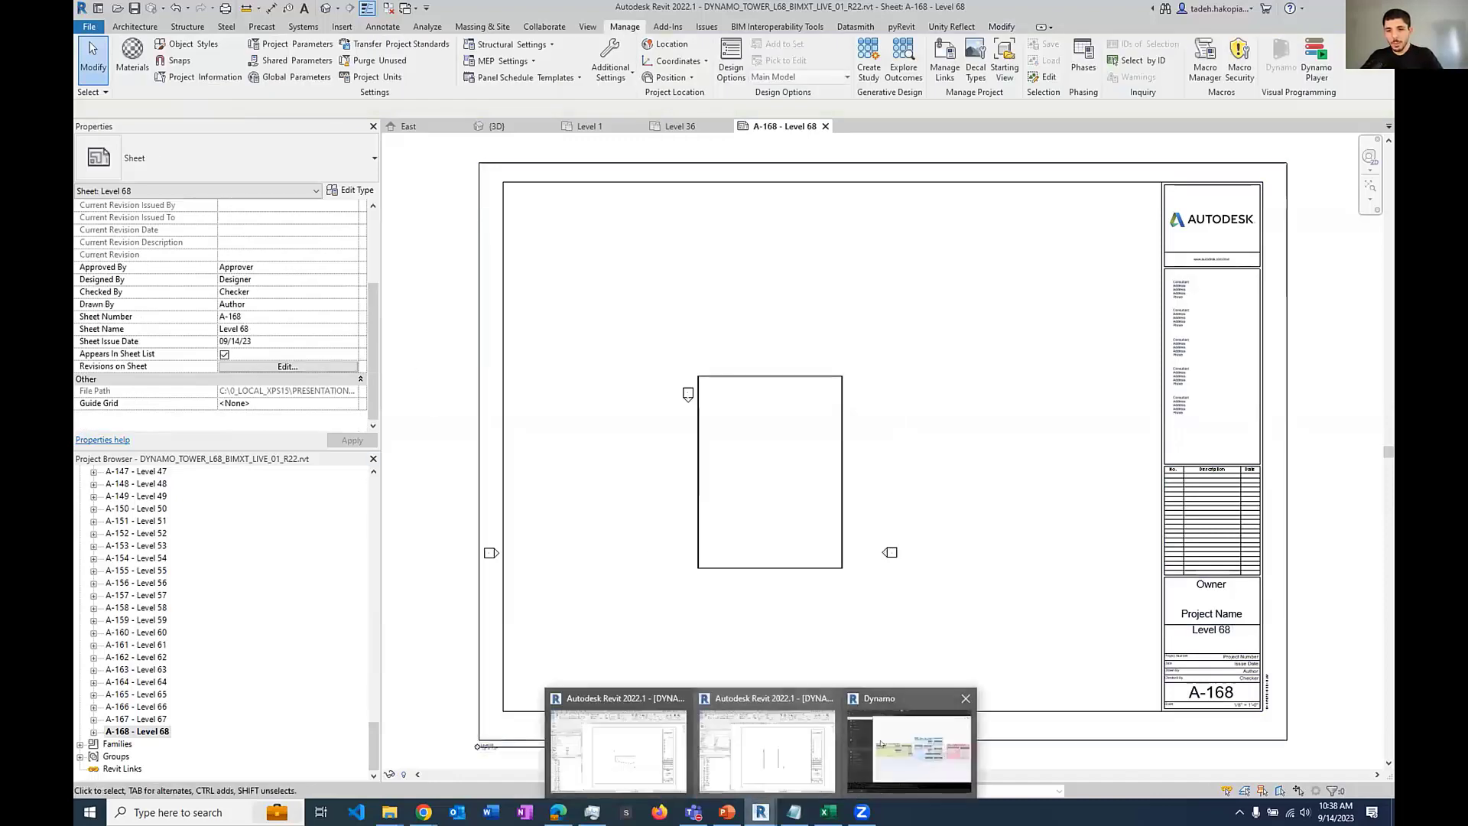
left_click(880, 743)
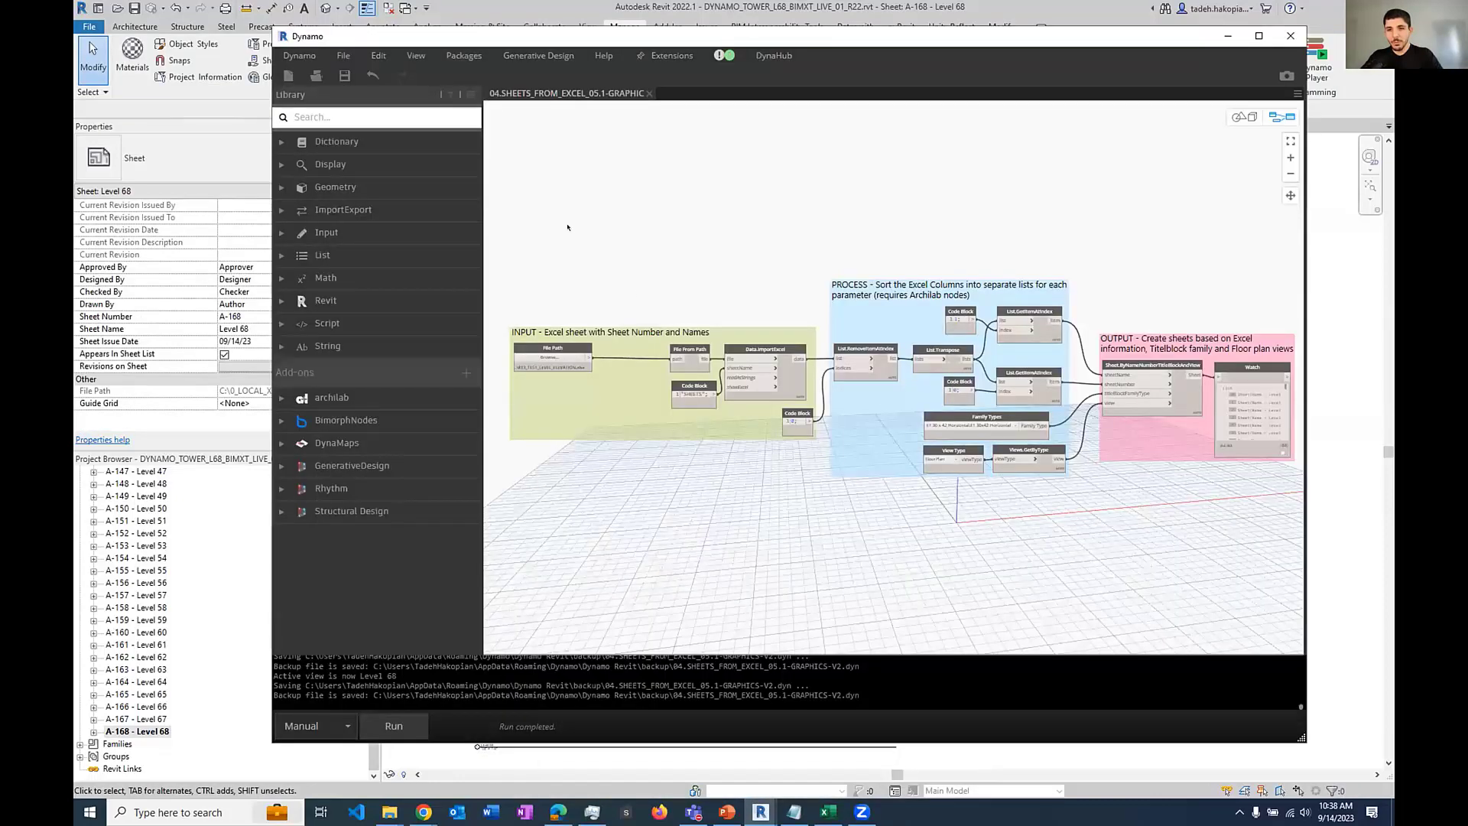
left_click(316, 75)
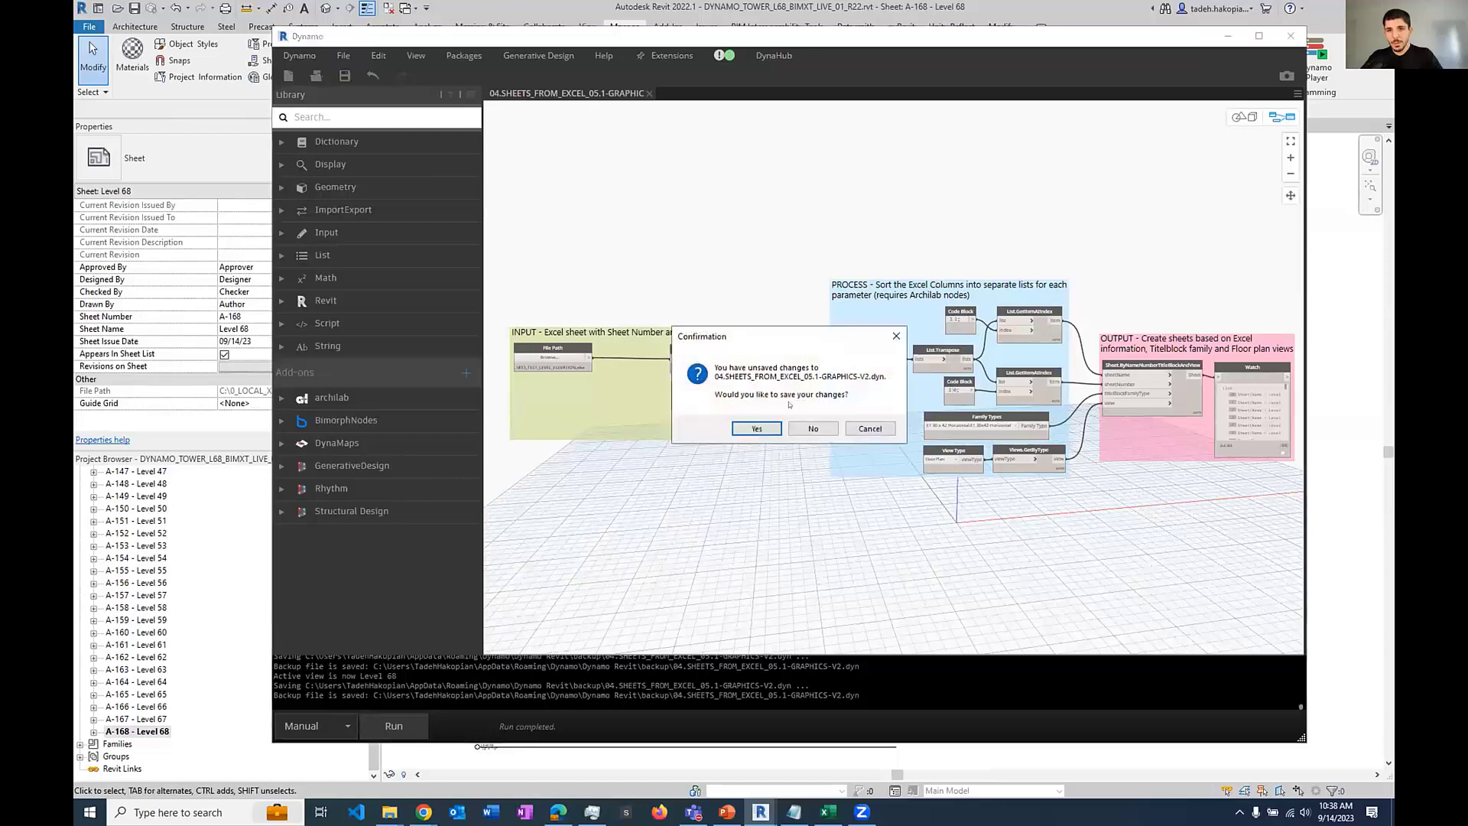
left_click(806, 430)
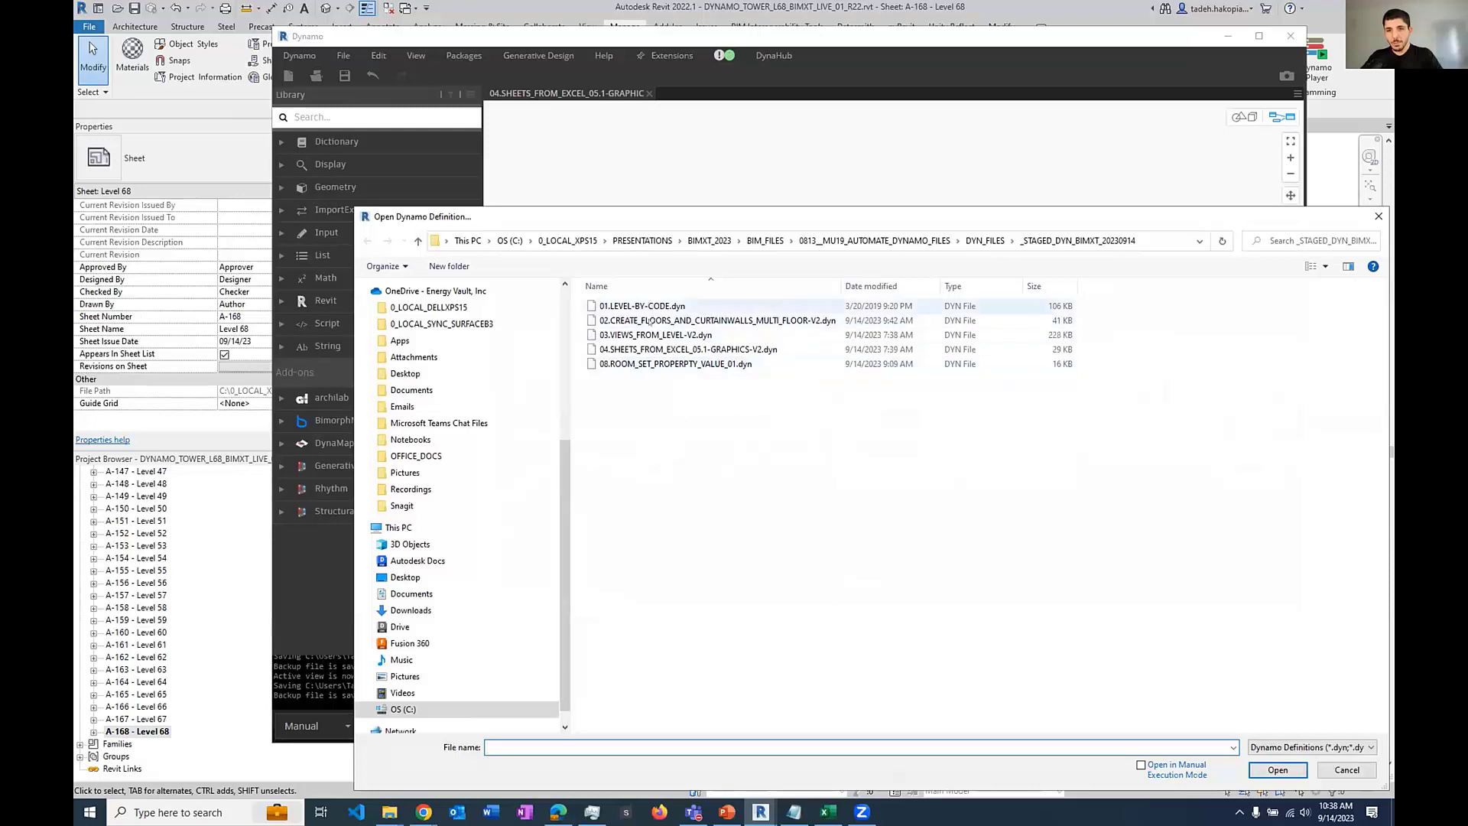
left_click(649, 363)
double_click(650, 363)
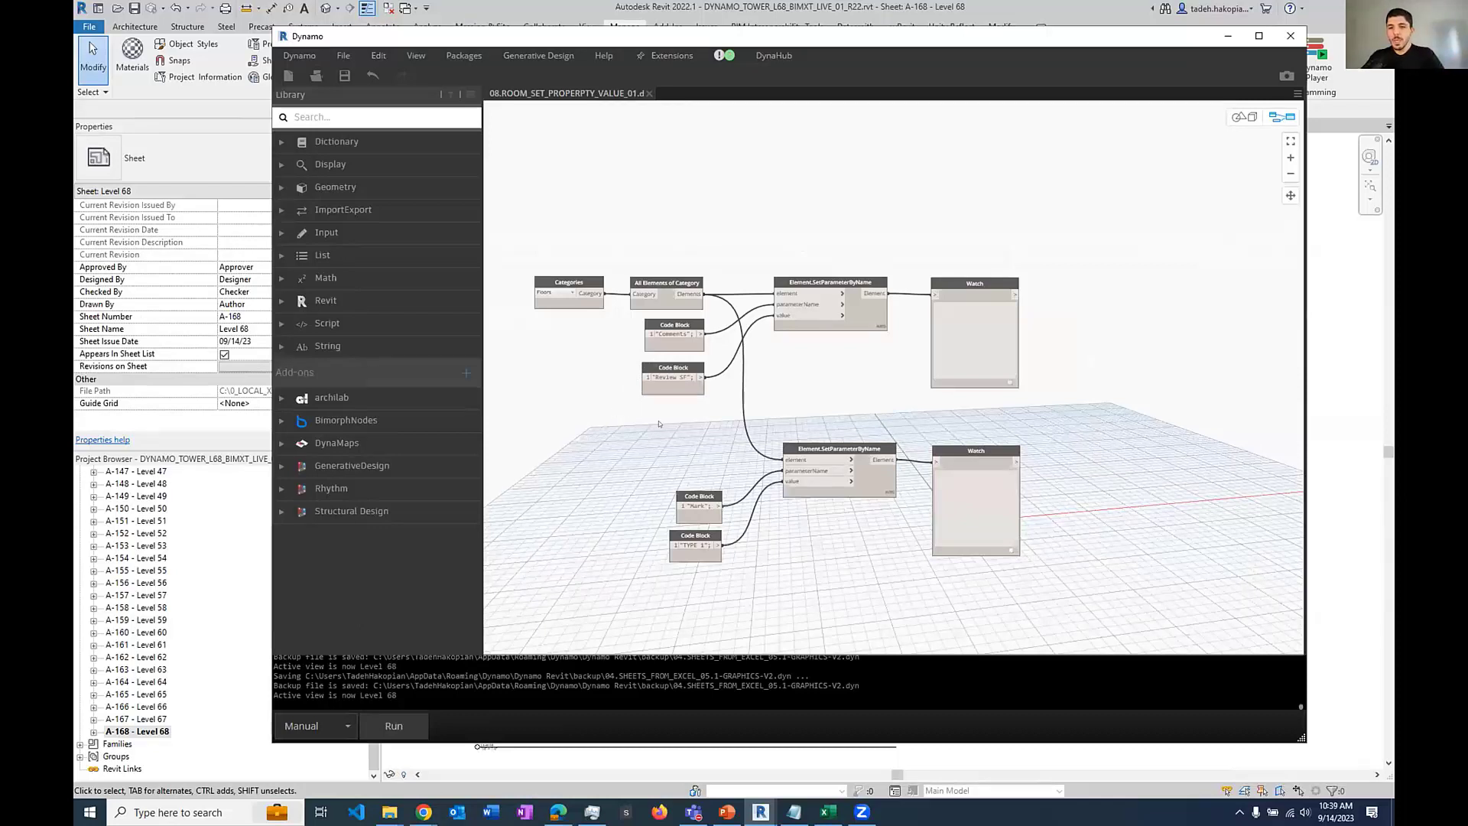
Step: Examine how the graph's category, parameter-name and value nodes feed the upper Element.SetParameterByName node
scroll(642, 467, "up", 3)
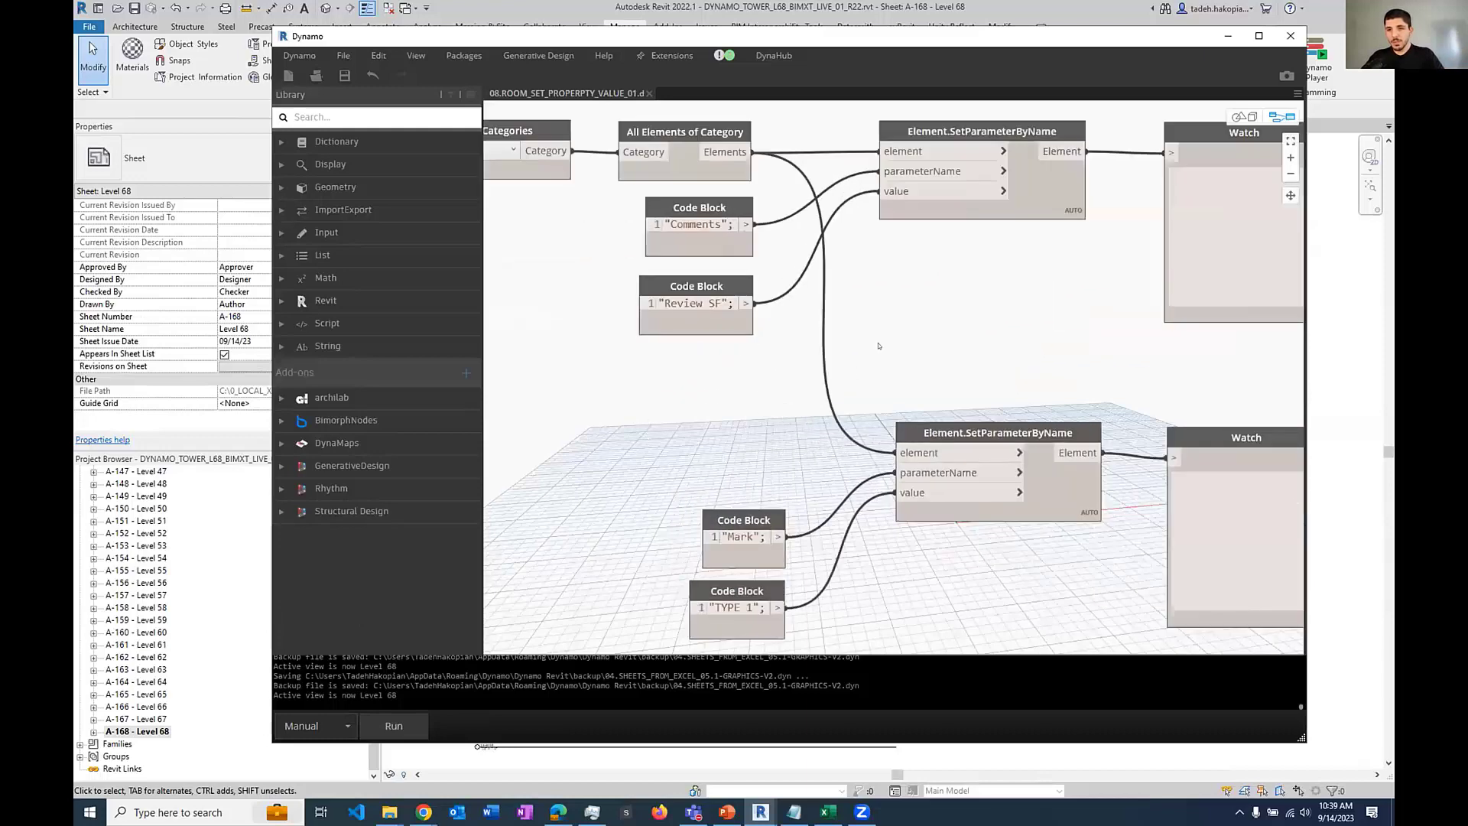
scroll(957, 212, "up", 5)
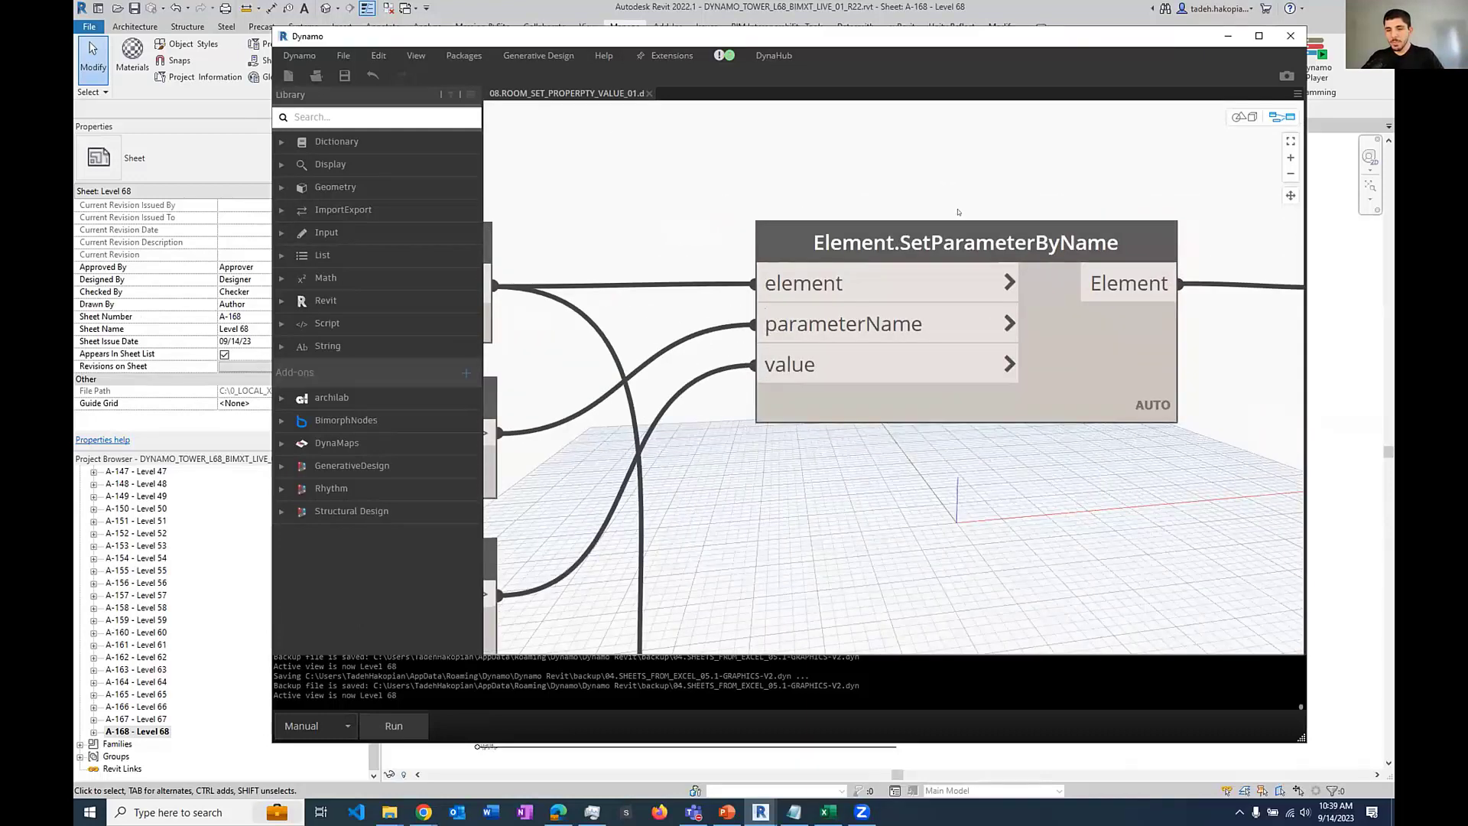
scroll(991, 223, "down", 4)
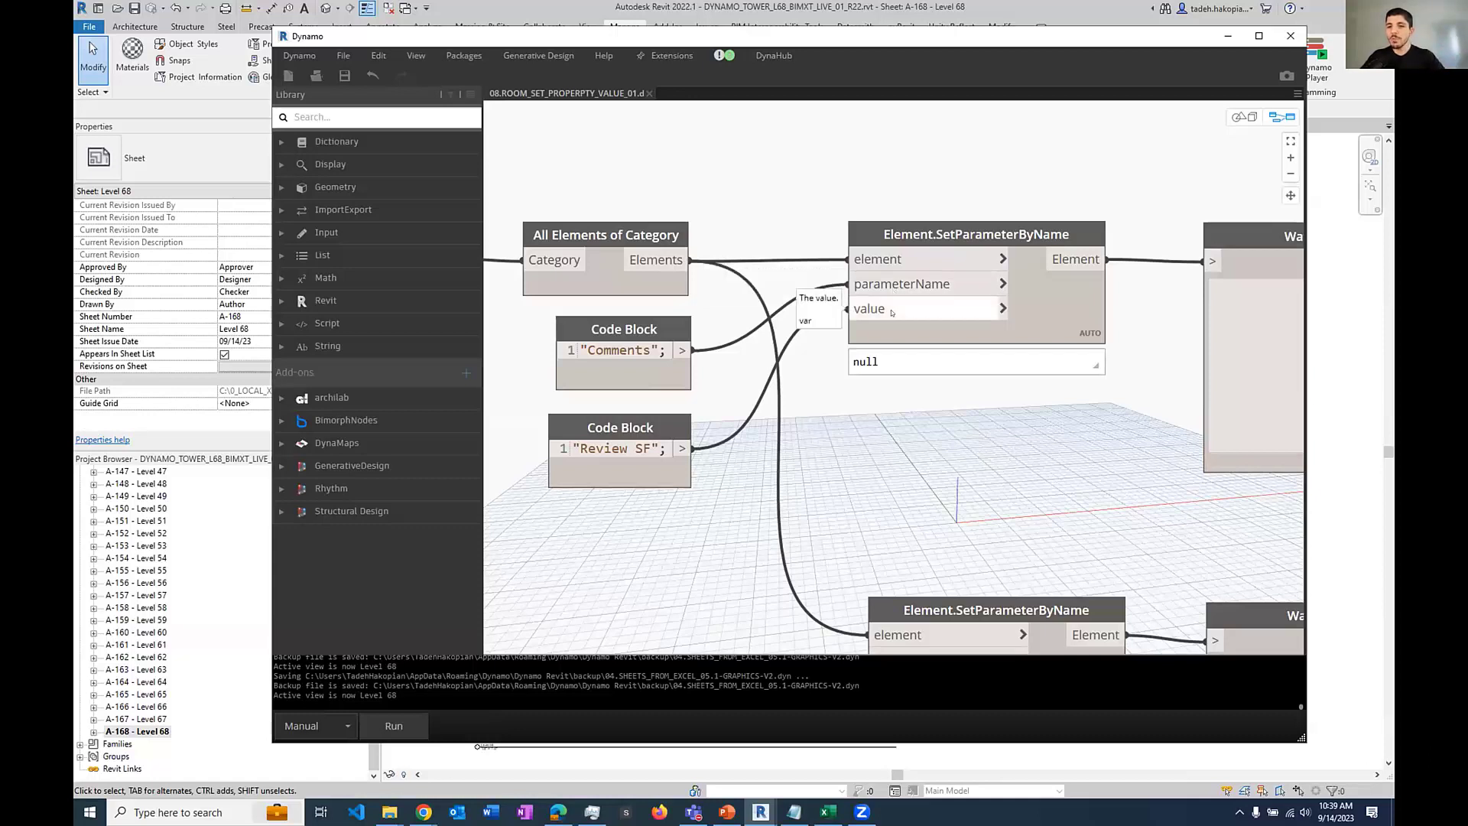
scroll(733, 368, "left", 5)
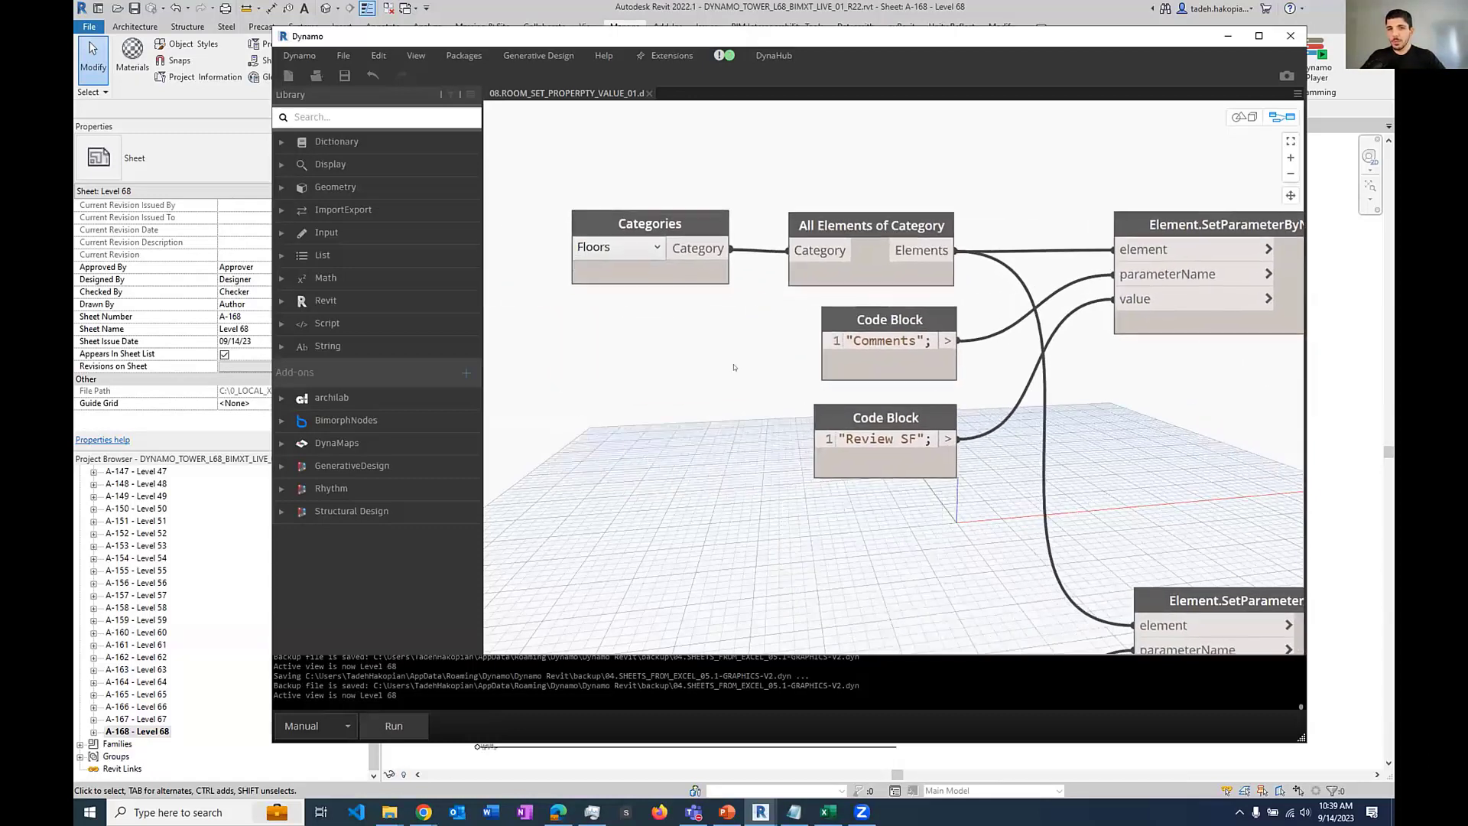
mouse_move(606, 248)
scroll(662, 349, "down", 3)
scroll(662, 350, "right", 2)
scroll(700, 423, "down", 2)
scroll(646, 327, "up", 3)
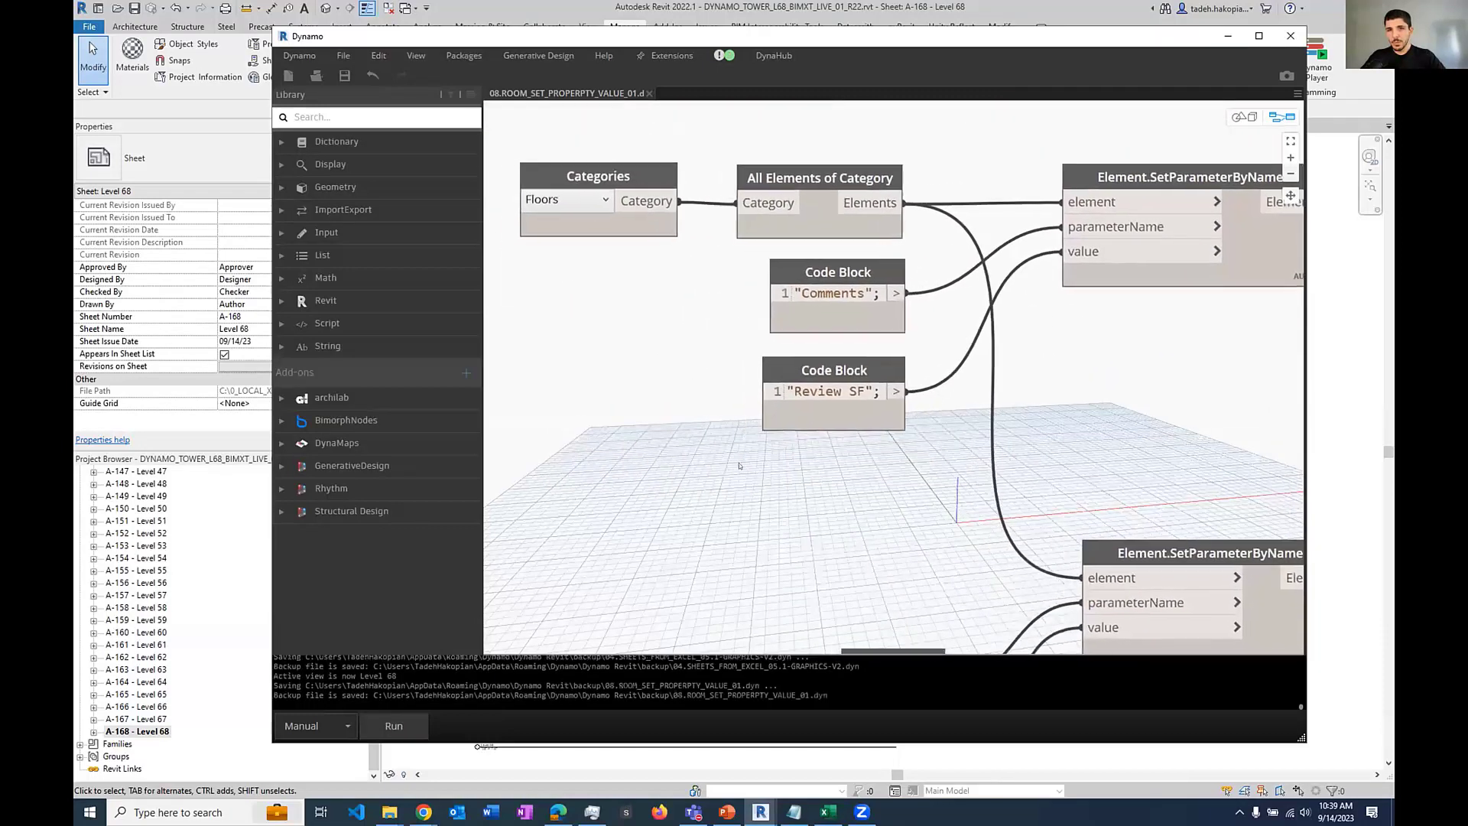
Step: Review the whole graph and browse the choices of the Categories node, keeping Floors
scroll(646, 327, "down", 2)
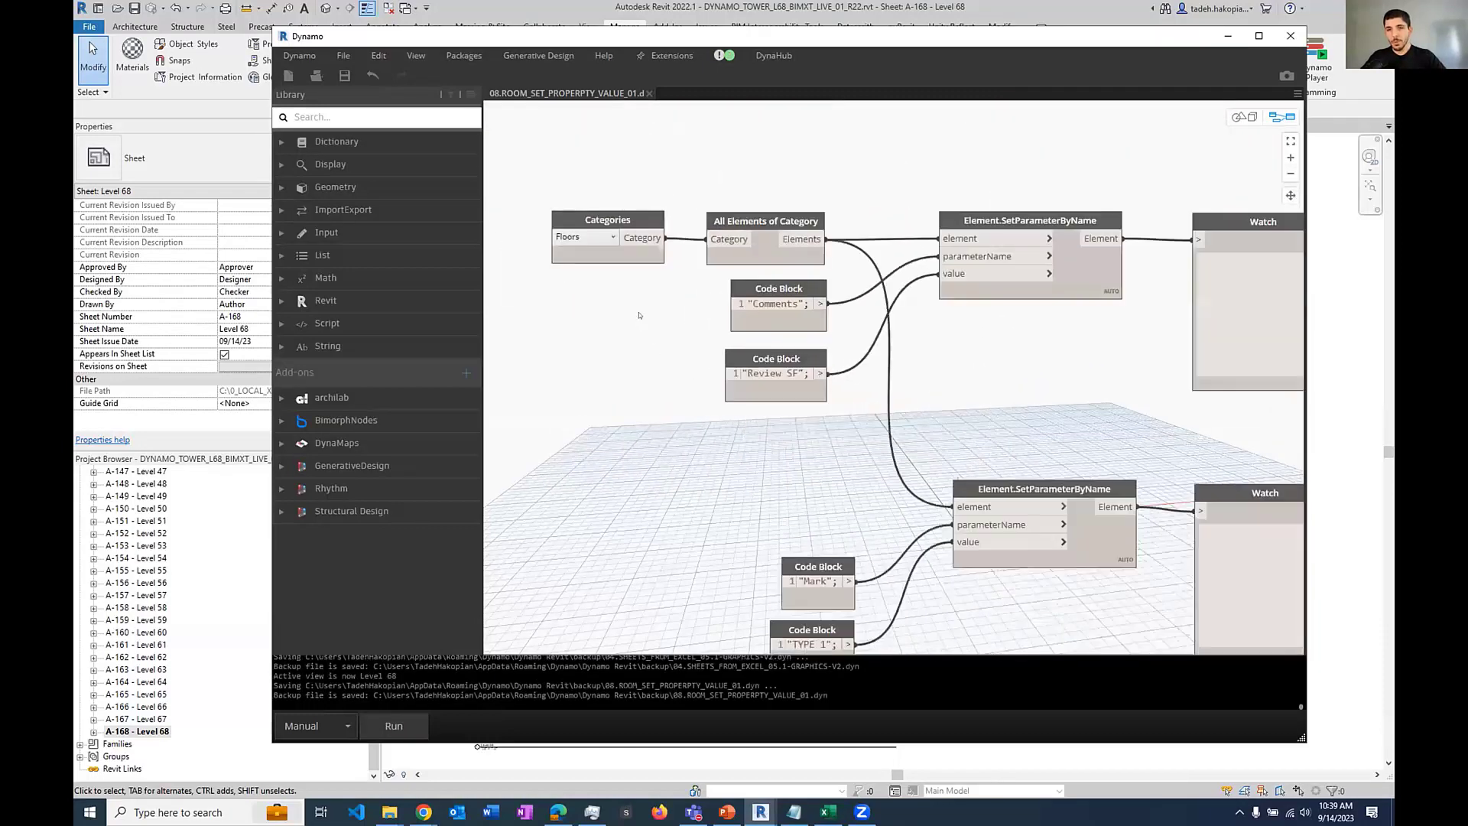
scroll(669, 380, "down", 2)
scroll(669, 379, "right", 1)
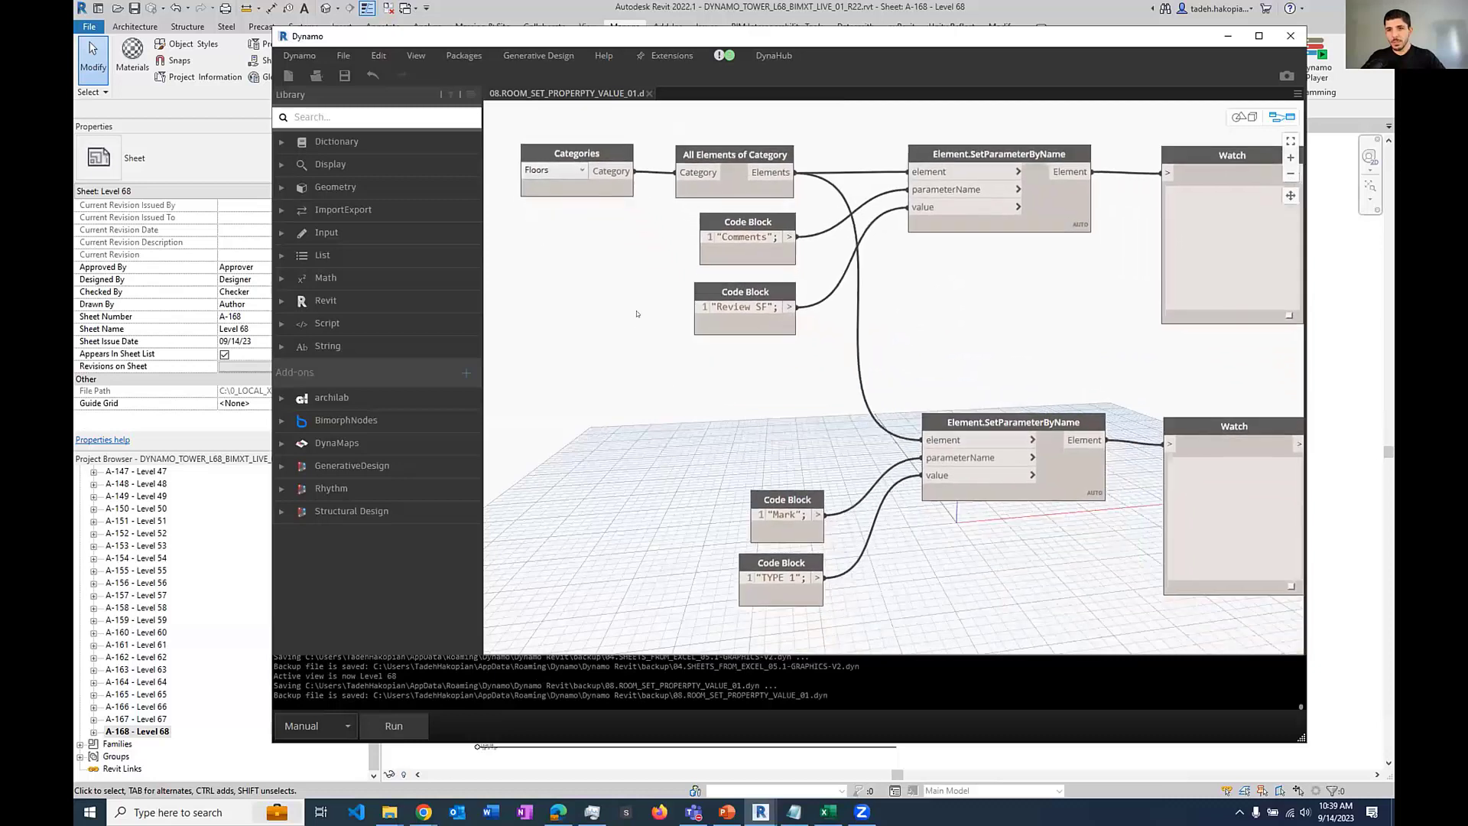
left_click(559, 173)
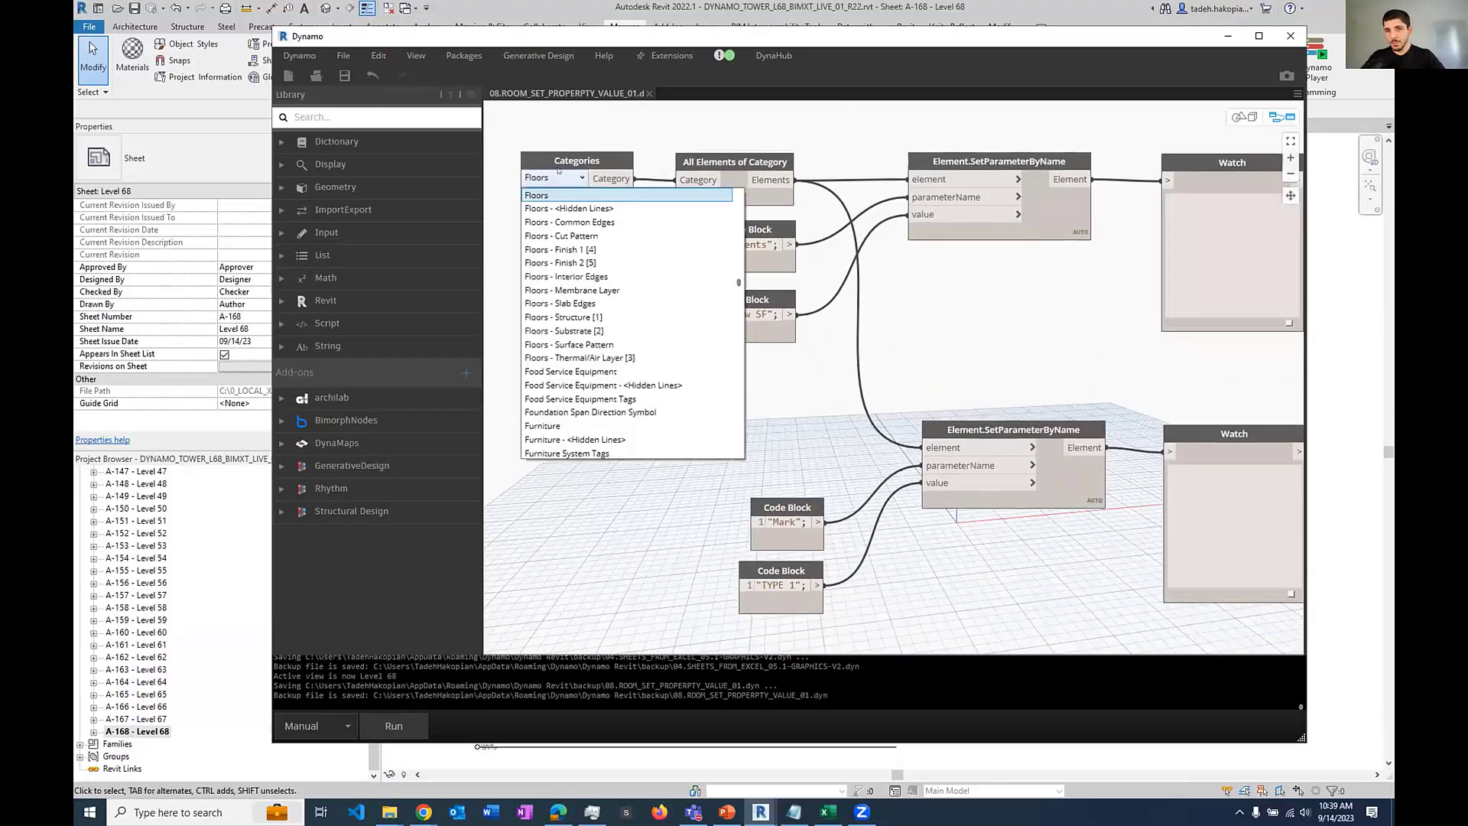
left_click(559, 173)
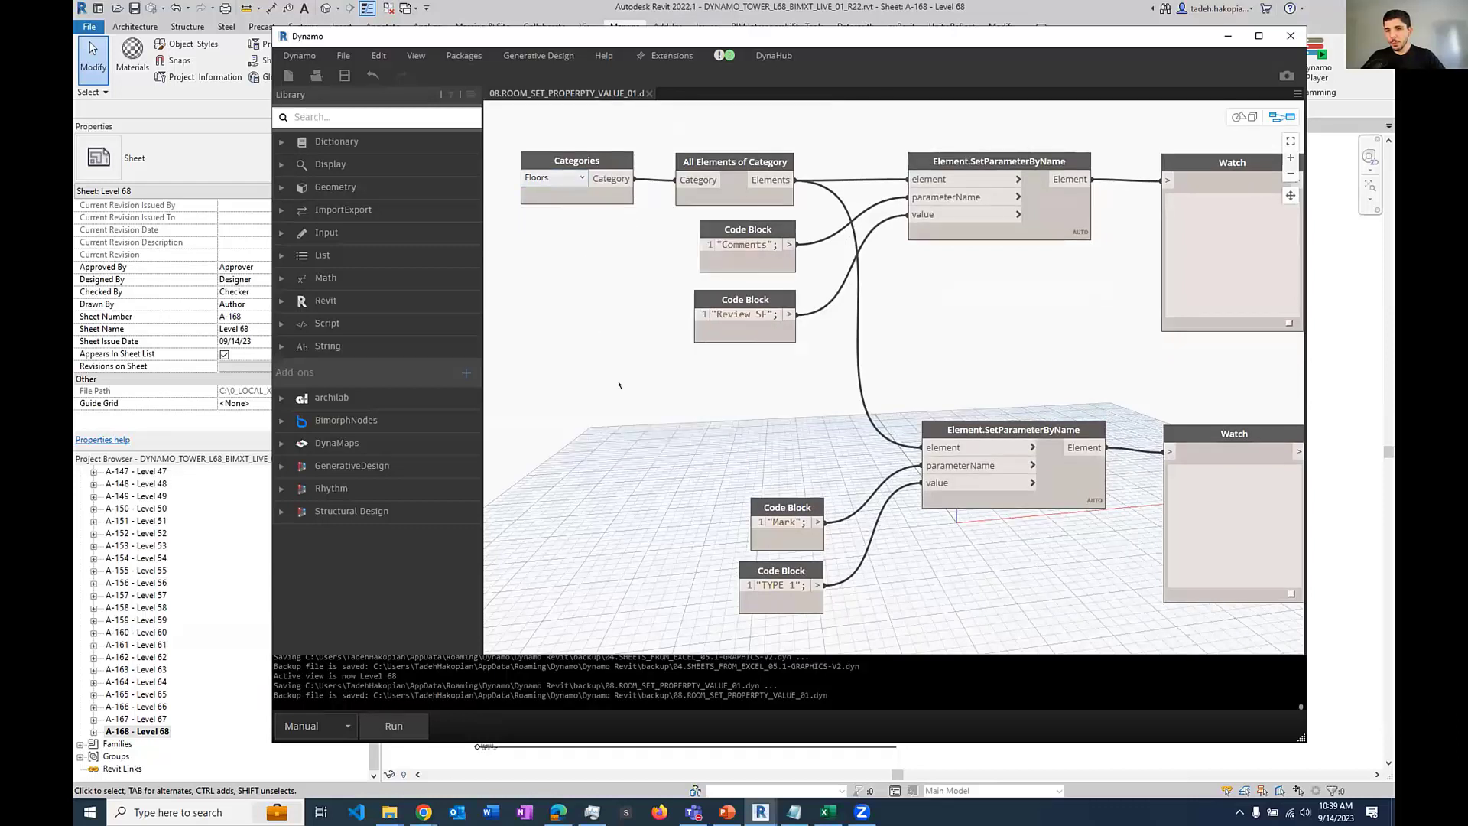
Step: Switch to Revit and check the Comments and Mark values of the floor in the Level 36 plan
left_click(1332, 104)
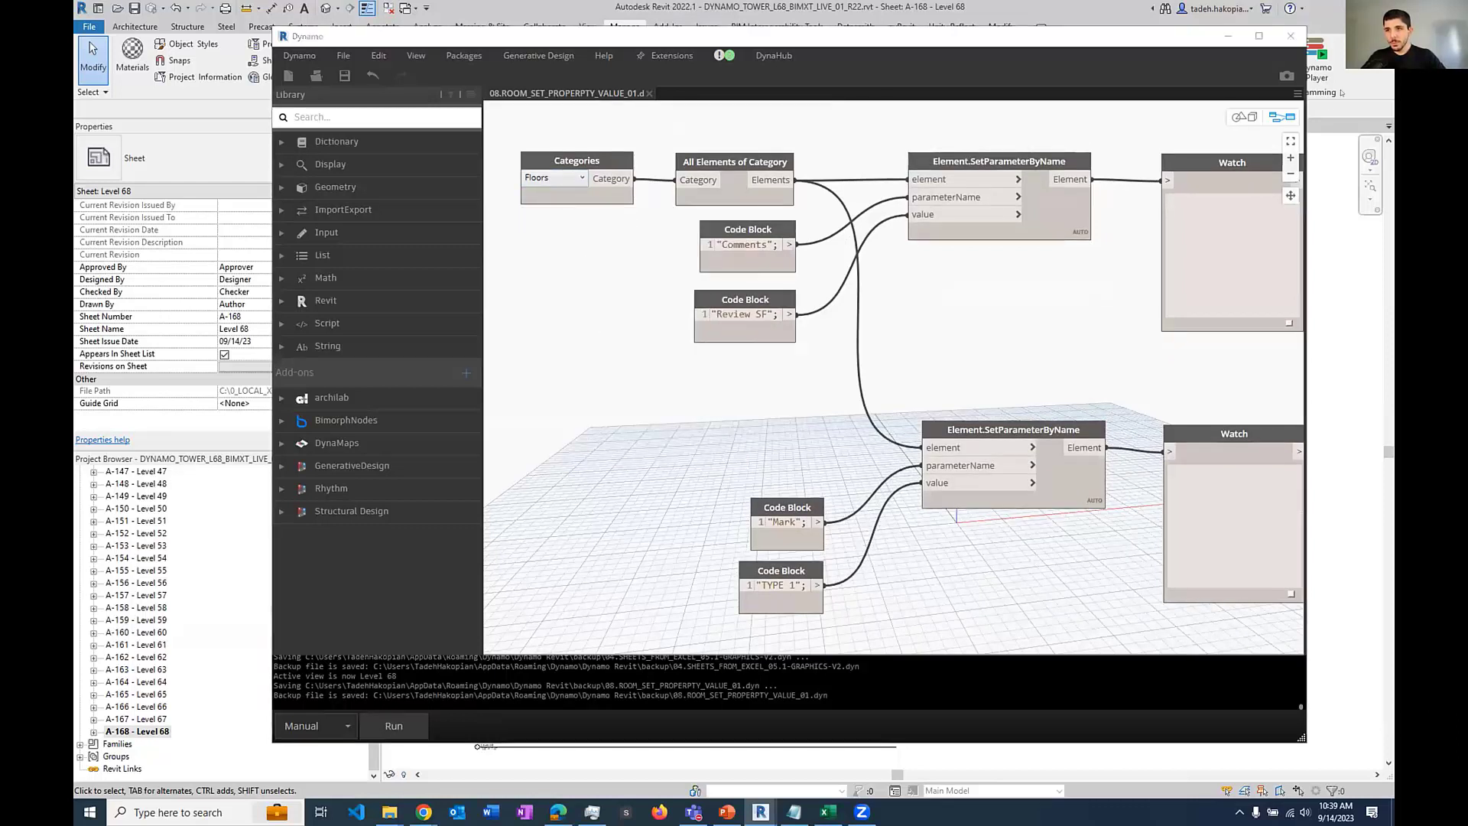
left_click(1227, 36)
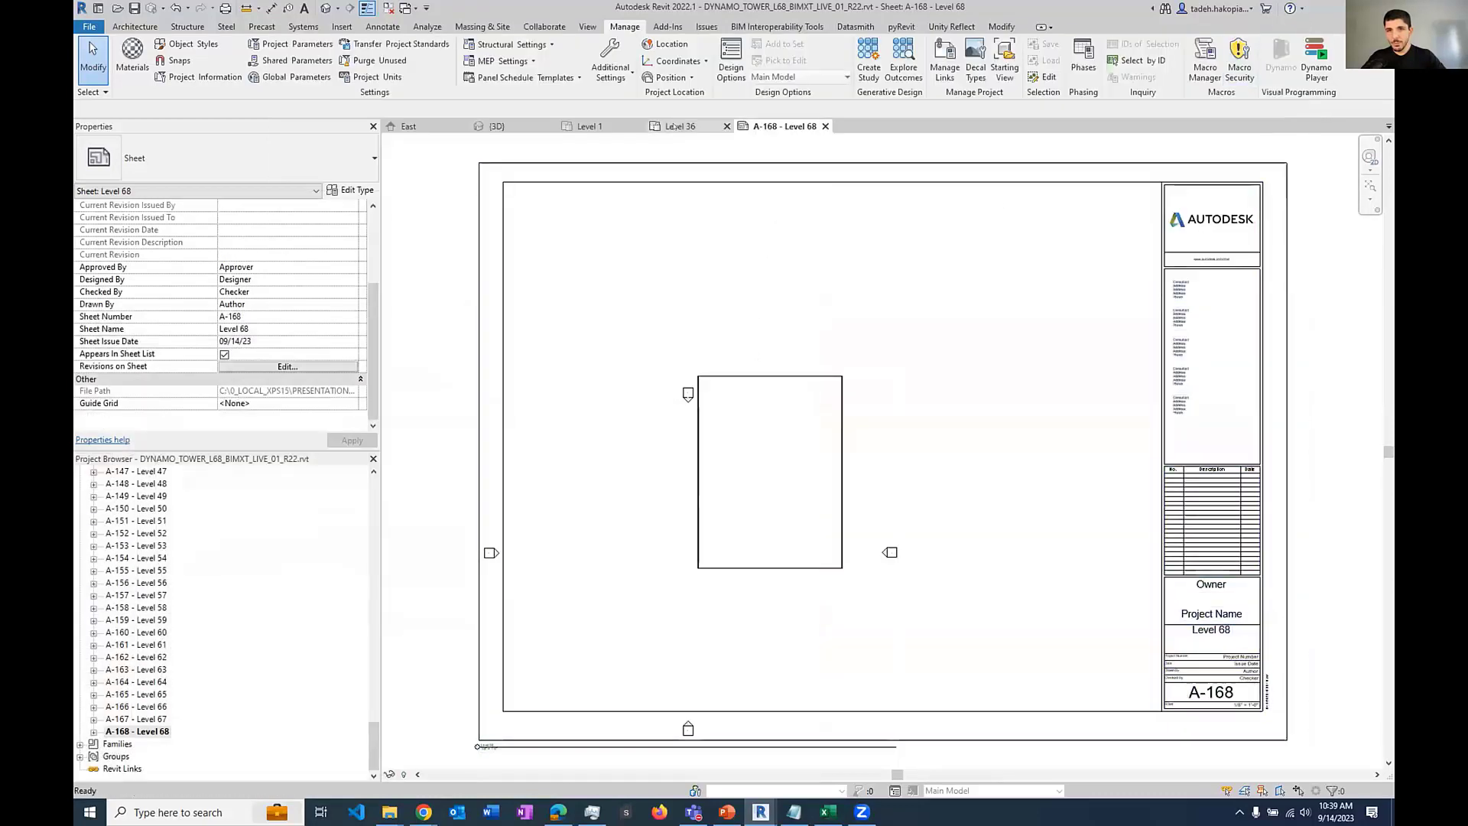
left_click(679, 126)
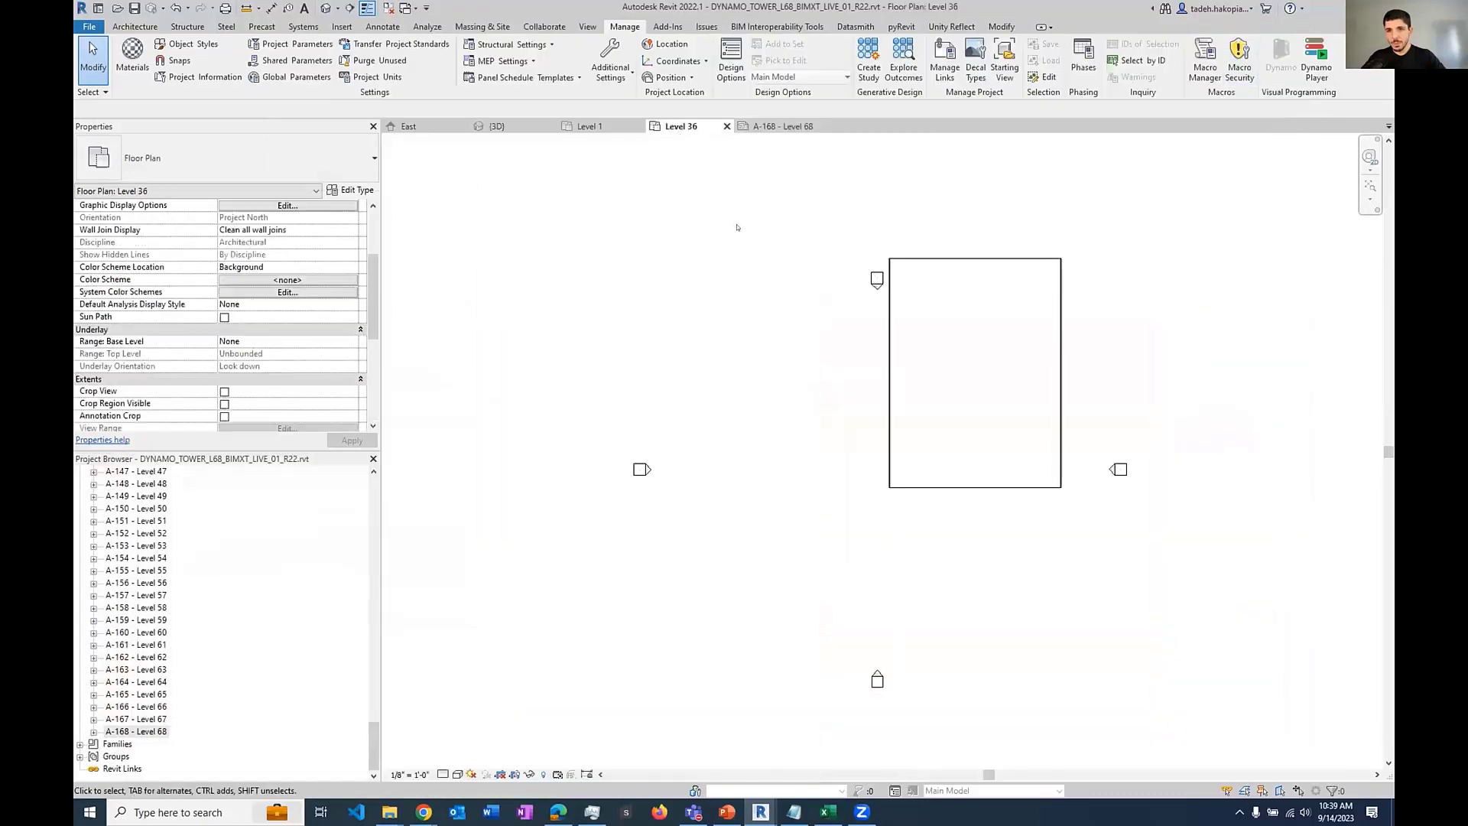
left_click(911, 313)
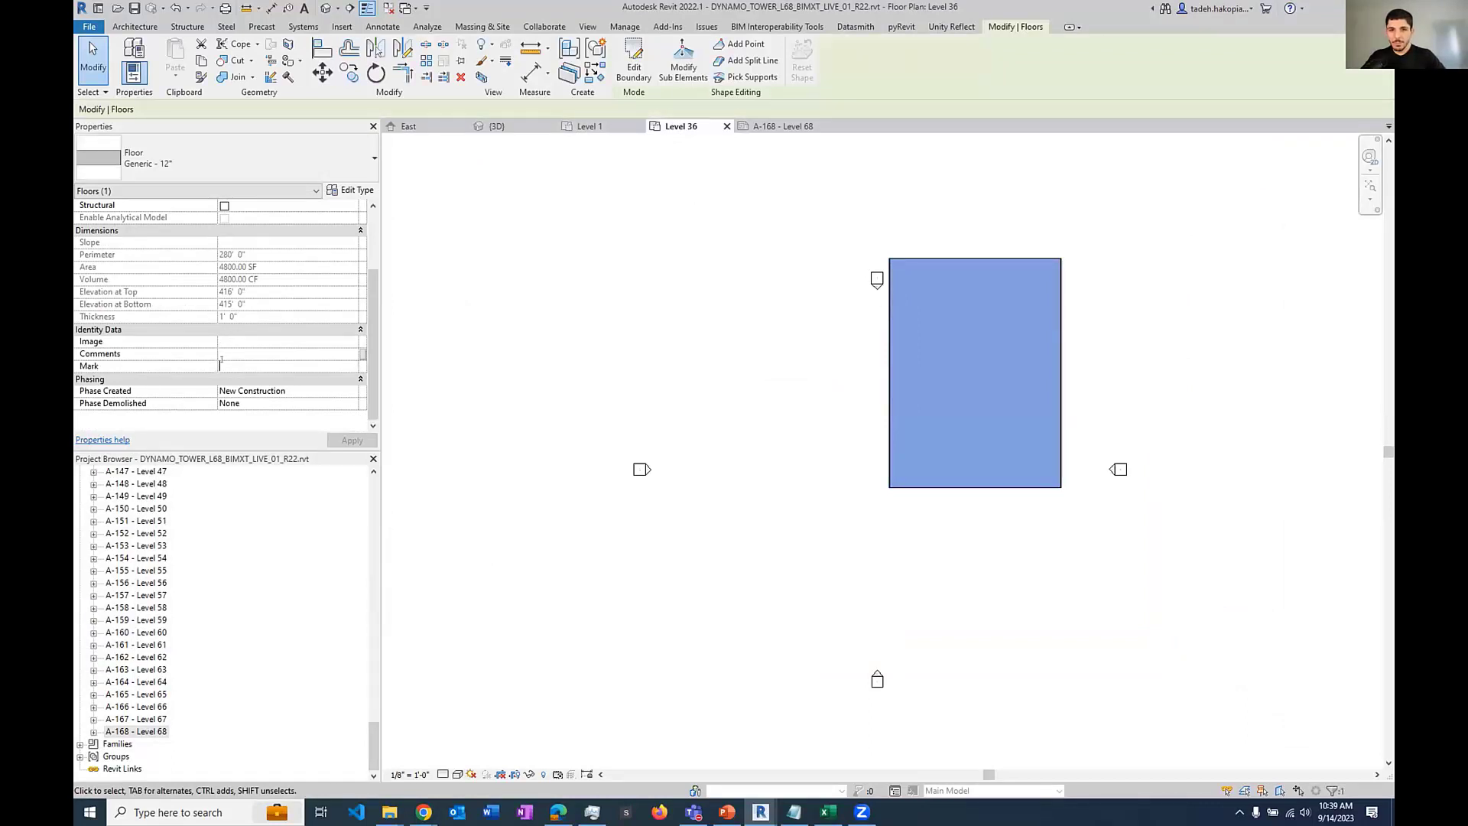
left_click(242, 349)
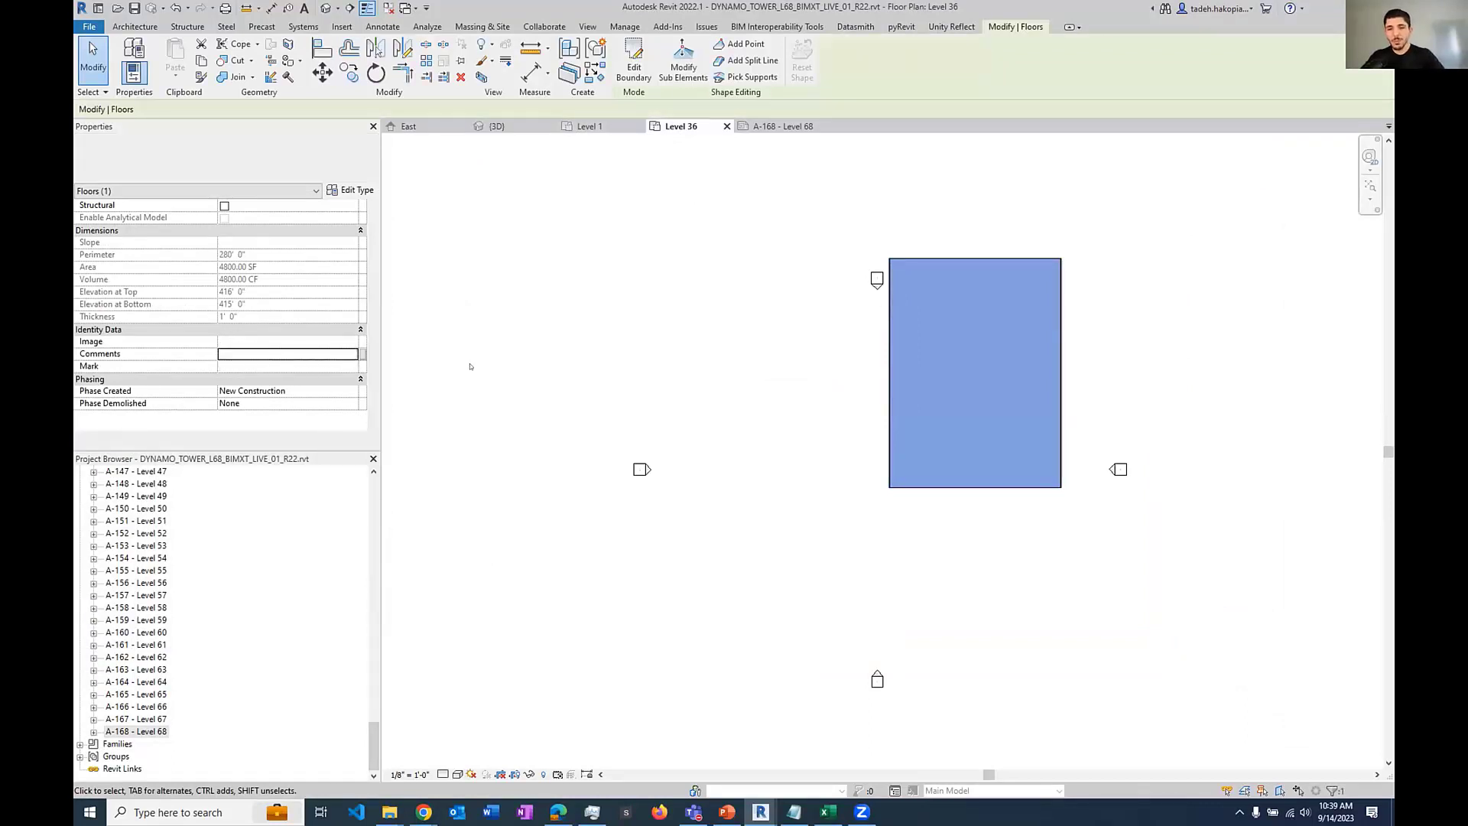
left_click(530, 345)
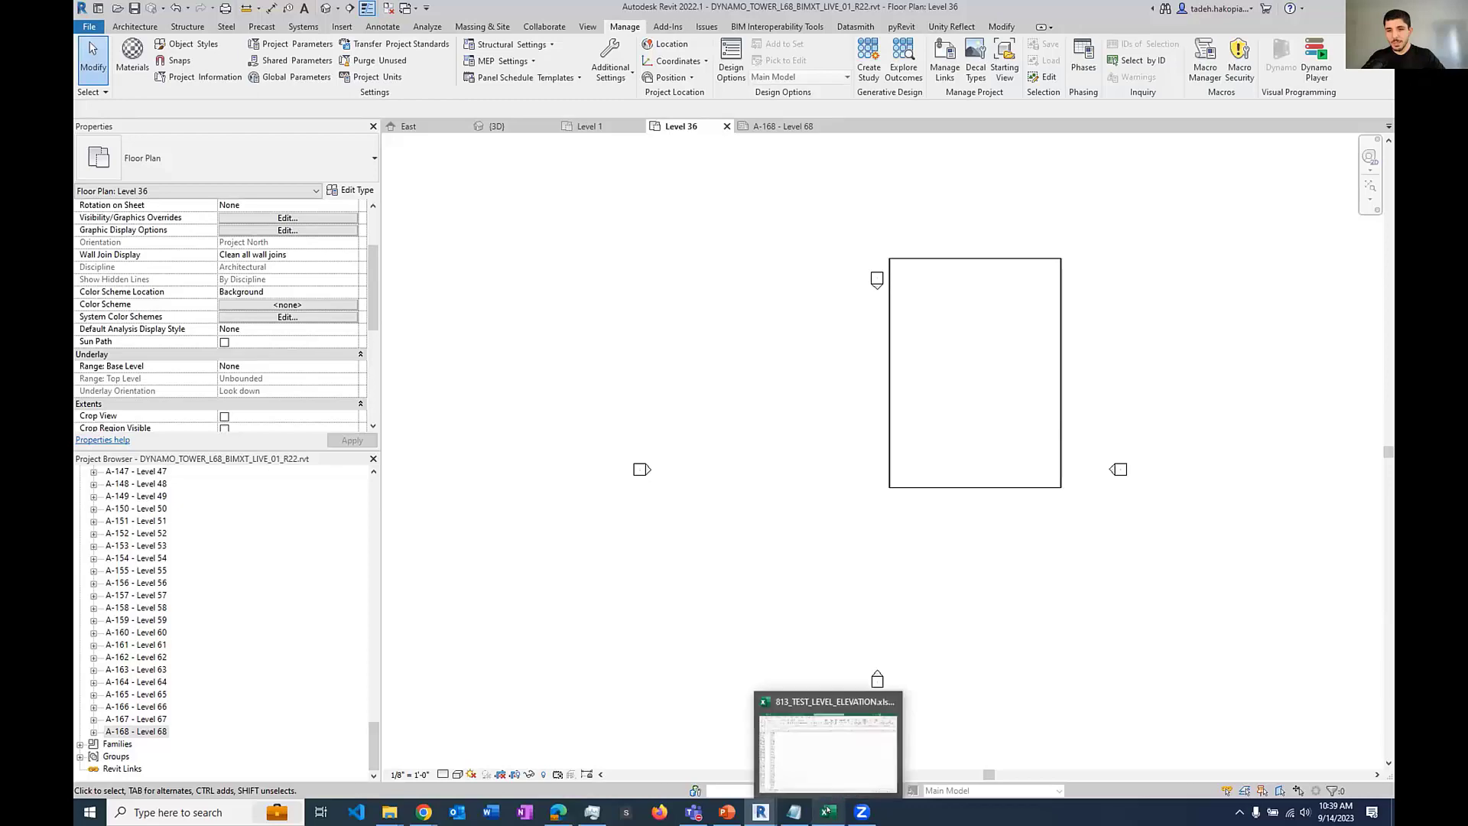
Step: Return to Dynamo, align the lower SetParameterByName node under the upper one, and run the graph writing Comments "Review SF" and Mark "TYPE 1" to all floors
mouse_move(780, 808)
left_click(902, 746)
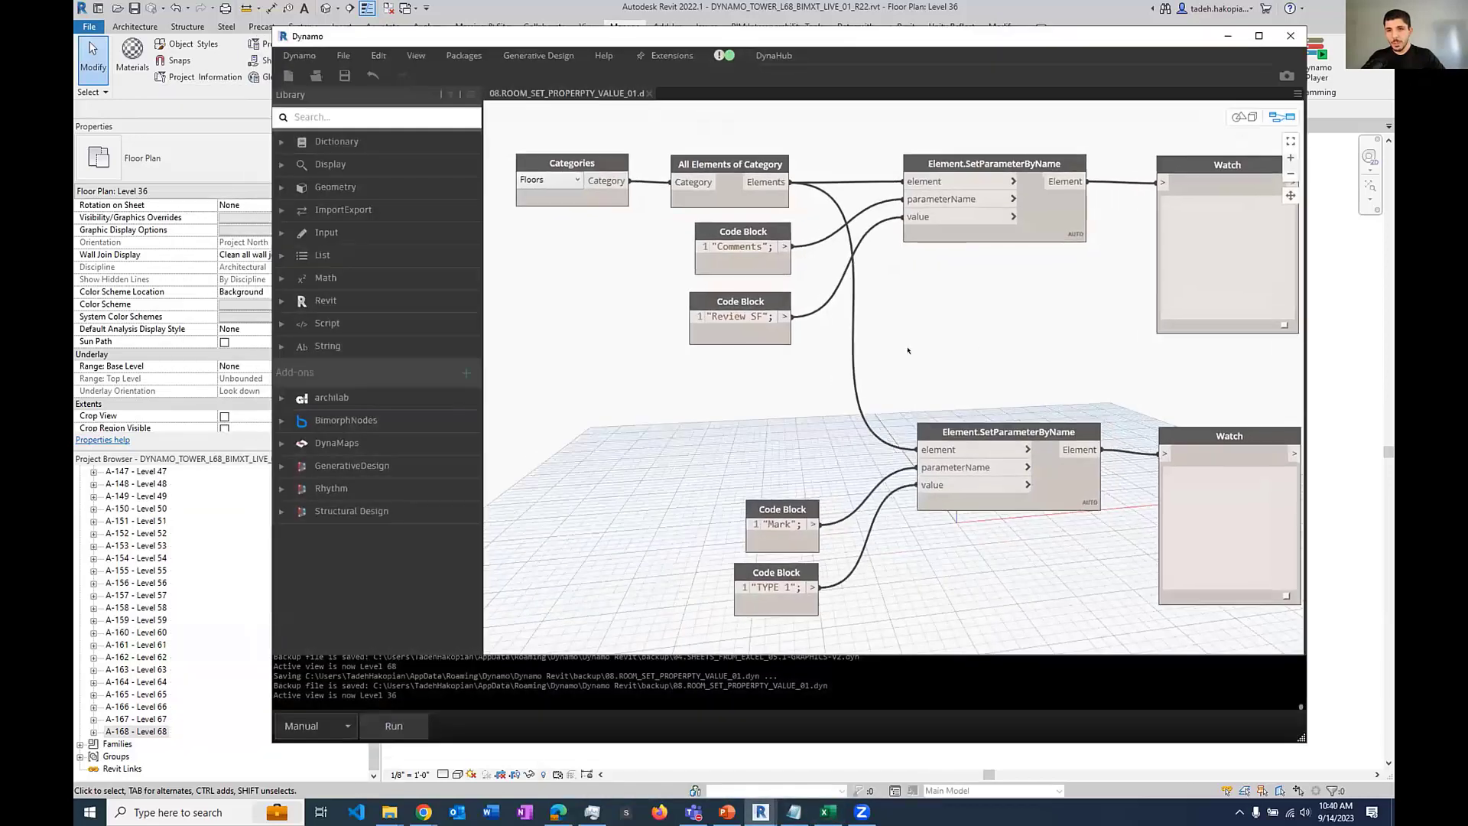
middle_click_drag(973, 346, 906, 350)
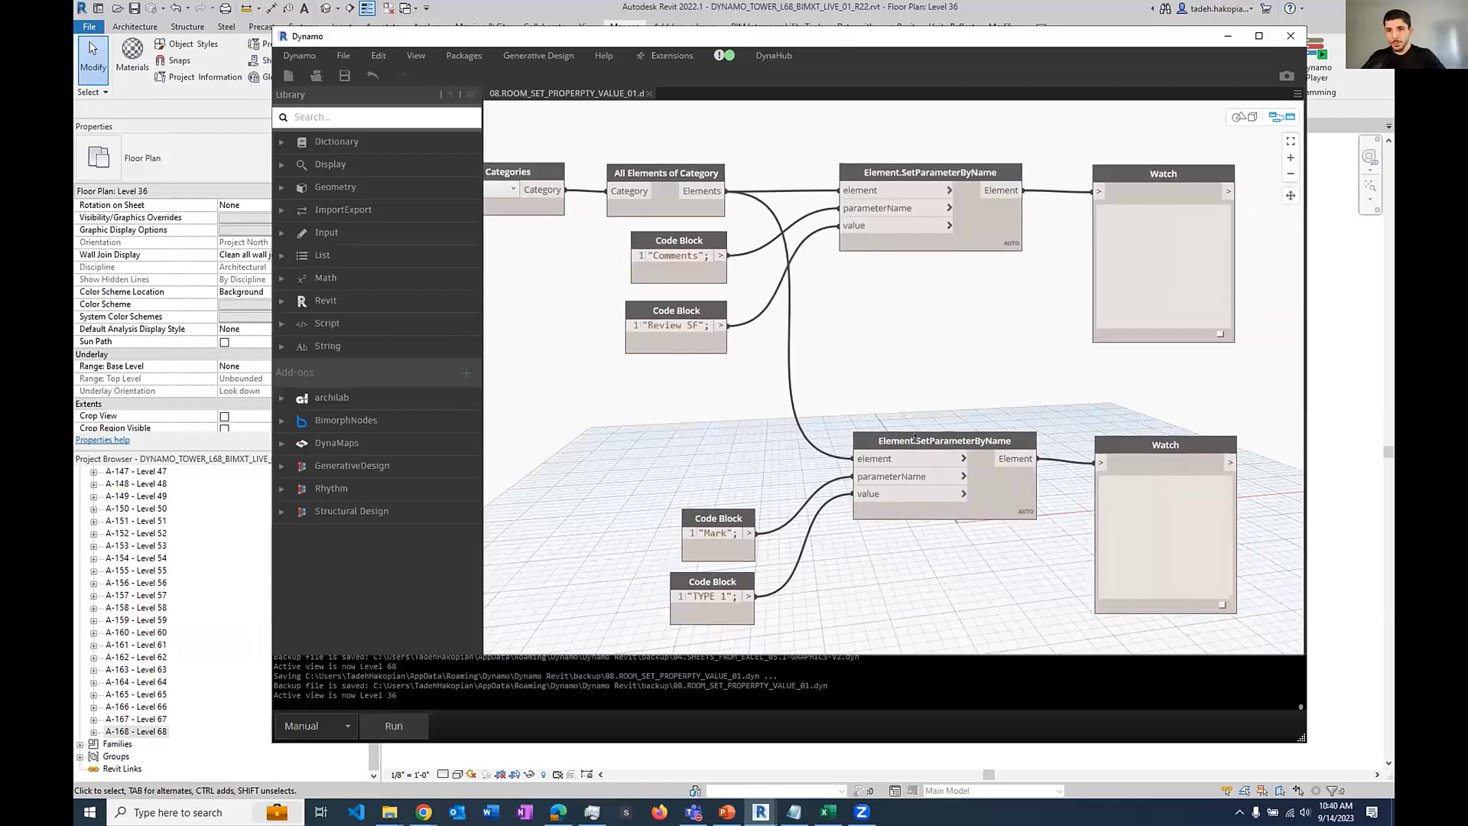
left_click_drag(915, 436, 897, 429)
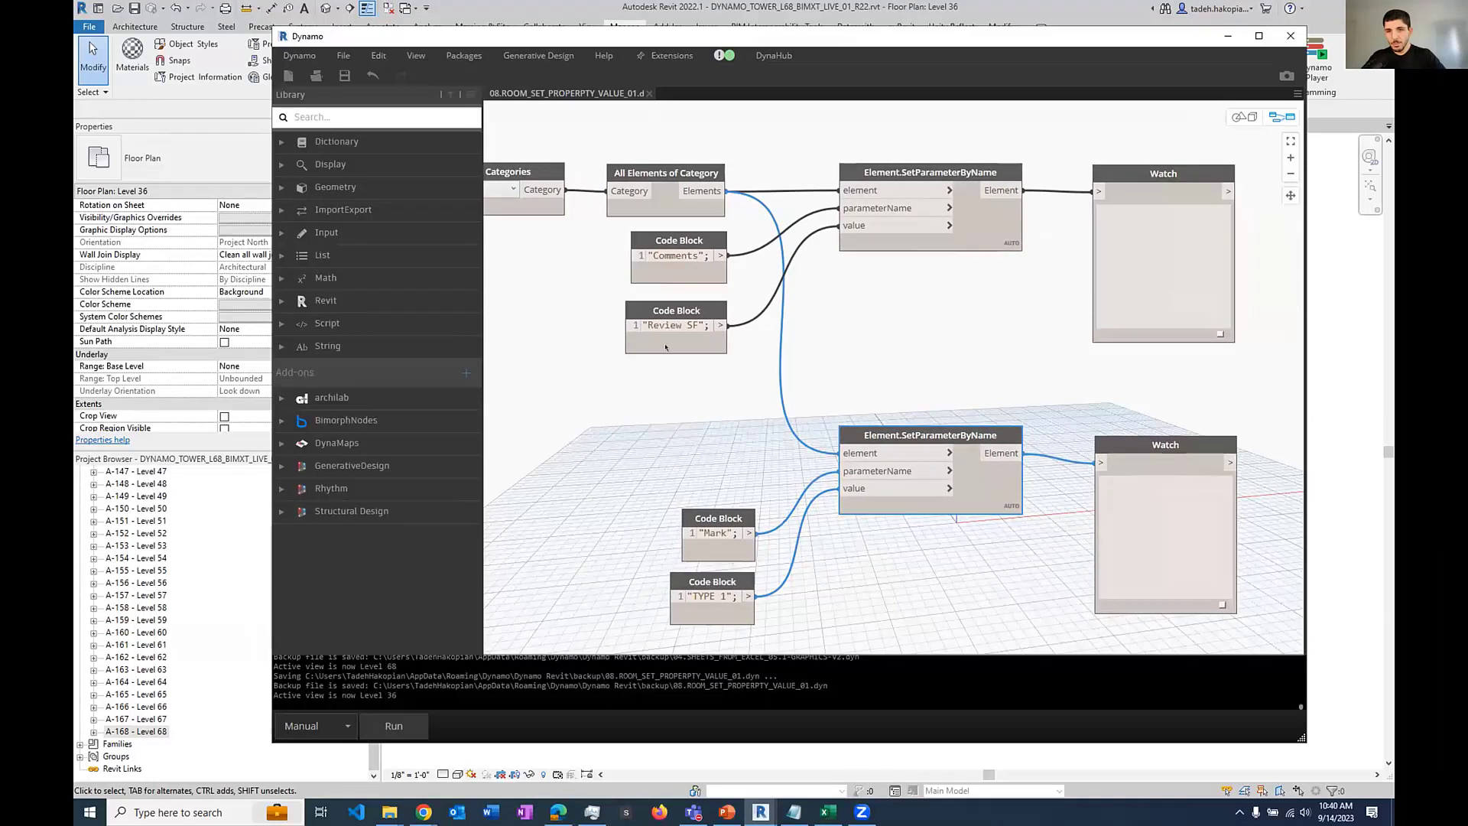
mouse_move(676, 325)
middle_click_drag(714, 486, 782, 478)
left_click(393, 726)
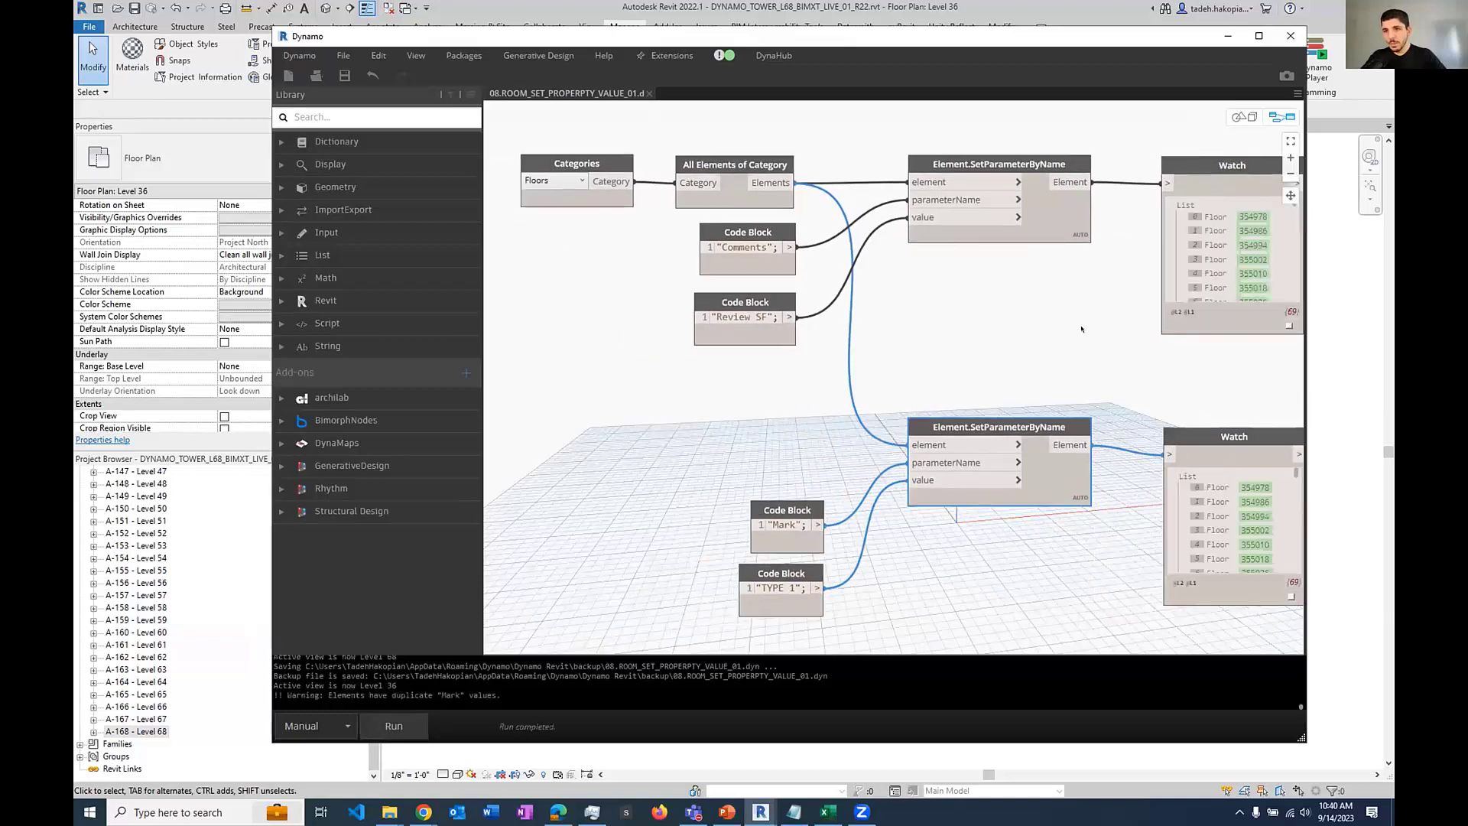
Step: Switch to Revit and check the Level 36 floor's Comments and Mark values again
left_click(1228, 36)
left_click(947, 331)
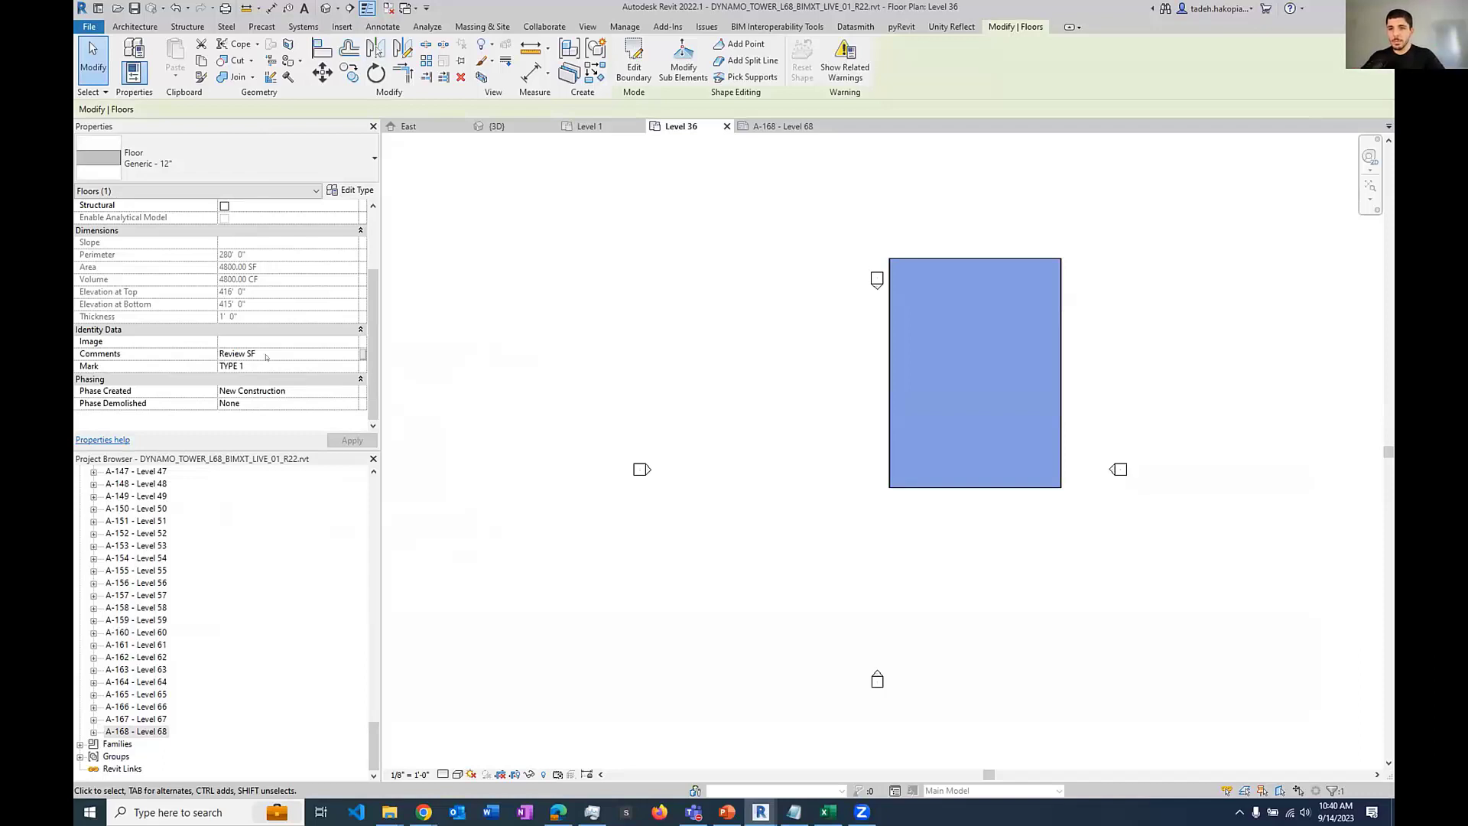
left_click(670, 378)
left_click(927, 403)
left_click(684, 389)
Step: Select the entire tower in the 3D view and delete its floors and curtain walls, keeping the levels
left_click(497, 126)
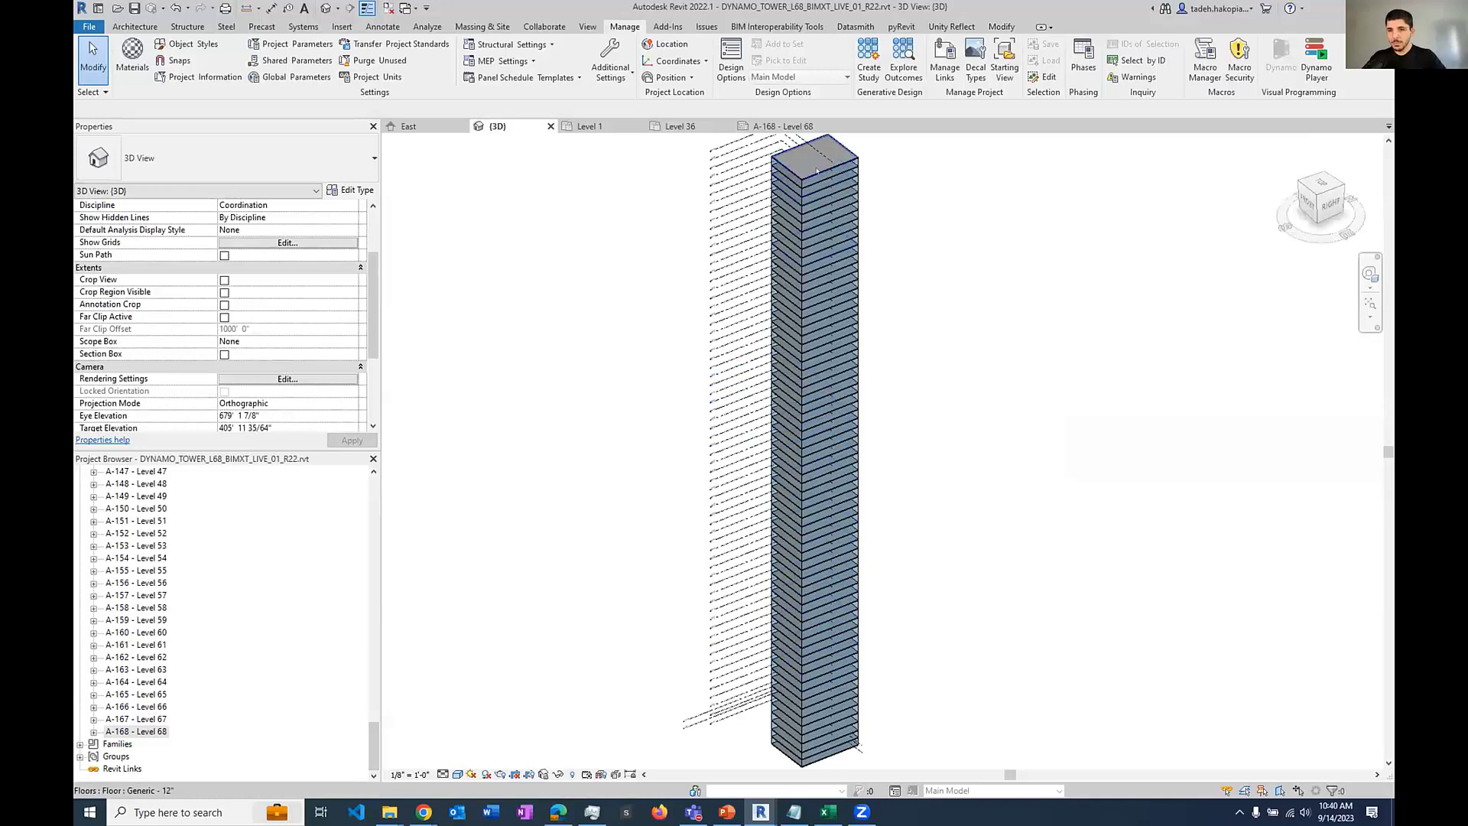
scroll(839, 431, "down", 3)
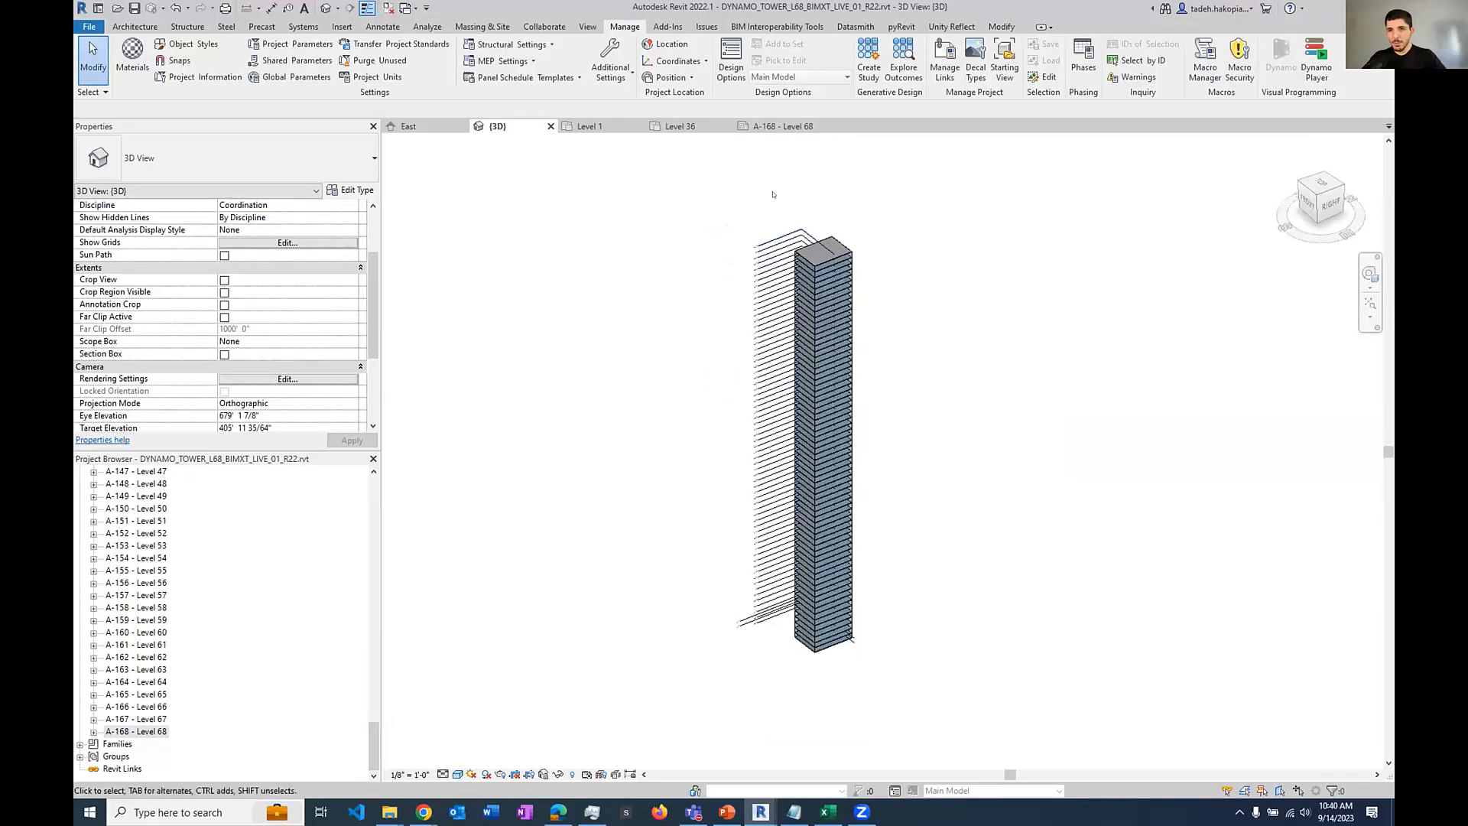
left_click_drag(779, 184, 915, 677)
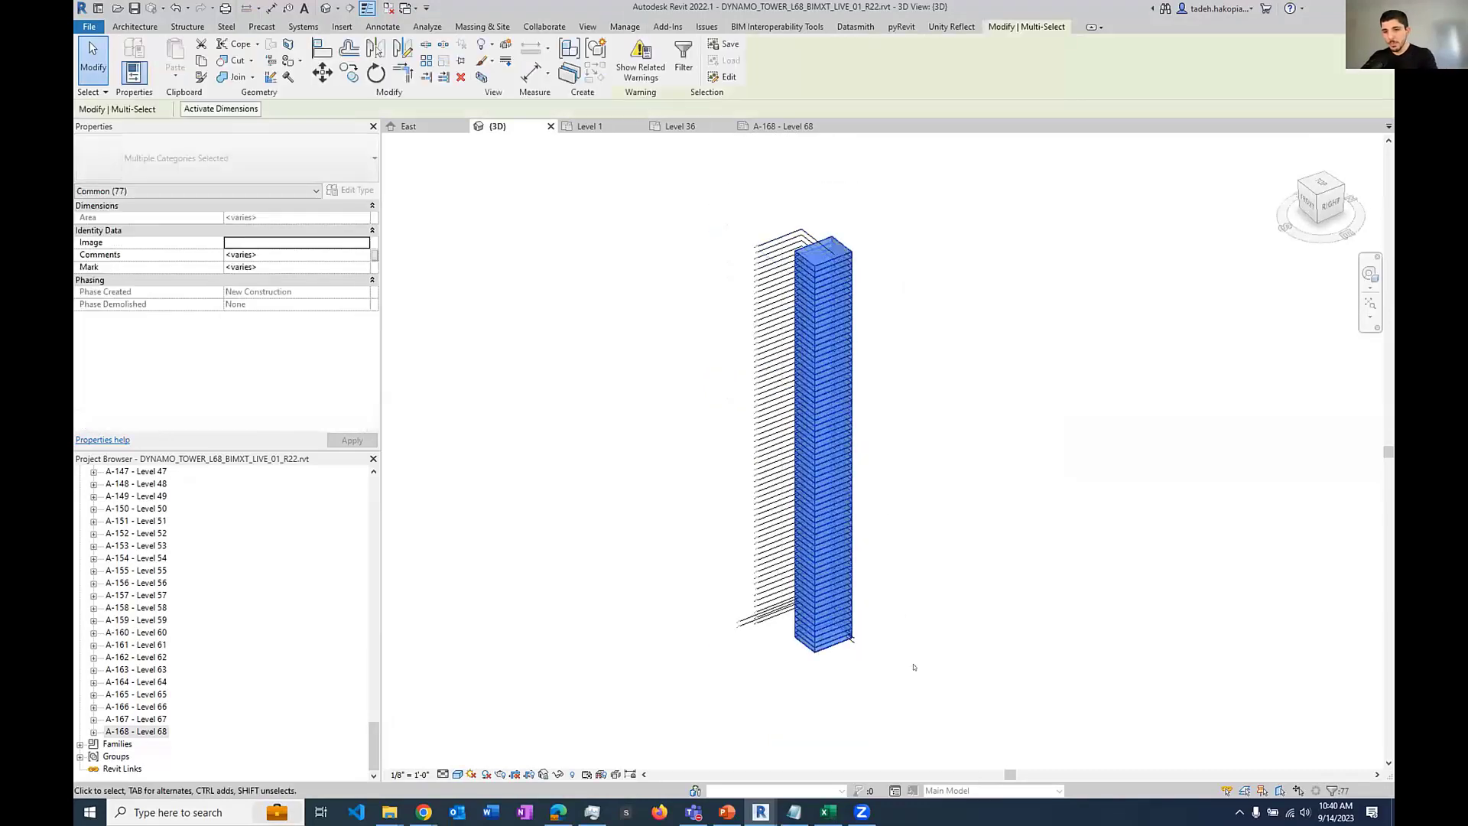
left_click(912, 664)
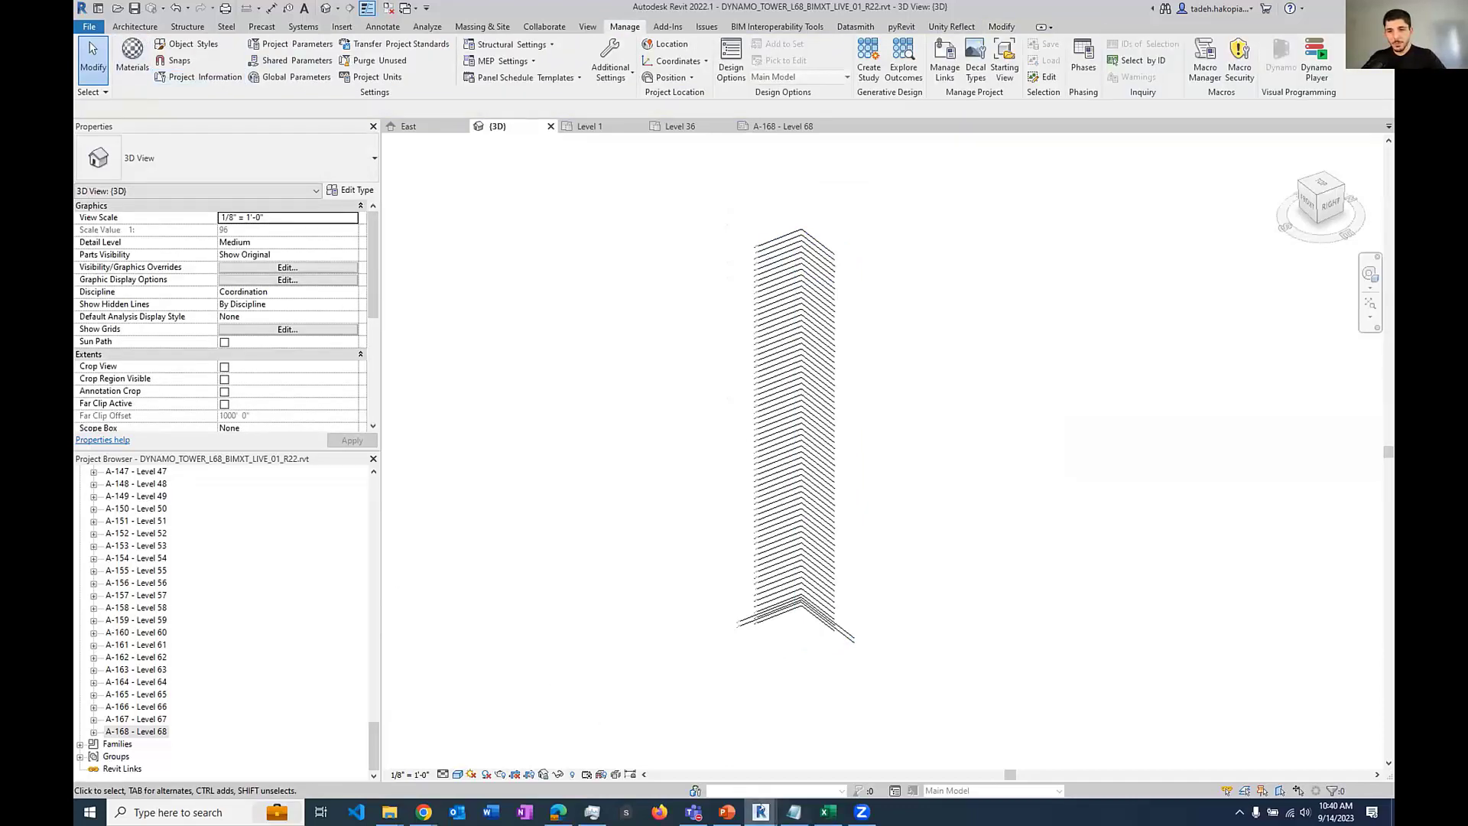
Step: Switch to Dynamo and open 02.CREATE_FLOORS_AND_CURTAINWALLS_MULTI_FLOOR_modift-02.dyn from the DYN_FILES folder
mouse_move(771, 806)
left_click(910, 753)
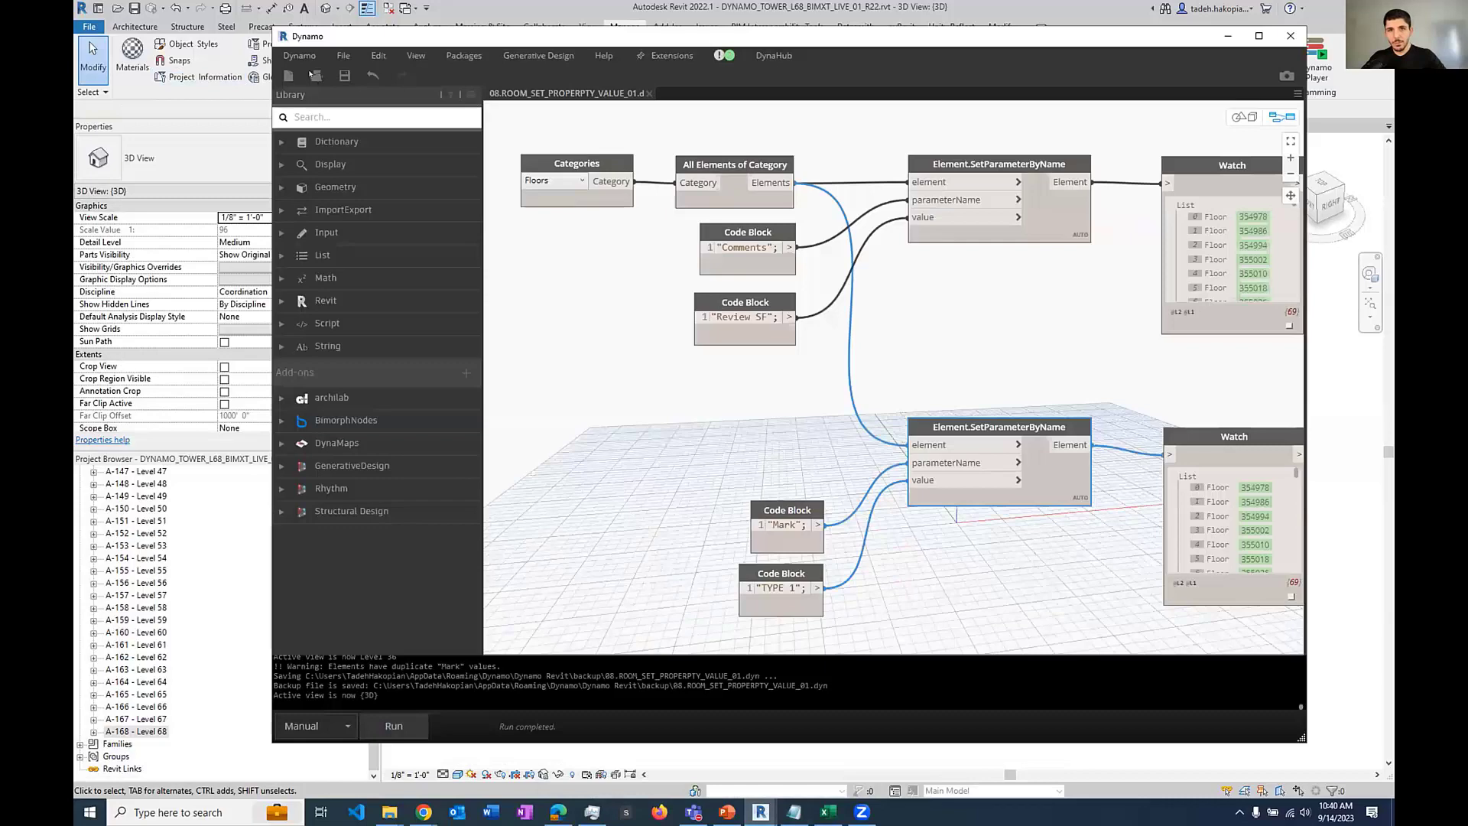
left_click(312, 74)
left_click(795, 427)
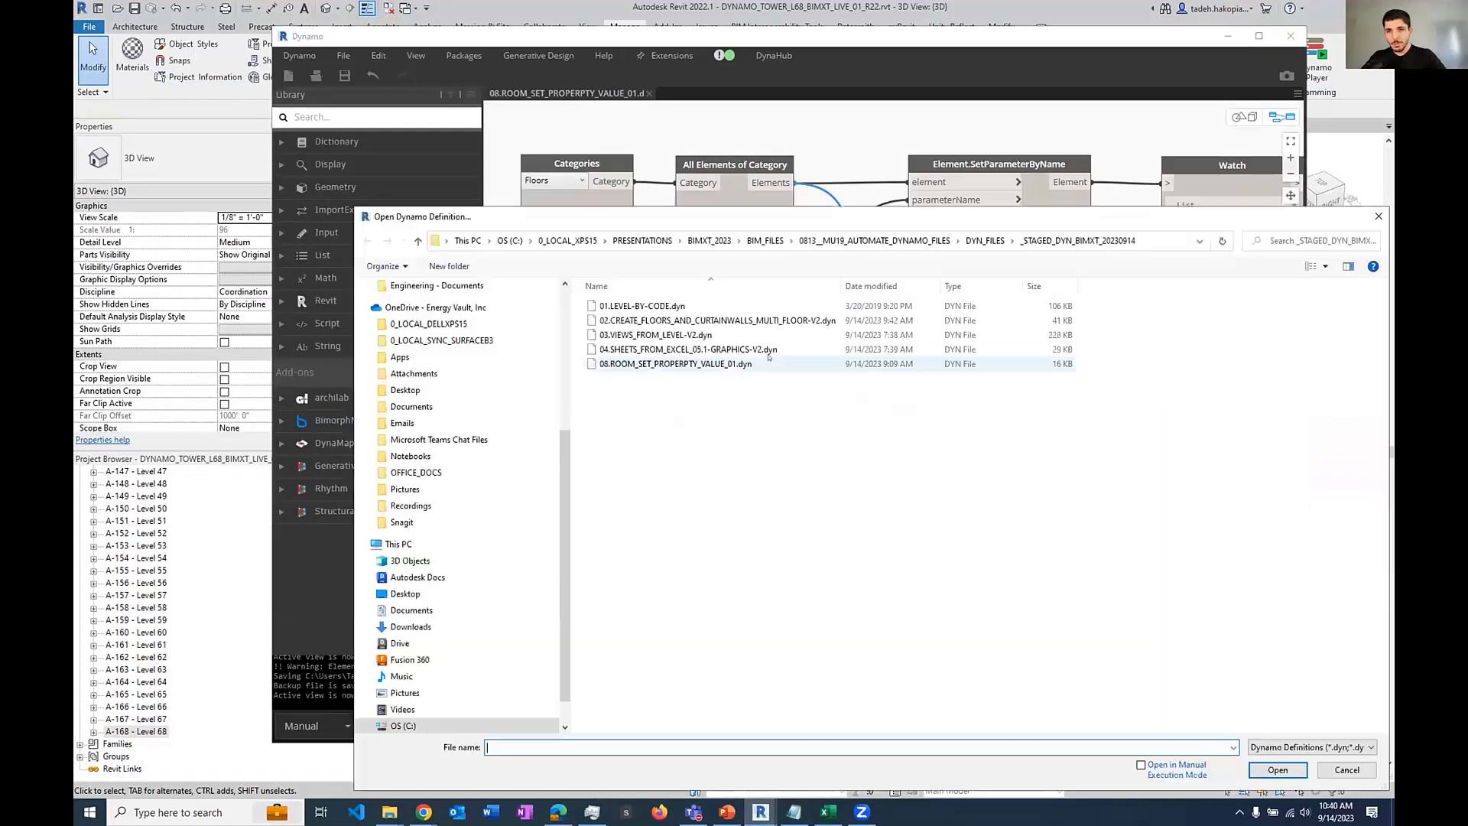
left_click(984, 241)
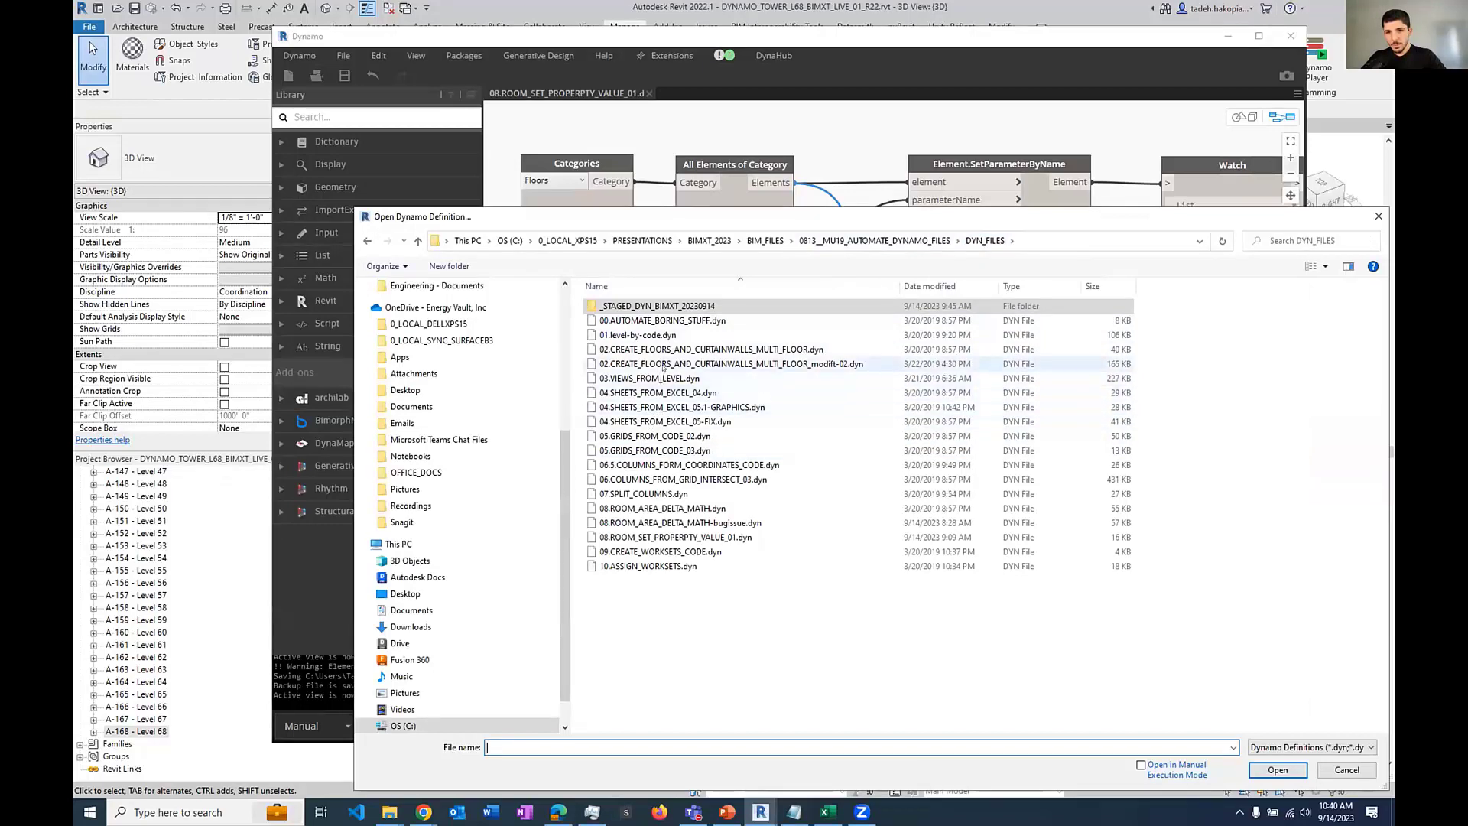
double_click(662, 365)
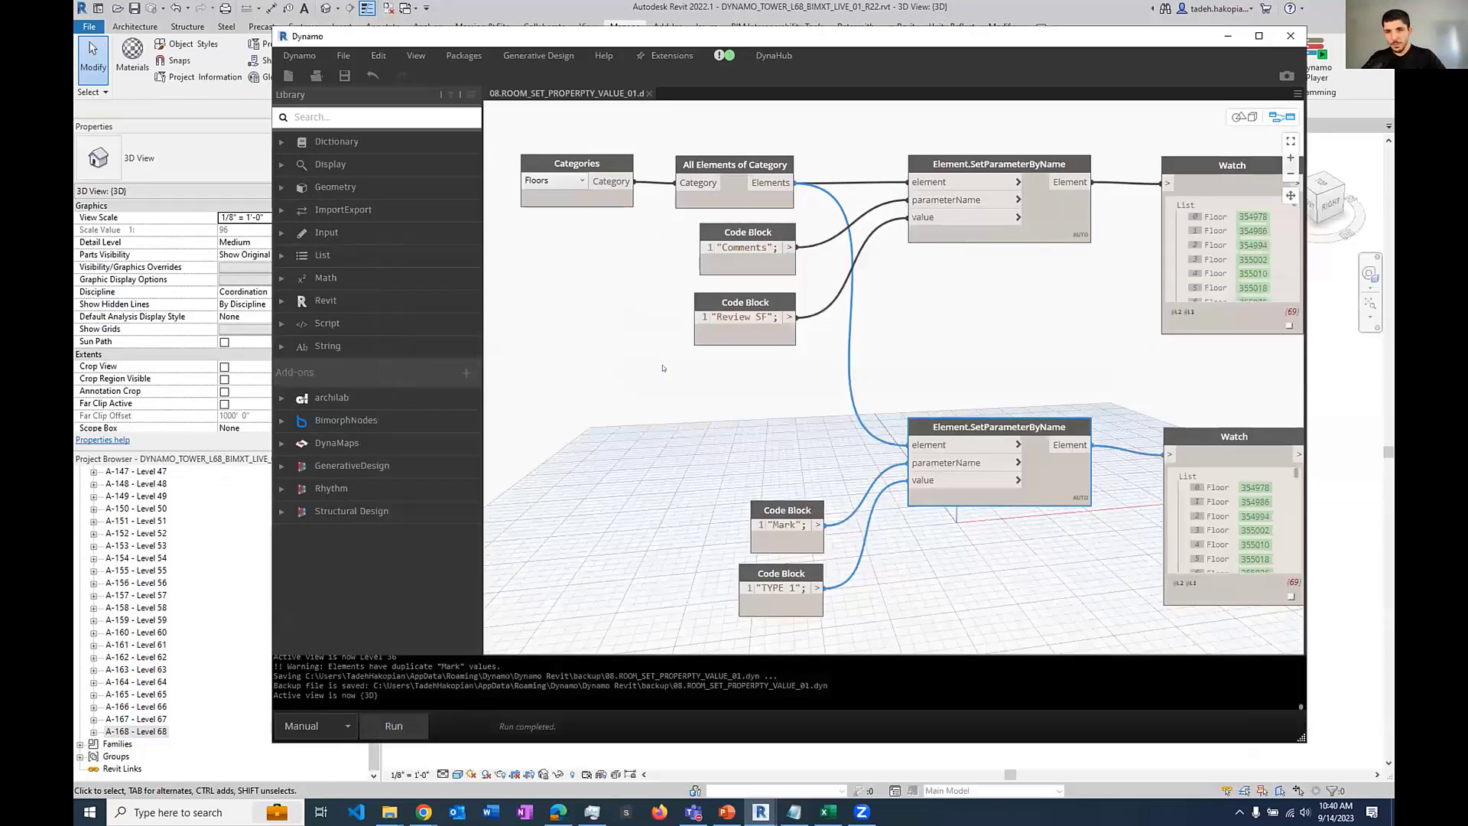
Step: Review the floor-shape coordinate sliders, run the modified floors and curtain walls graph, and return to Revit's 3D view
scroll(975, 289, "up", 10)
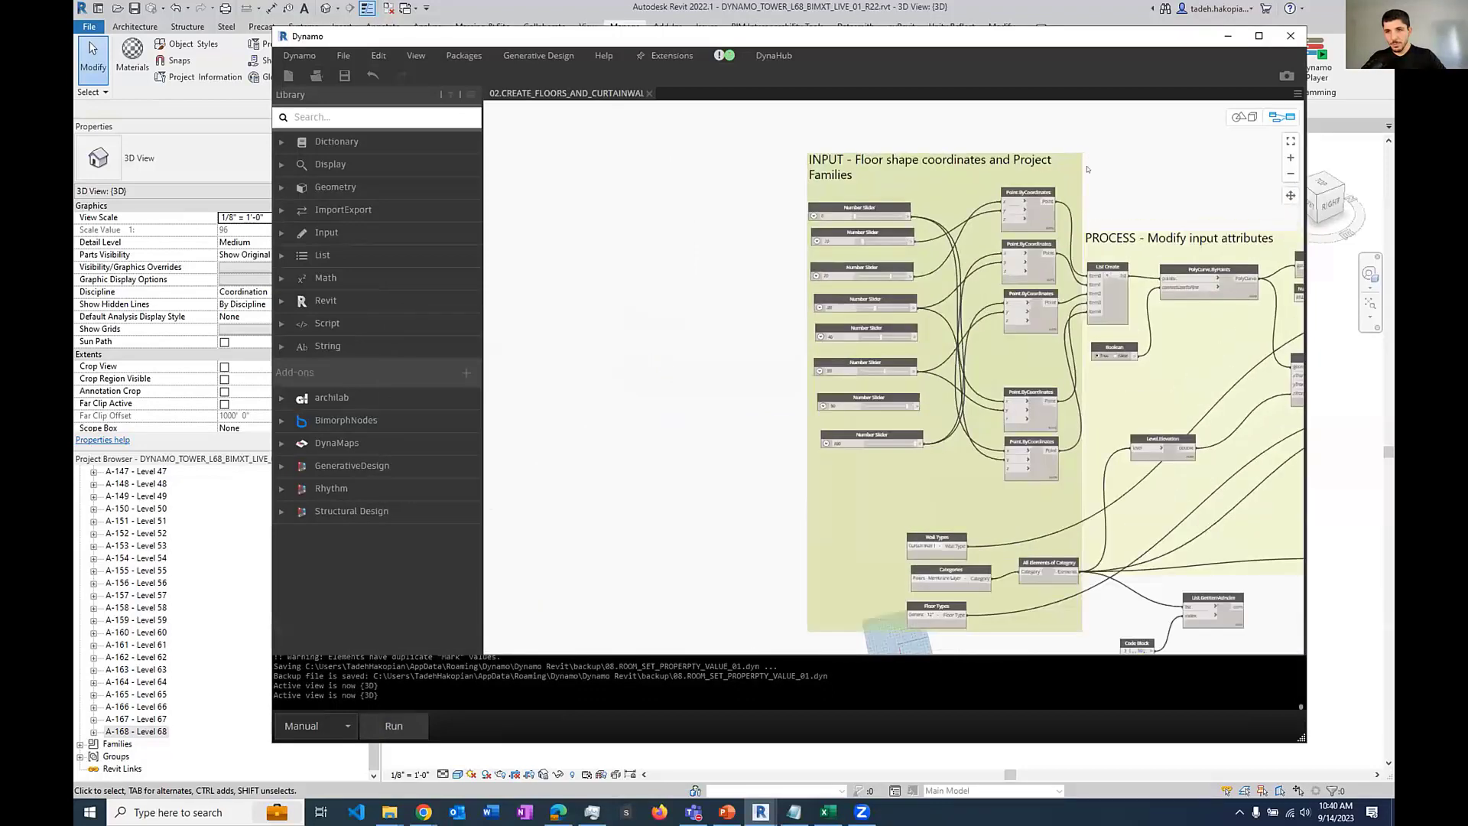
scroll(976, 289, "down", 5)
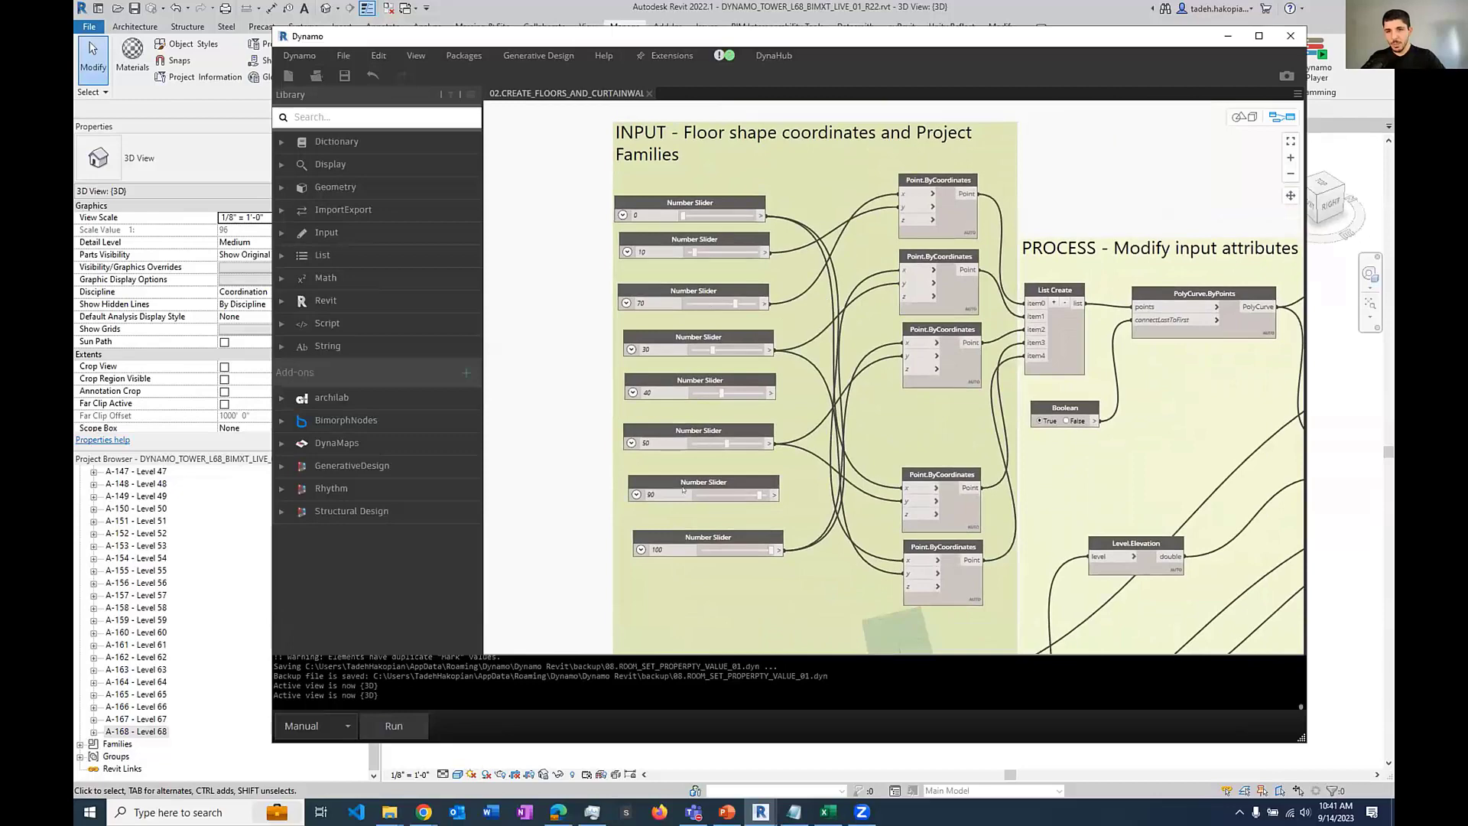
scroll(759, 238, "down", 5)
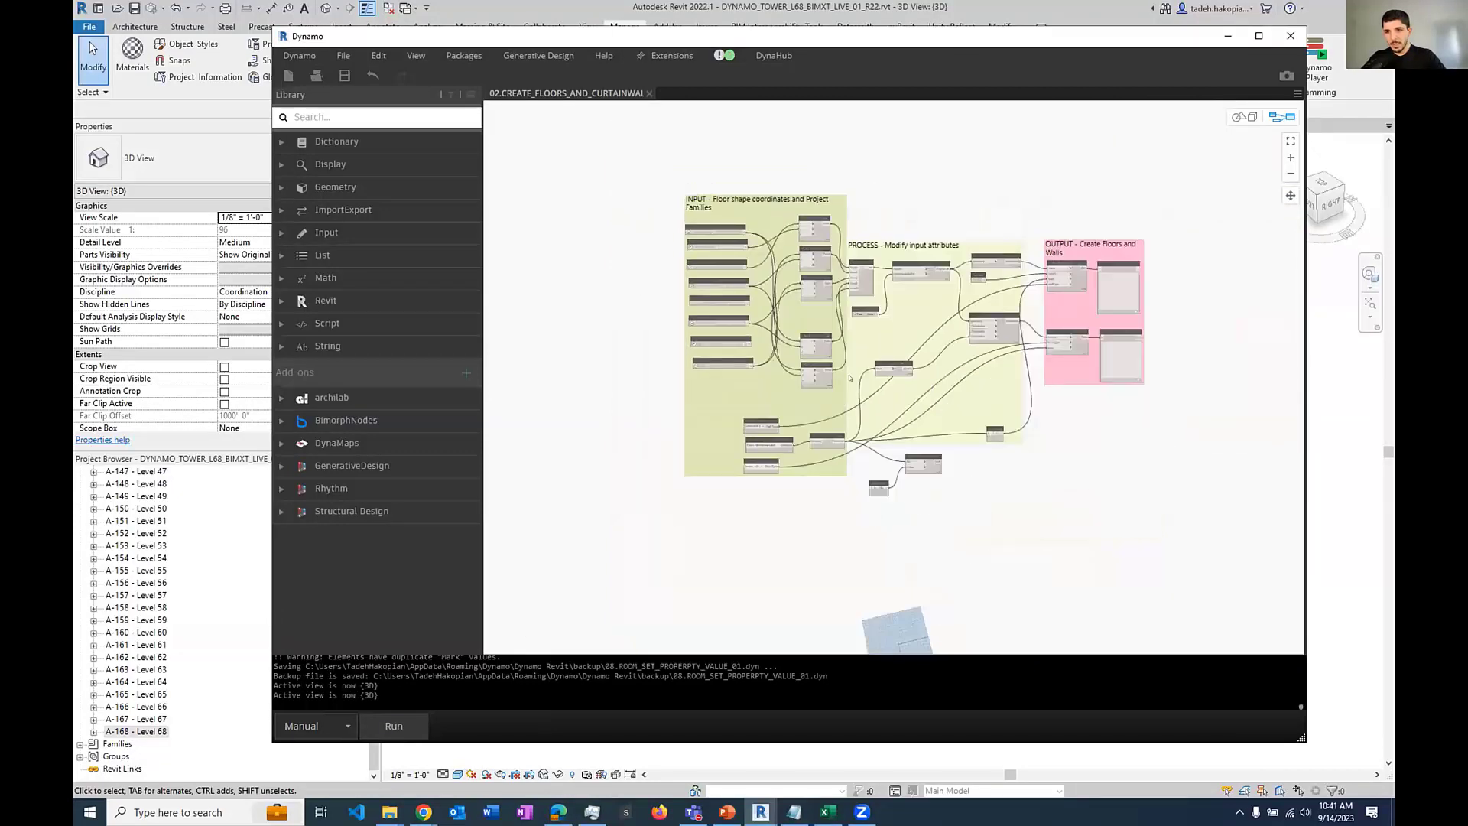
scroll(736, 268, "up", 5)
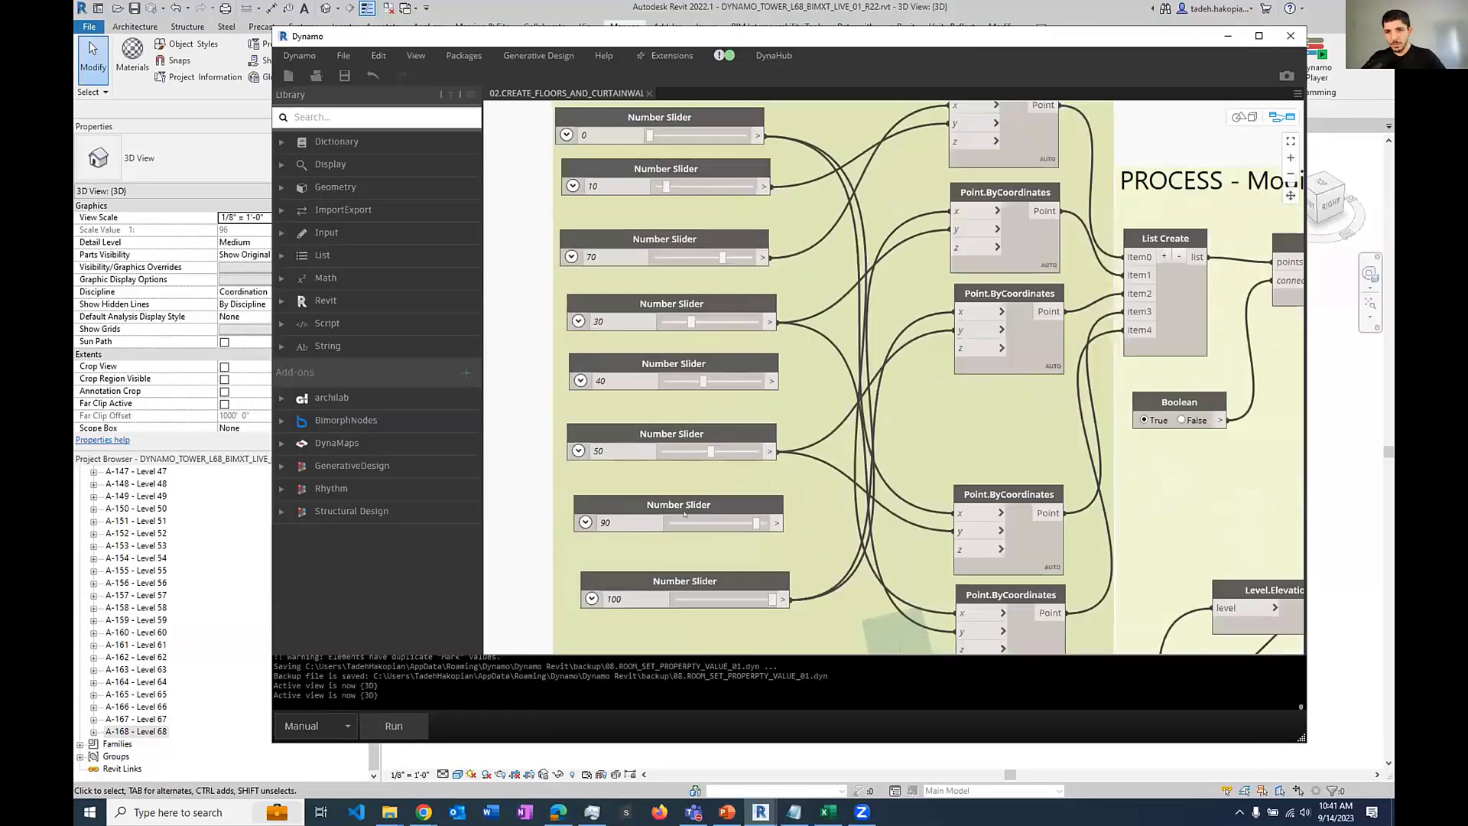
left_click(397, 723)
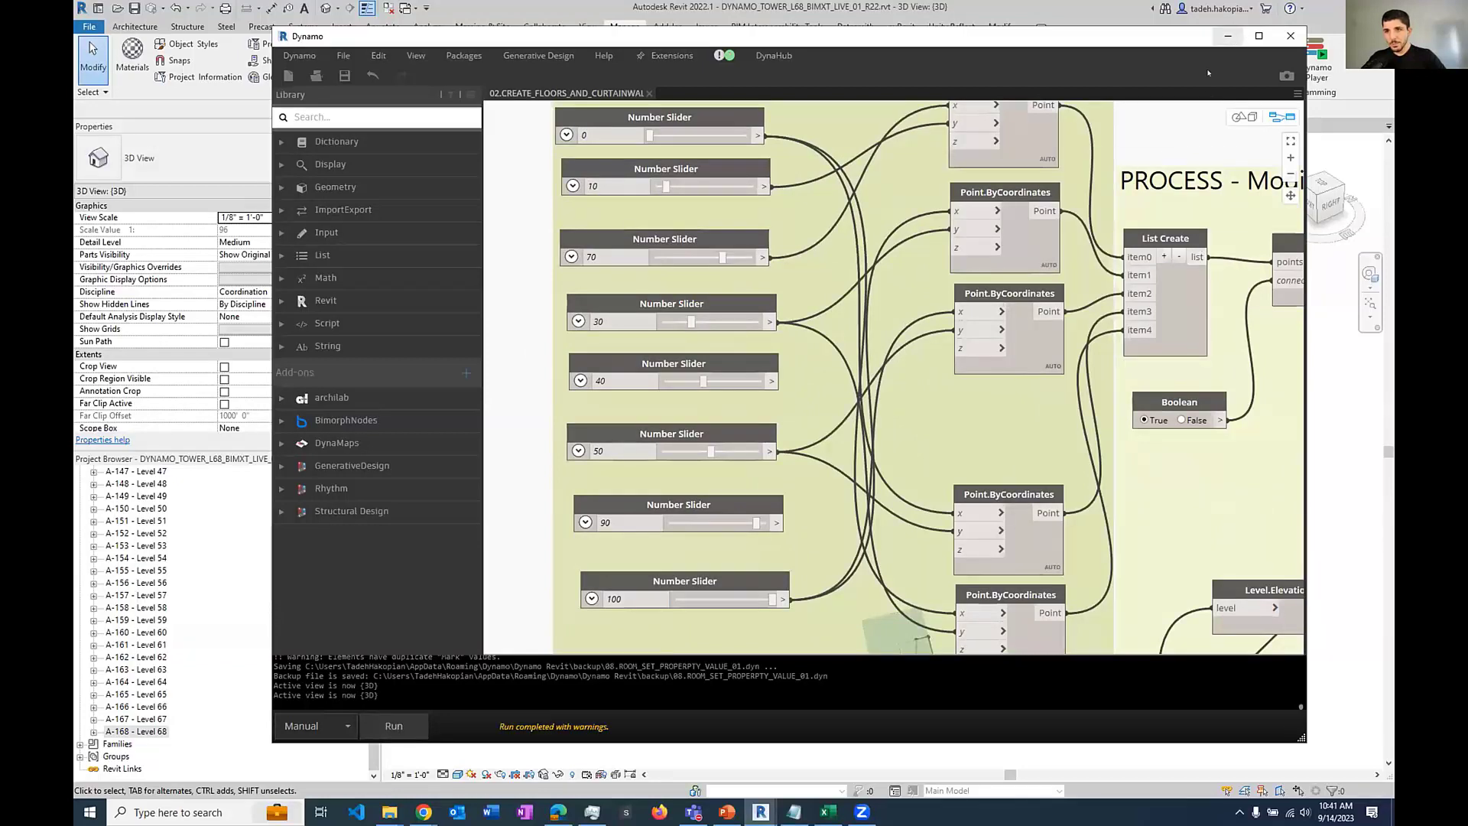
middle_click_drag(1275, 153, 1009, 169)
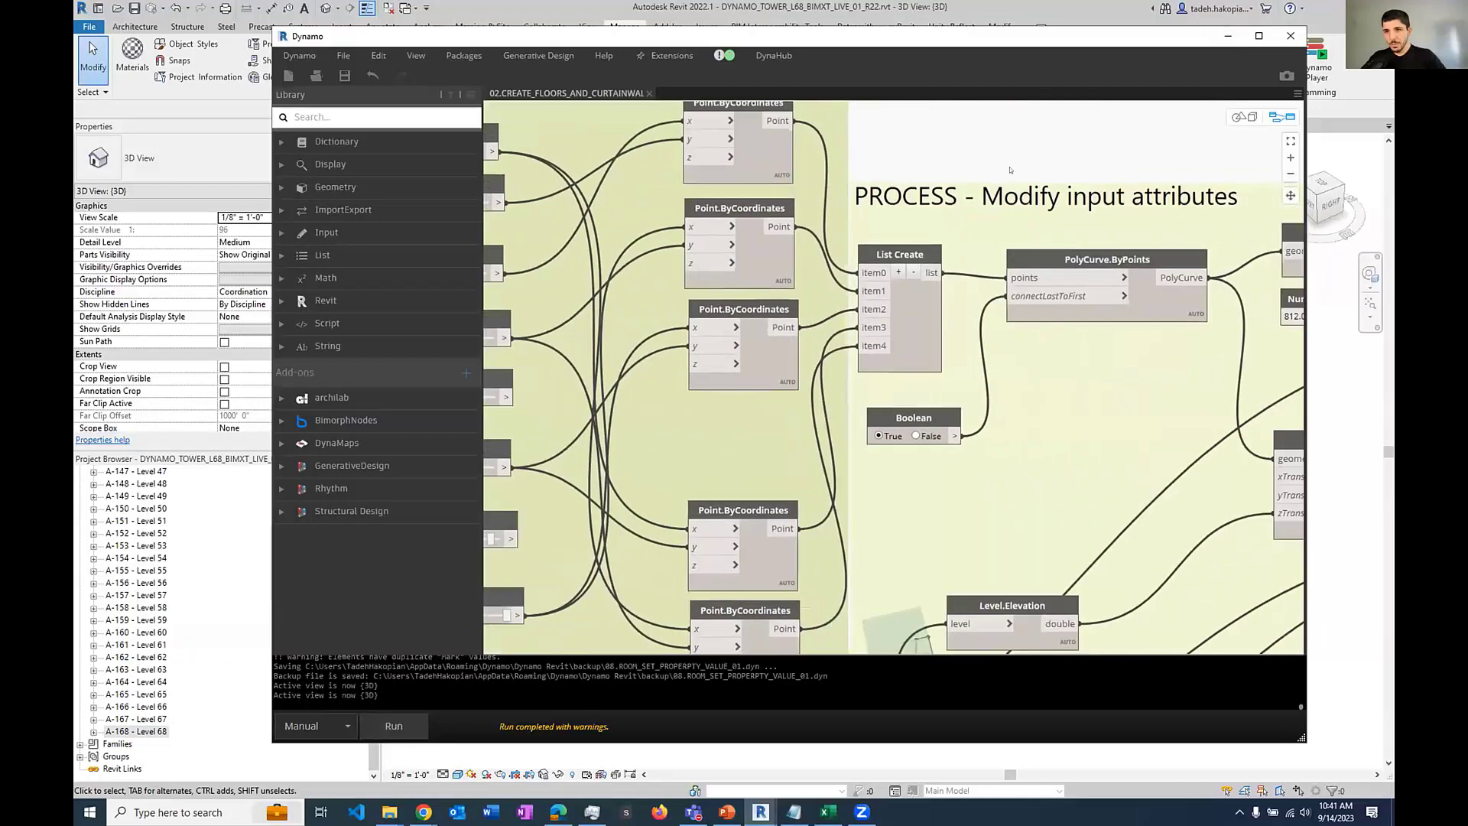
left_click(1227, 36)
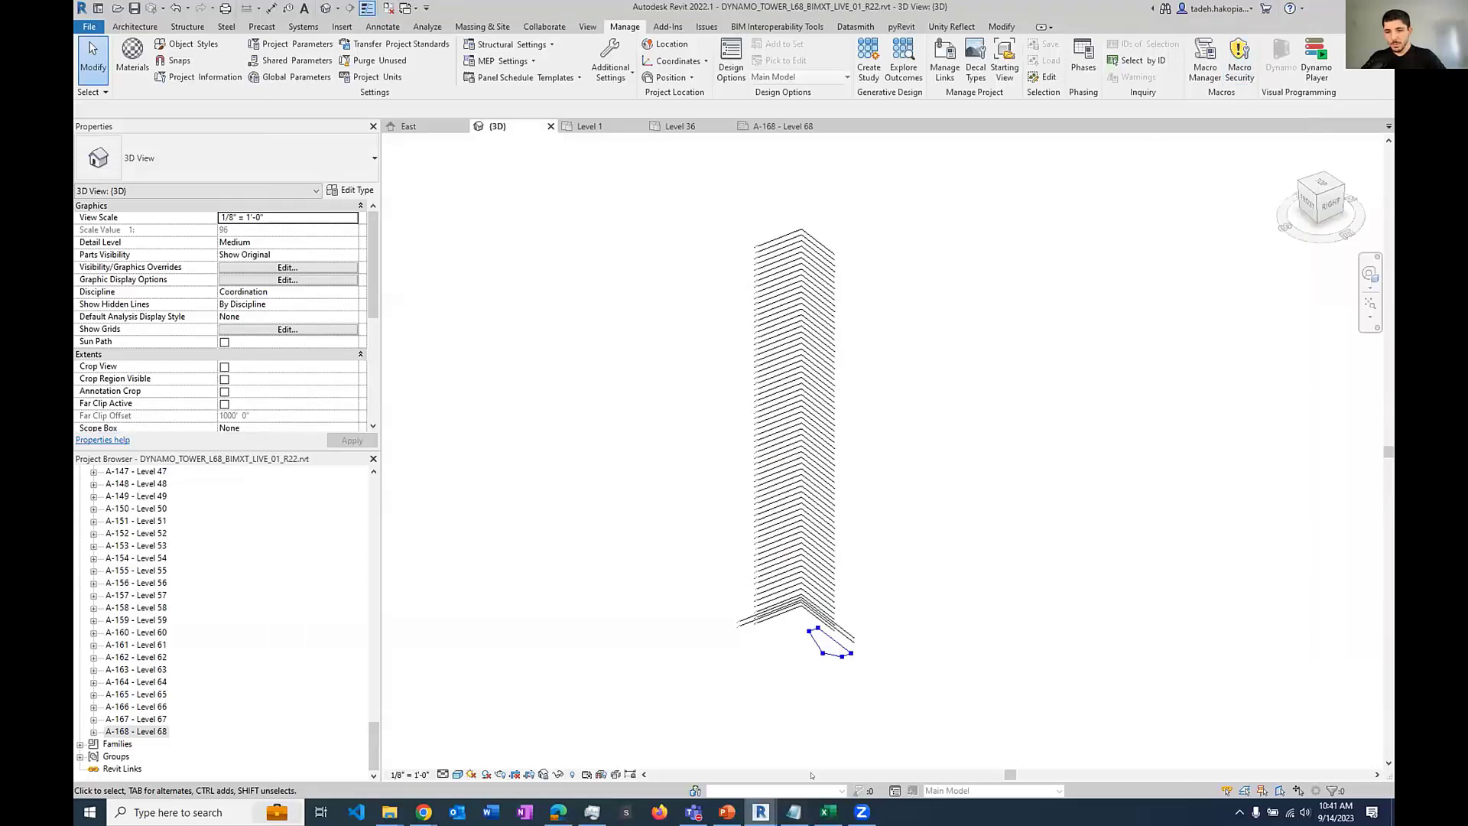
Step: Switch to Dynamo and locate the Categories node between the Wall Types and Floor Types nodes
left_click(793, 812)
middle_click_drag(978, 294, 1065, 180)
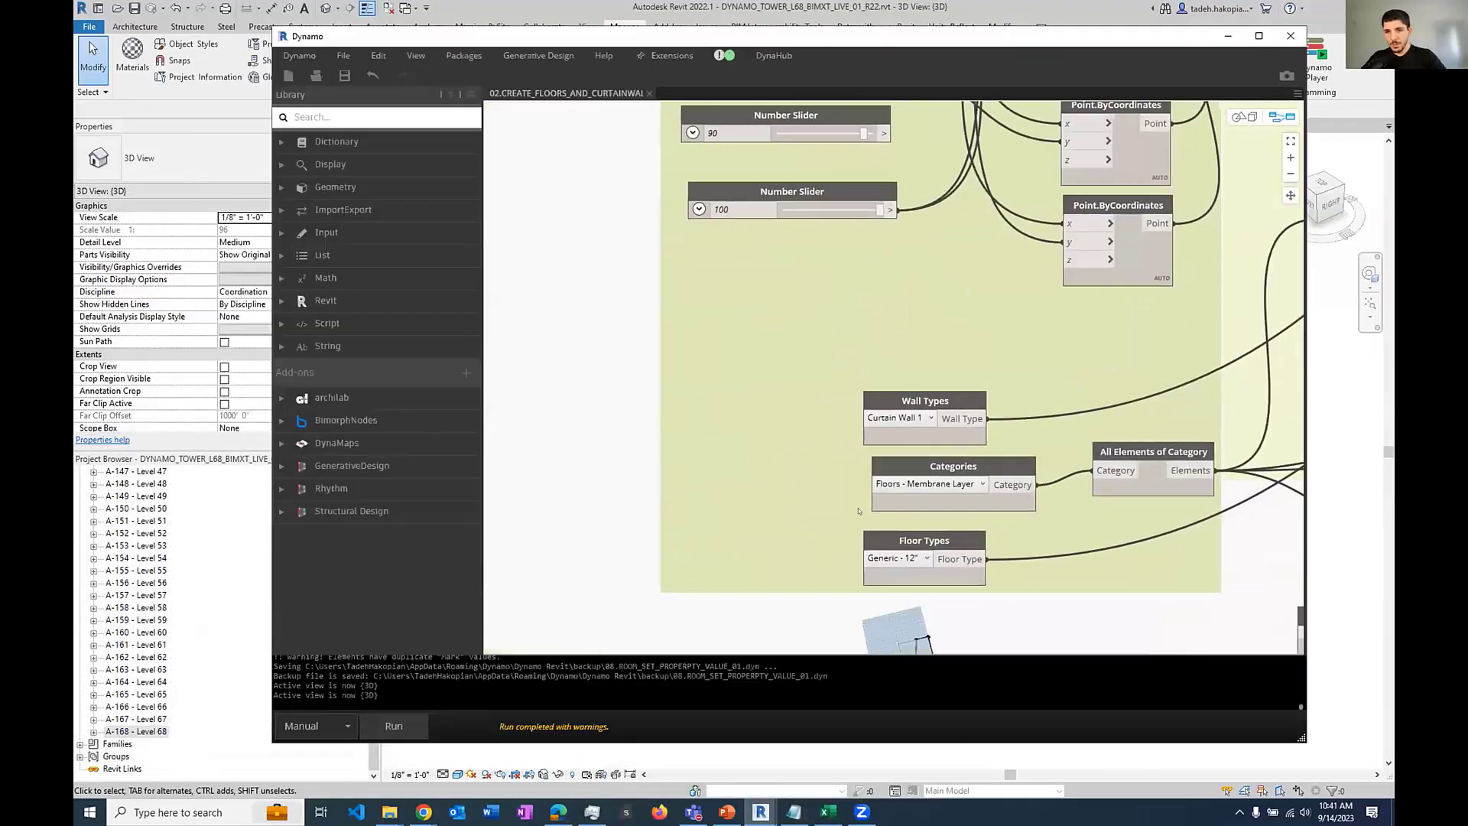
scroll(858, 508, "up", 3)
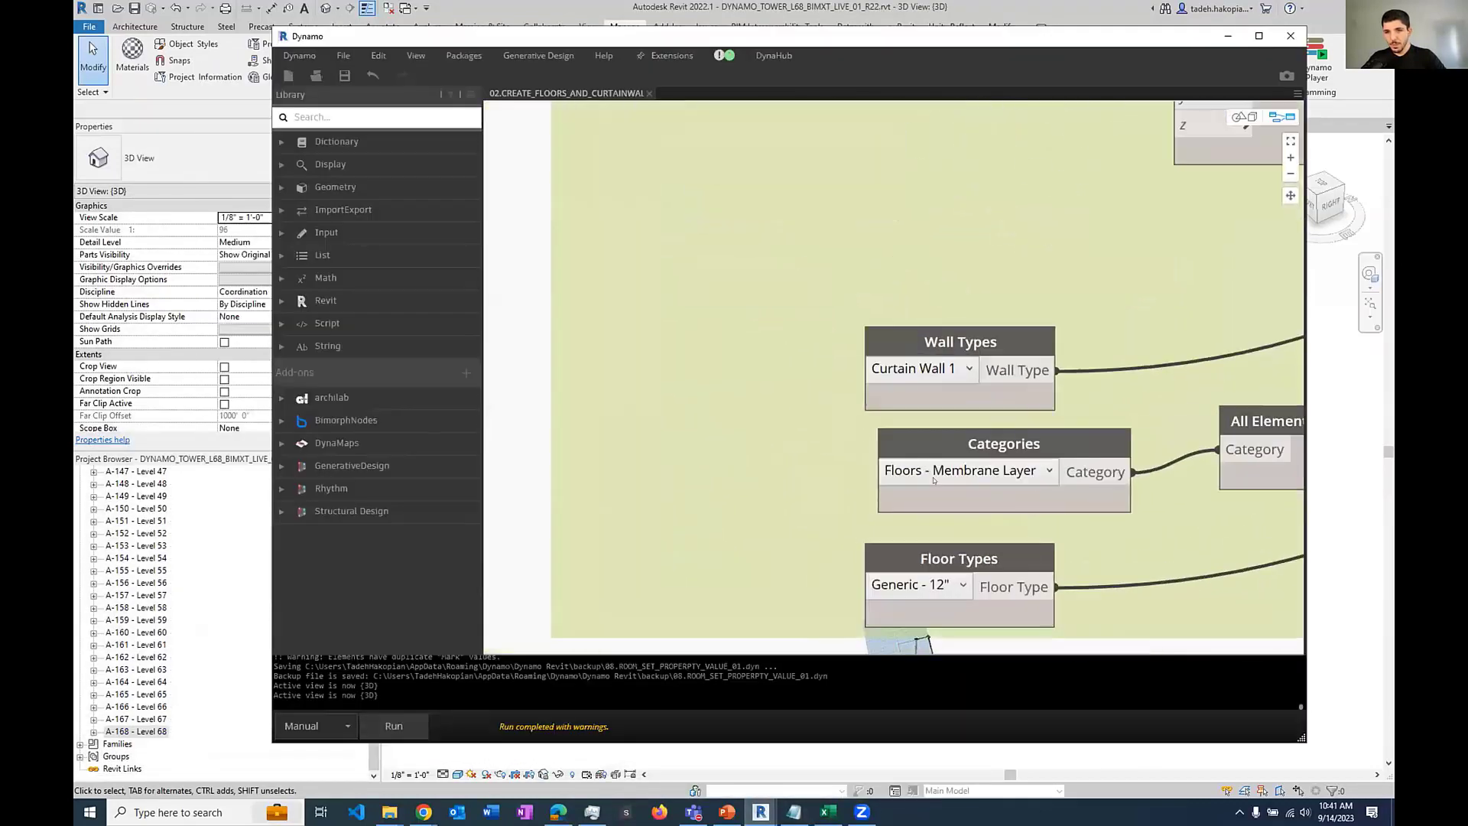
Step: Set the Categories node to Floors
left_click(974, 469)
scroll(963, 229, "up", 5)
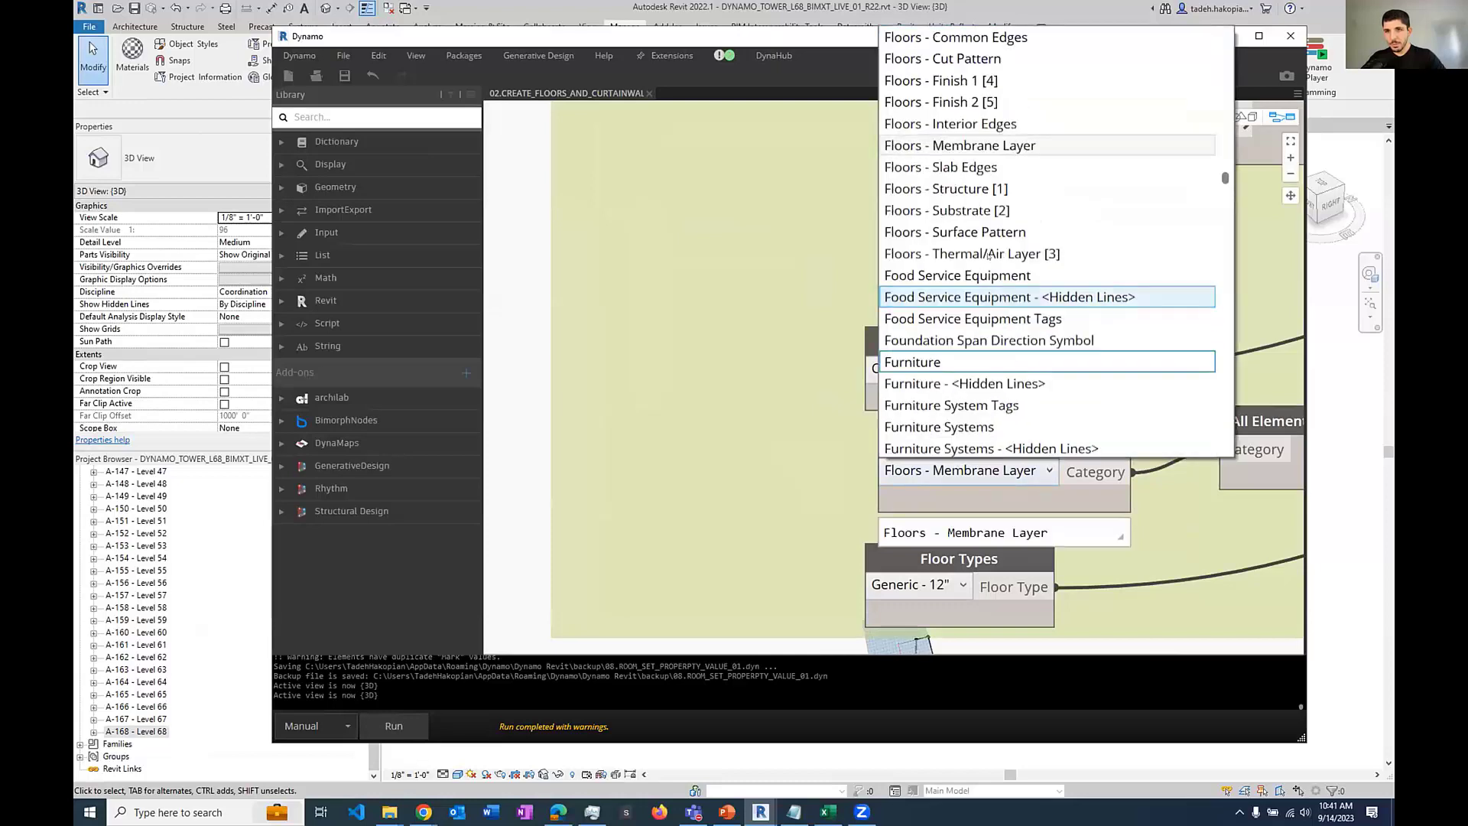
left_click(956, 188)
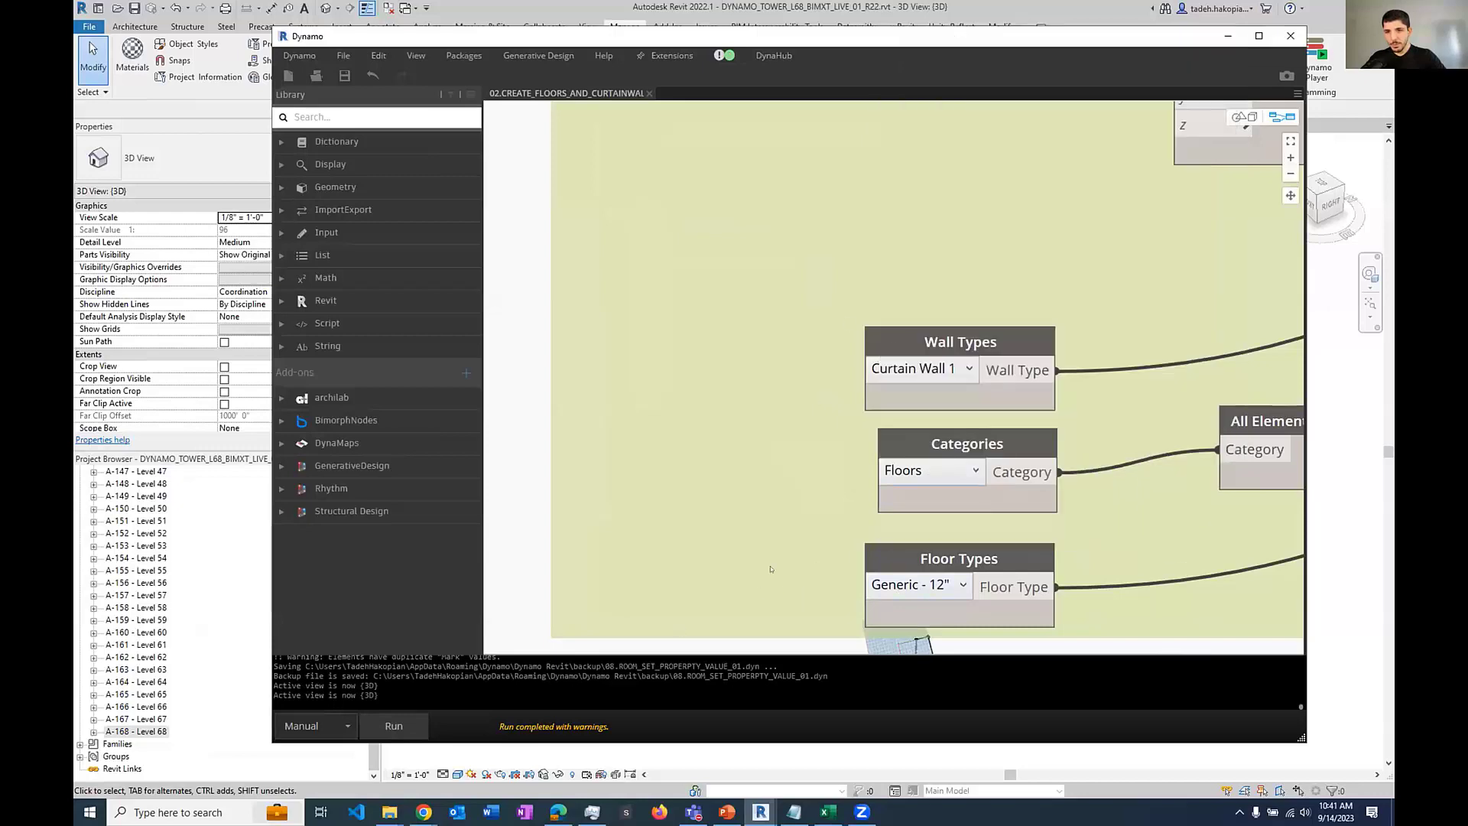
Step: Set the Categories node to Levels and run the modified floors and curtain walls graph
middle_click_drag(880, 532, 690, 501)
left_click(761, 435)
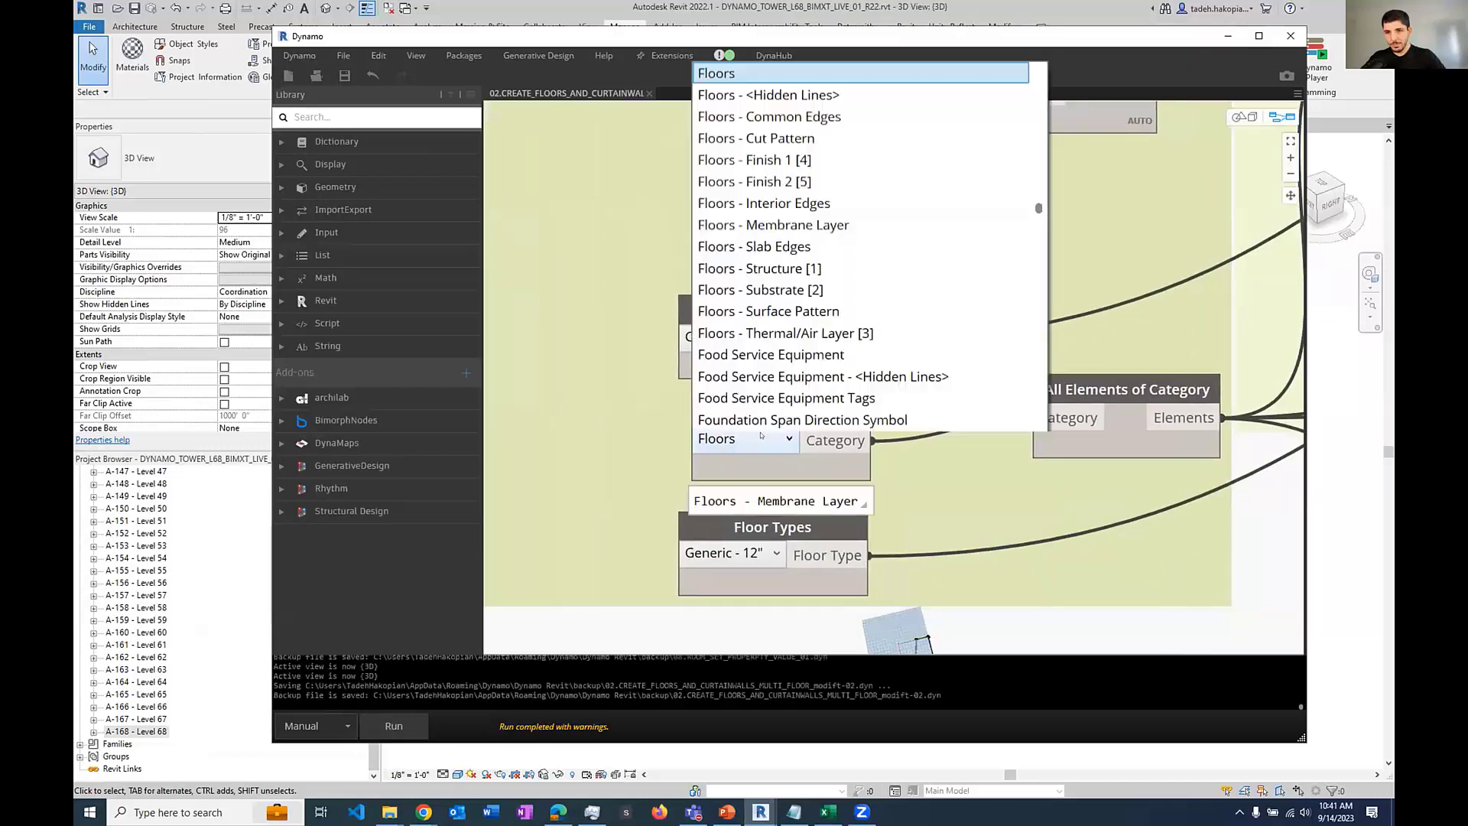
scroll(934, 215, "down", 15)
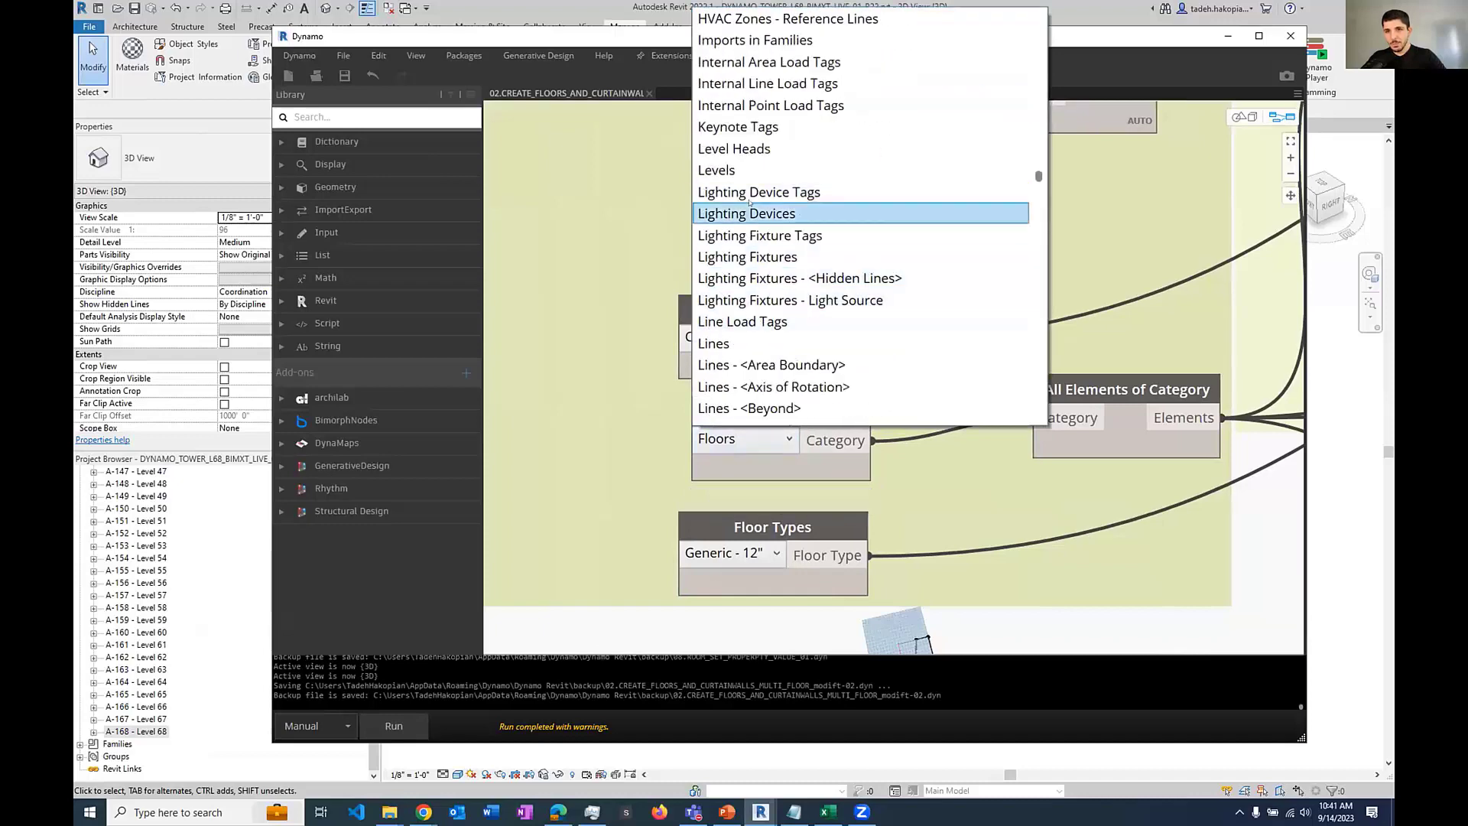
left_click(726, 170)
left_click(393, 726)
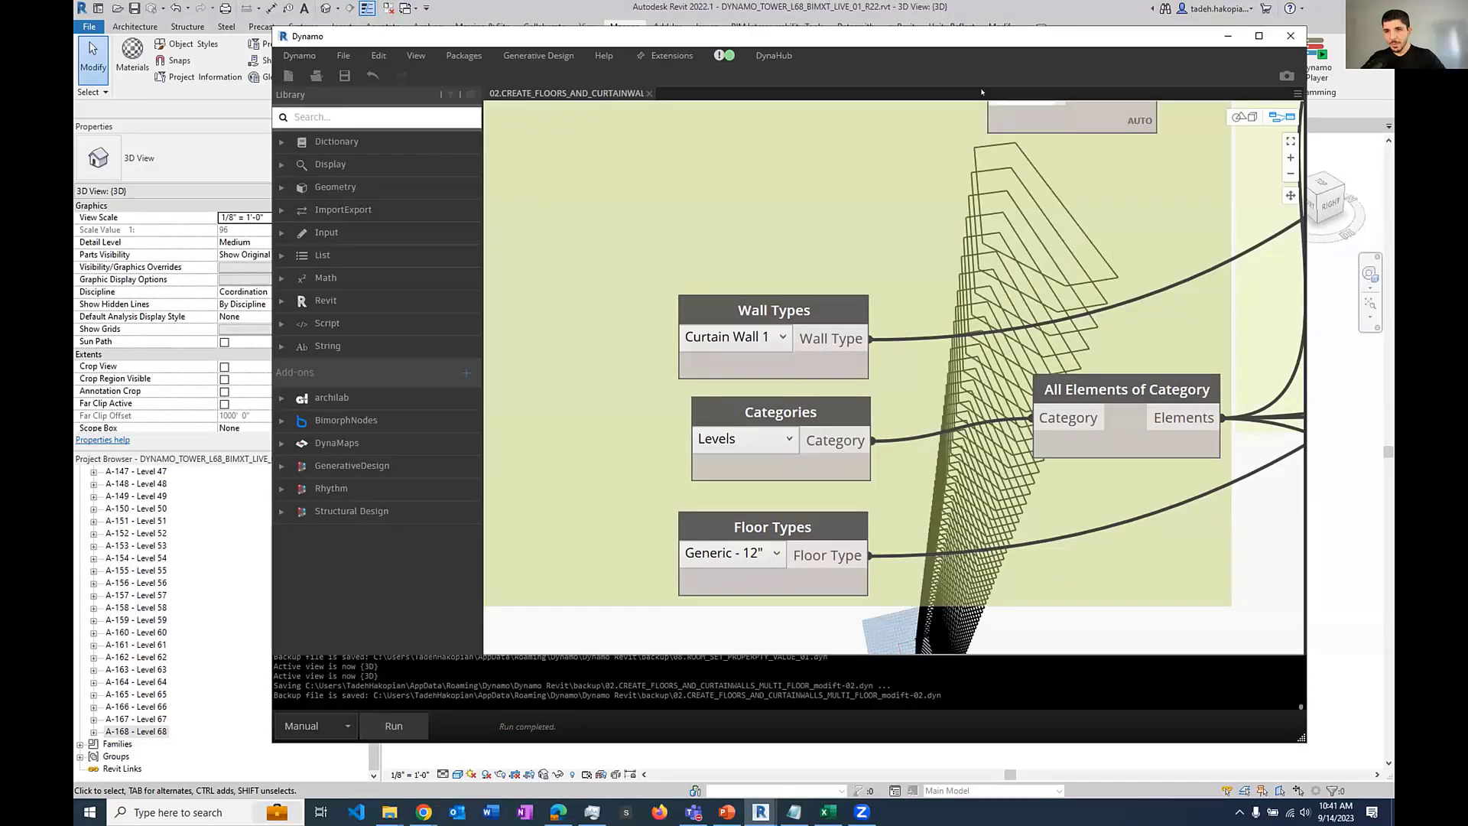
Step: Return to Revit, inspect the rebuilt tower's floors and curtain walls in 3D, and open sheet A-167 - Level 67
left_click(1225, 37)
scroll(840, 237, "up", 5)
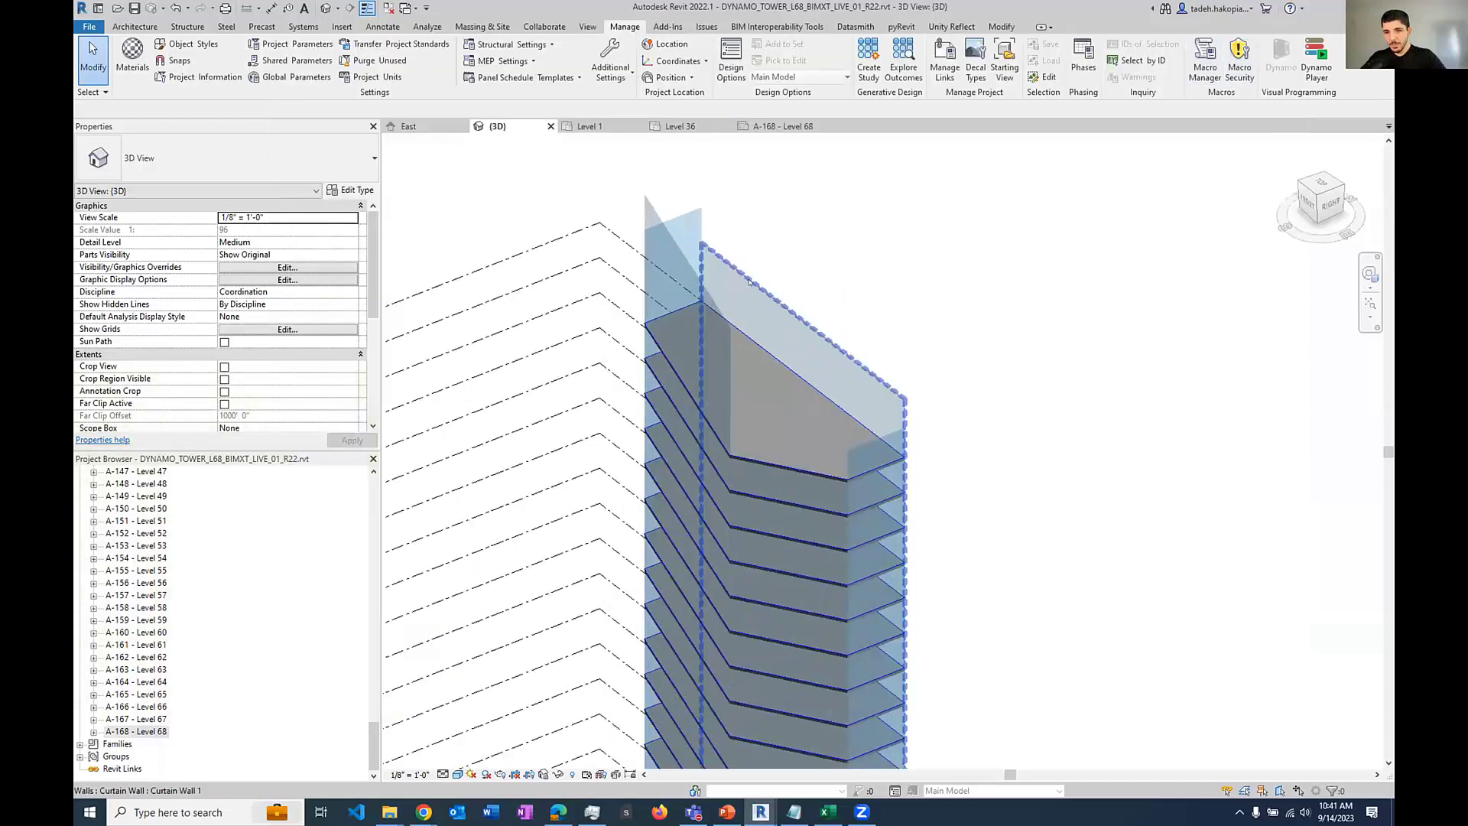
left_click(761, 812)
left_click(905, 743)
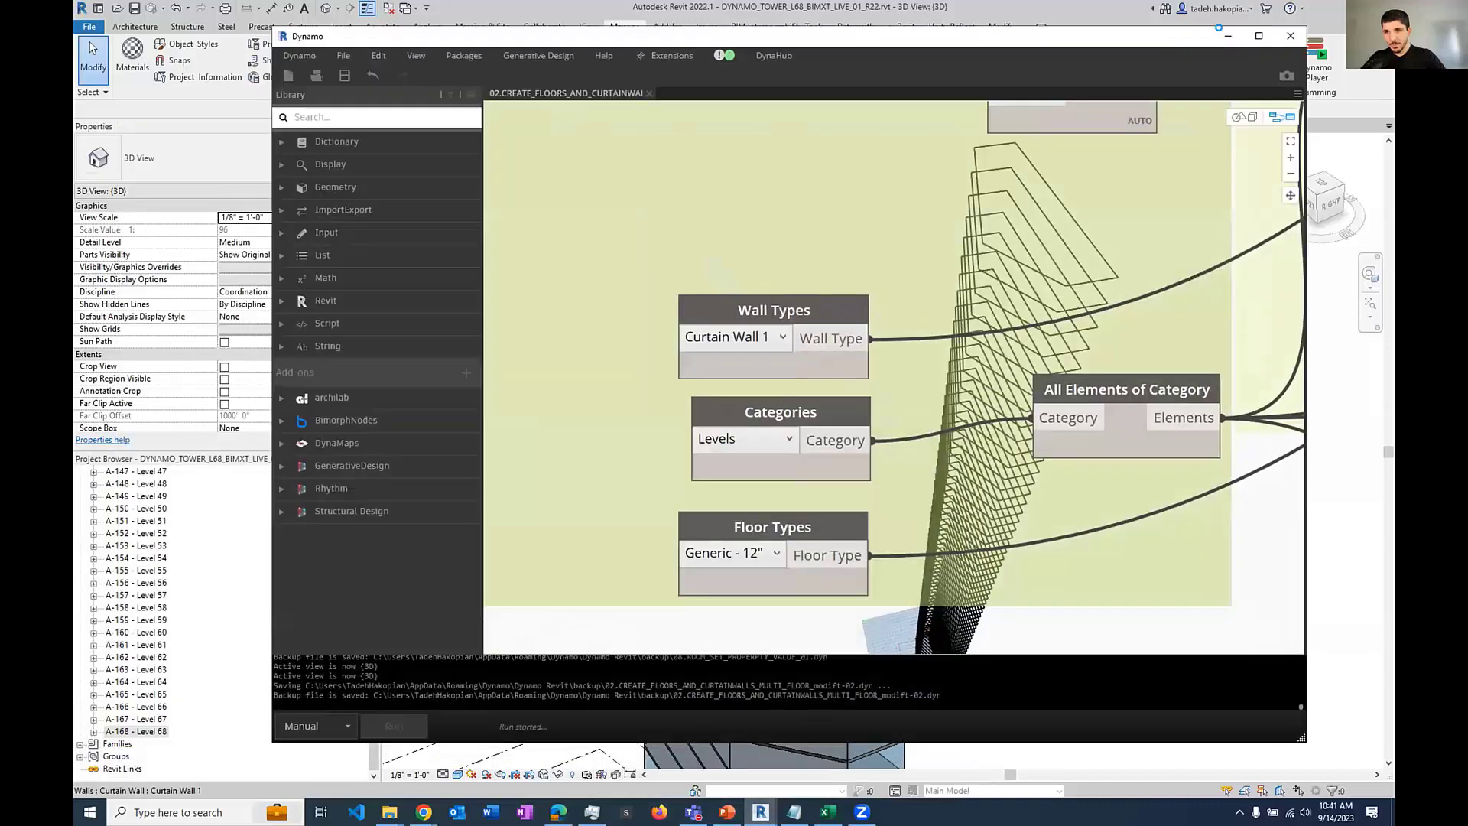
left_click(1225, 36)
scroll(987, 405, "down", 3)
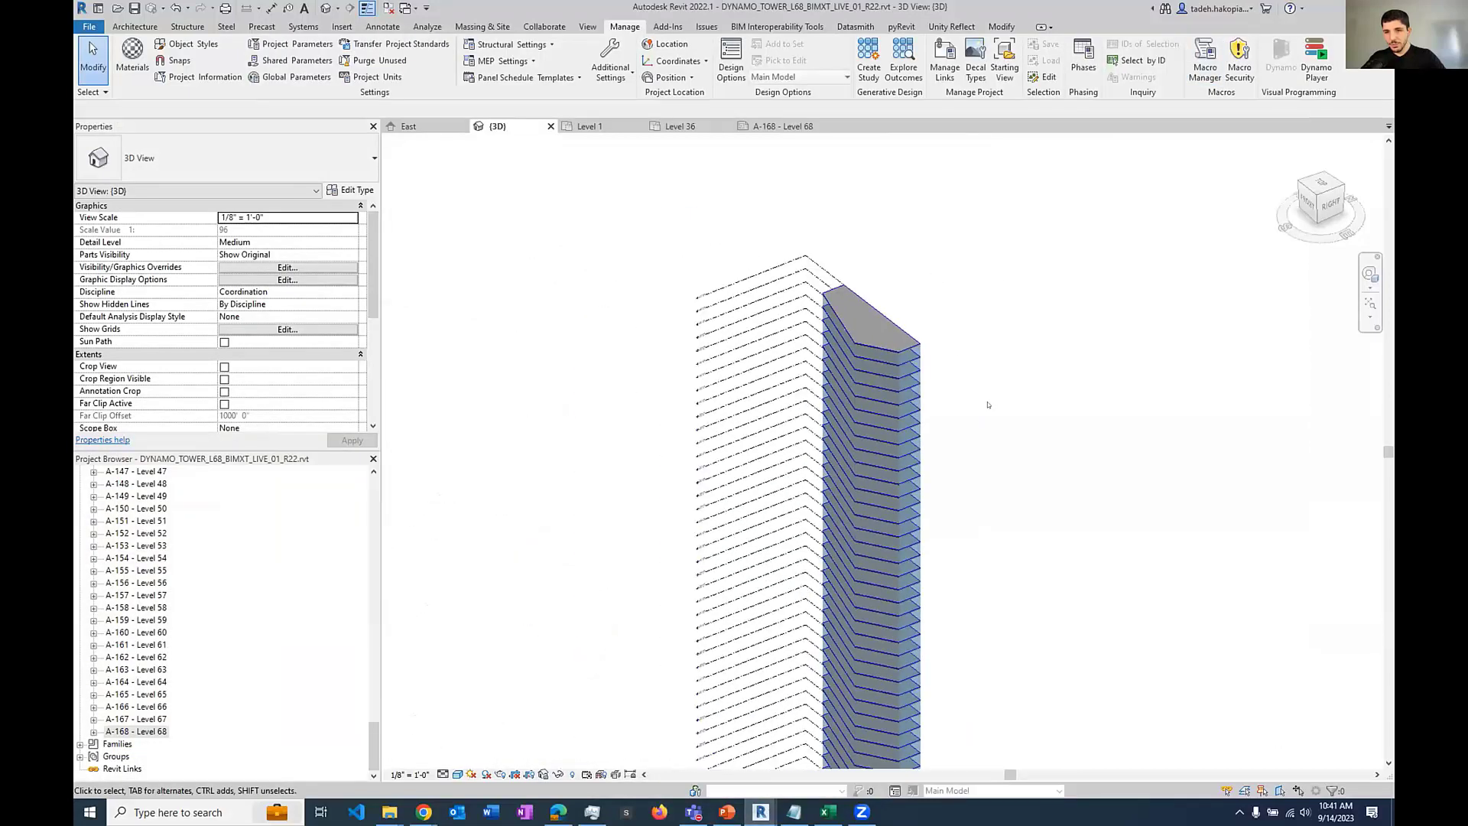
scroll(971, 256, "down", 3)
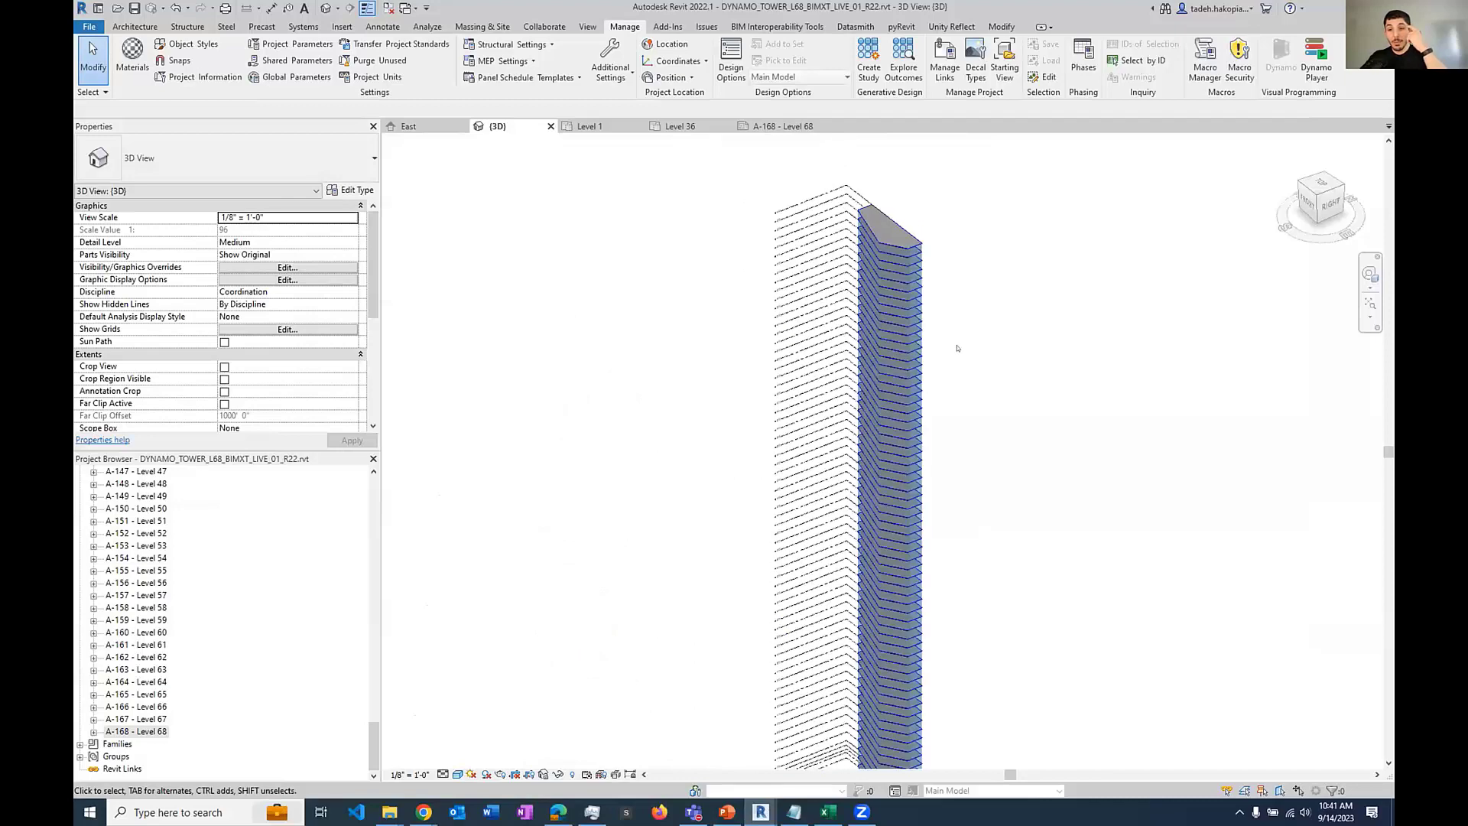
scroll(989, 370, "down", 2)
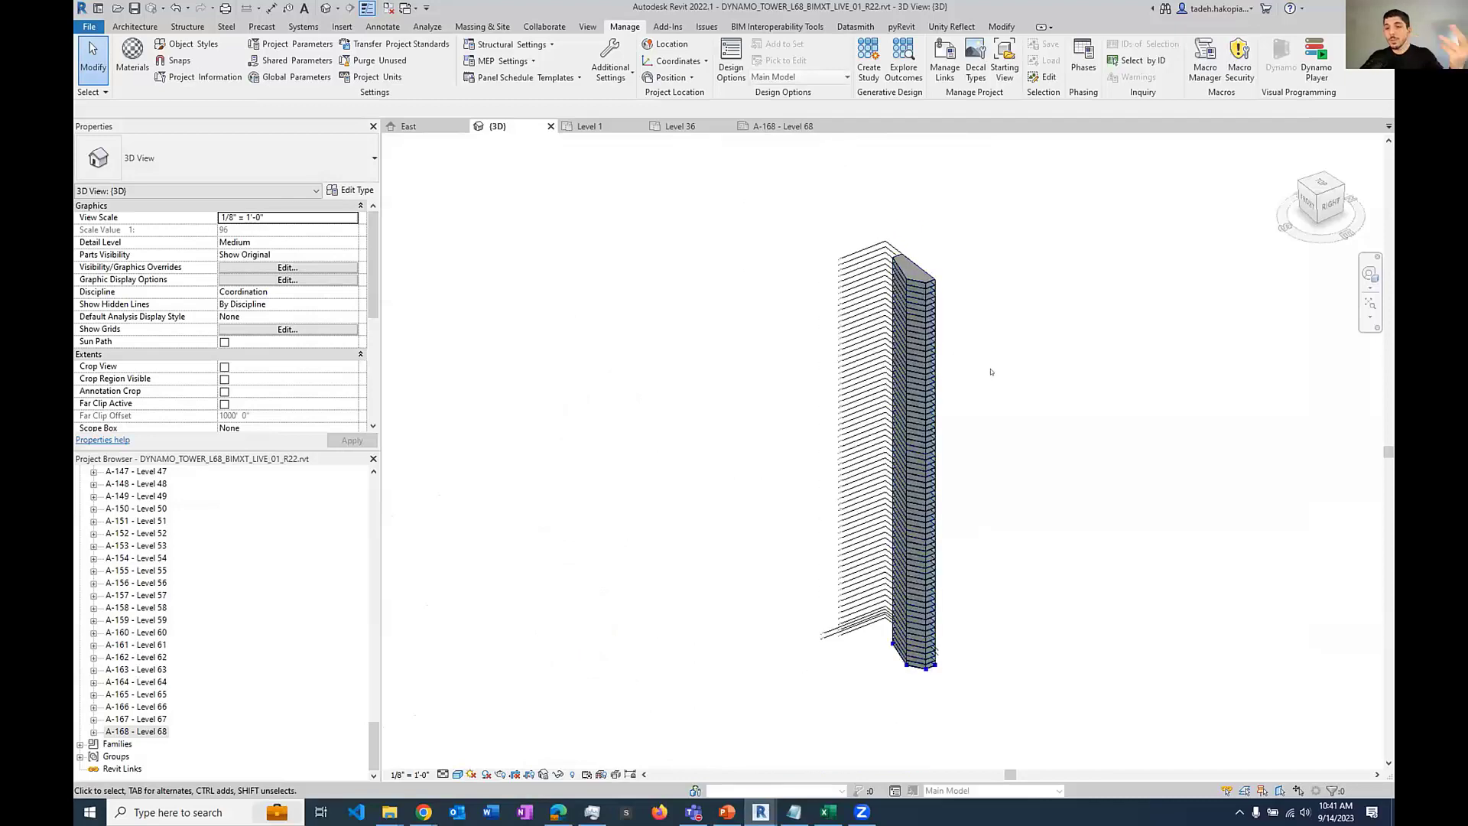
scroll(990, 391, "up", 2)
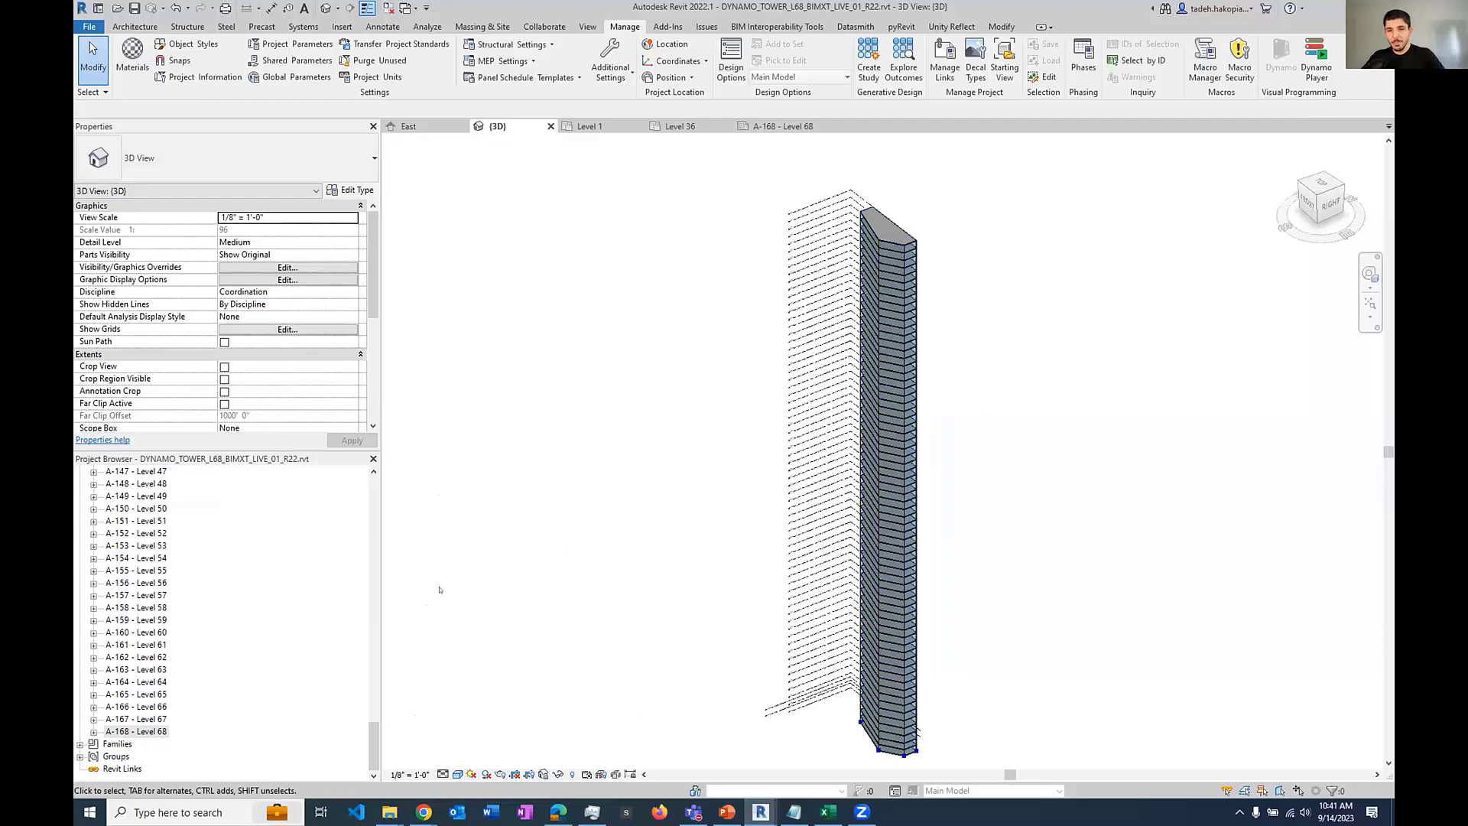
double_click(134, 720)
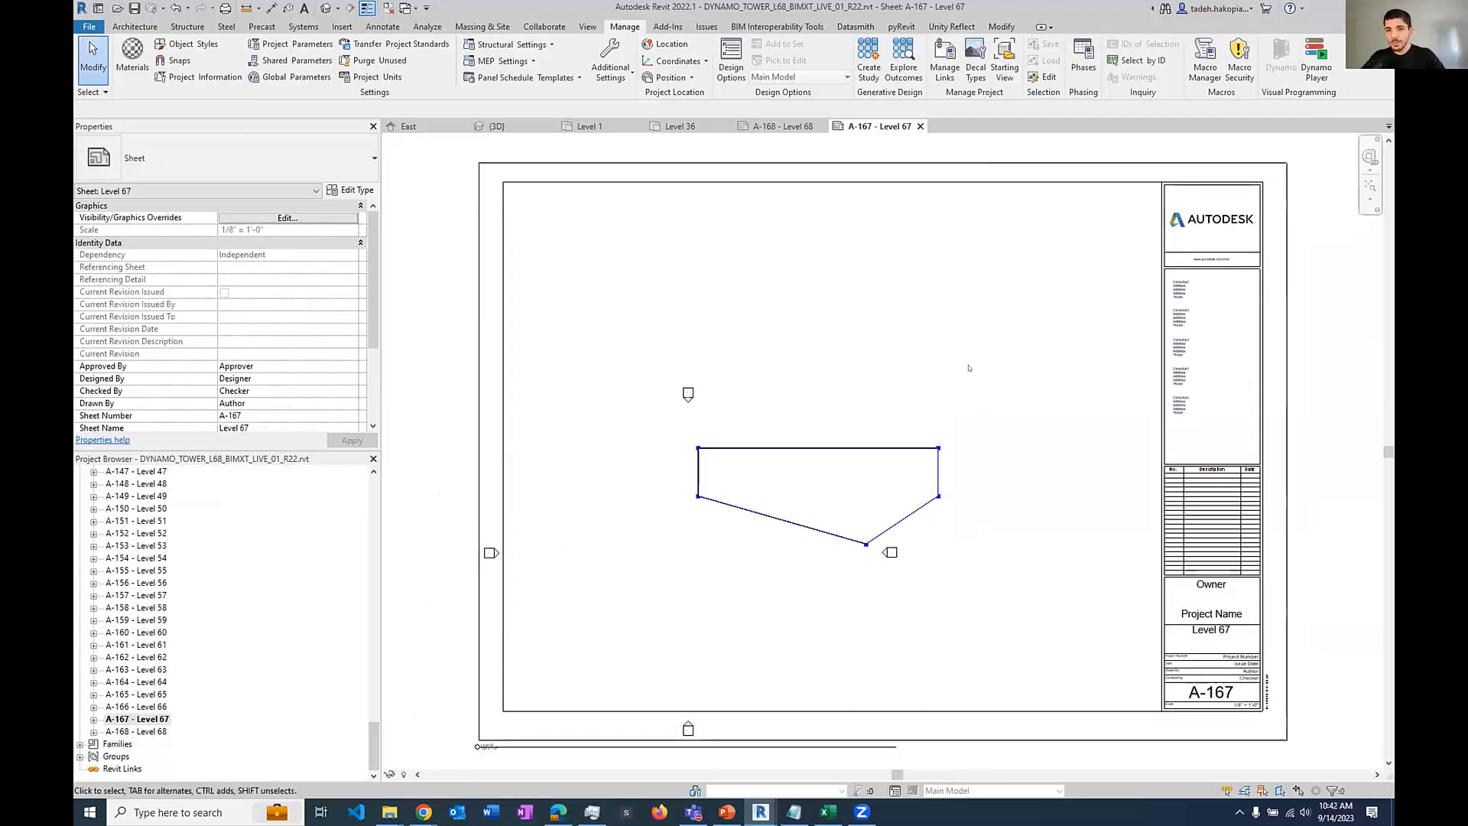
Step: Switch to the PowerPoint presentation and browse the Scripts slides through Create Sheets to the Room Math slide
left_click(726, 812)
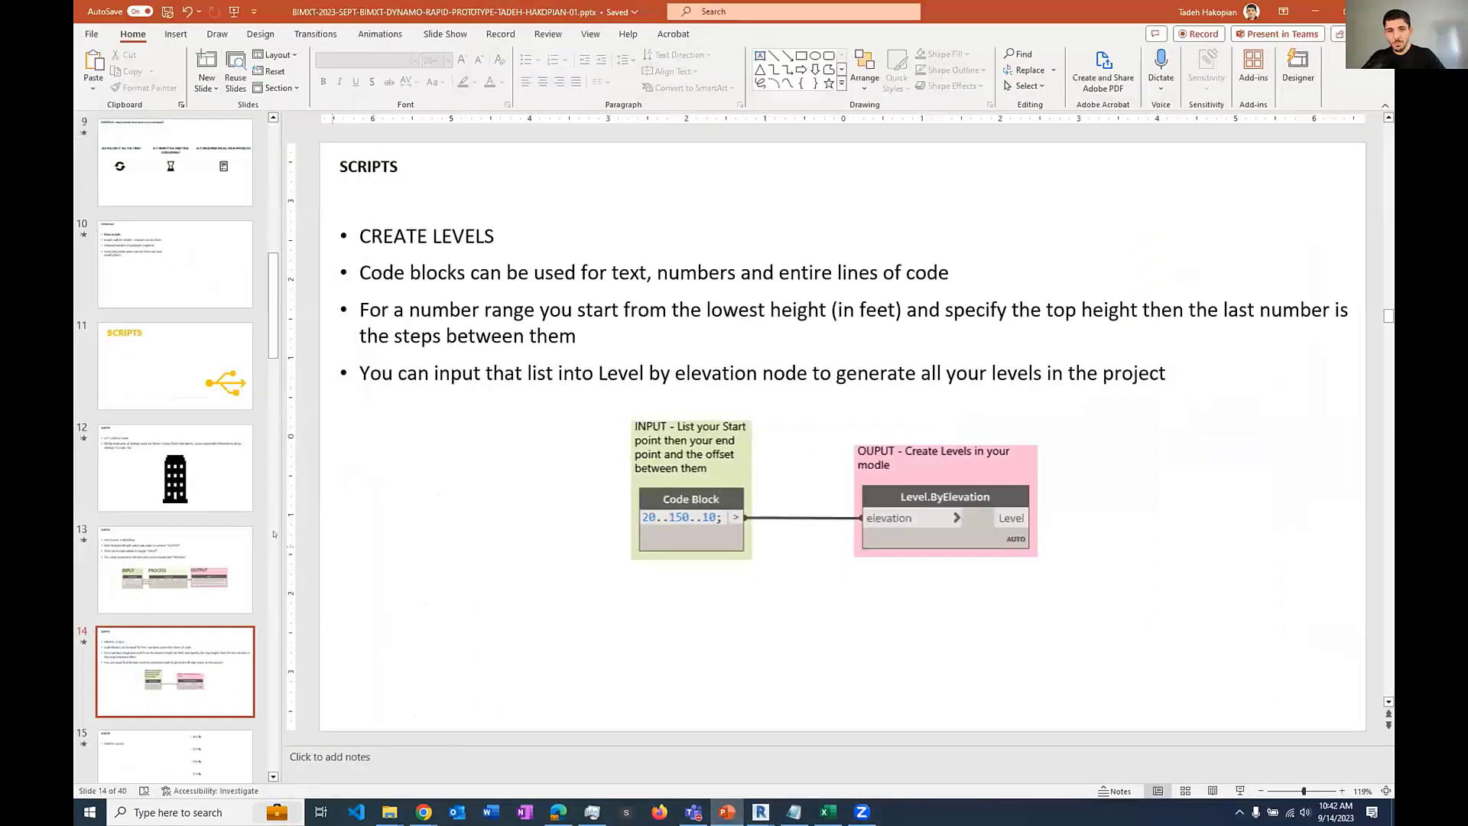
scroll(208, 347, "down", 10)
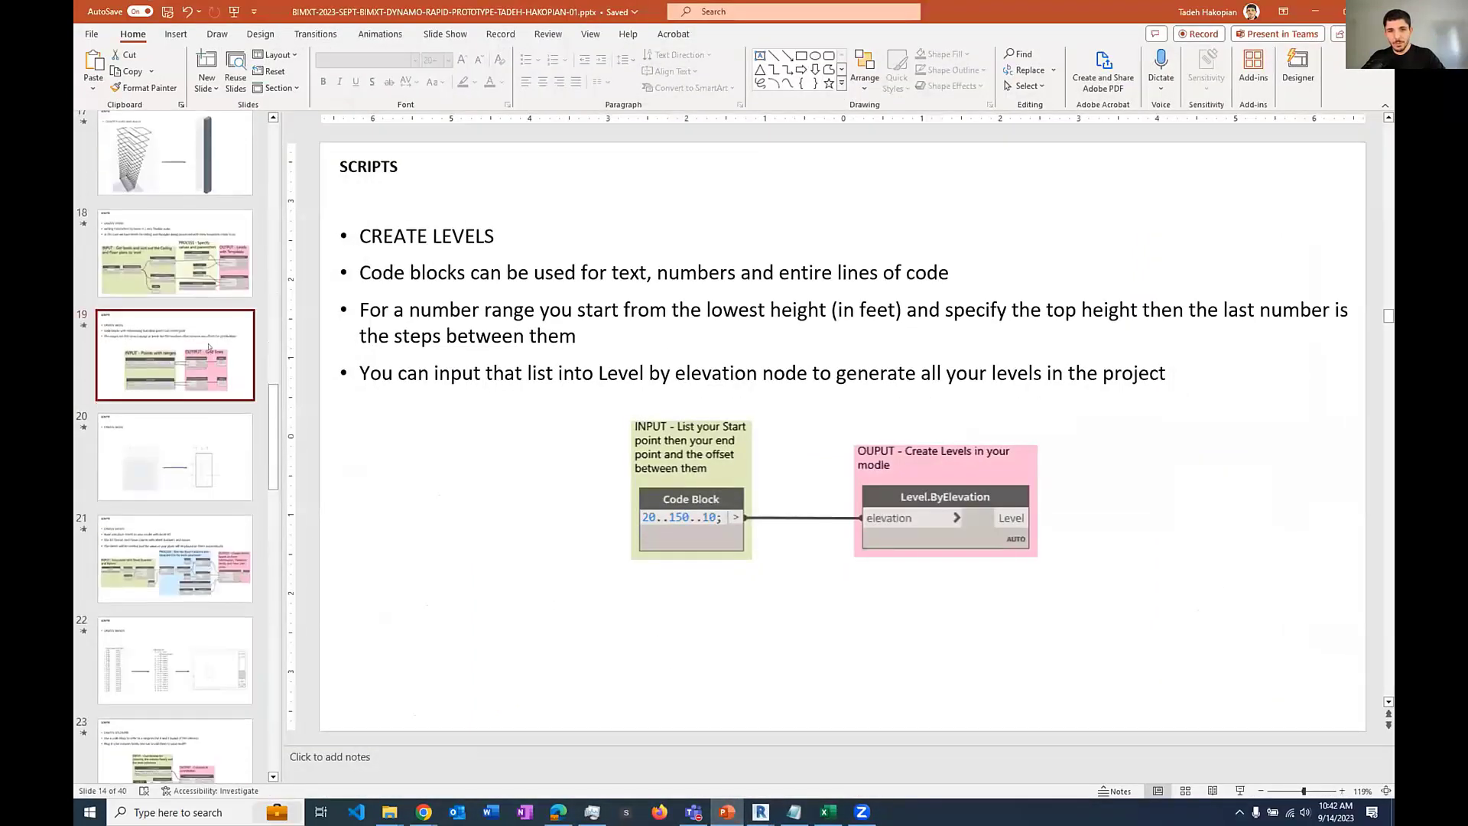
left_click(209, 347)
scroll(553, 312, "down", 3)
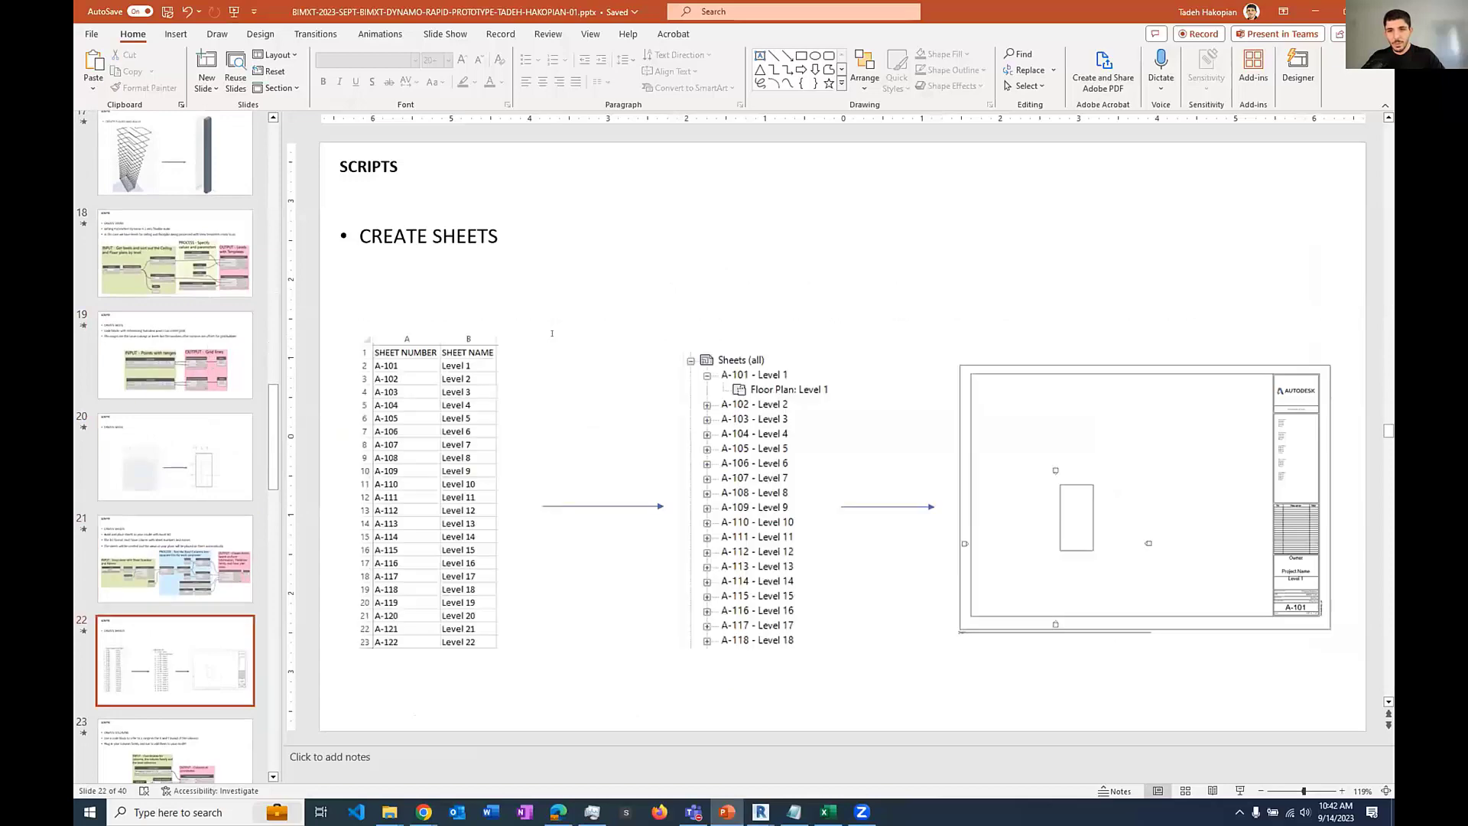
scroll(552, 333, "down", 6)
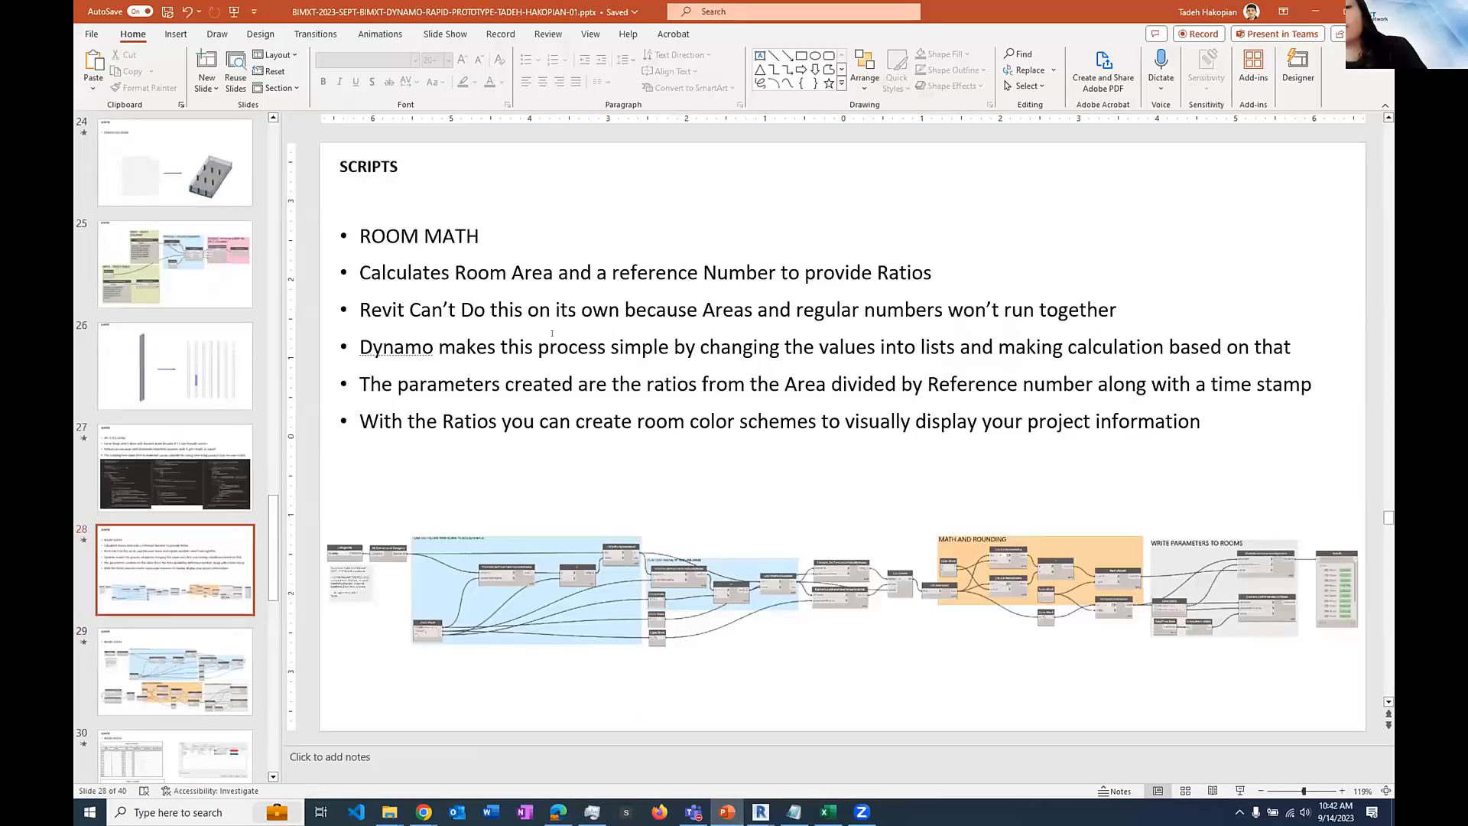